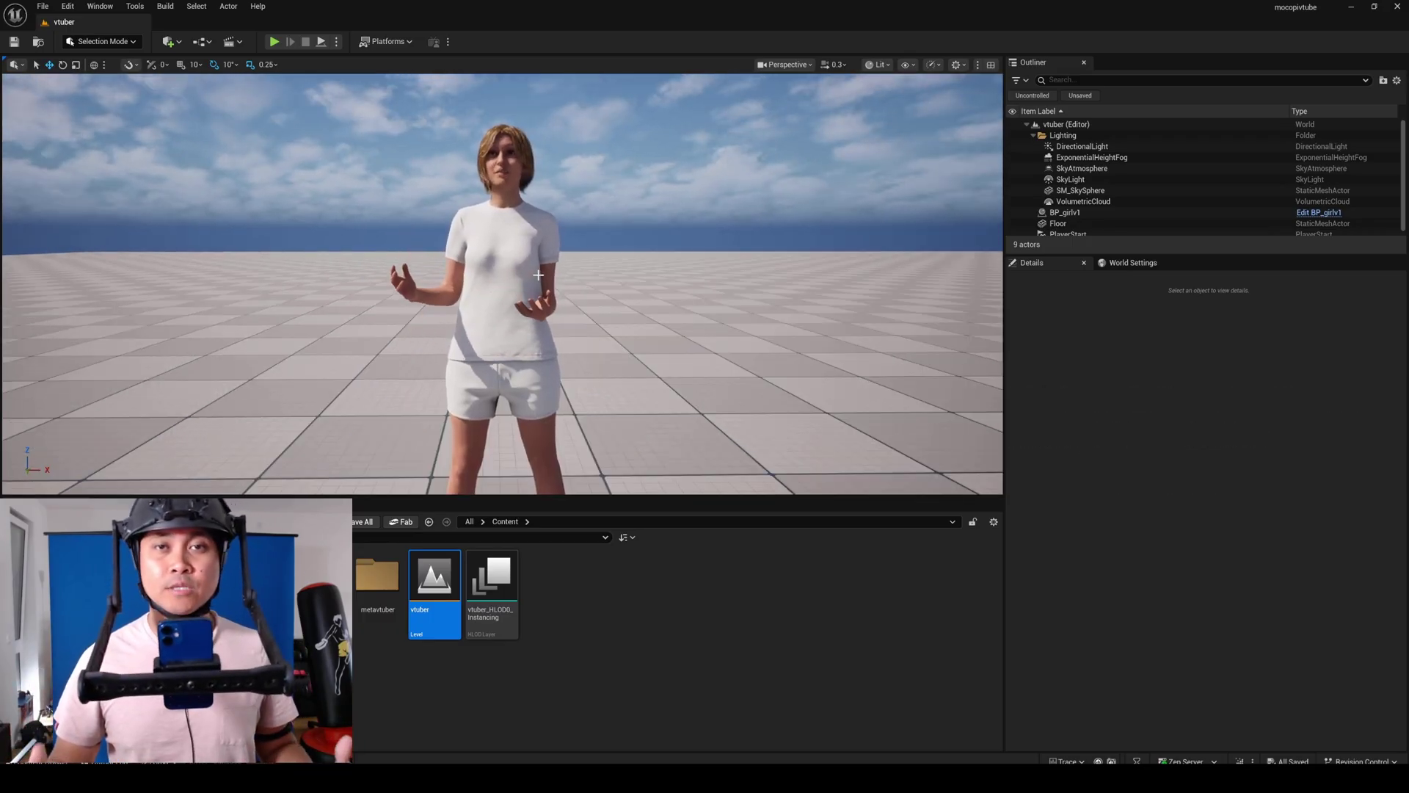
Open the Take Recorder and add the BP_girlv1 actor as a recording source.
click(68, 6)
mouse_move(100, 6)
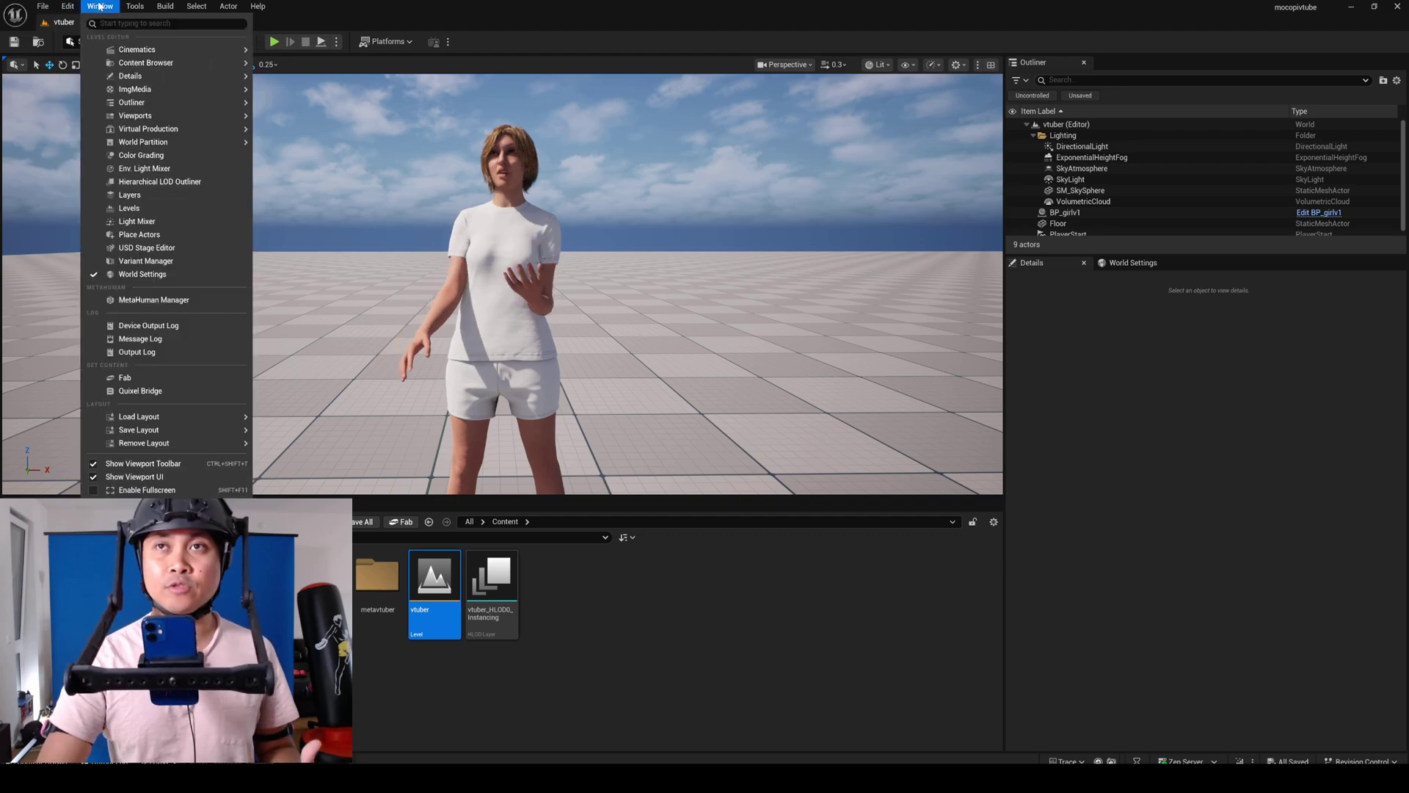
mouse_move(132, 49)
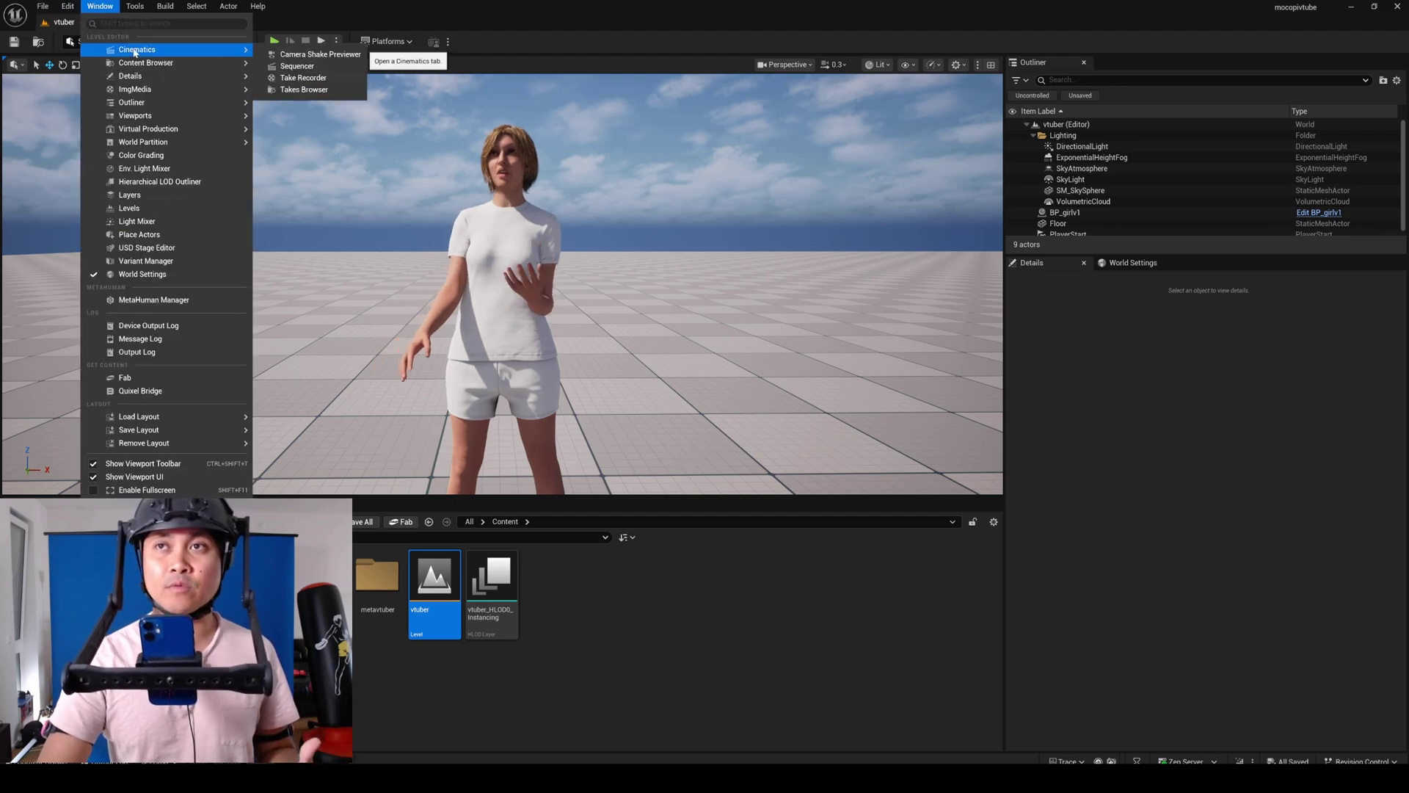
click(303, 78)
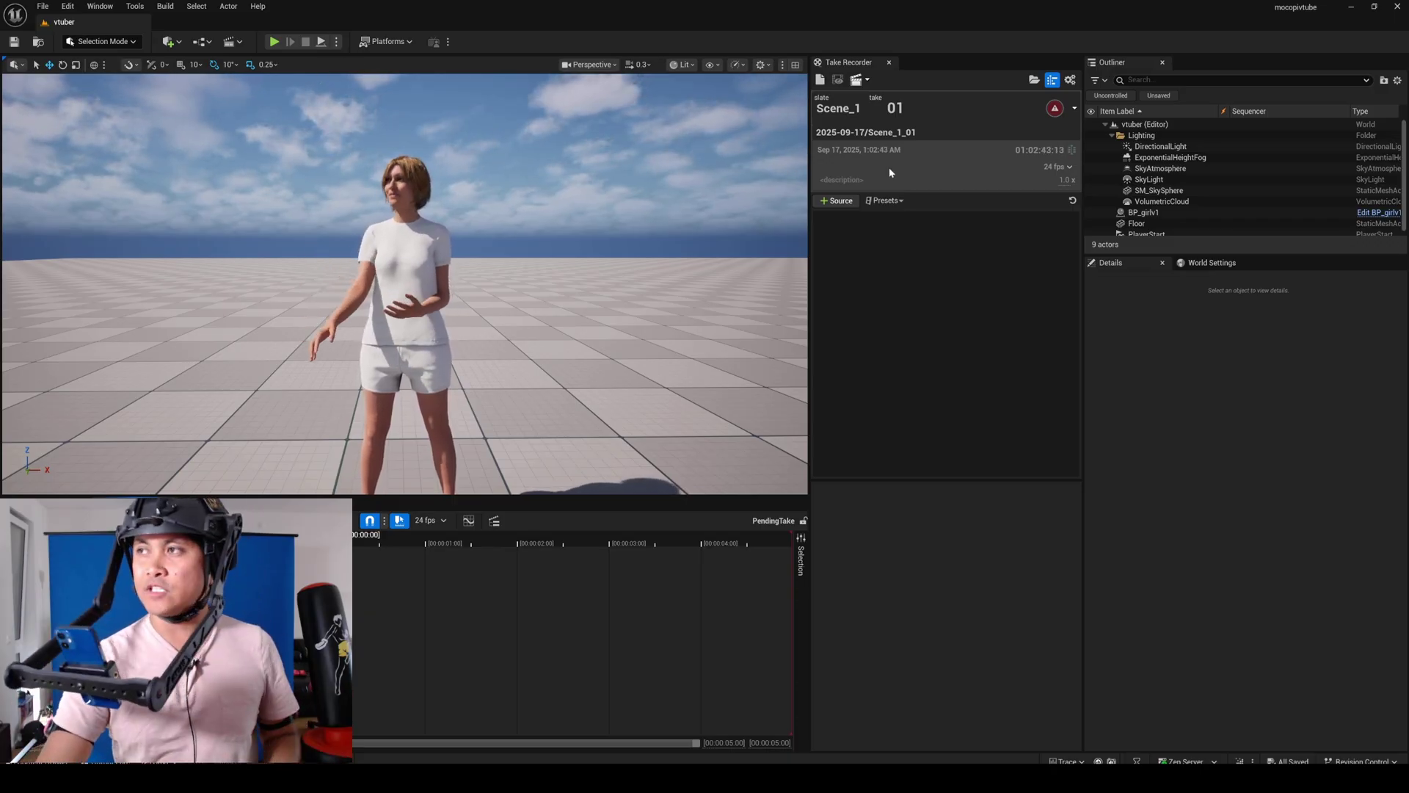
click(1143, 212)
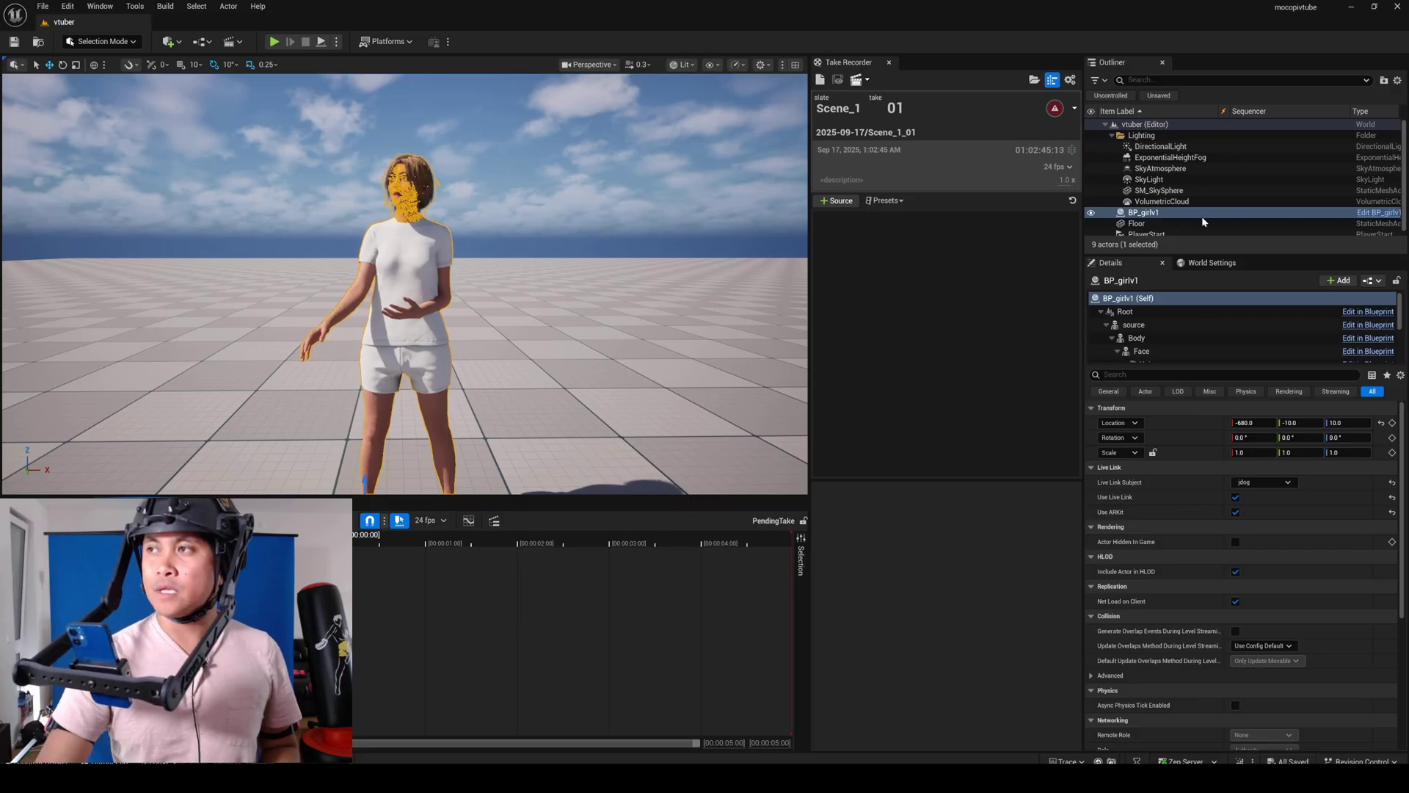
drag(1135, 213, 928, 227)
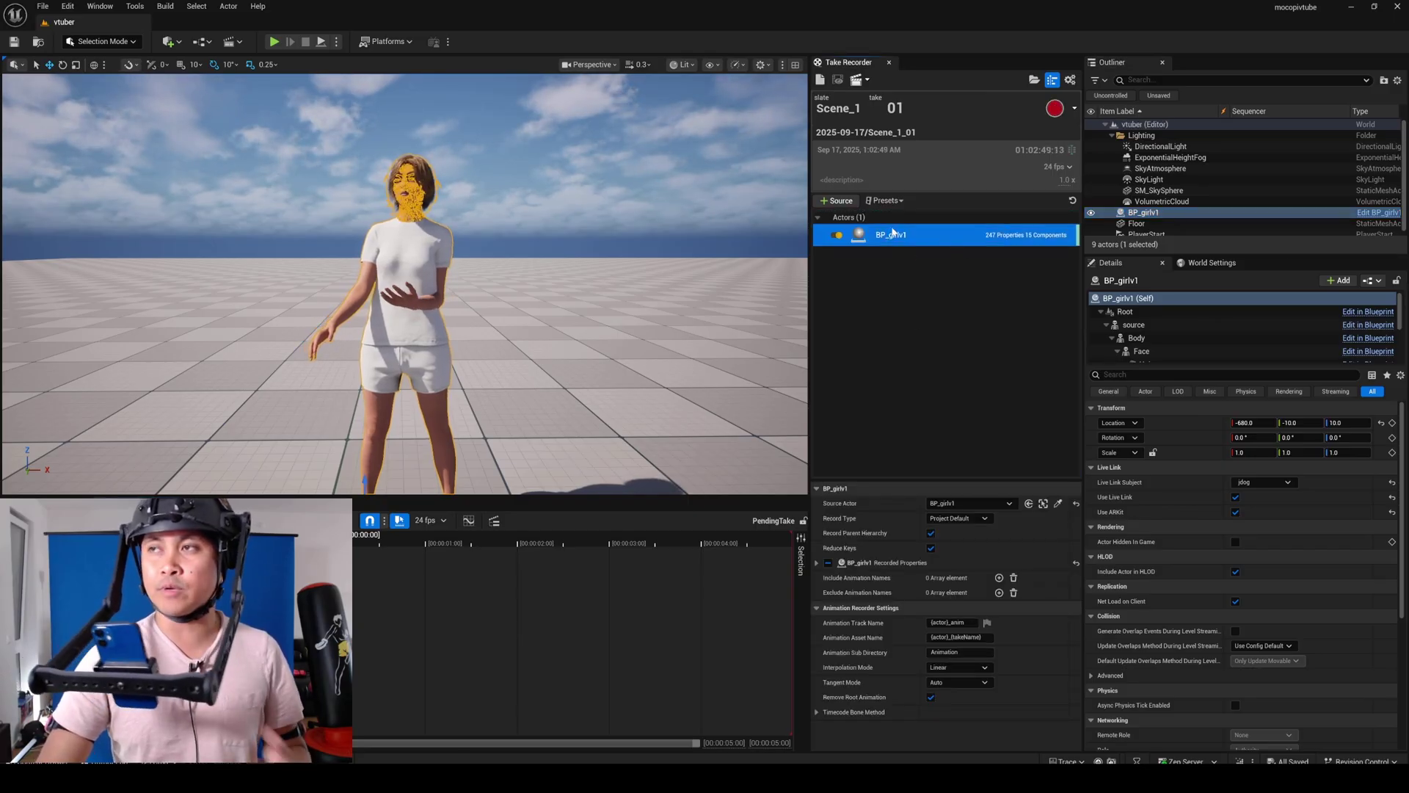
Set the take's frame rate to 60 fps and turn off Reduce Keys for the BP_girlv1 source.
click(1057, 166)
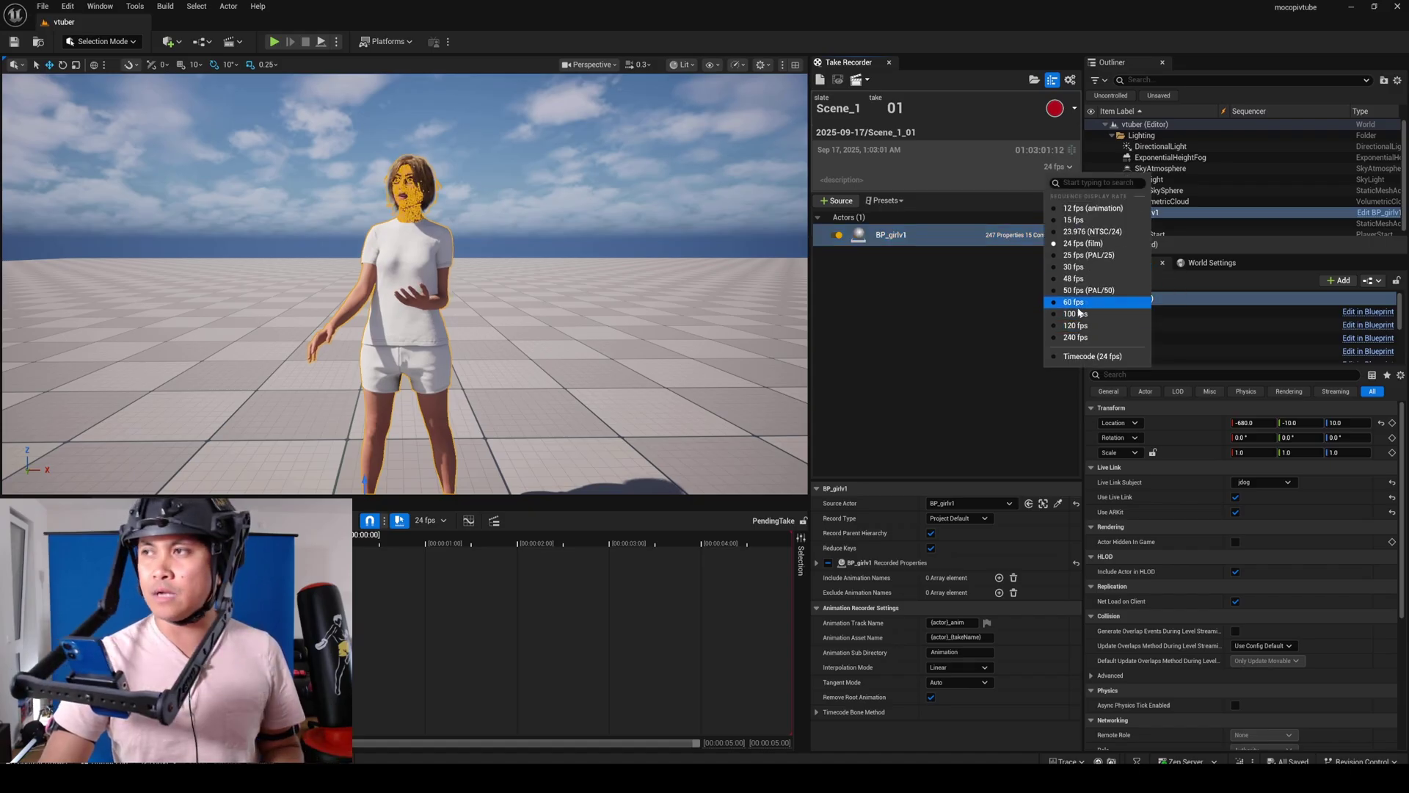
click(1079, 302)
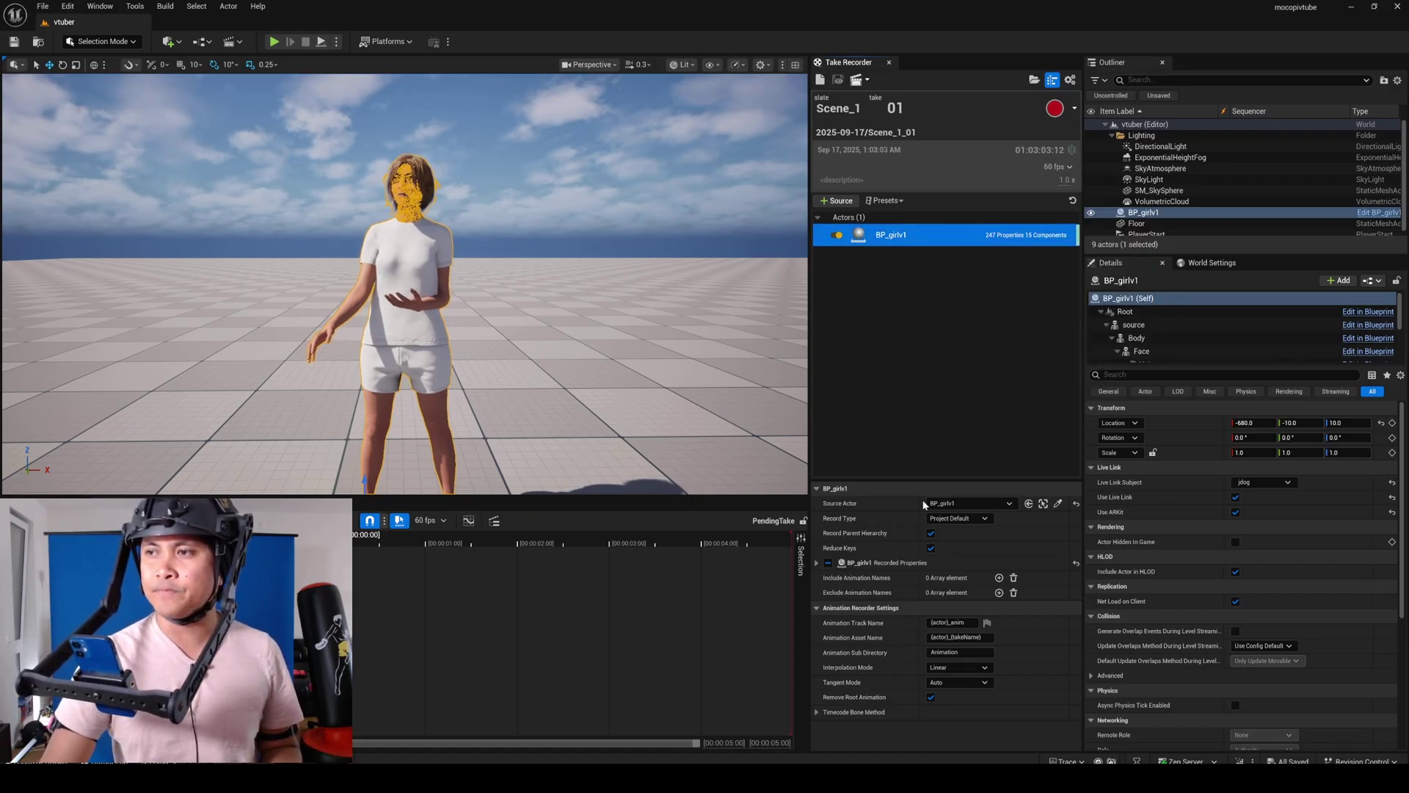
drag(923, 481, 914, 285)
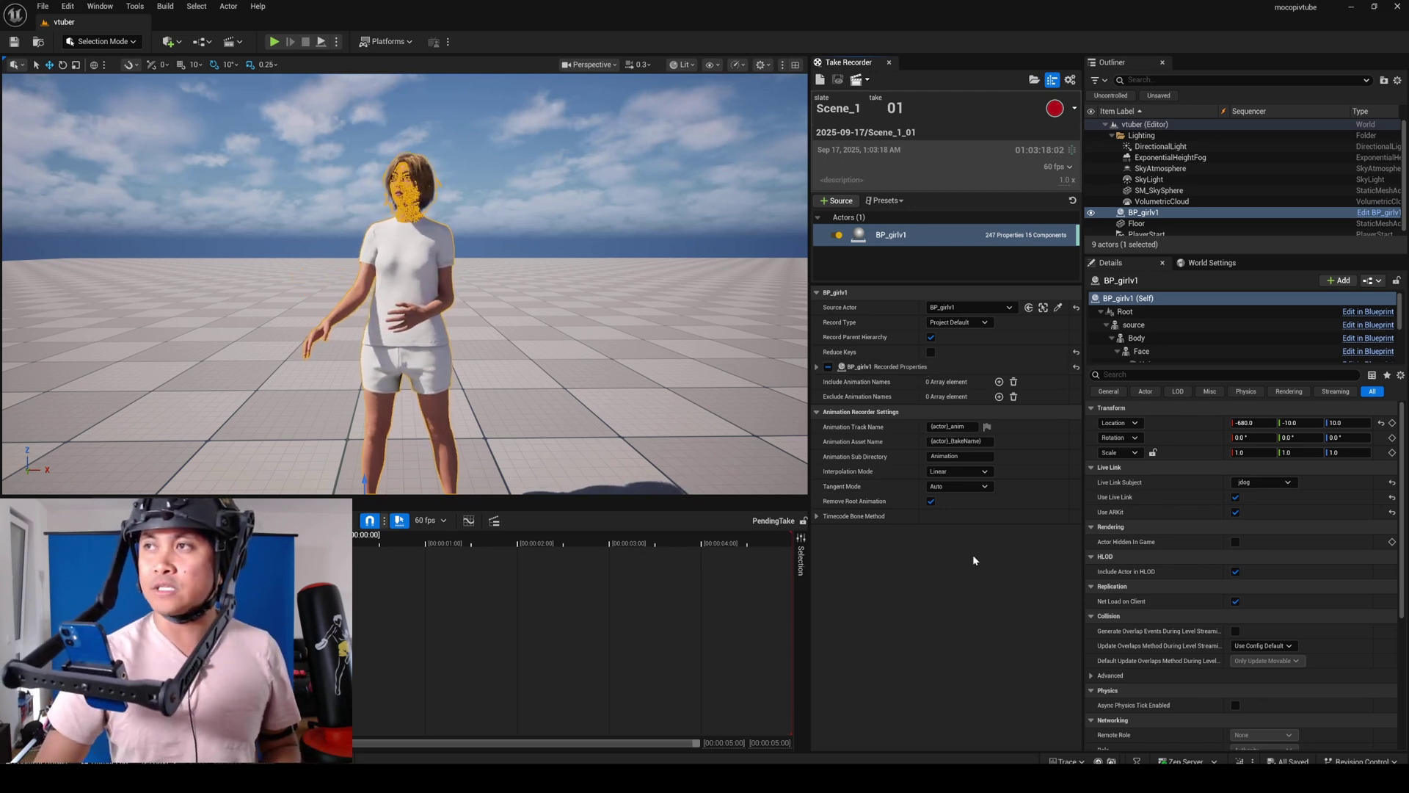
Lower the viewport scalability preset to Medium for all scalability groups.
click(738, 65)
mouse_move(800, 142)
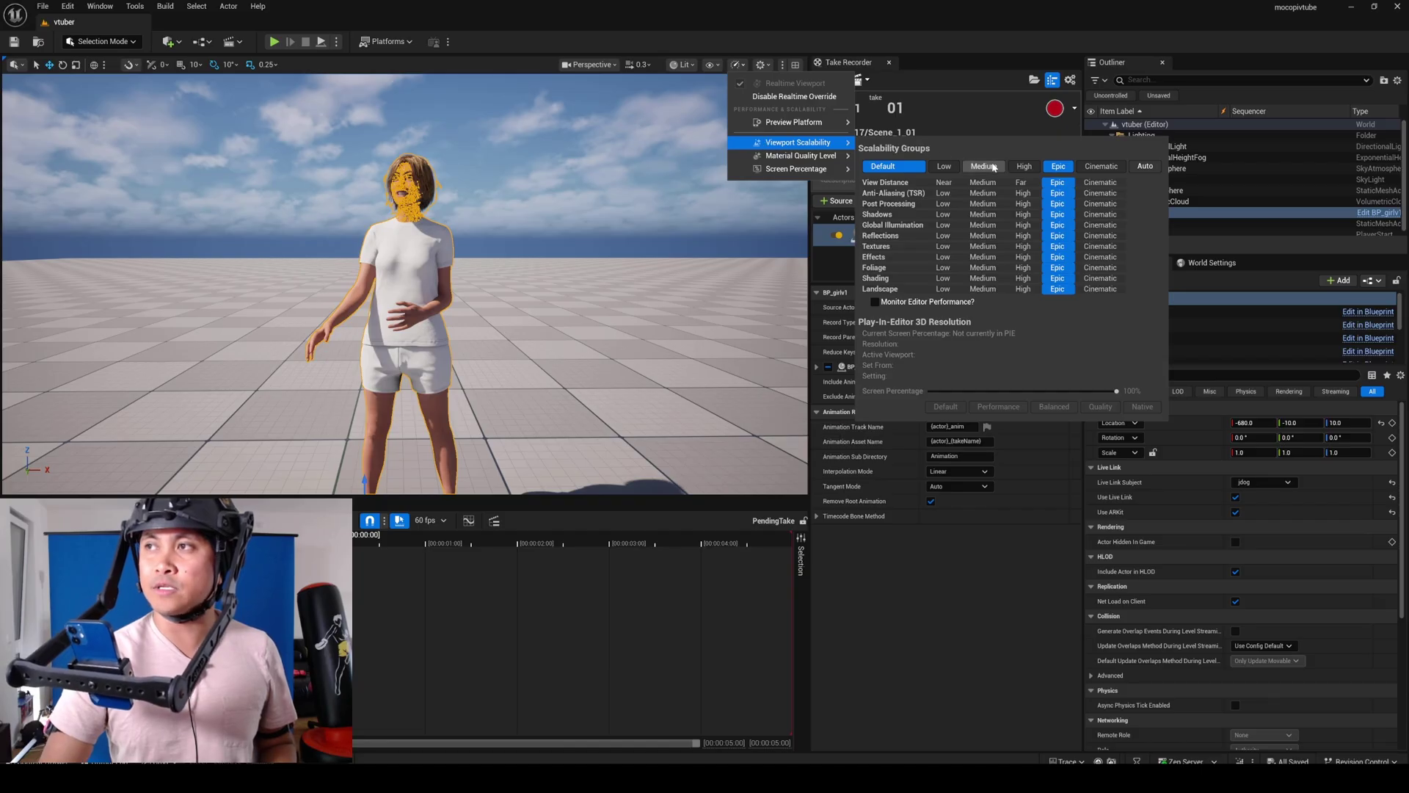
click(983, 166)
click(666, 177)
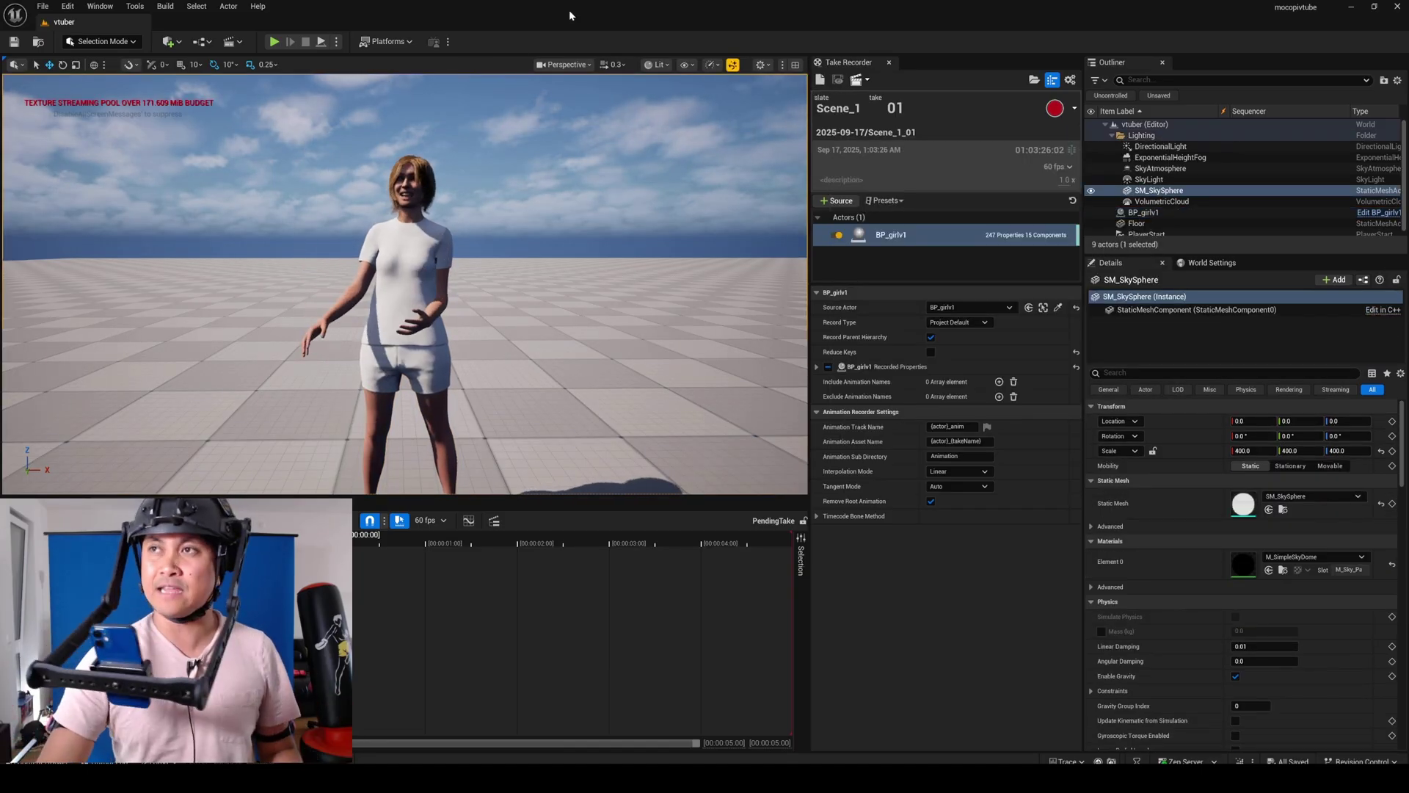
Find the FPS stat among the viewport show flags and display it in the viewport.
click(684, 64)
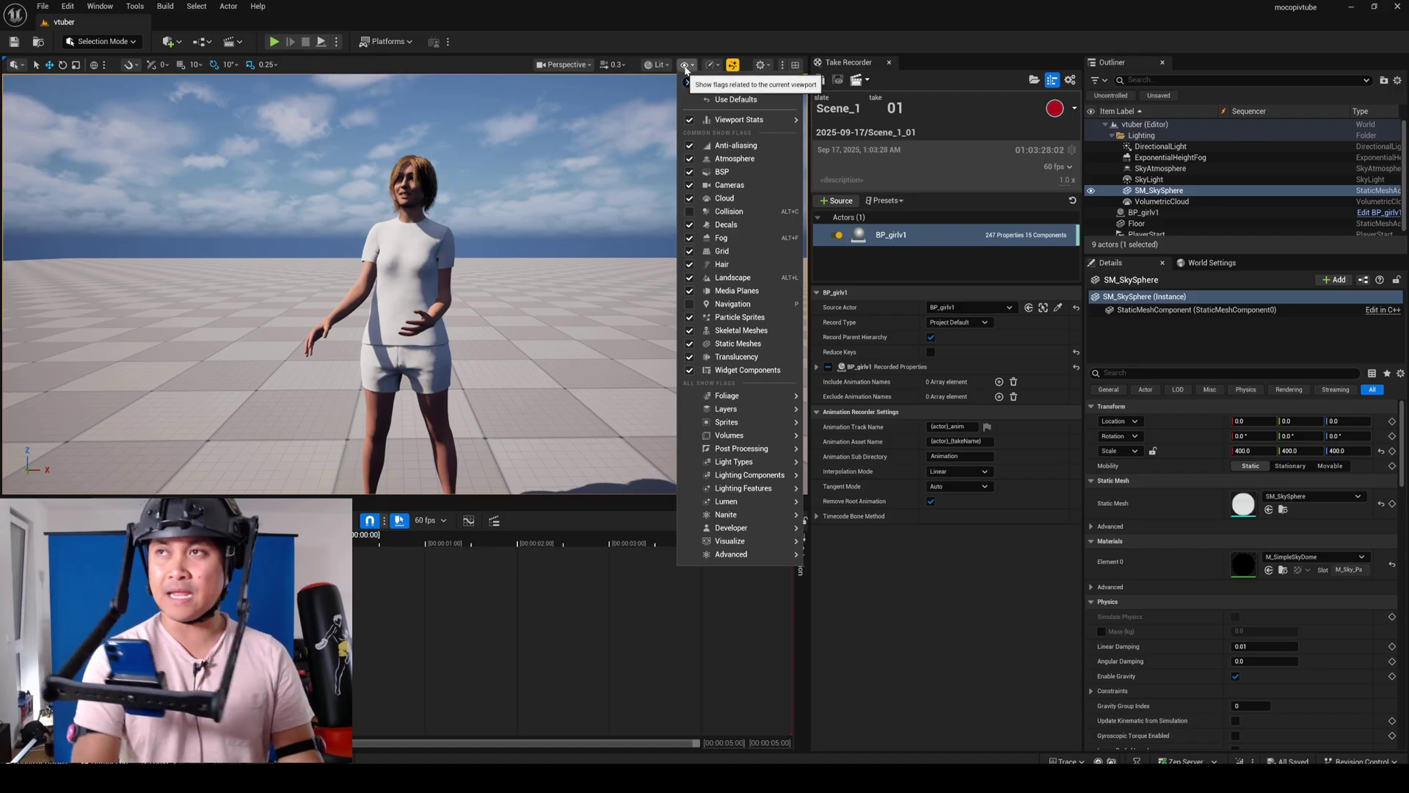
click(684, 65)
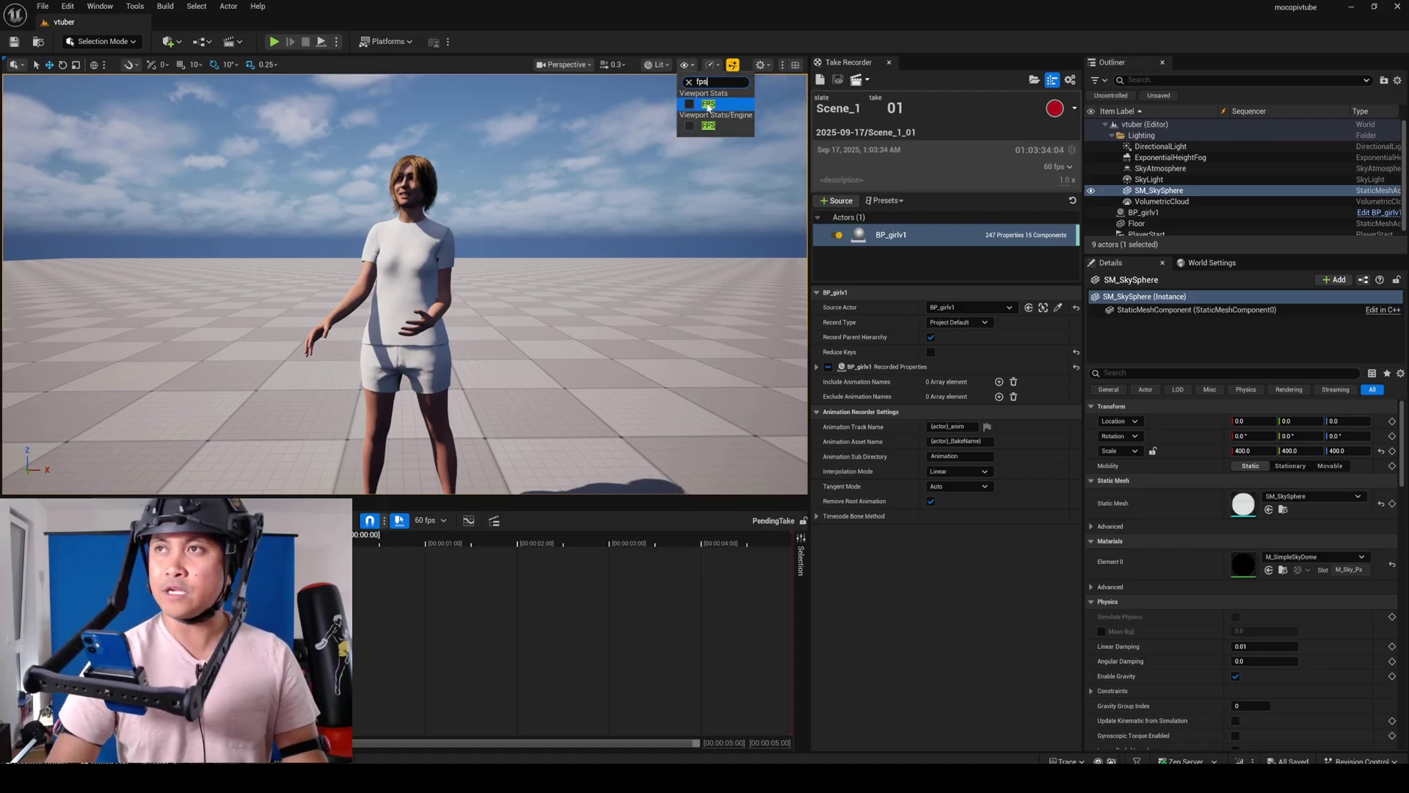
click(708, 105)
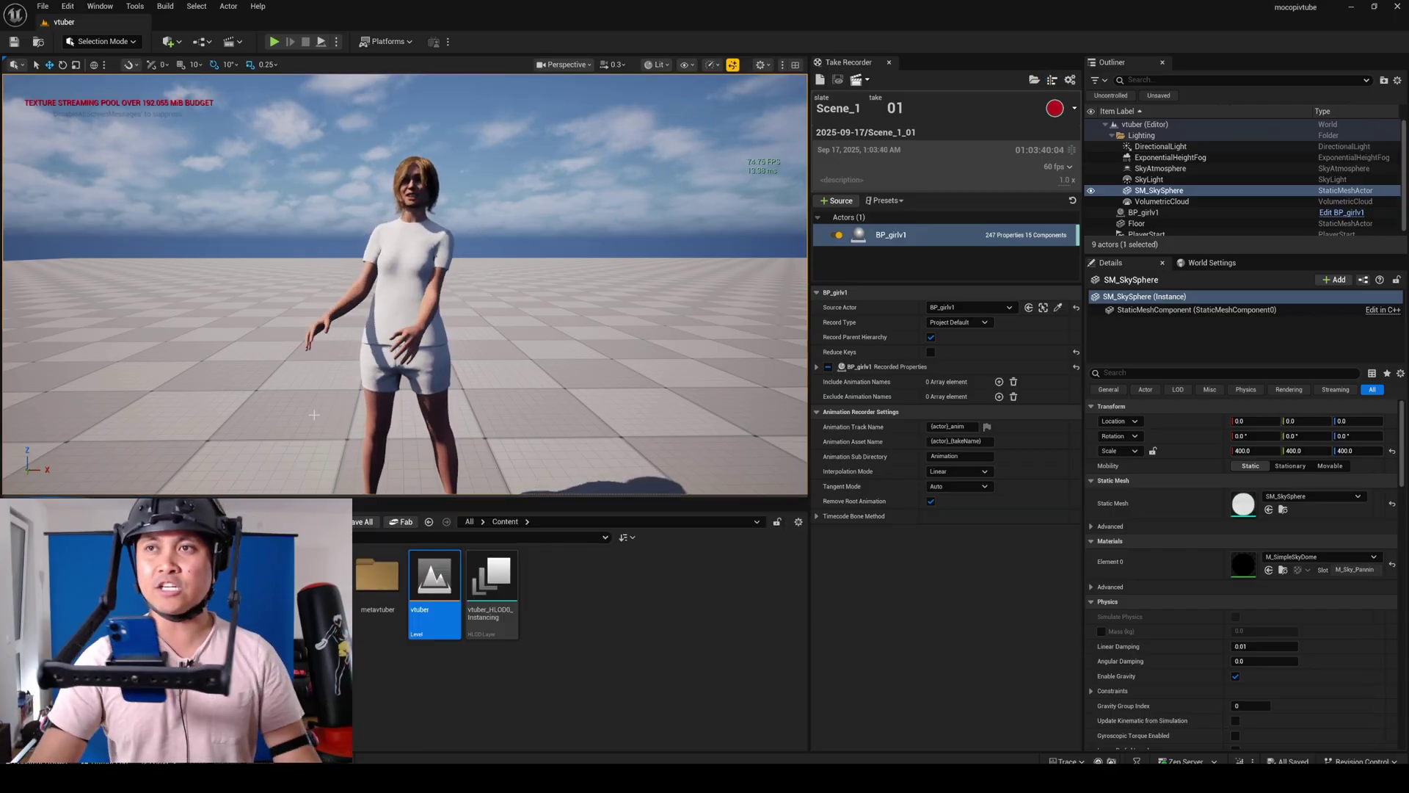
right_drag(404, 284, 469, 302)
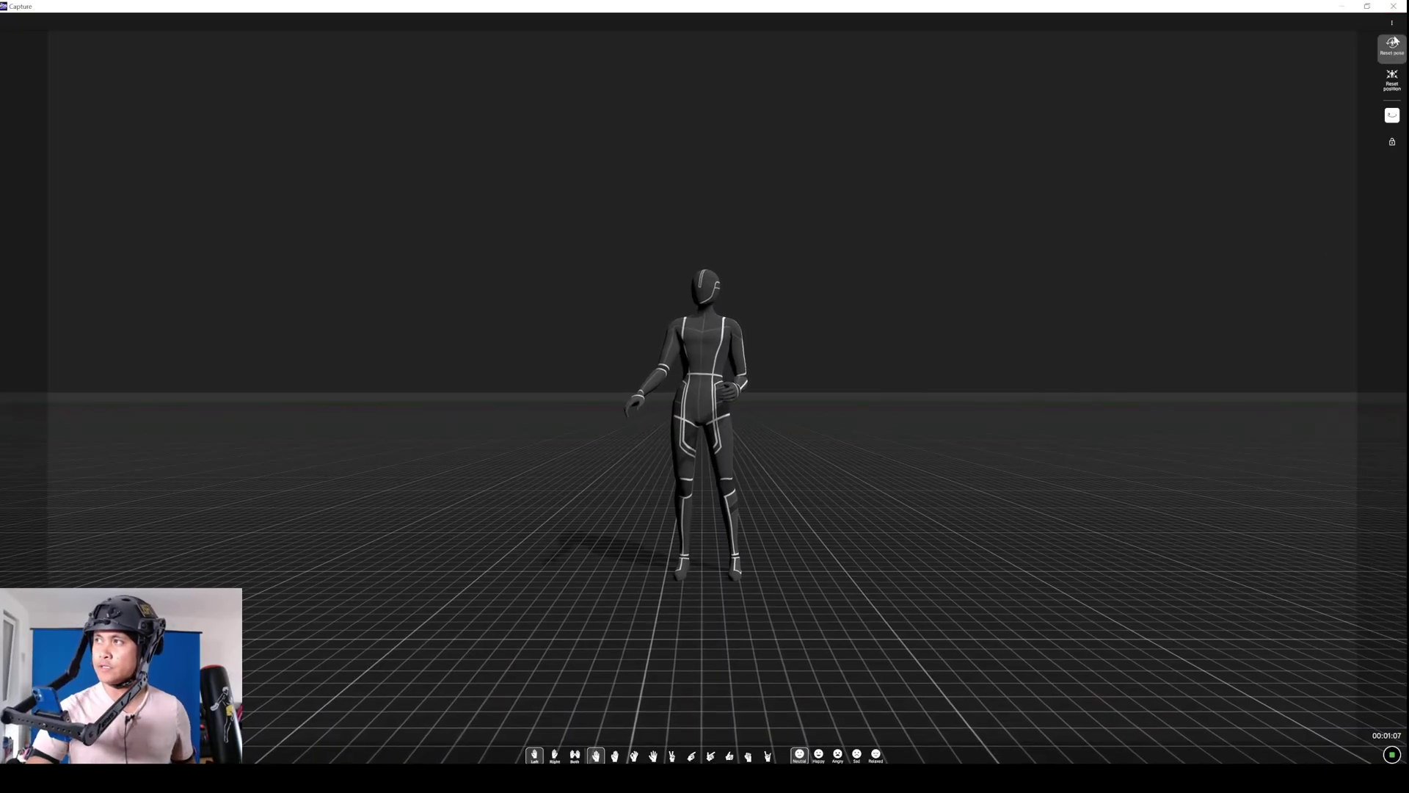
Reset the mocopi avatar's pose in the motion capture app and minimize that window to return to Unreal Editor.
click(1394, 44)
click(1392, 45)
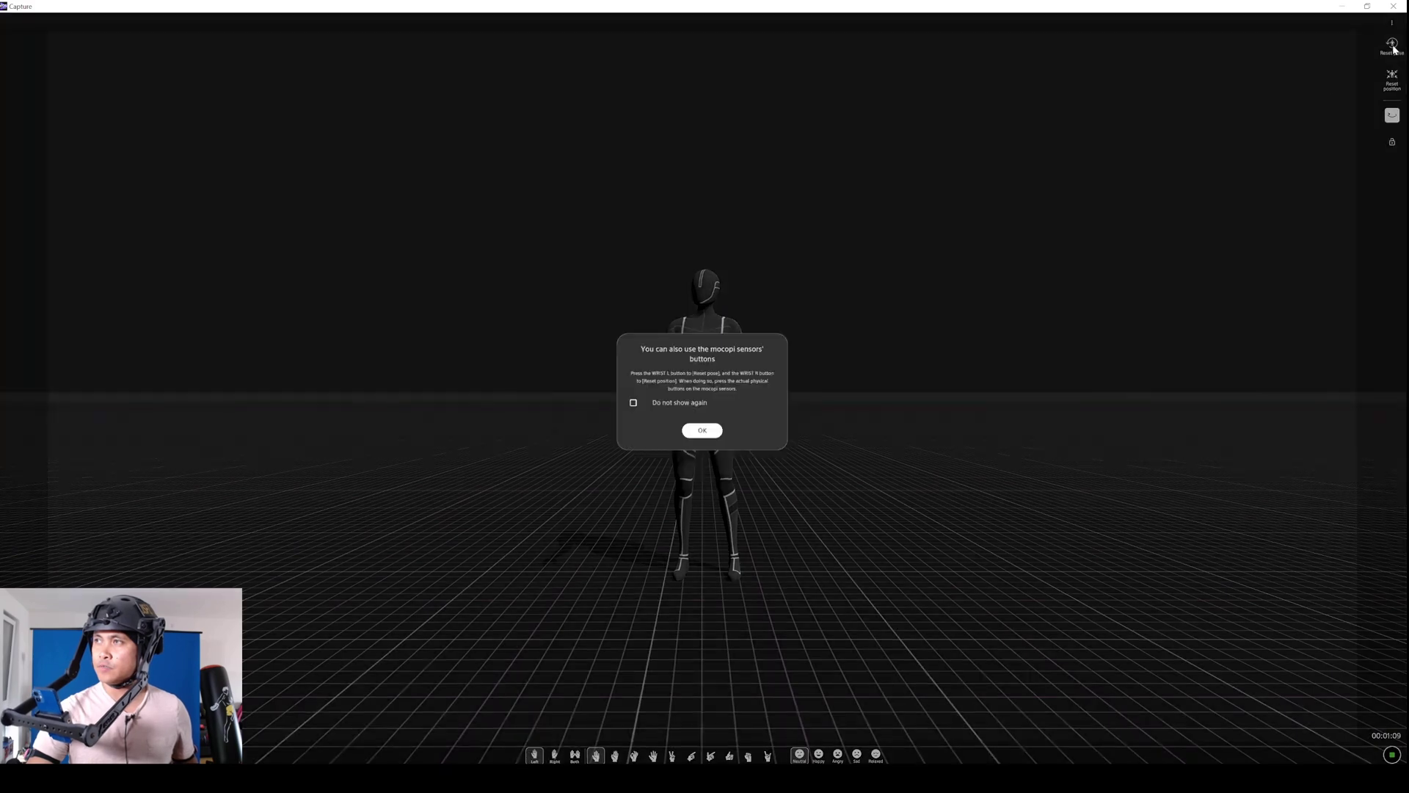
click(712, 430)
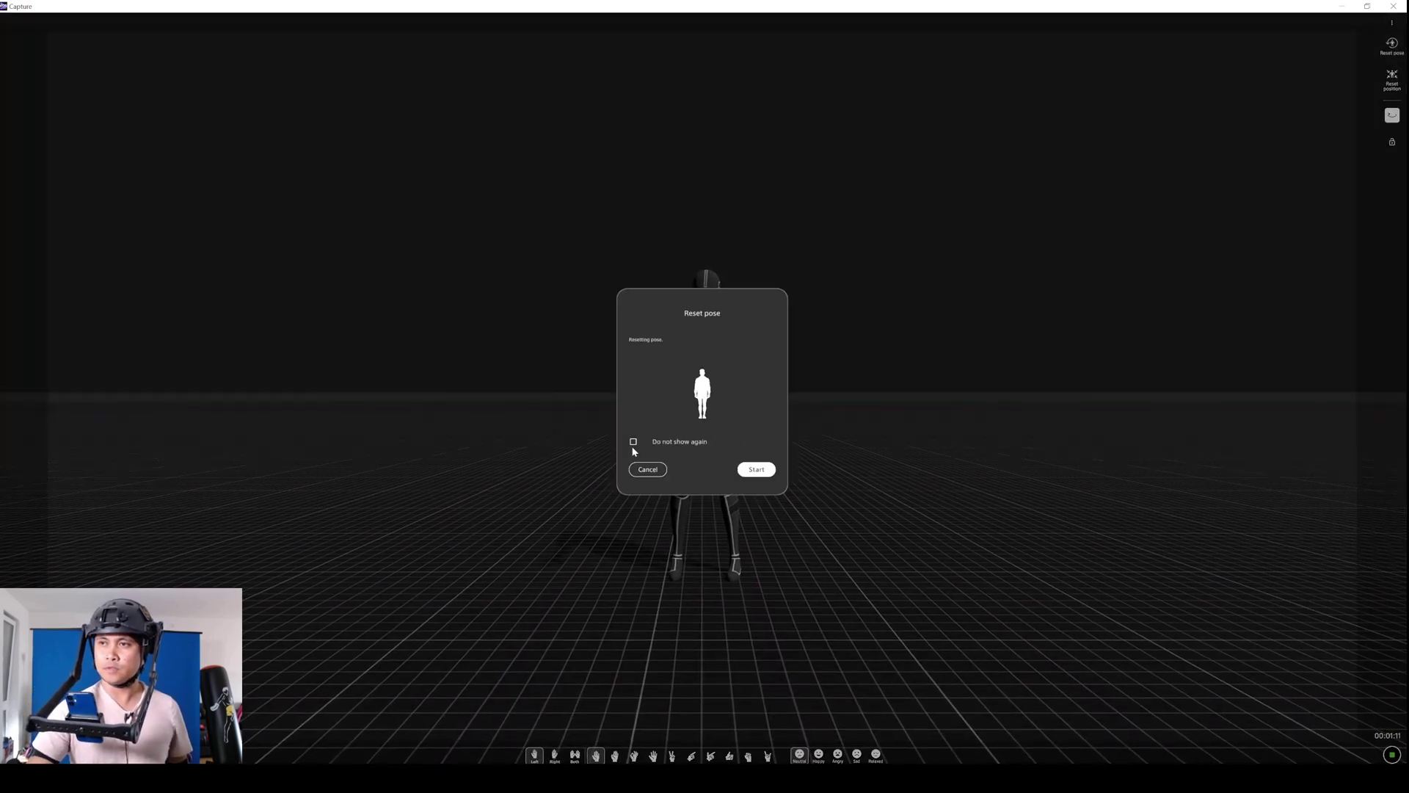
click(755, 469)
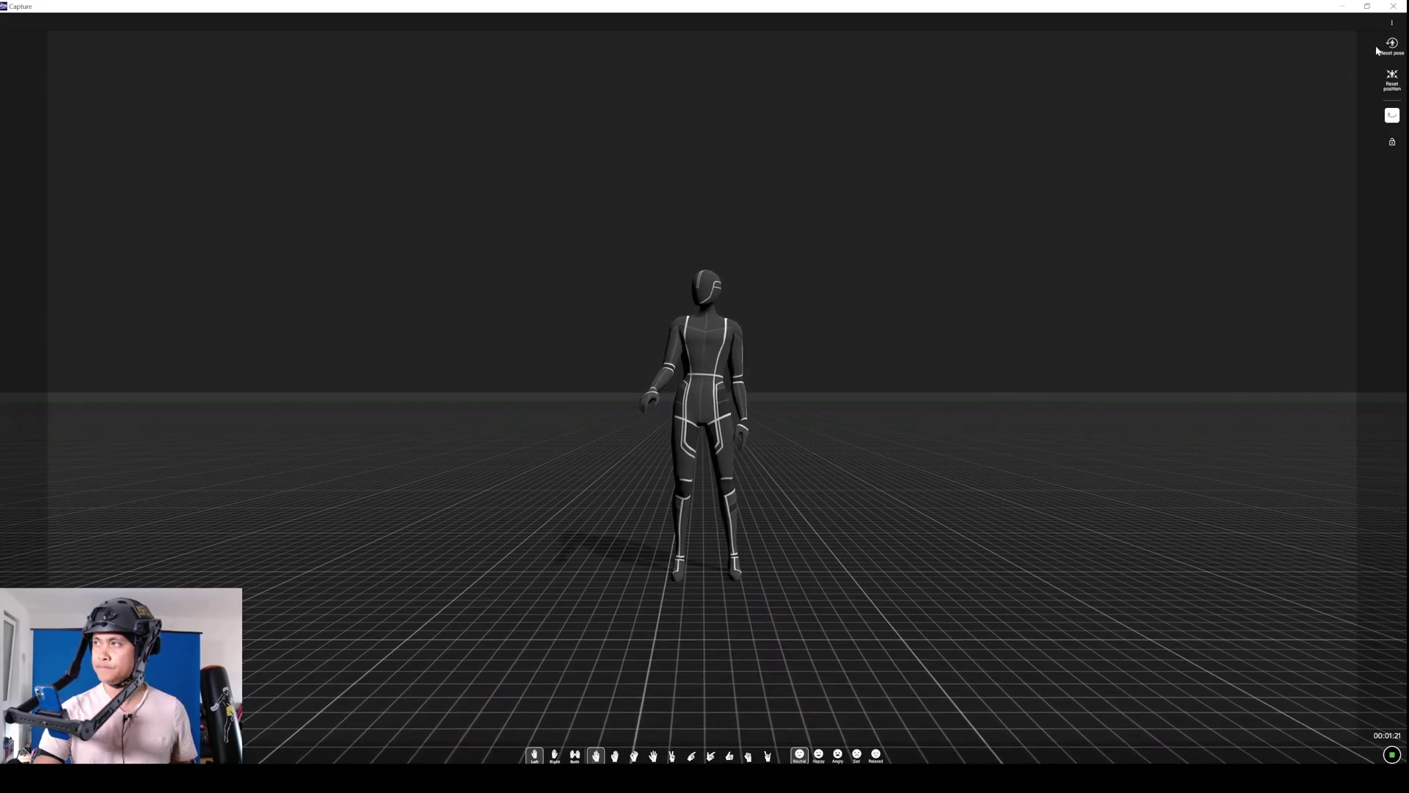
click(1343, 7)
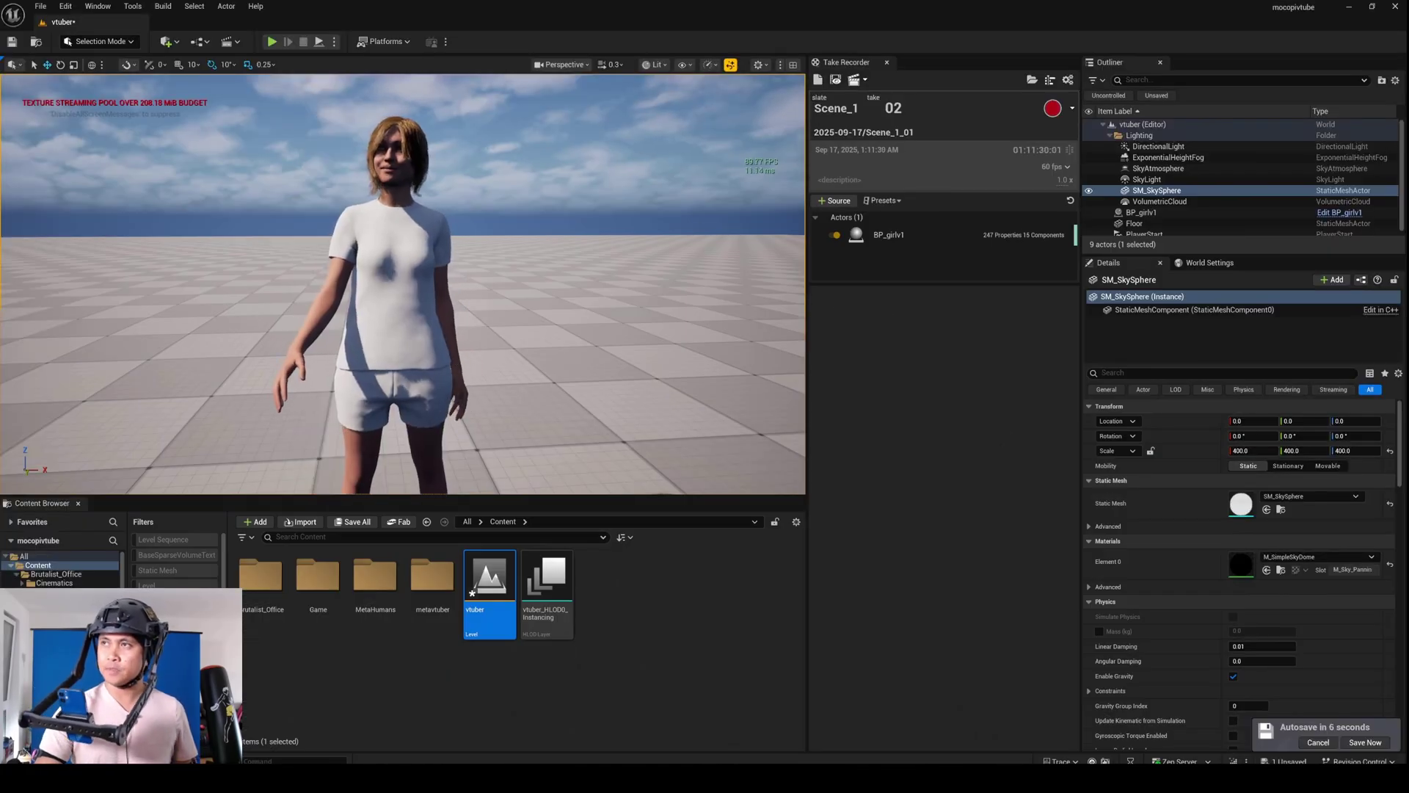
Record motion capture takes of BP_girlv1 for slate Scene_1 up to take 4 and stop the recording.
click(1052, 109)
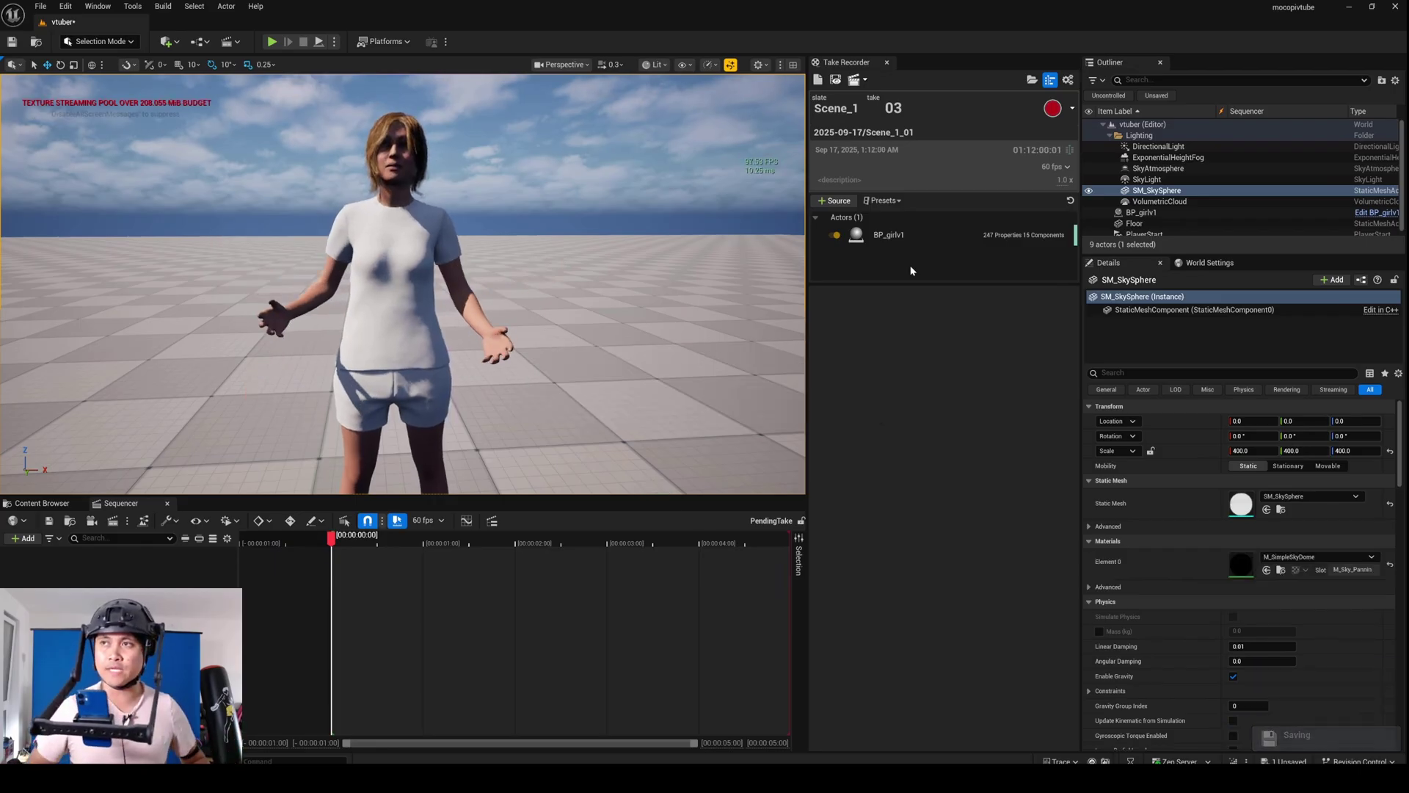
click(1046, 112)
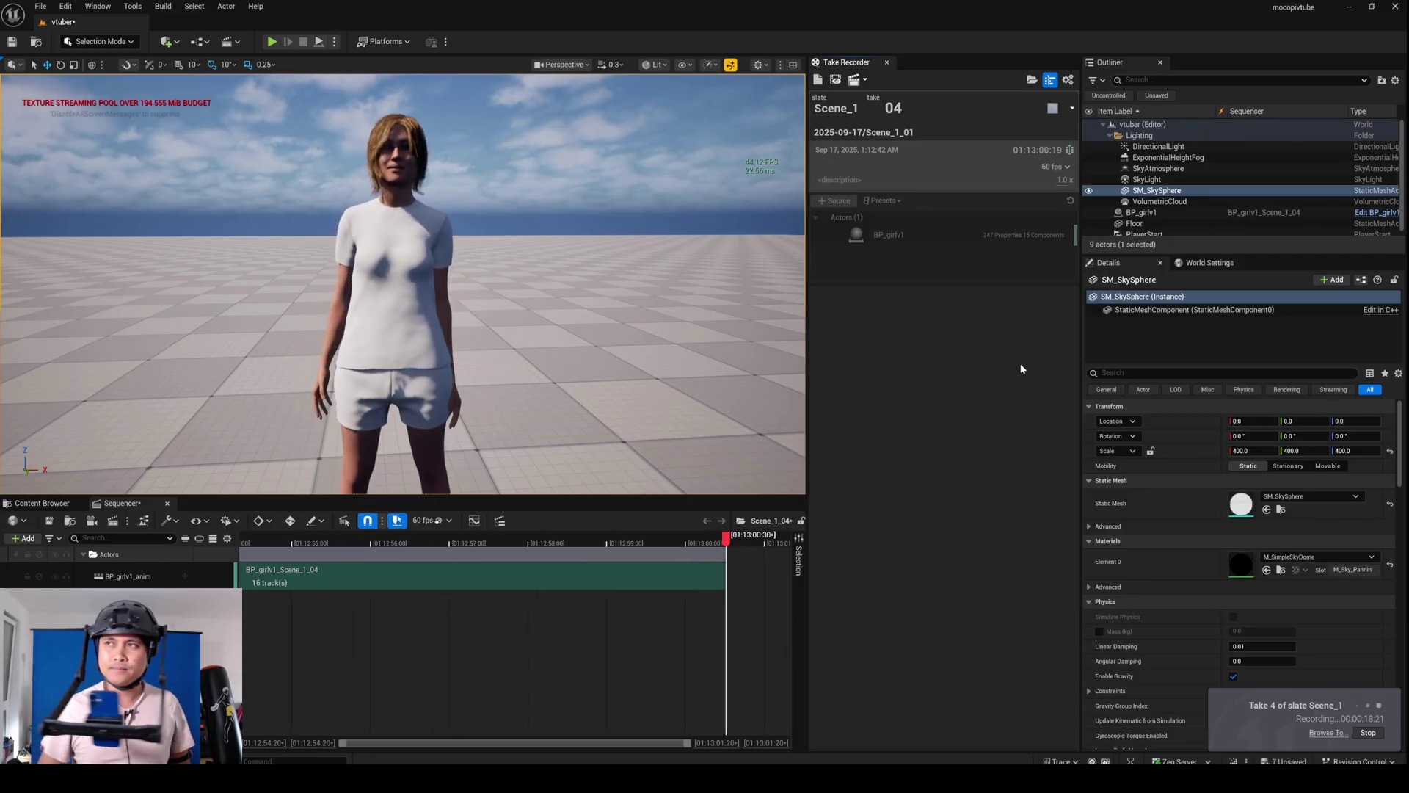
click(1051, 112)
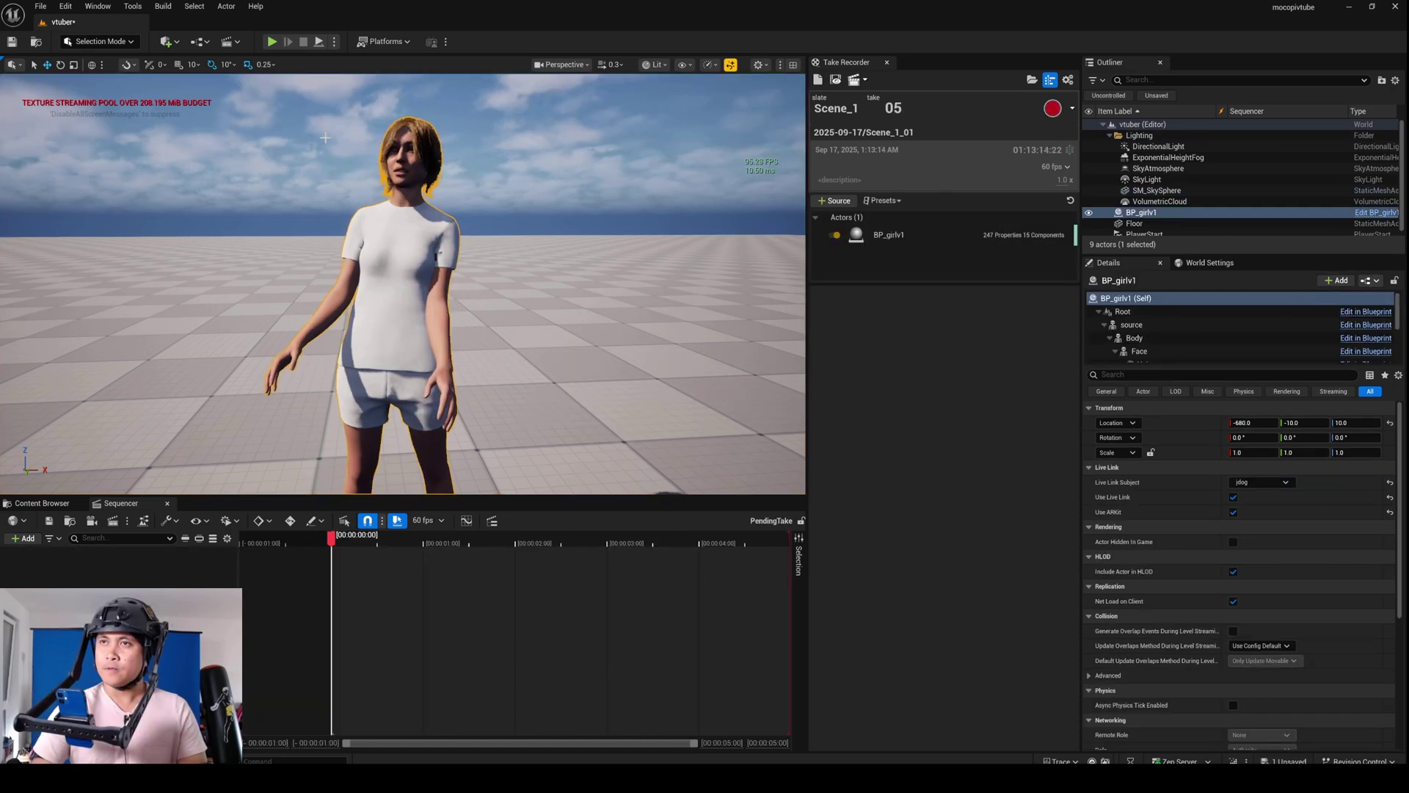
Save all unsaved changes in the project and bring up the project's content folder.
click(40, 6)
click(85, 163)
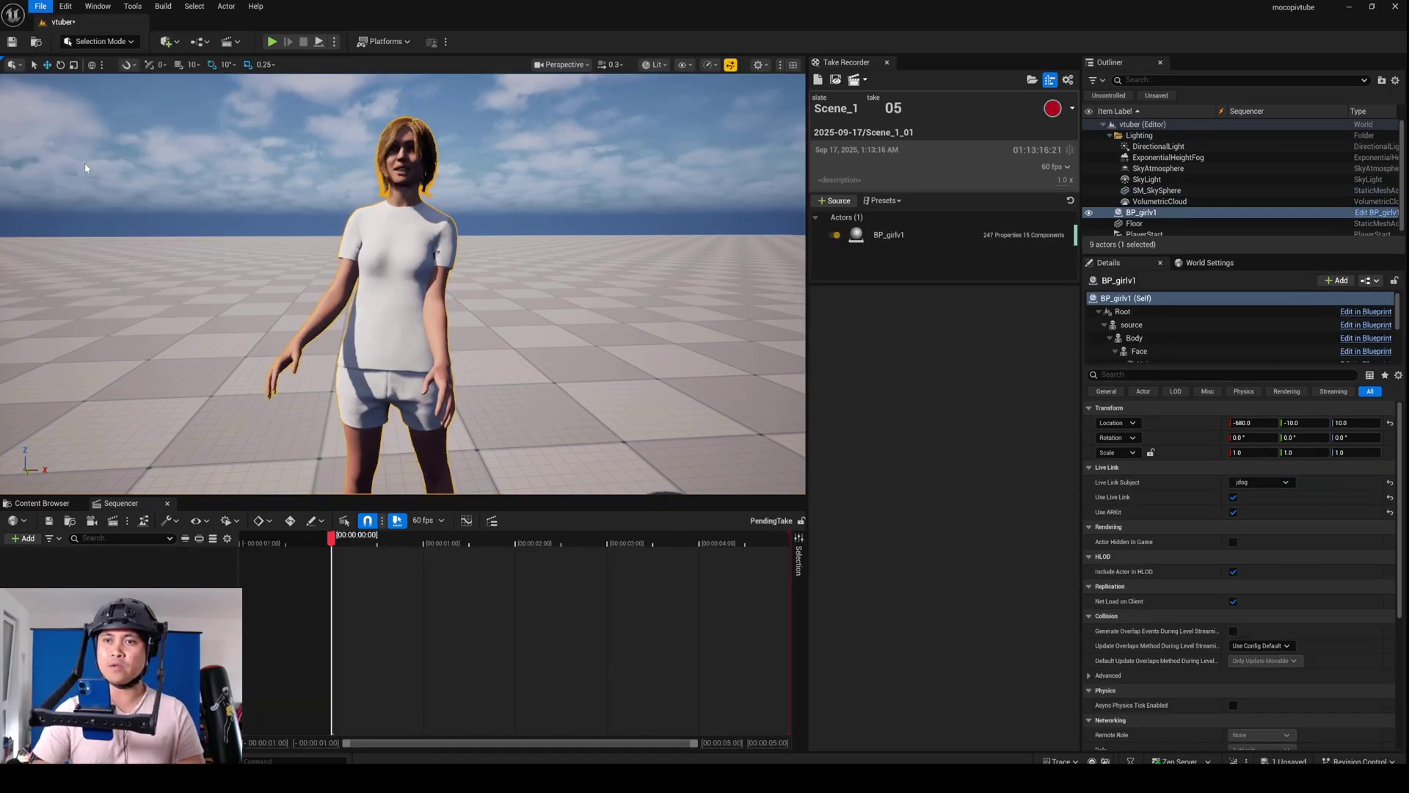
click(35, 504)
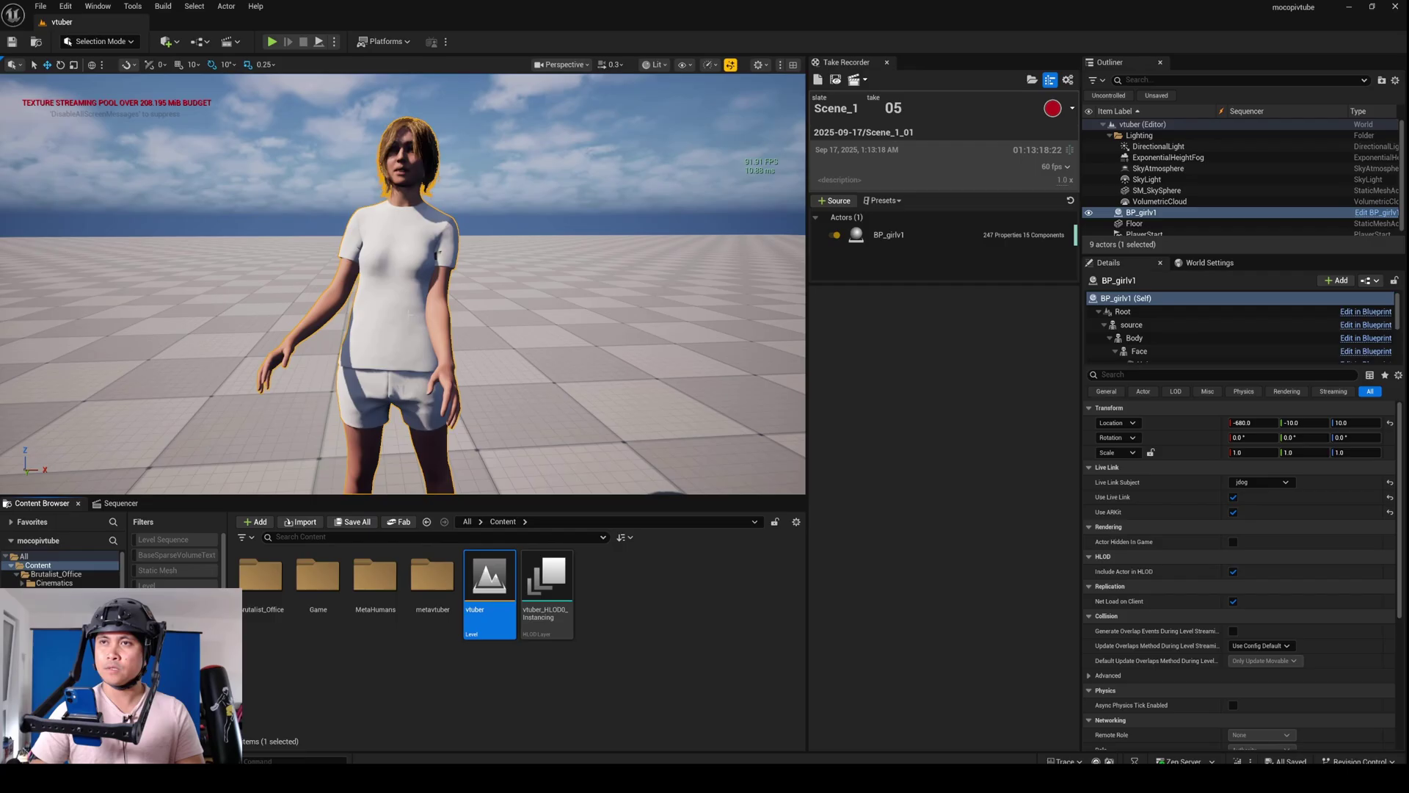
Turn off Use Live Link and Use ARKit on the BP_girlv1 actor.
click(1147, 214)
click(1233, 496)
click(1233, 512)
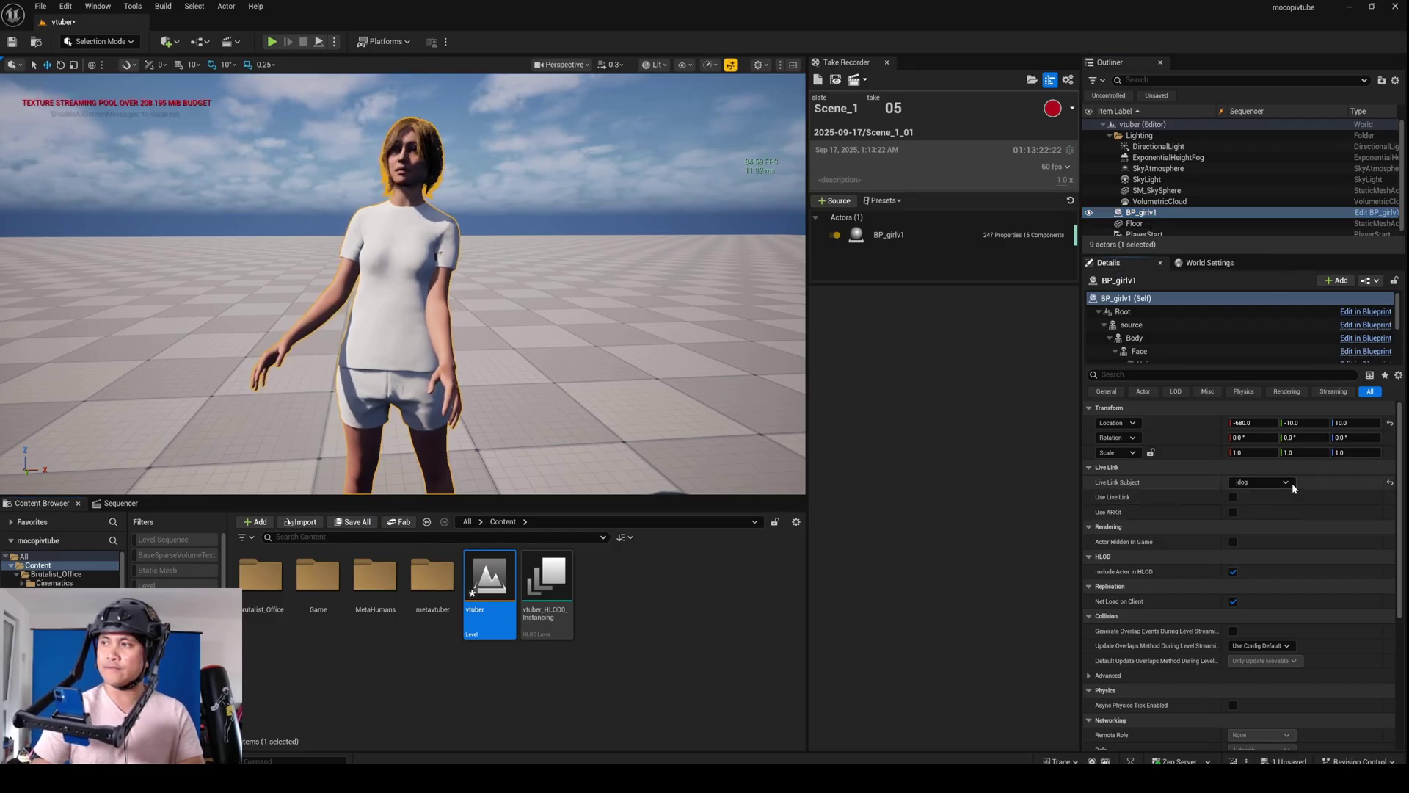
Disable the MocopiSkeleton and Live Link Face subjects in Live Link, and minimize its window.
click(98, 6)
mouse_move(142, 91)
mouse_move(147, 129)
click(295, 132)
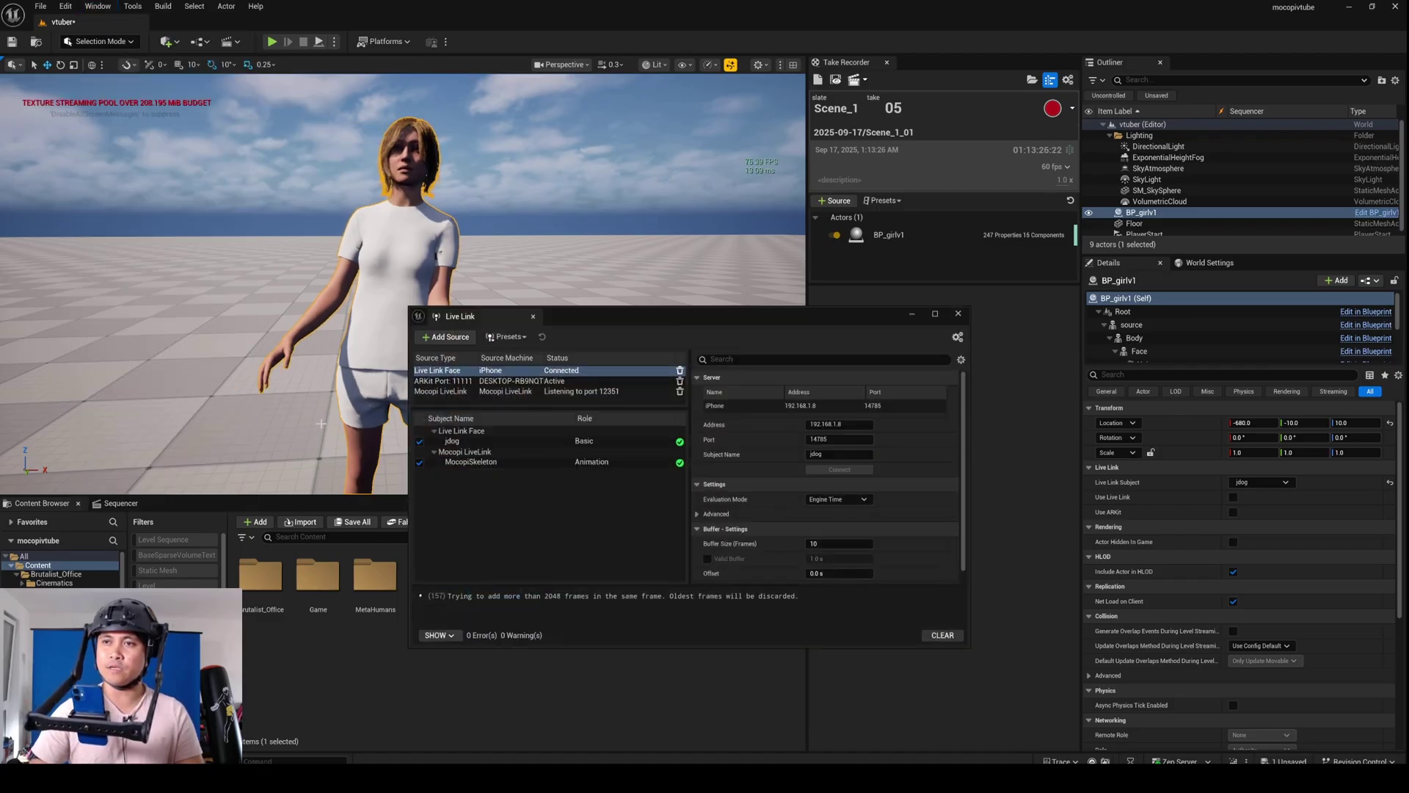
click(419, 461)
click(419, 441)
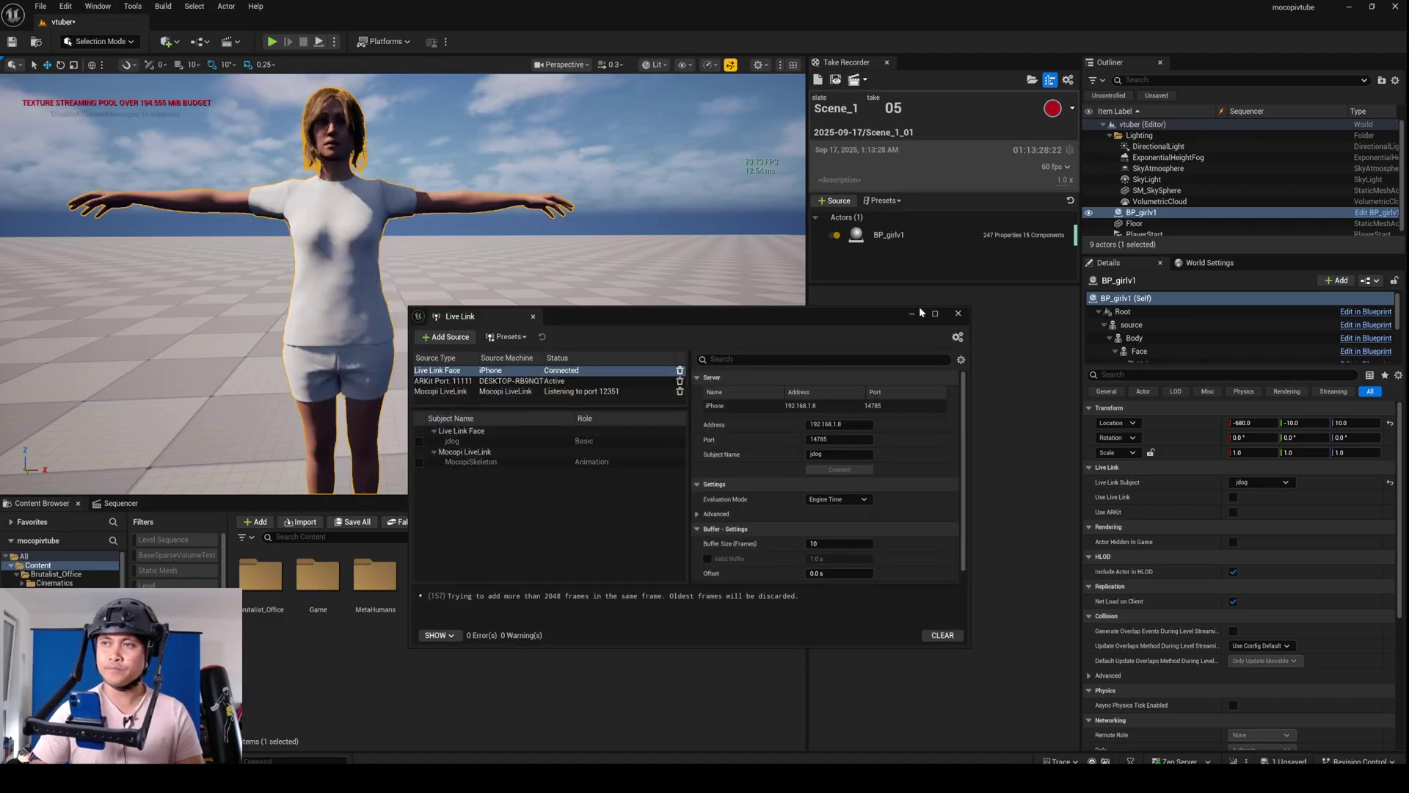
click(912, 314)
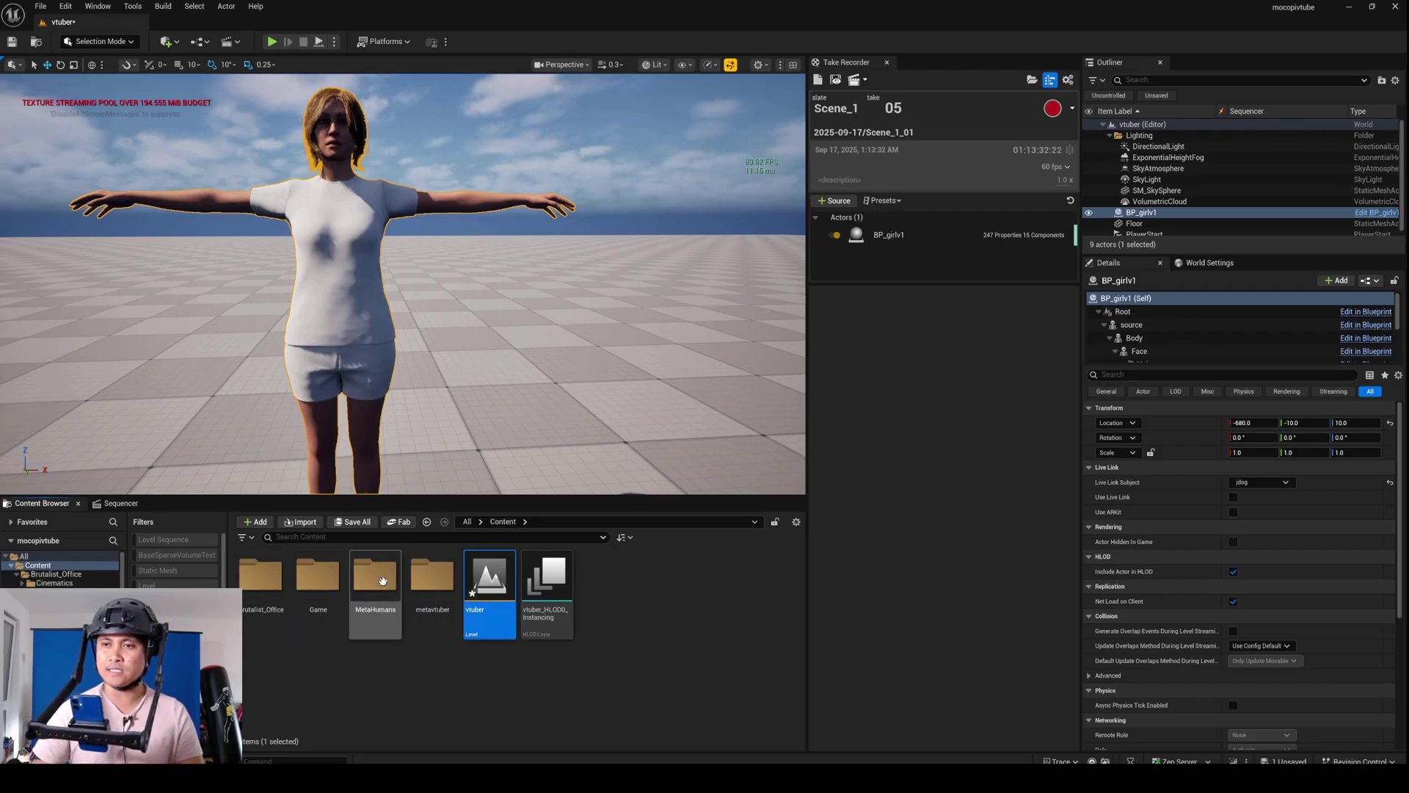
Browse the Game/Cinematics/Takes/2025-09-17 folder and examine the animation sequences recorded in Scene_1_04_Subscenes.
double_click(322, 579)
double_click(262, 580)
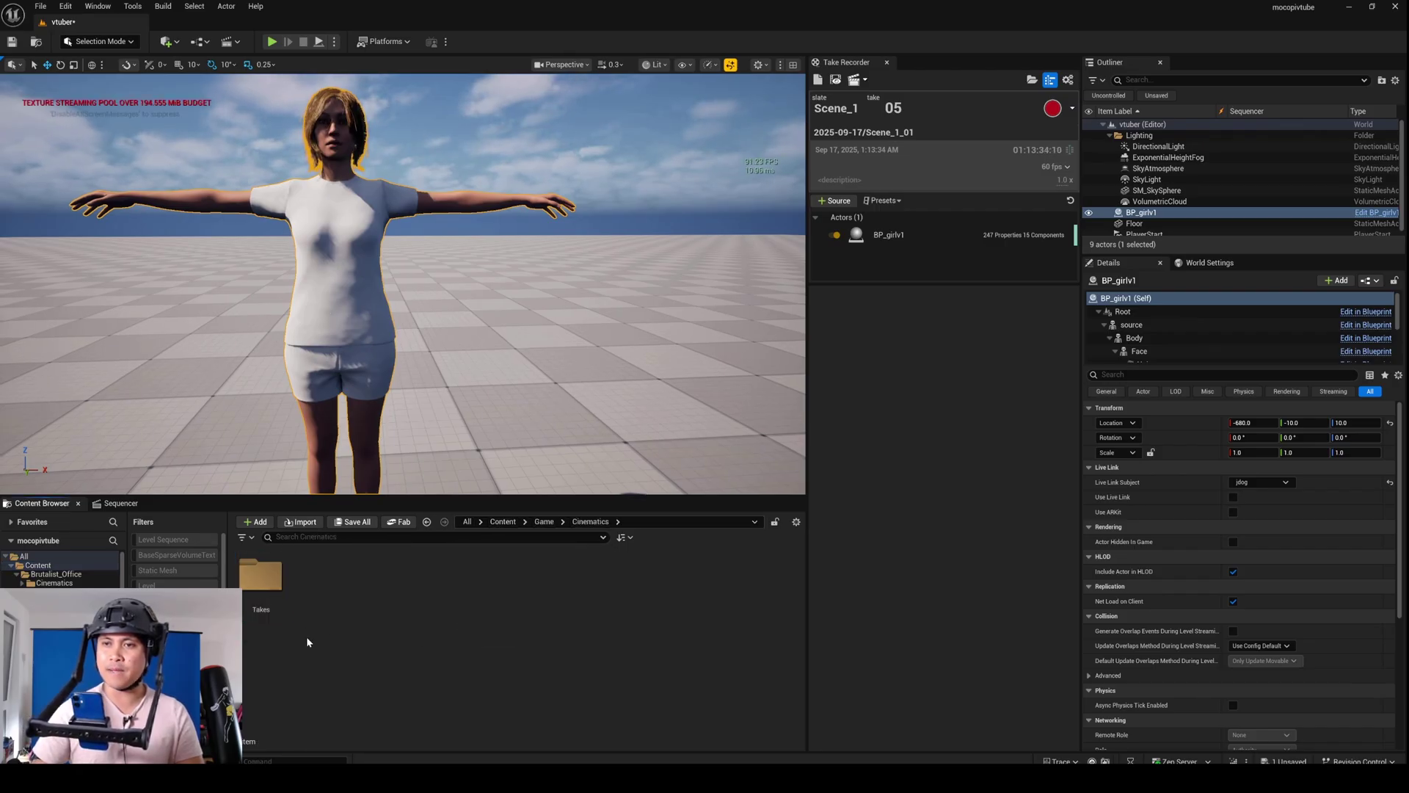
double_click(275, 609)
double_click(260, 576)
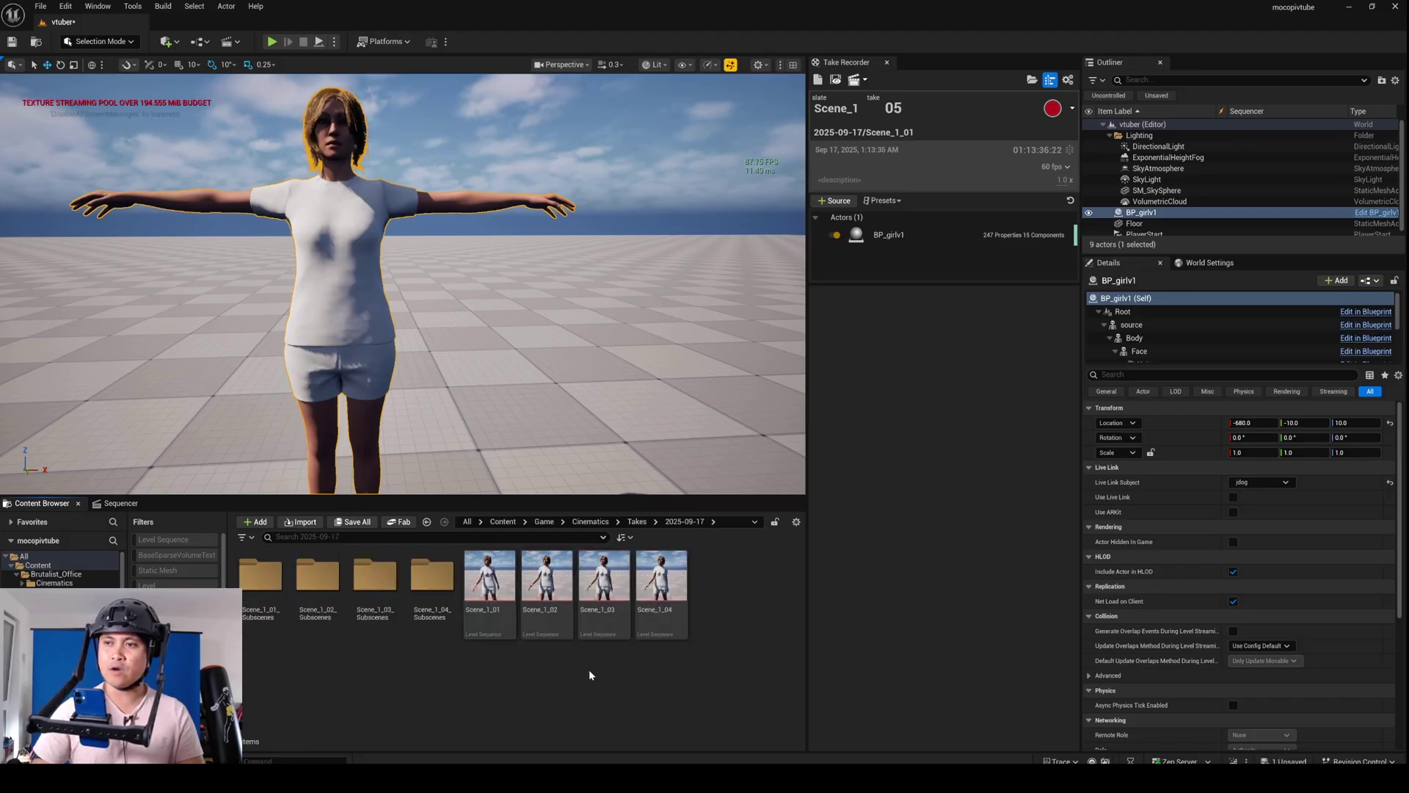
double_click(434, 633)
double_click(272, 613)
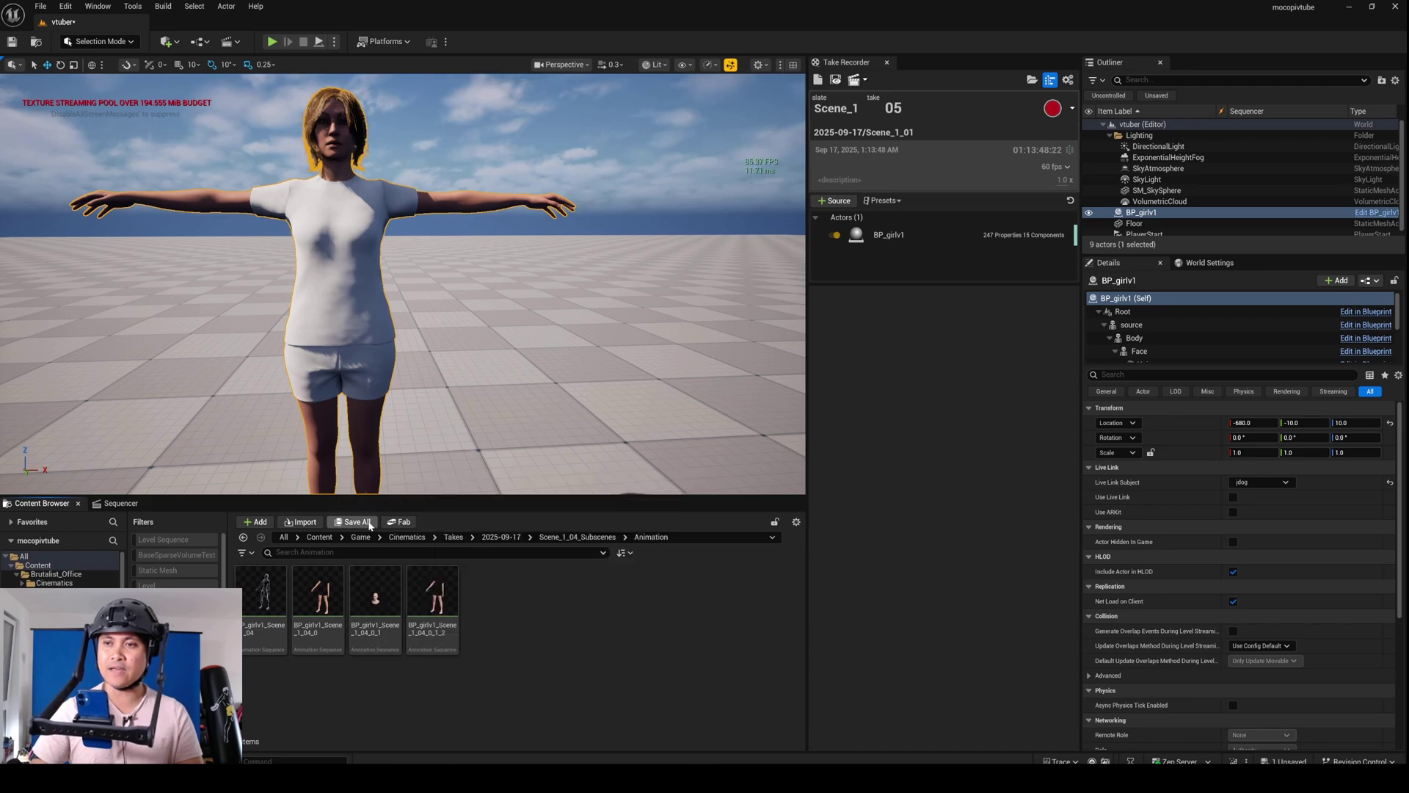
Open the BP_girlv1_Scene_1_02 level sequence from Scene_1_02_Subscenes and scrub through its recorded animation.
click(545, 537)
click(499, 536)
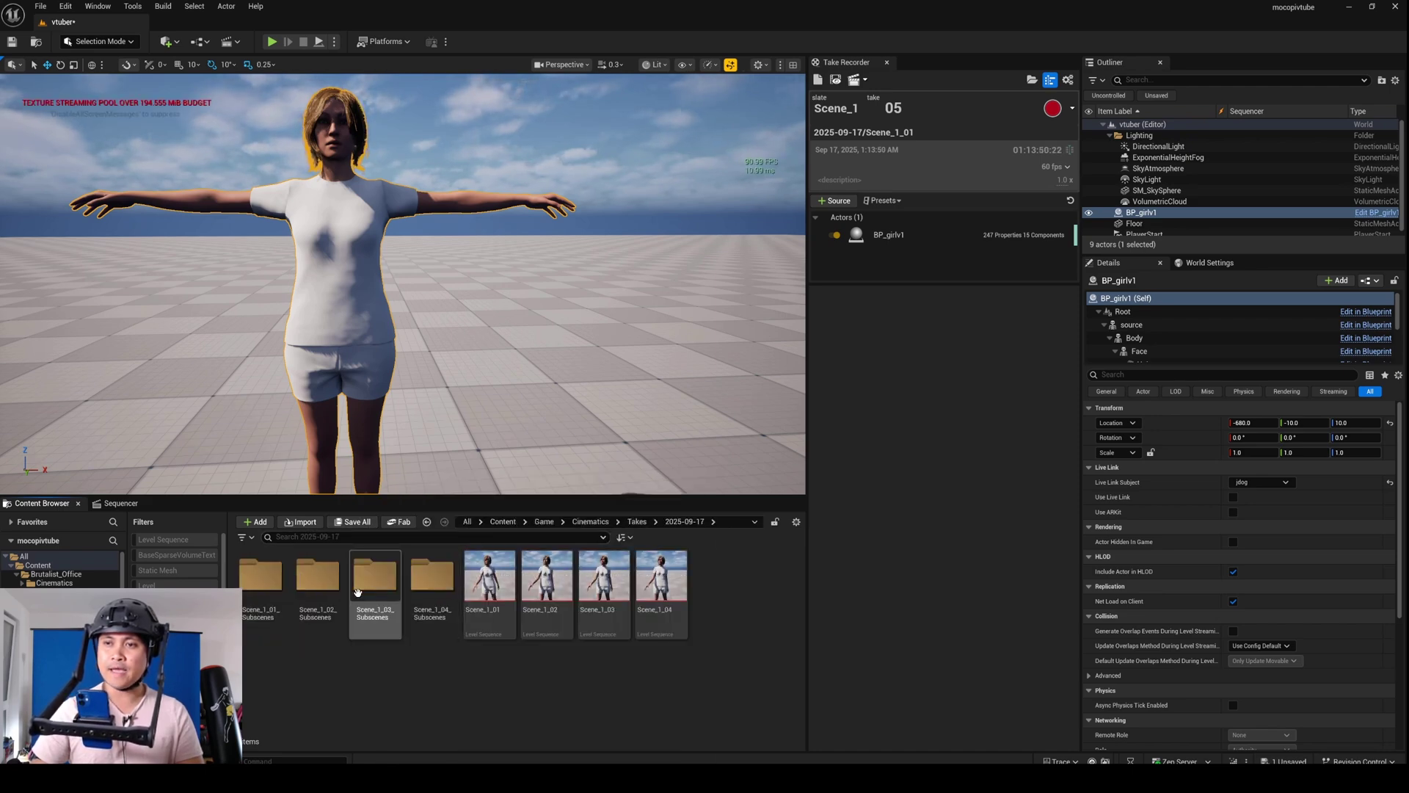
double_click(316, 598)
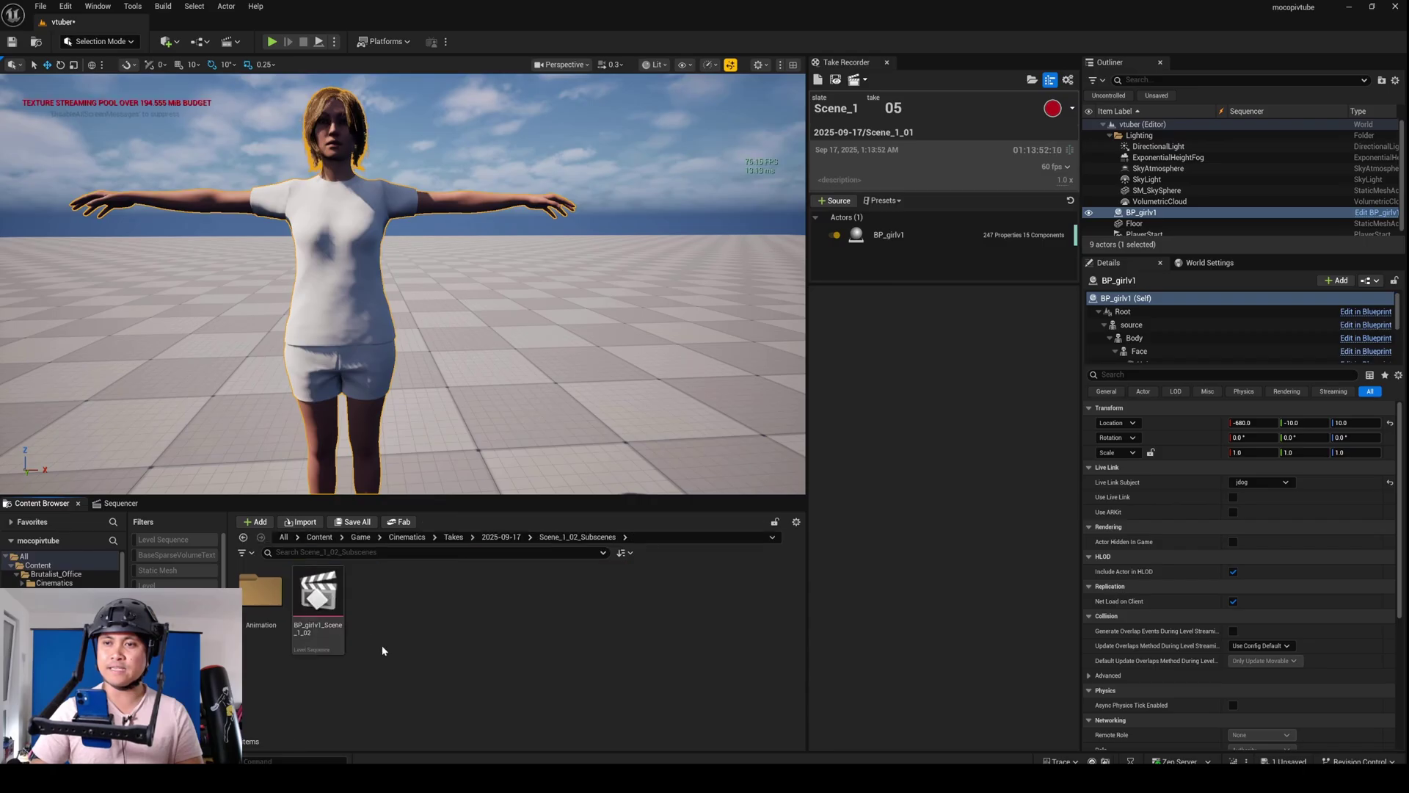
click(330, 623)
double_click(330, 623)
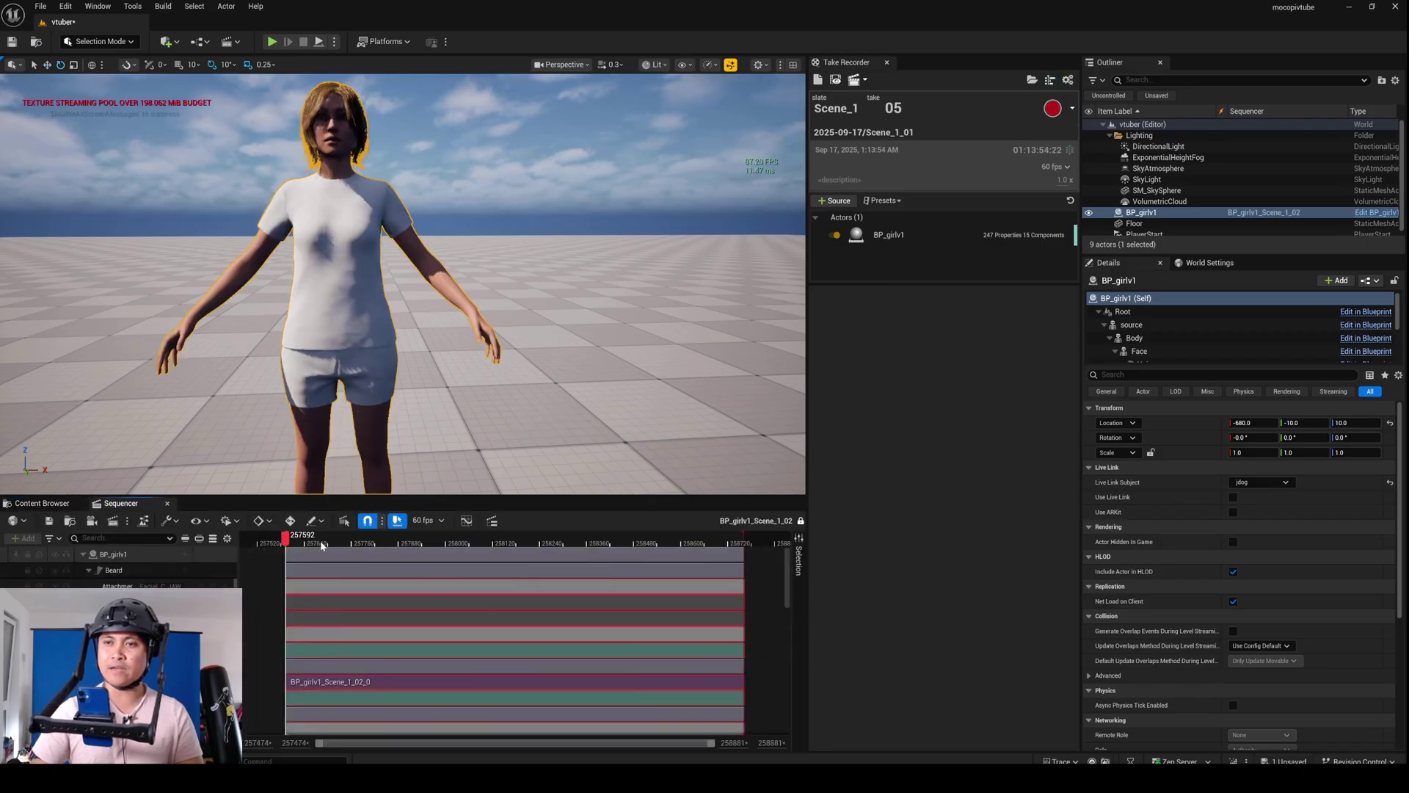
click(439, 538)
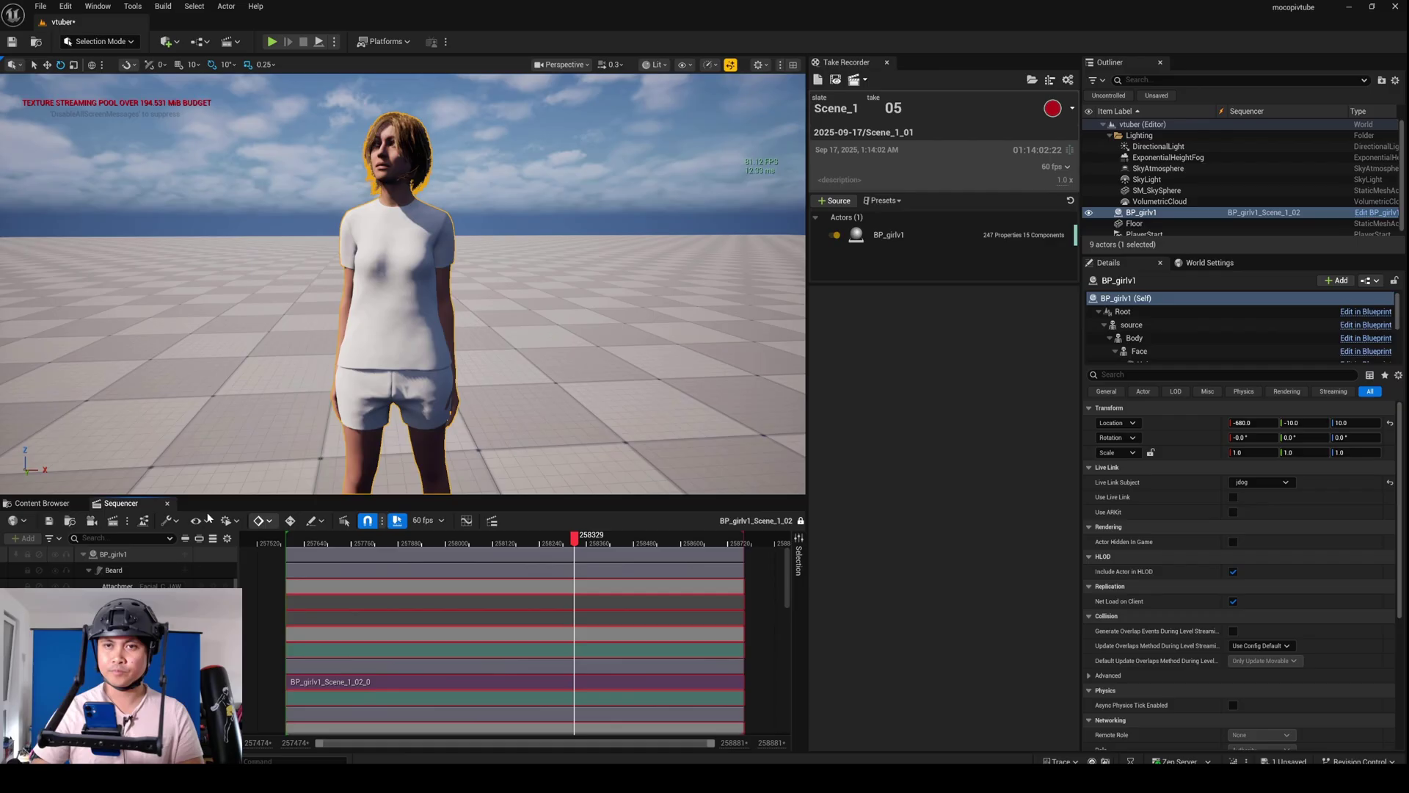
click(42, 503)
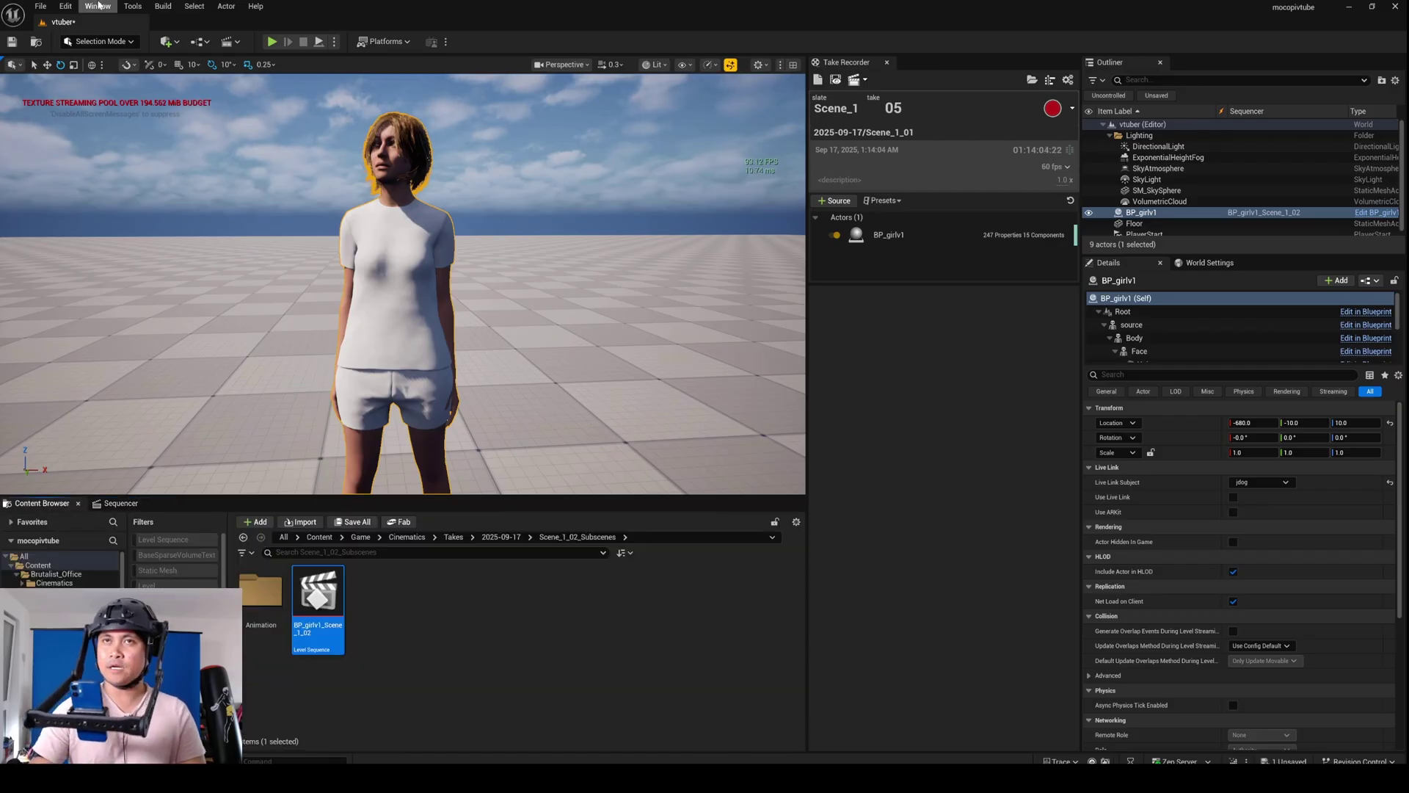
Save all unsaved assets and open the Animation folder inside Scene_1_02_Subscenes.
click(41, 6)
click(74, 164)
double_click(270, 604)
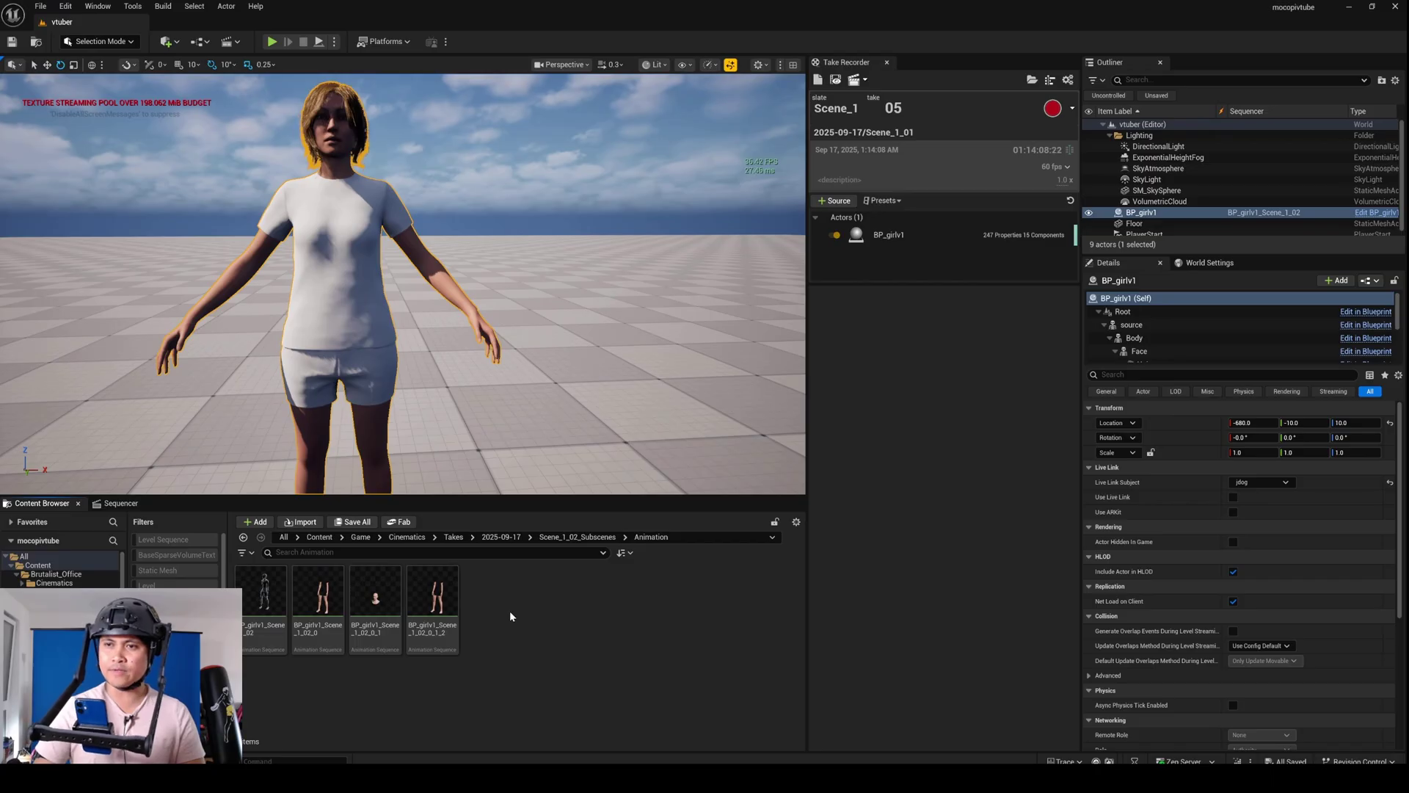
Place the BP_girlv1_Scene_1_02_0_1_2 body animation in the level beside the character, preview it in Simulate mode, and stop the simulation.
drag(450, 598, 539, 427)
key(w)
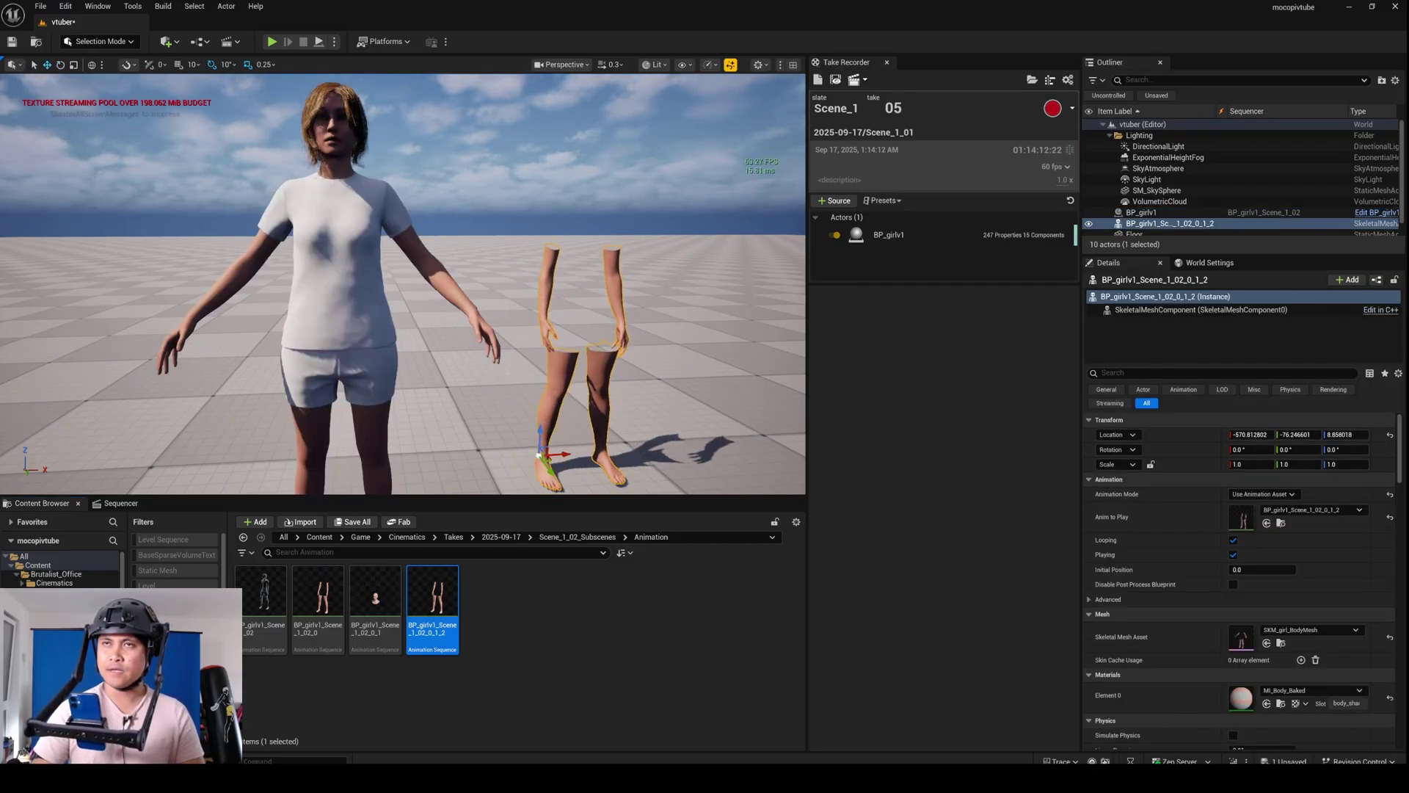
click(334, 41)
click(396, 138)
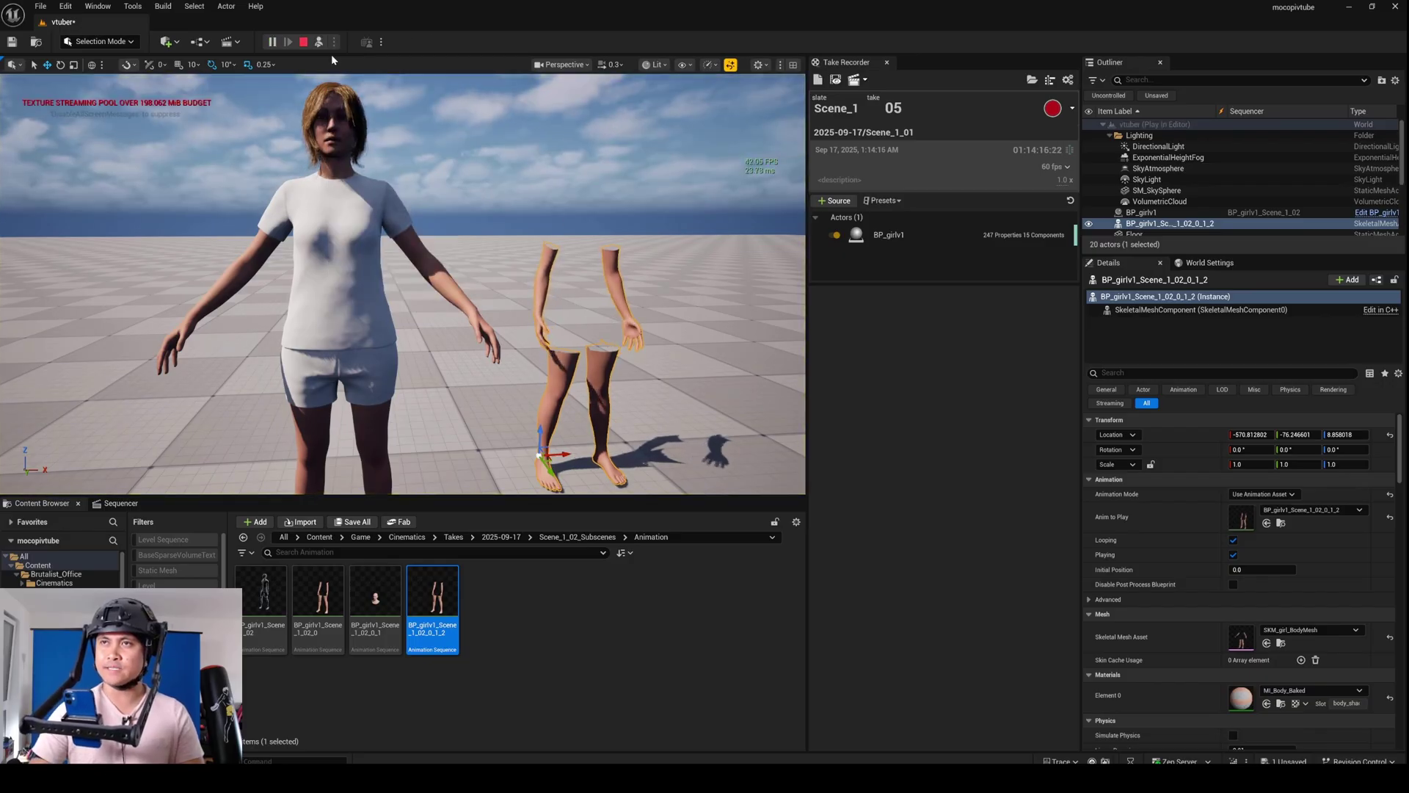
key(Escape)
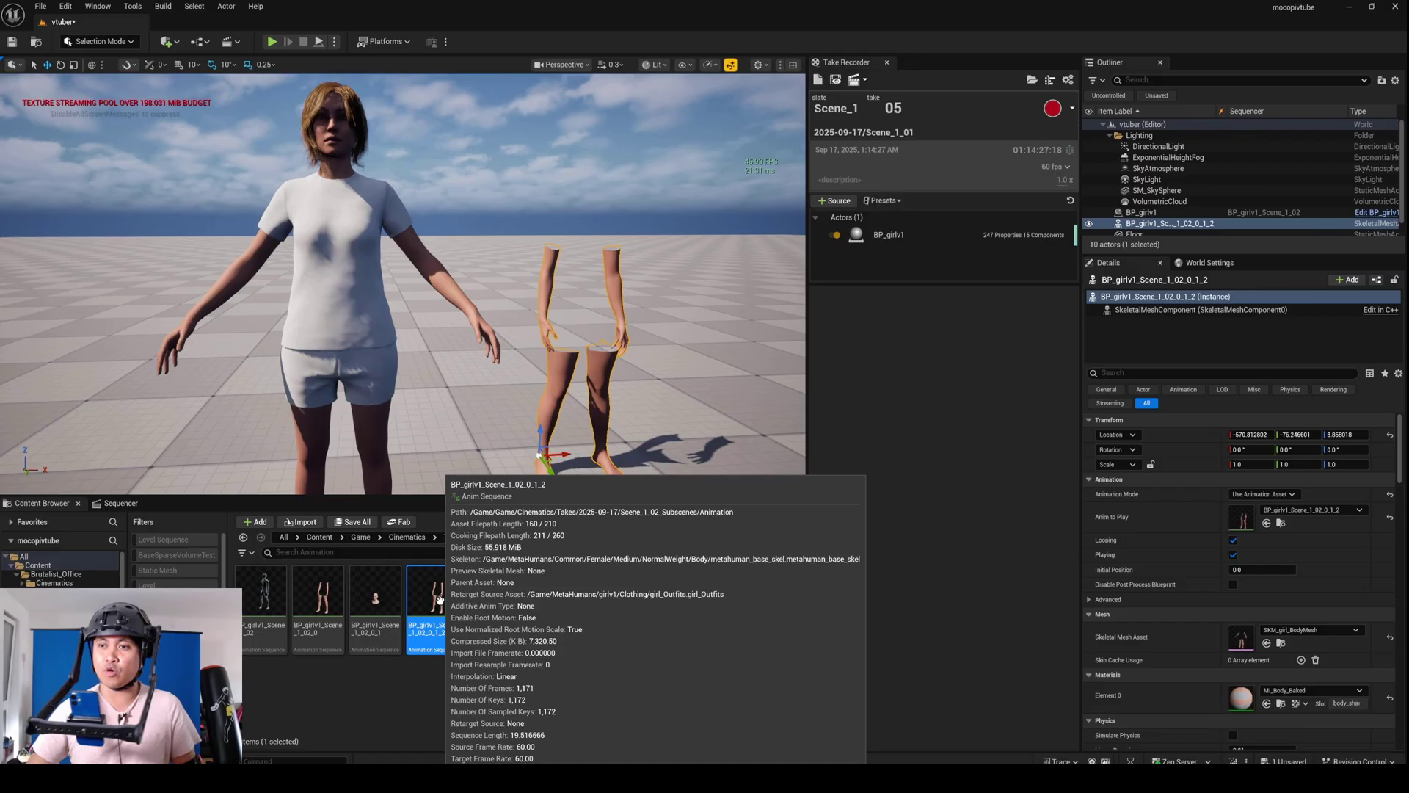
Export the BP_girlv1_Scene_1_02_0_1_2 animation as bodyidleanim.FBX, with FBX 2013 compatibility, into a new idle folder in Desktop/sonymocapaudio.
right_click(441, 614)
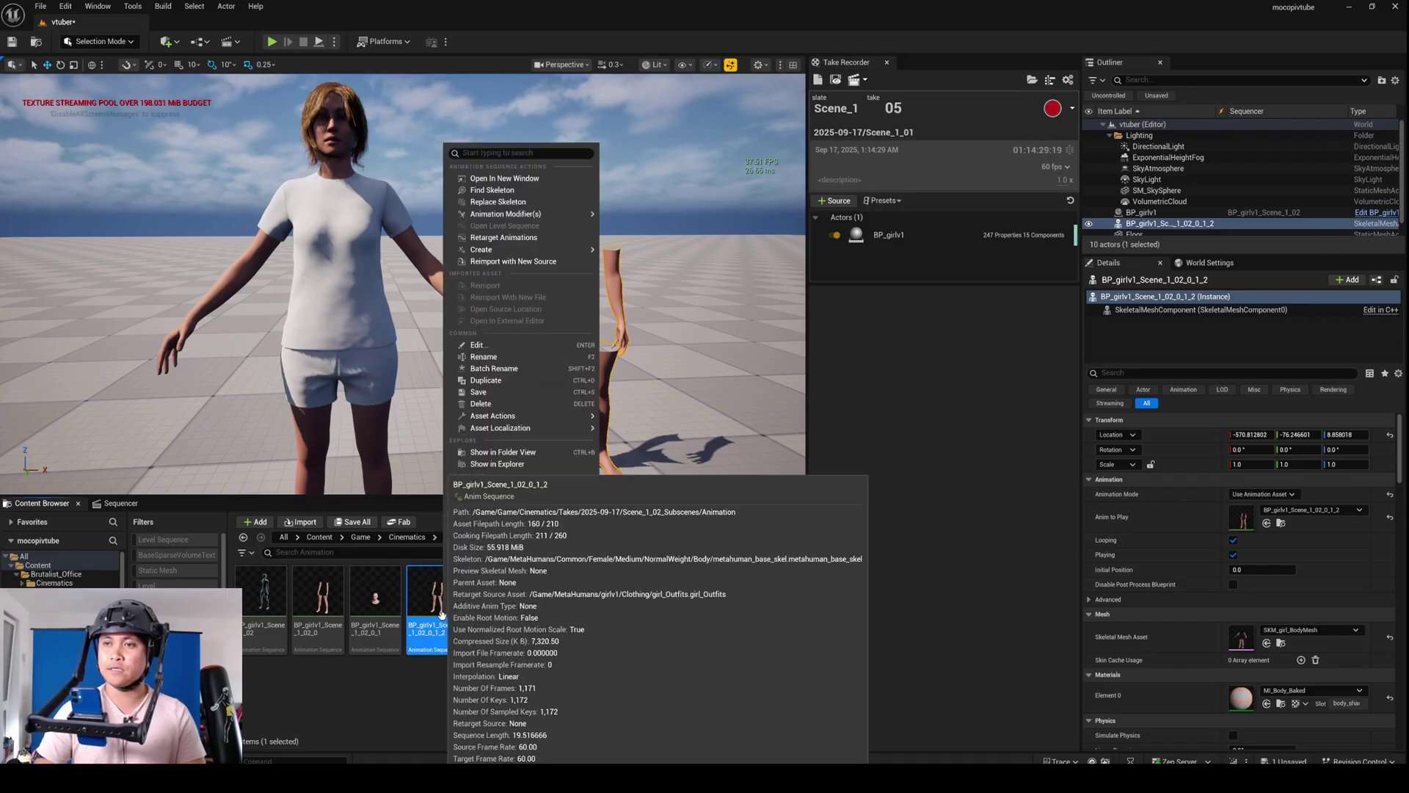
mouse_move(529, 415)
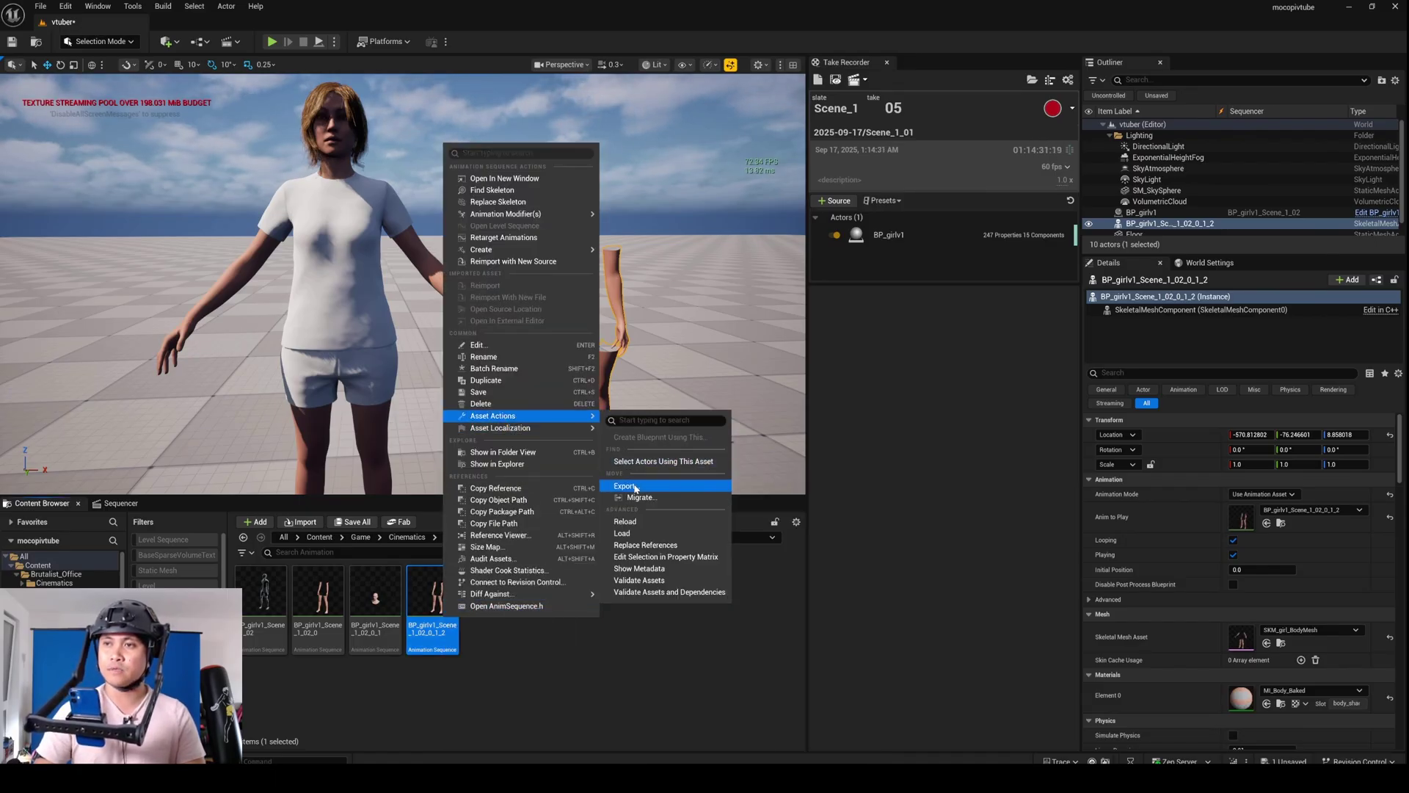
click(625, 485)
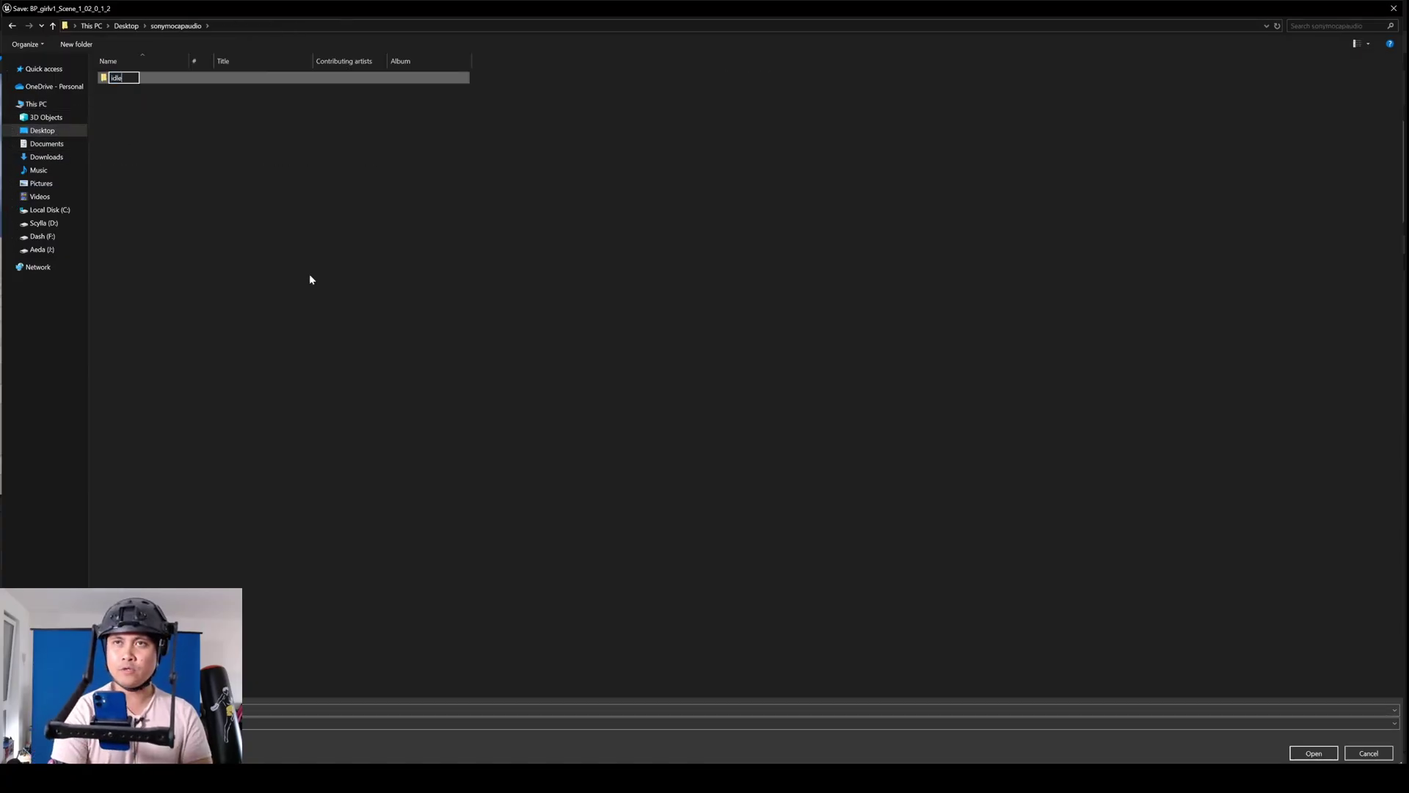
key(Return)
key(Return)
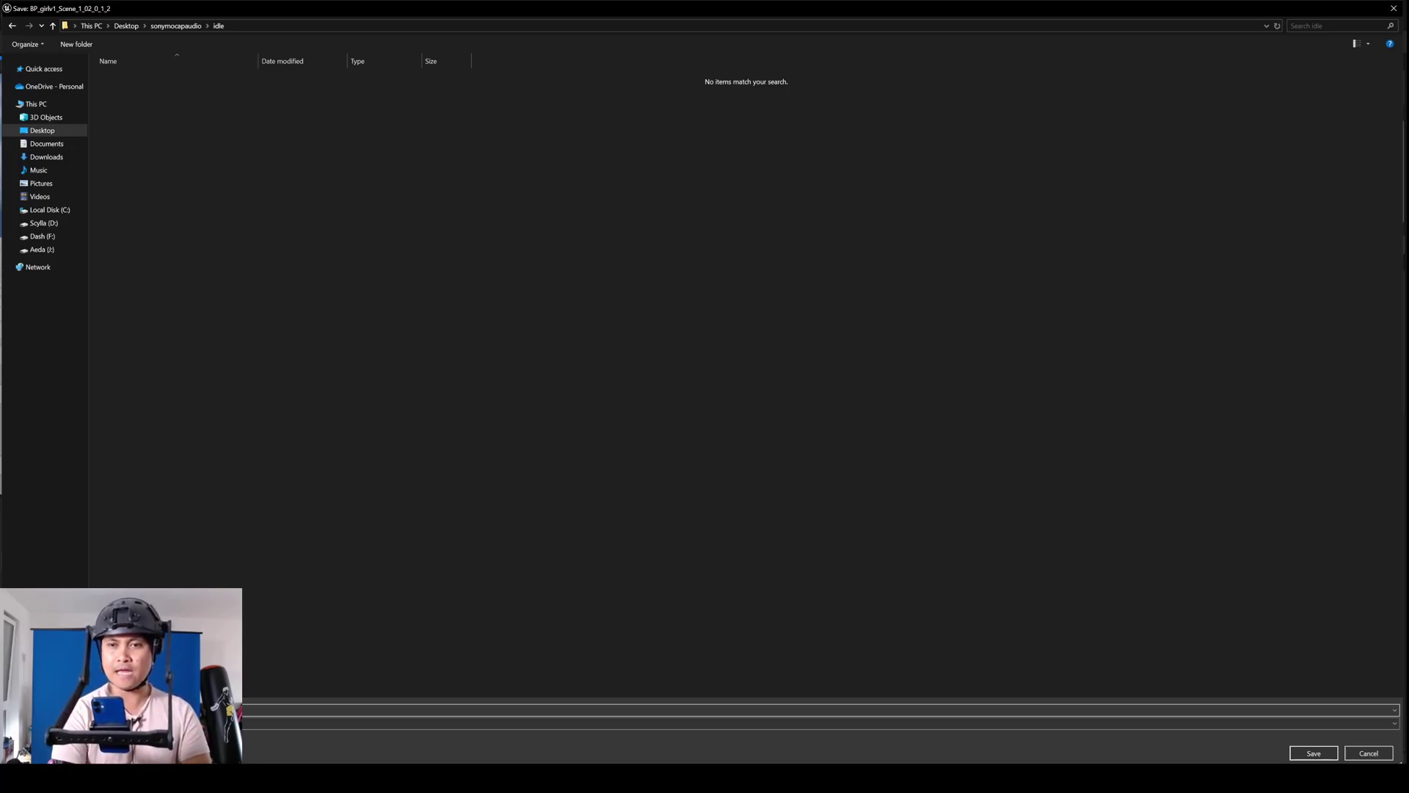
click(1325, 752)
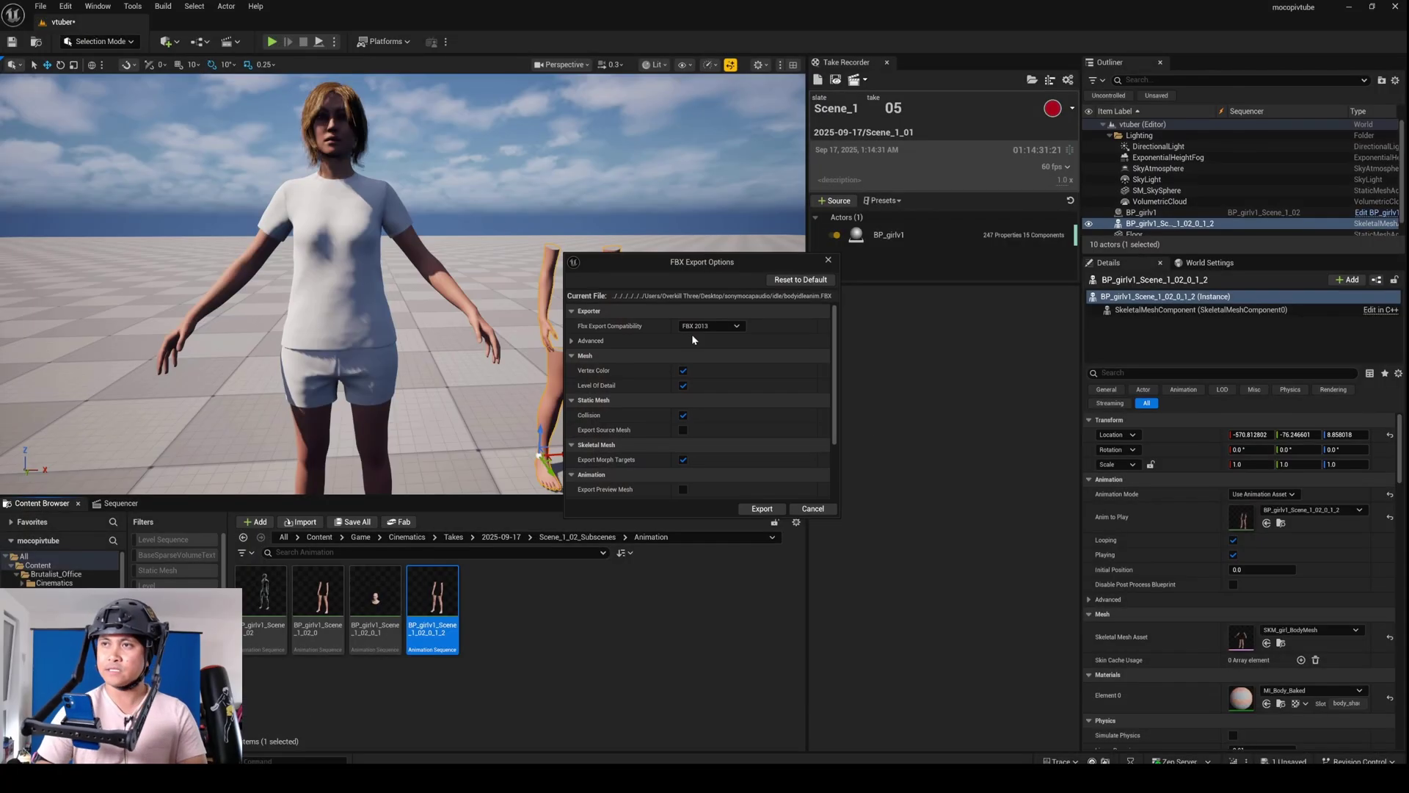
scroll(720, 420, down, 3)
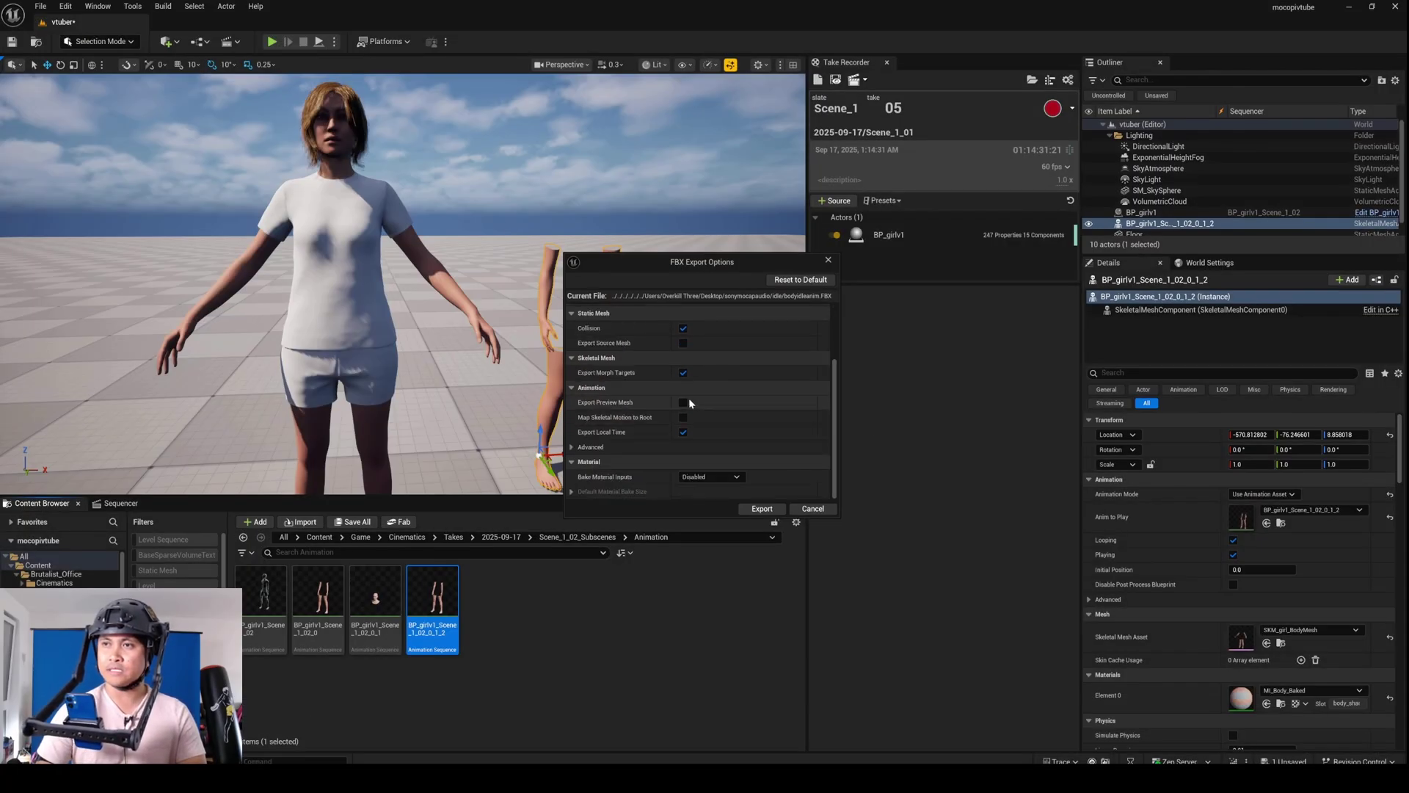
scroll(727, 408, up, 3)
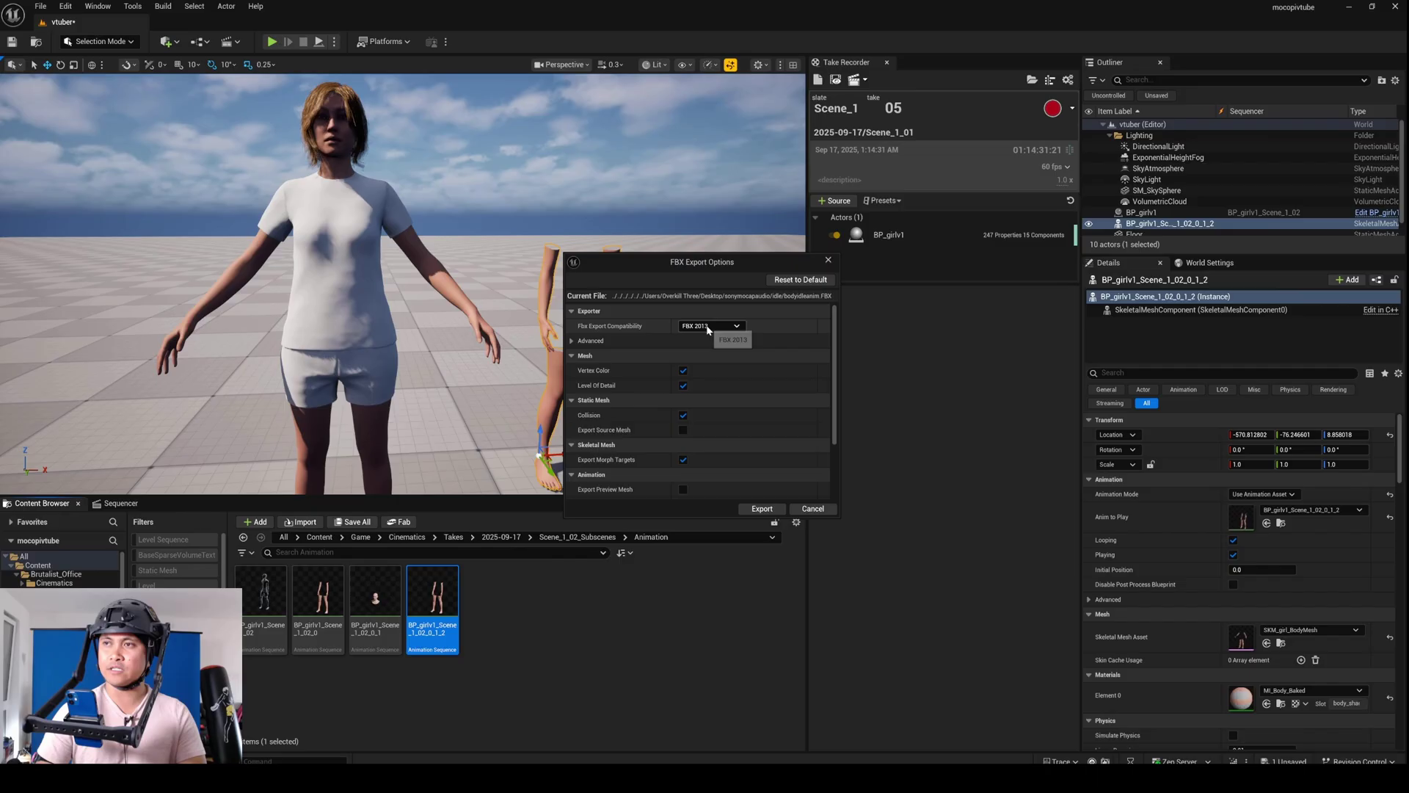
click(770, 507)
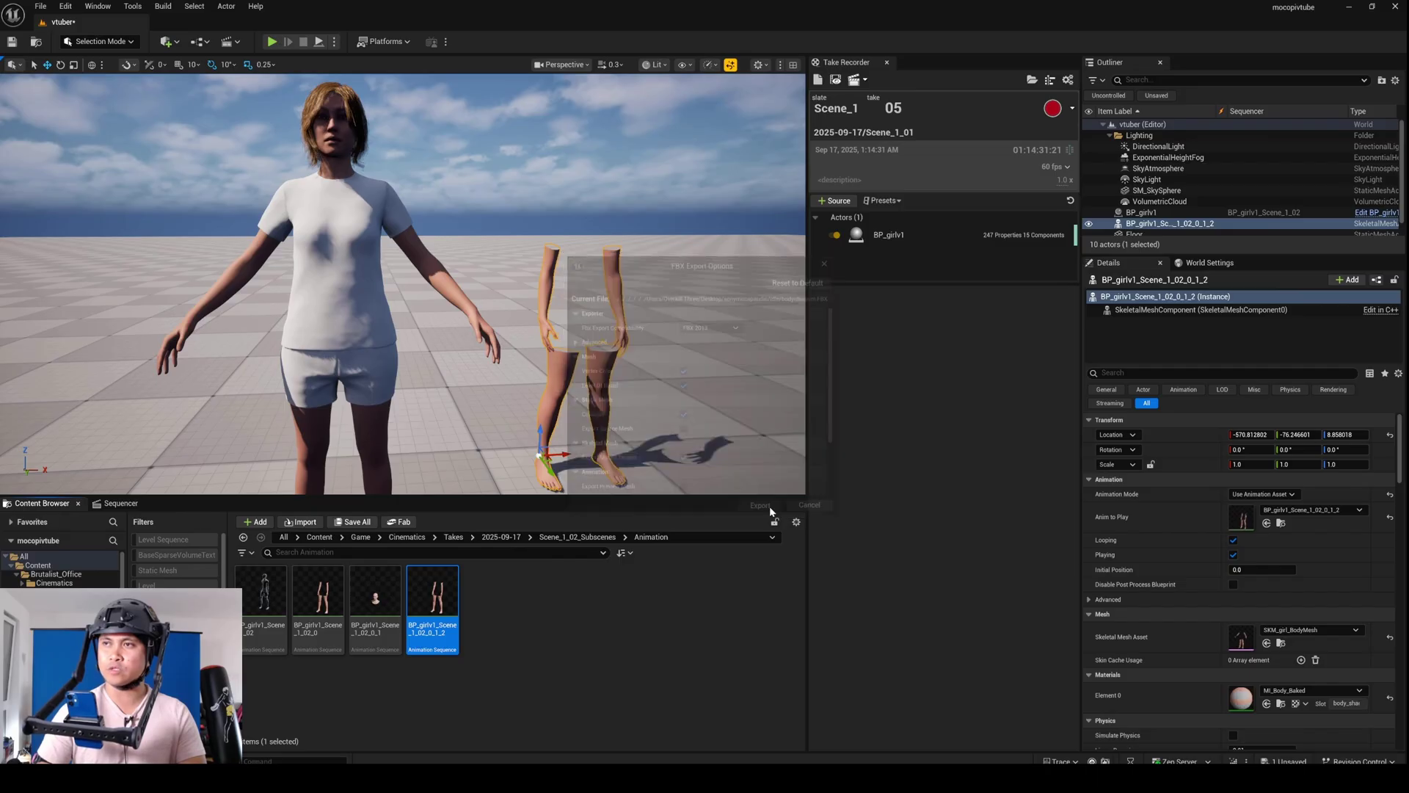
Export the BP_girlv1_Scene_1_02_0_1 face animation as FBX into the same idle folder, and save all unsaved assets.
right_click(376, 591)
mouse_move(448, 389)
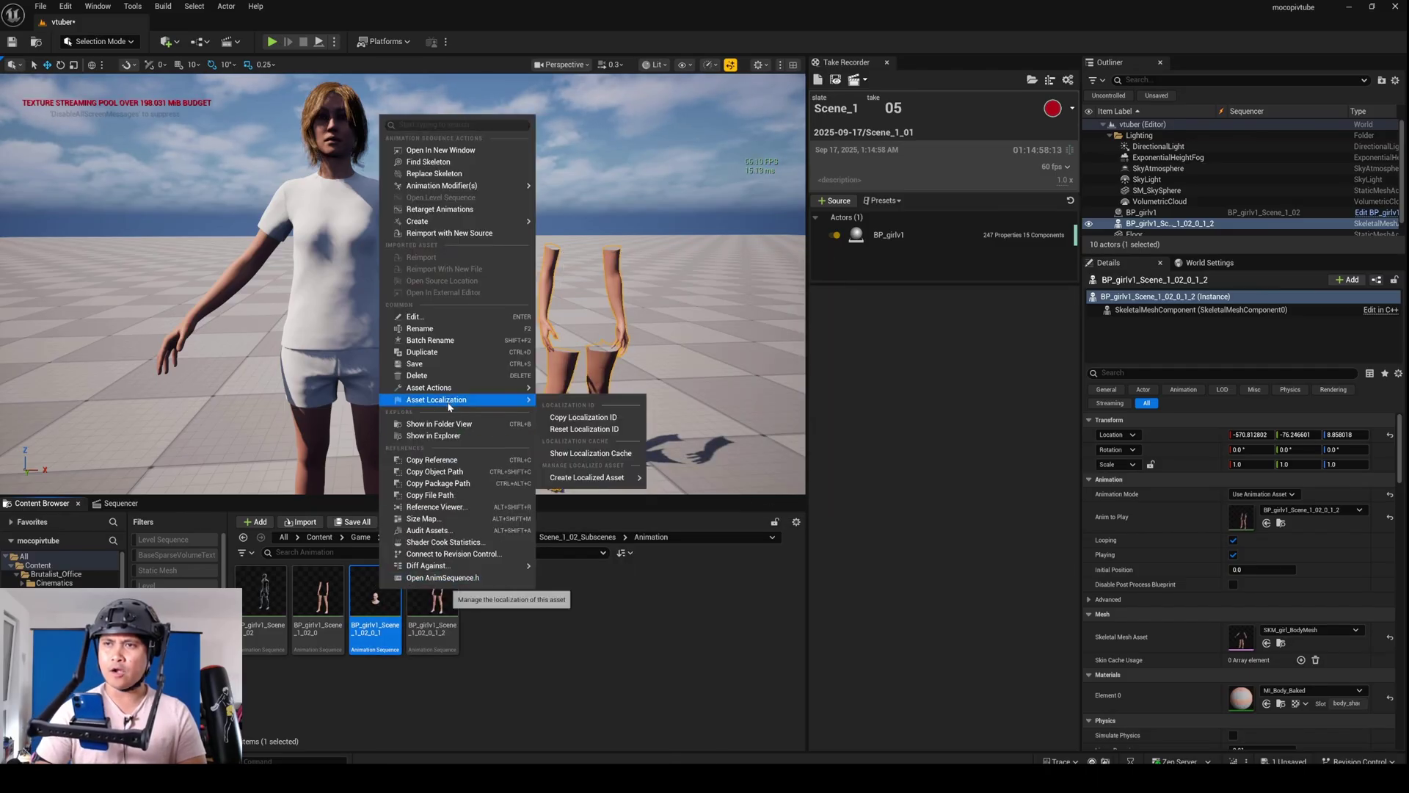
click(576, 457)
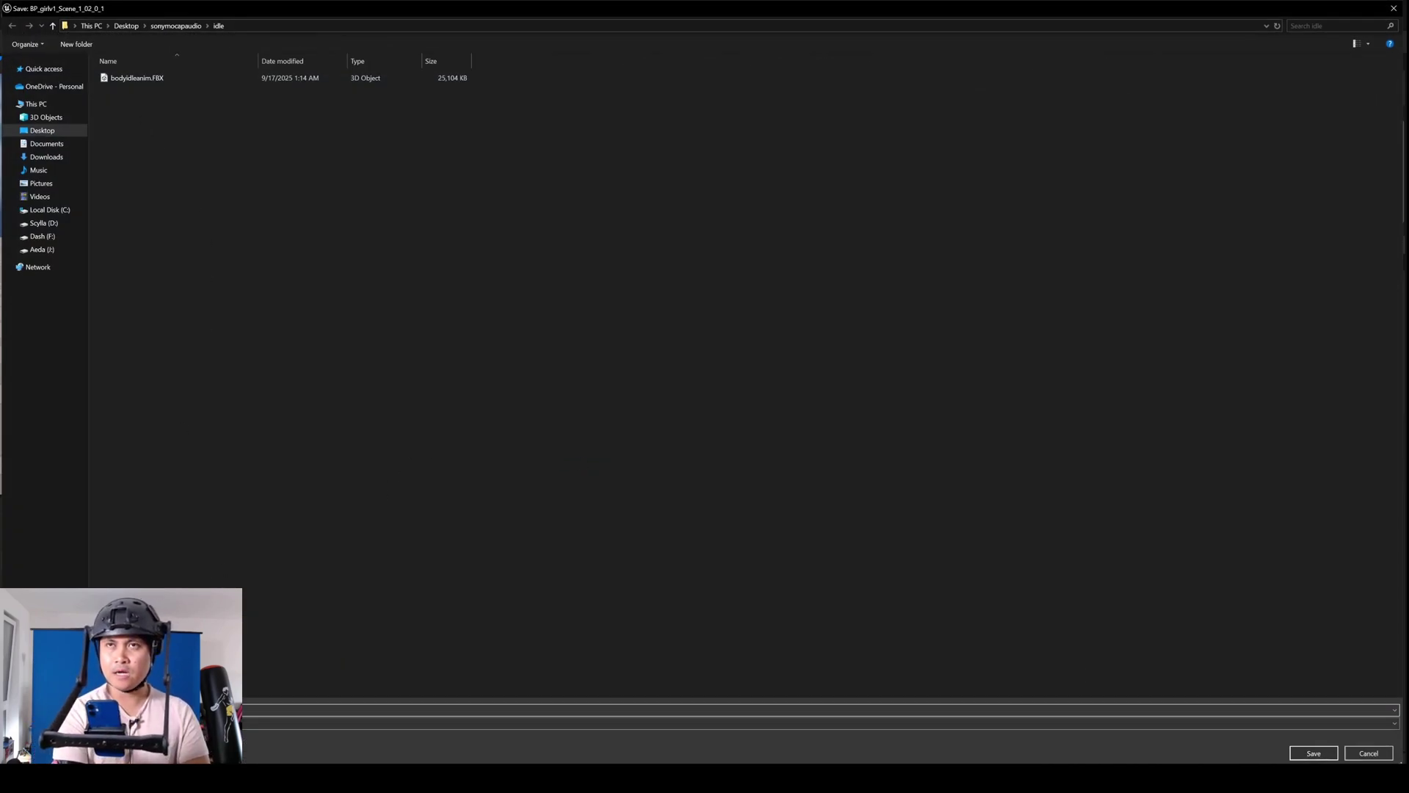
click(1314, 753)
click(745, 511)
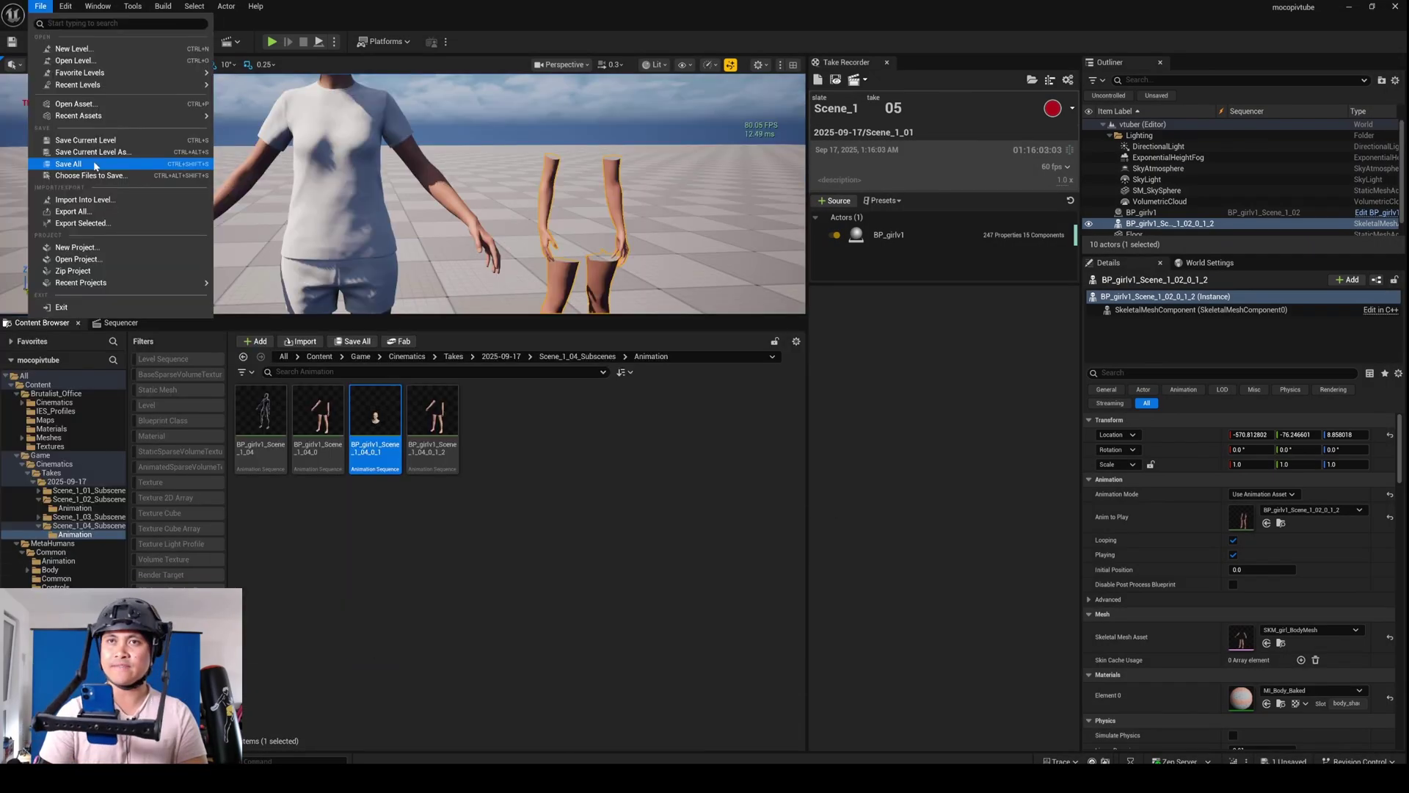
click(94, 163)
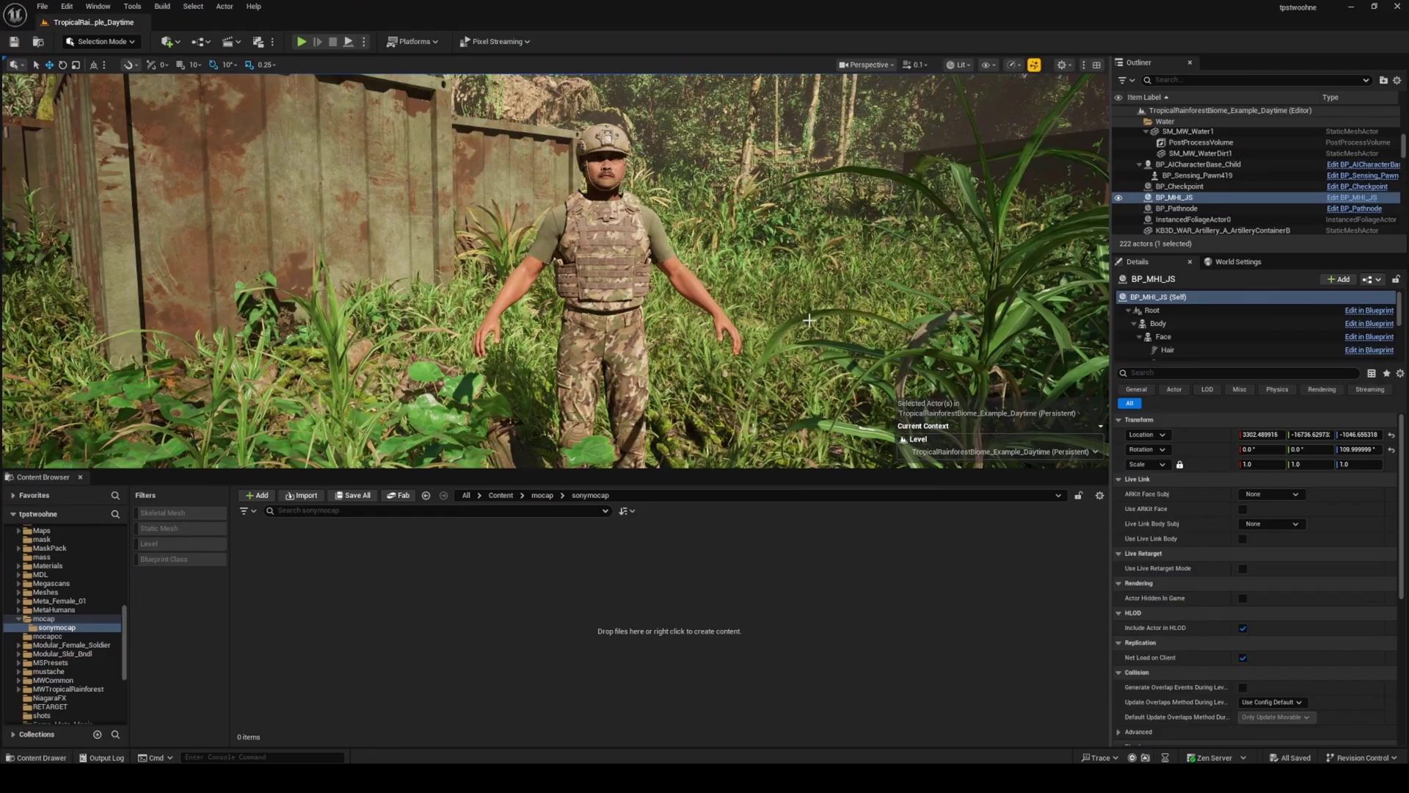
Turn off Game View and examine the BP_MHI_JS soldier character of the jungle level in an enlarged viewport.
mouse_move(809, 320)
right_down()
mouse_move(829, 283)
mouse_move(821, 322)
right_up()
key(g)
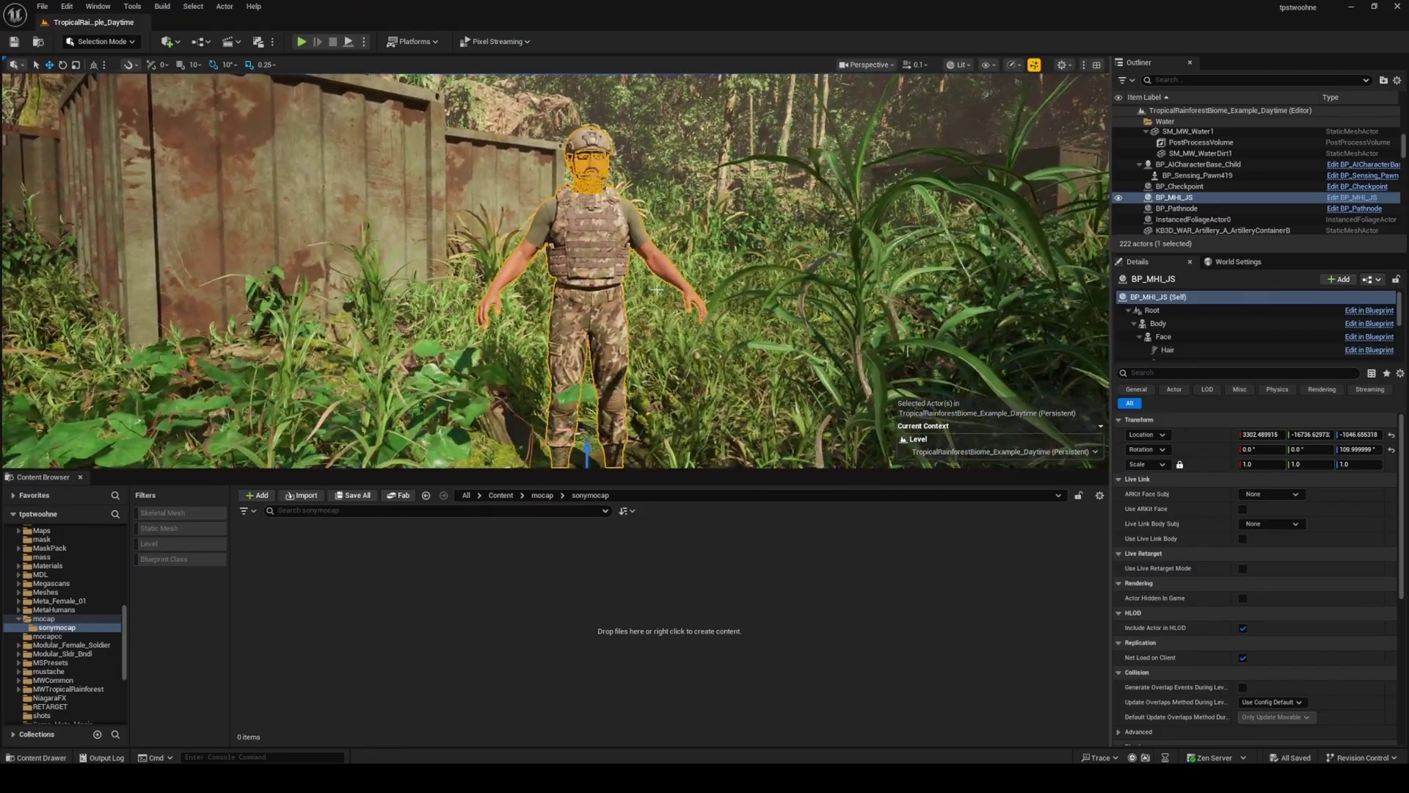
mouse_move(657, 289)
right_down()
mouse_move(671, 455)
mouse_move(633, 299)
mouse_move(653, 296)
mouse_move(653, 315)
right_up()
scroll(653, 315, up, 1)
key(w)
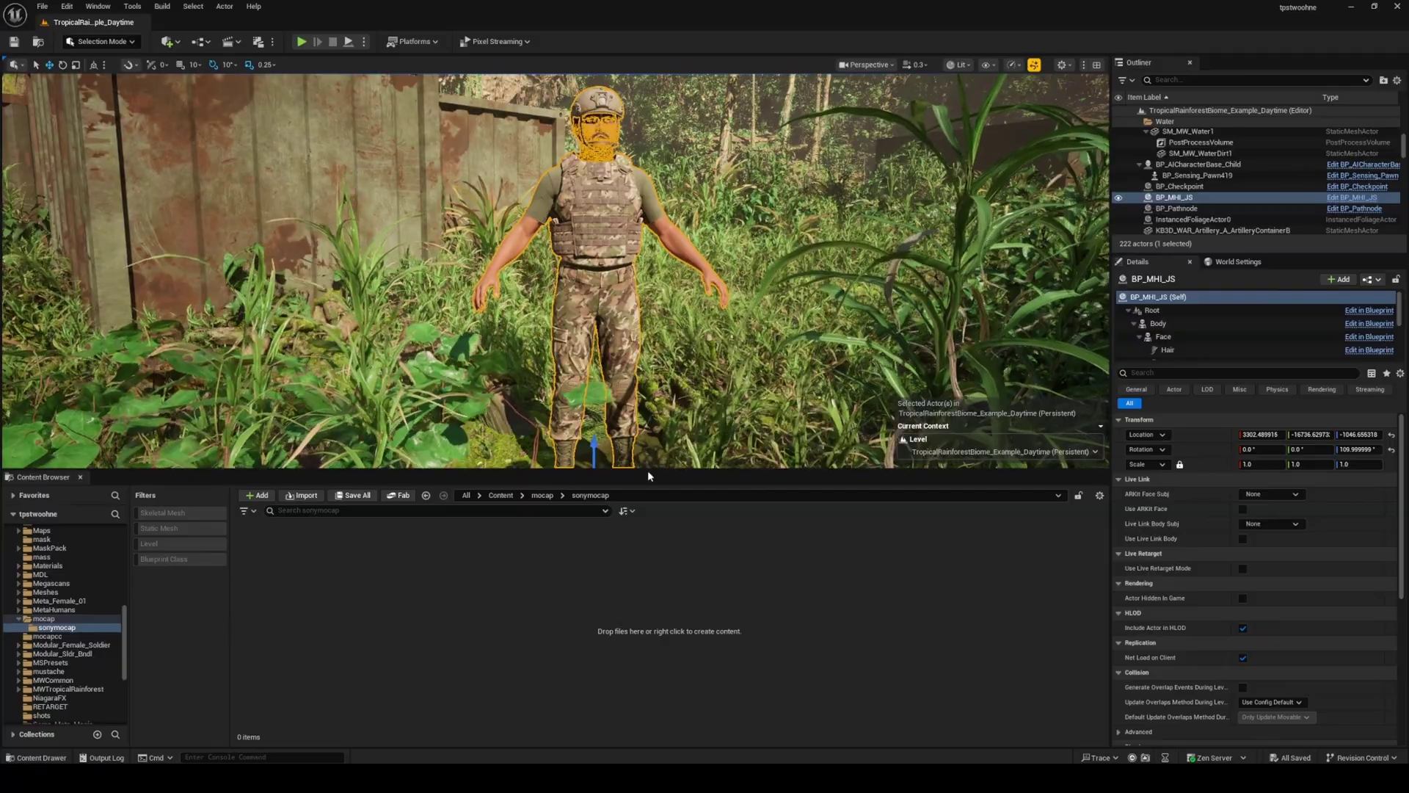
drag(648, 475, 648, 535)
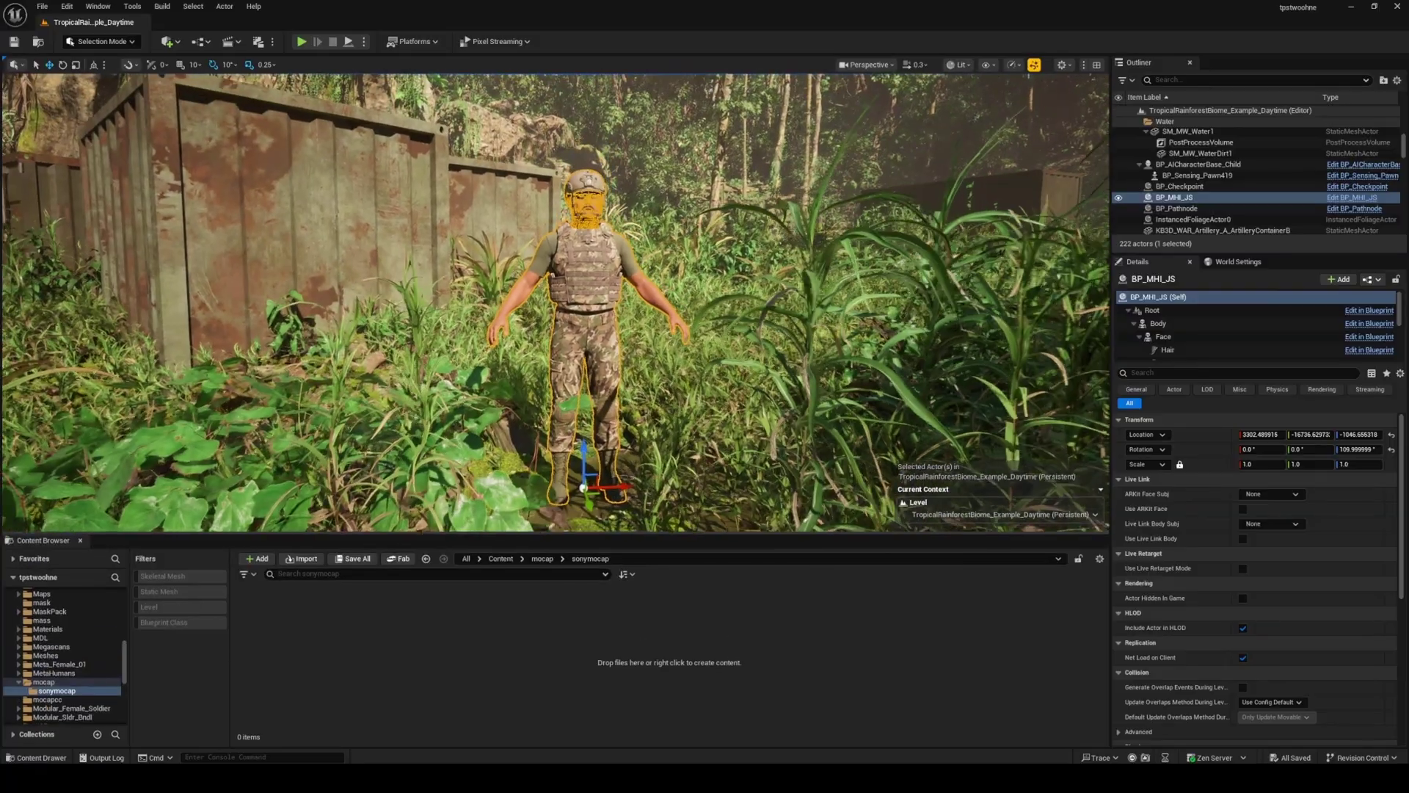
scroll(676, 398, up, 1)
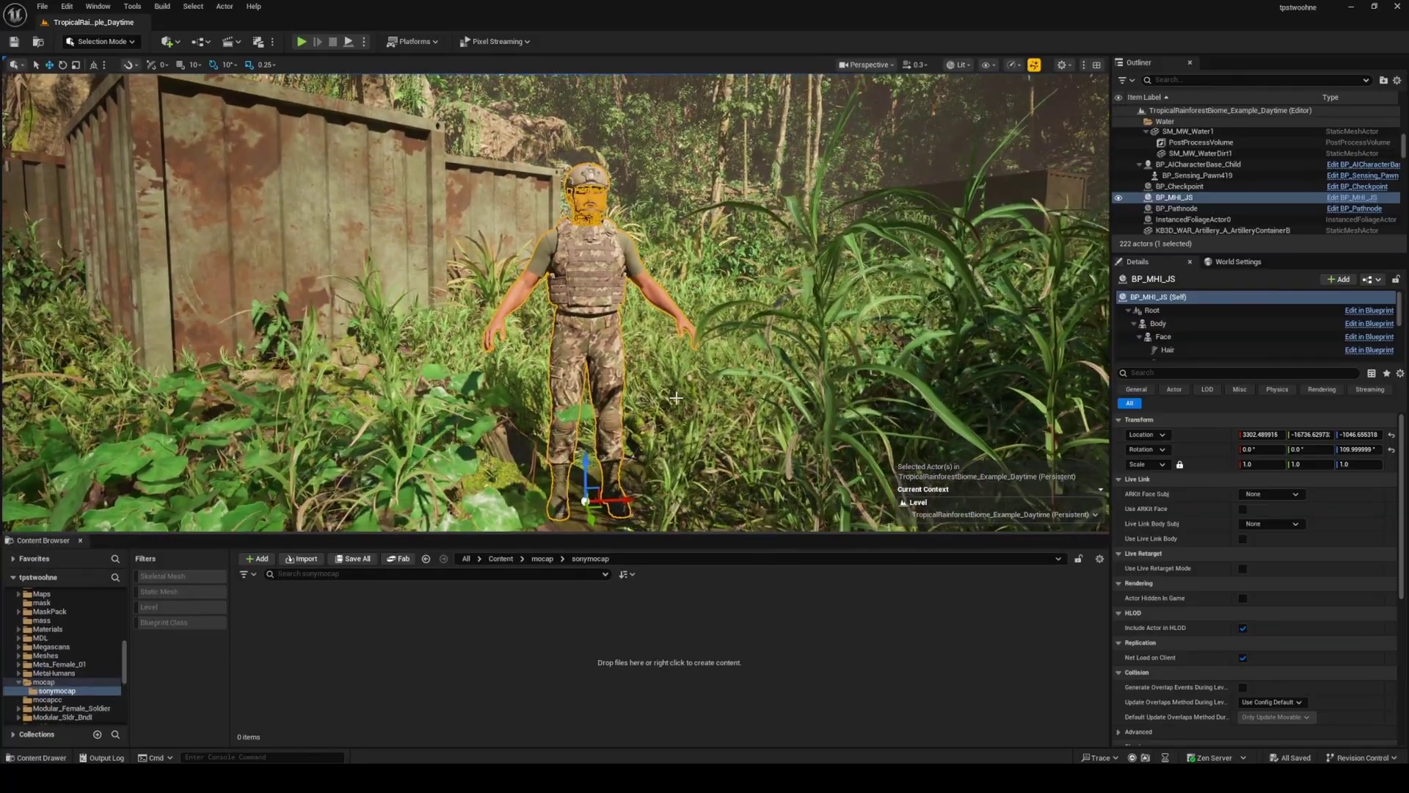
click(675, 397)
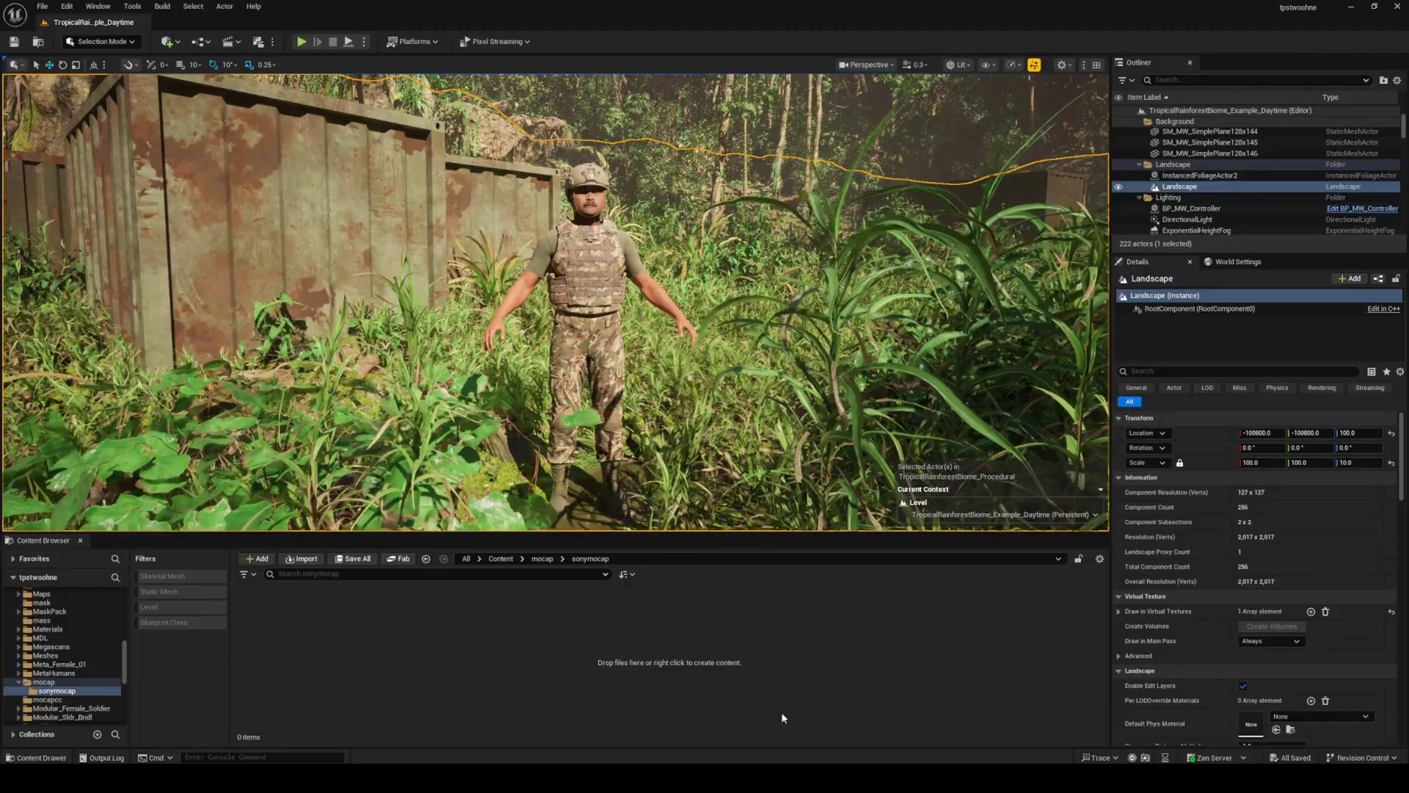
Switch to File Explorer and bring bodyidle.FBX from Desktop/mocopimocap/idle into the mocap/sonymocap content folder for import.
key(alt+Tab)
double_click(632, 279)
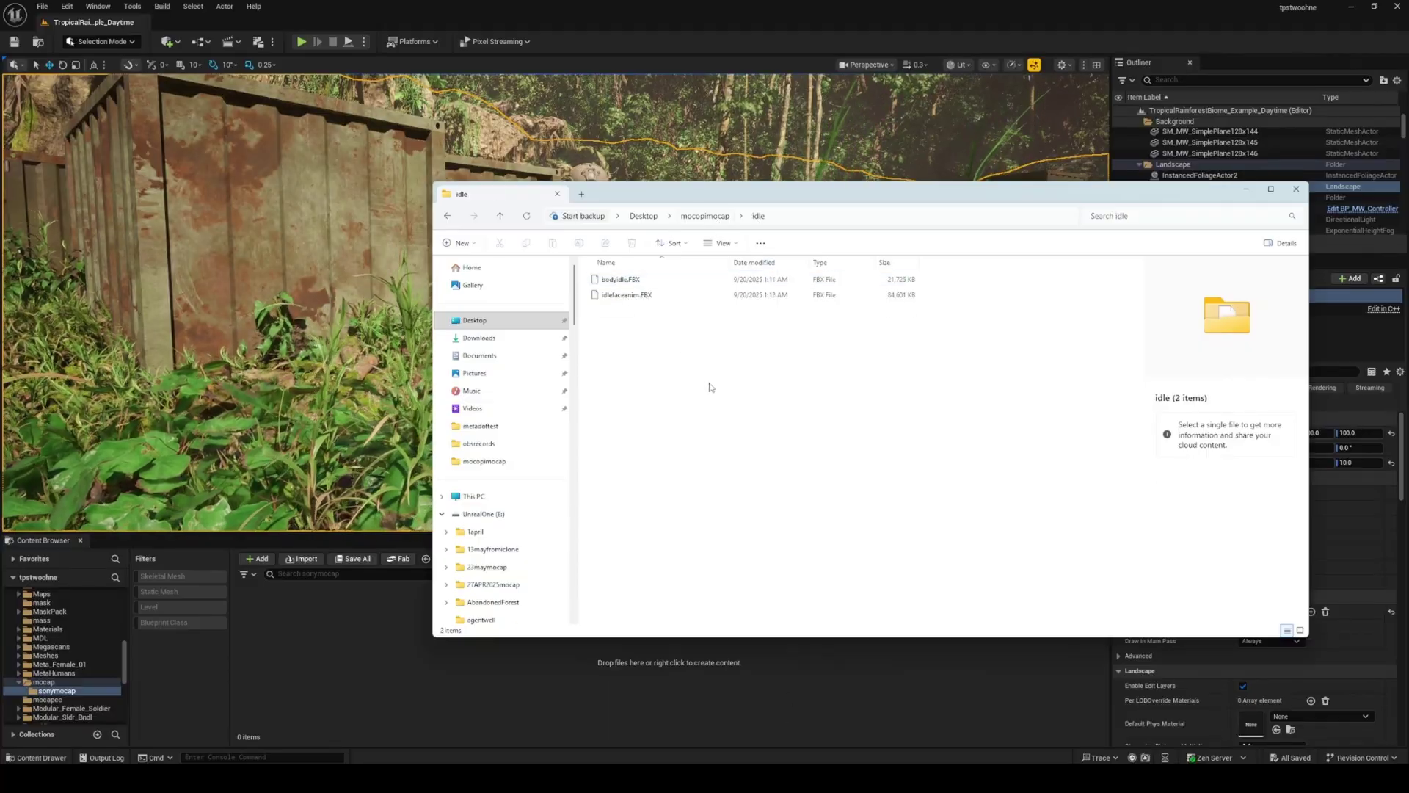
drag(623, 280, 258, 632)
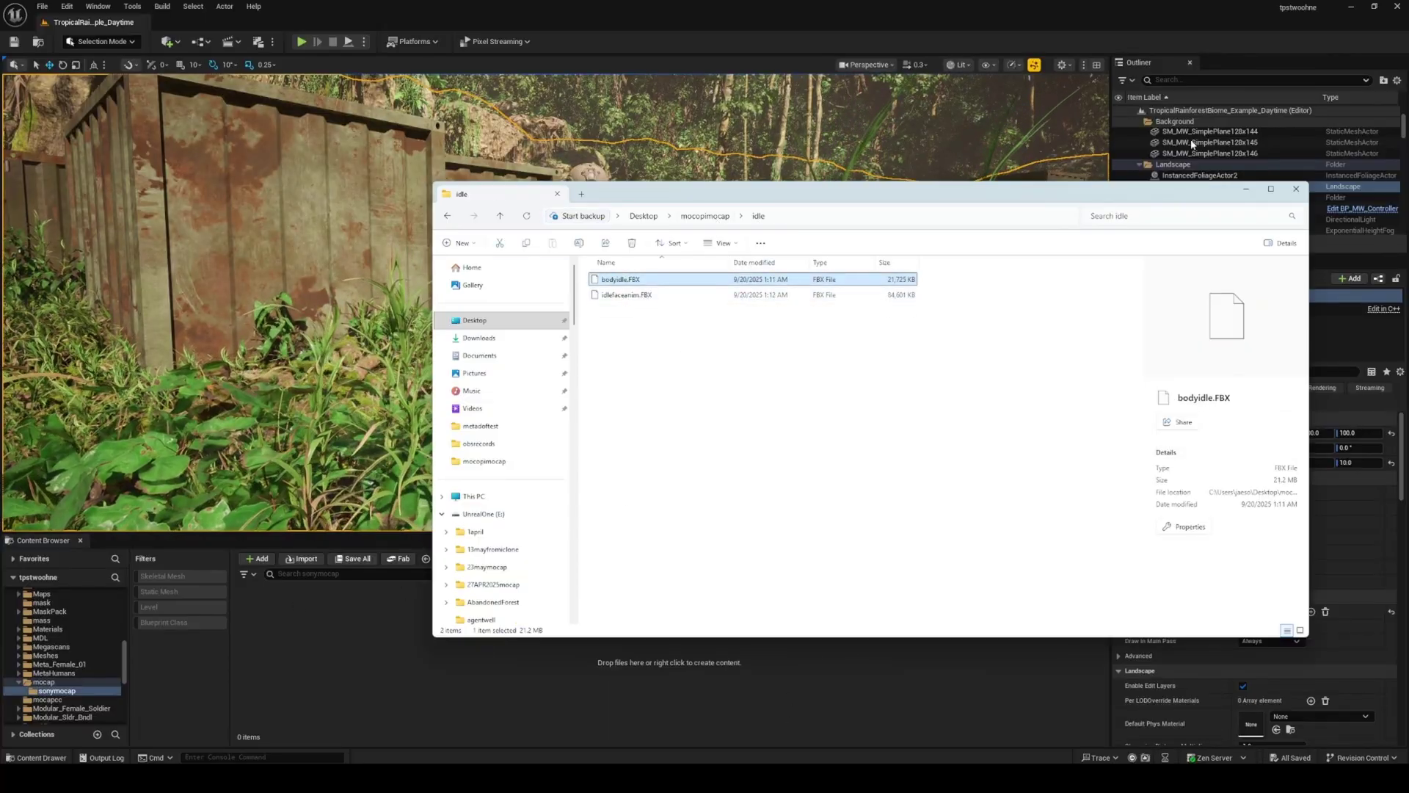
drag(1193, 144, 543, 660)
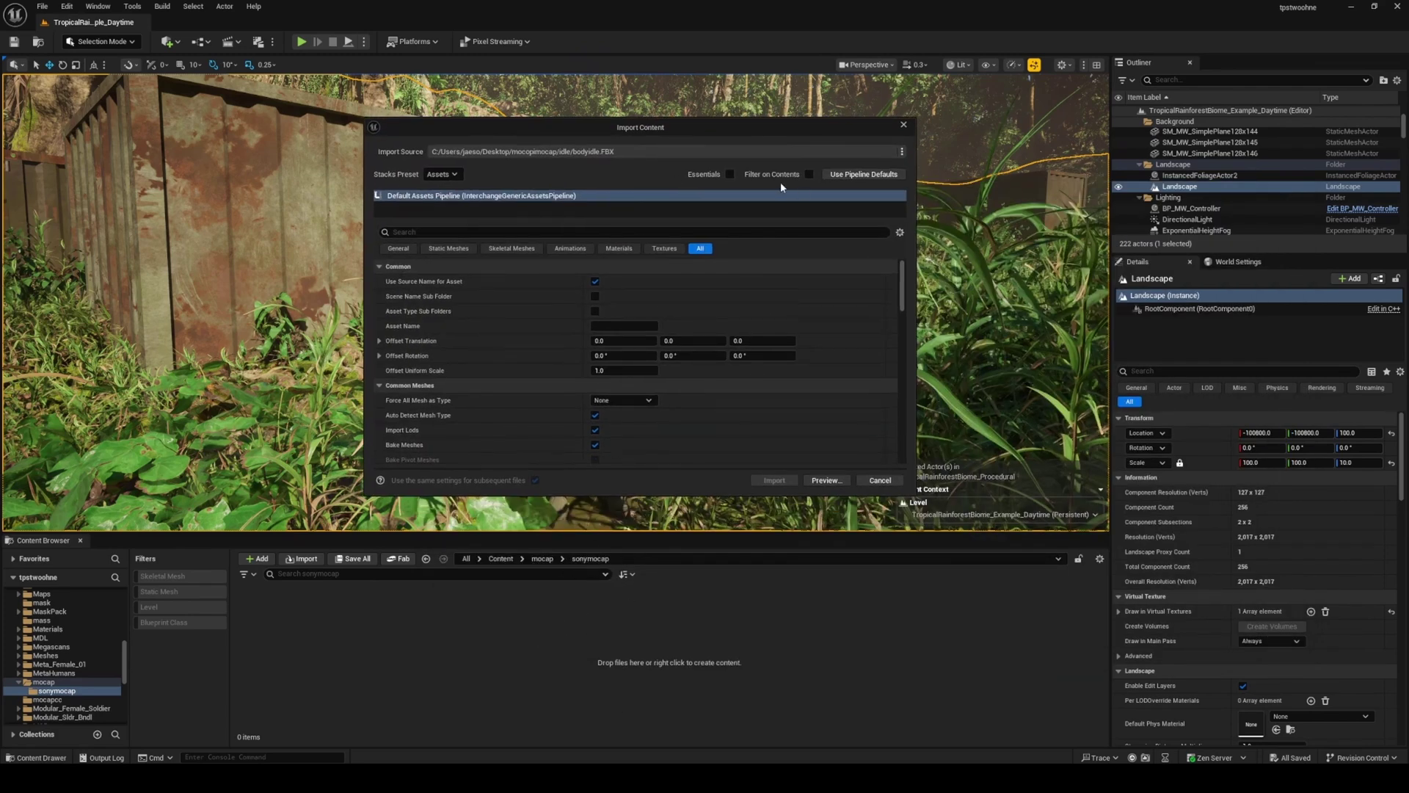
Assign metahuman_base_skel as the skeleton for bodyidle.FBX and import the animation.
drag(768, 132, 751, 233)
drag(887, 385, 885, 433)
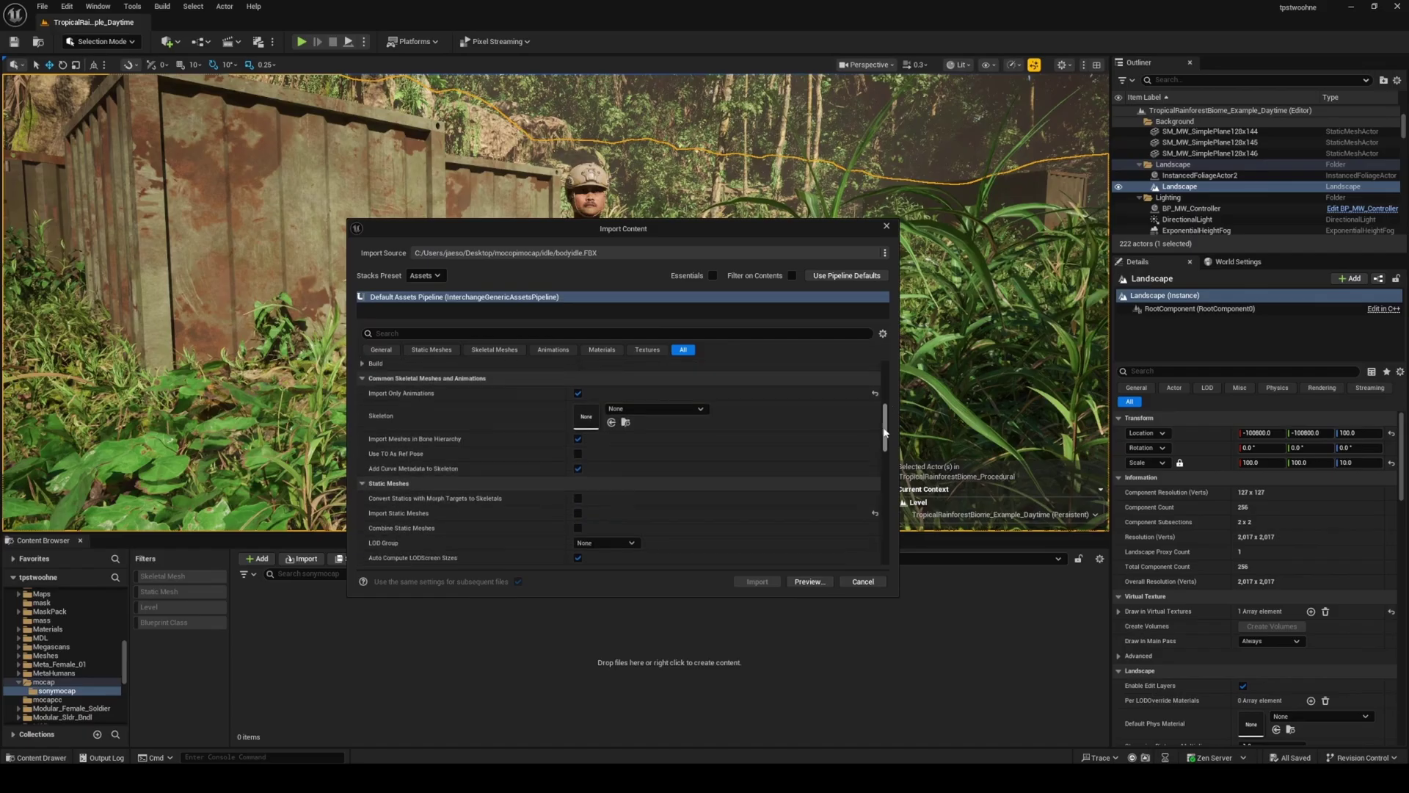
click(637, 410)
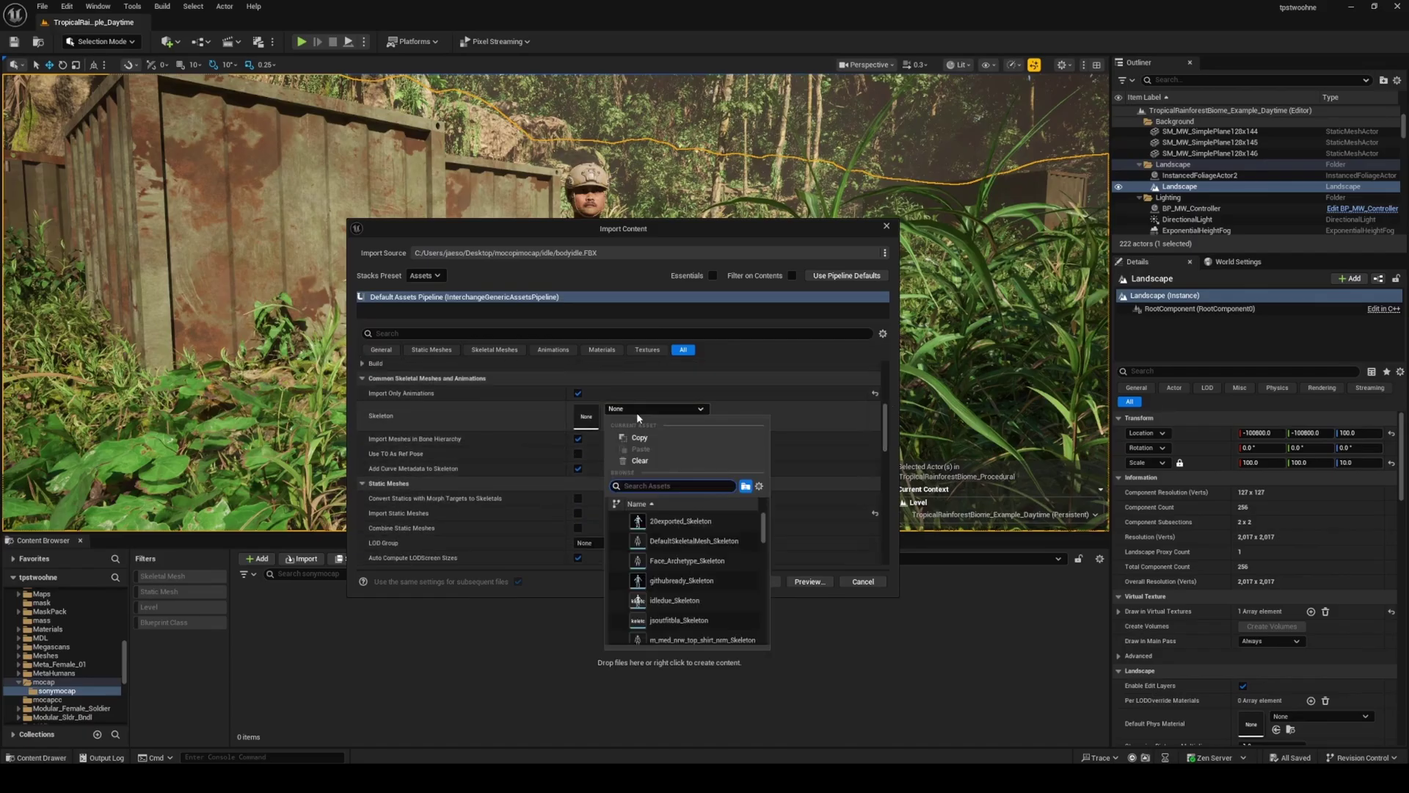
text(metahumn)
key(BackSpace)
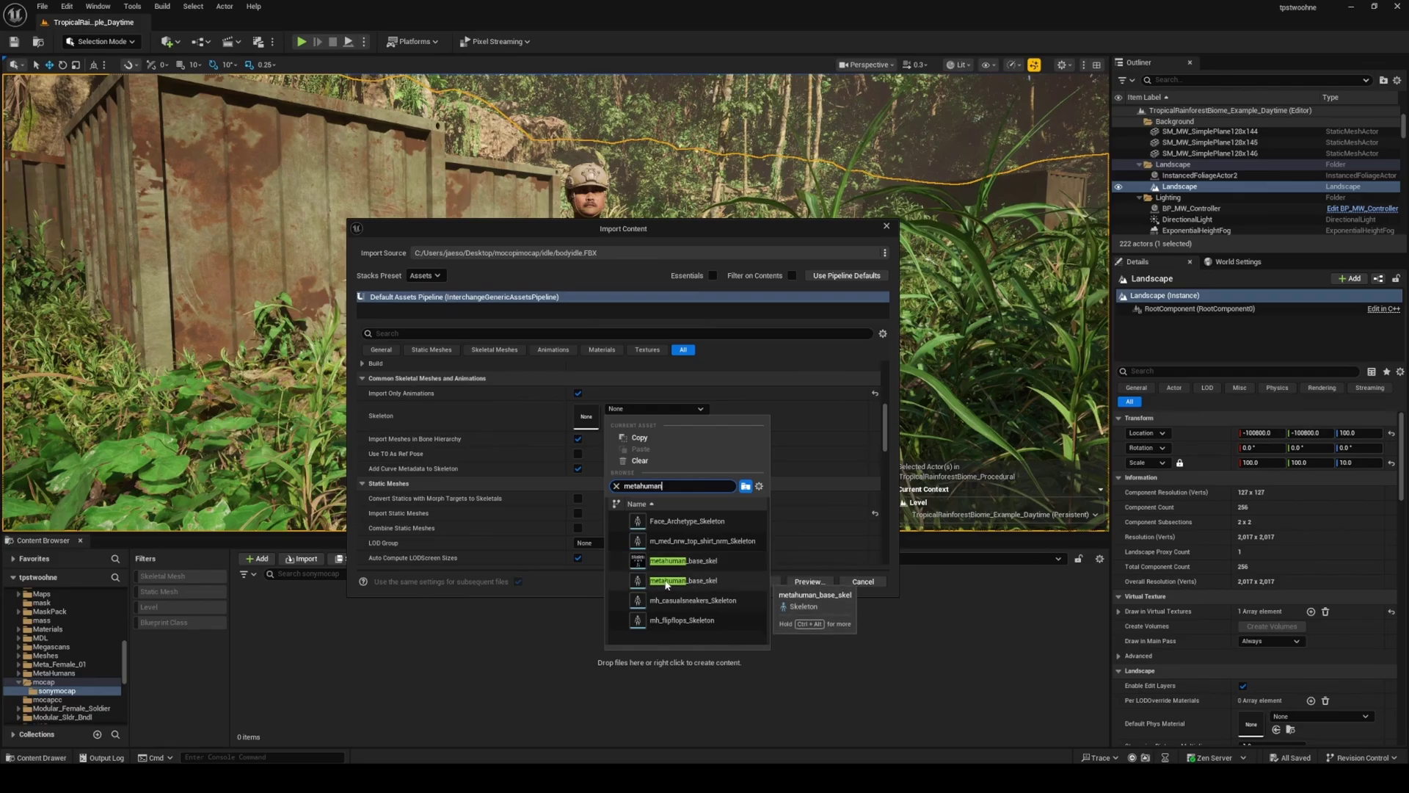
click(674, 581)
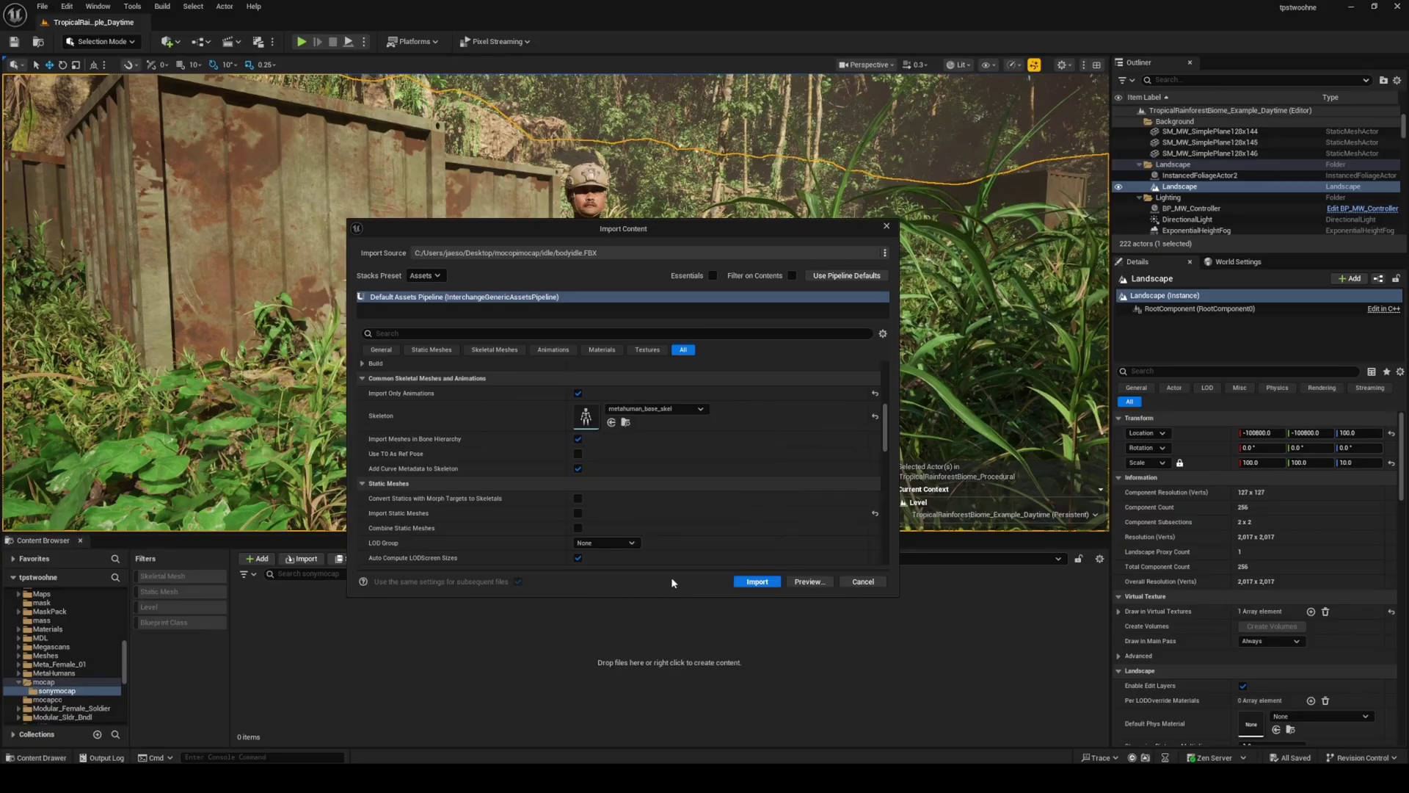
click(757, 581)
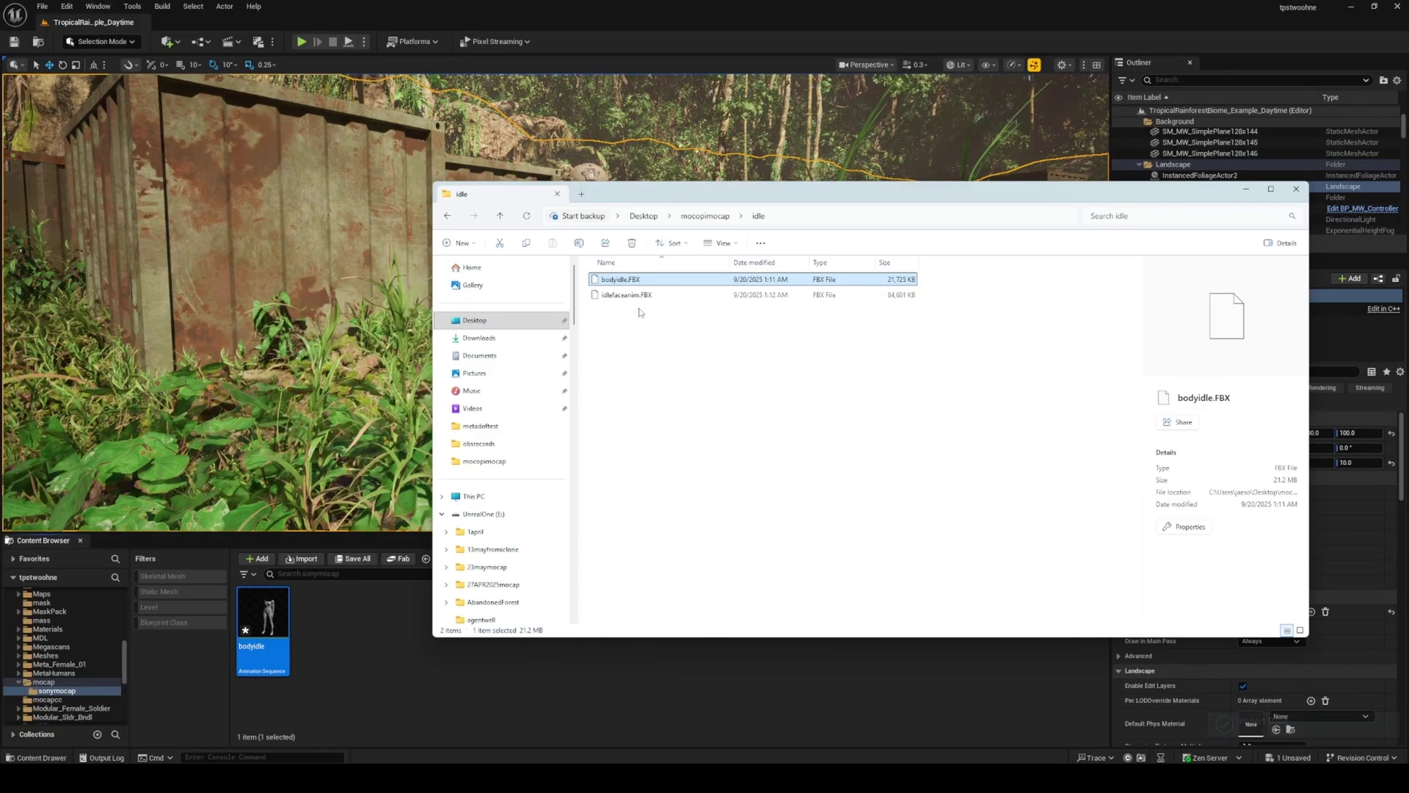
Import idlefaceanim.FBX from the idle folder into mocap/sonymocap with Face_Archetype_Skeleton as its skeleton.
click(636, 300)
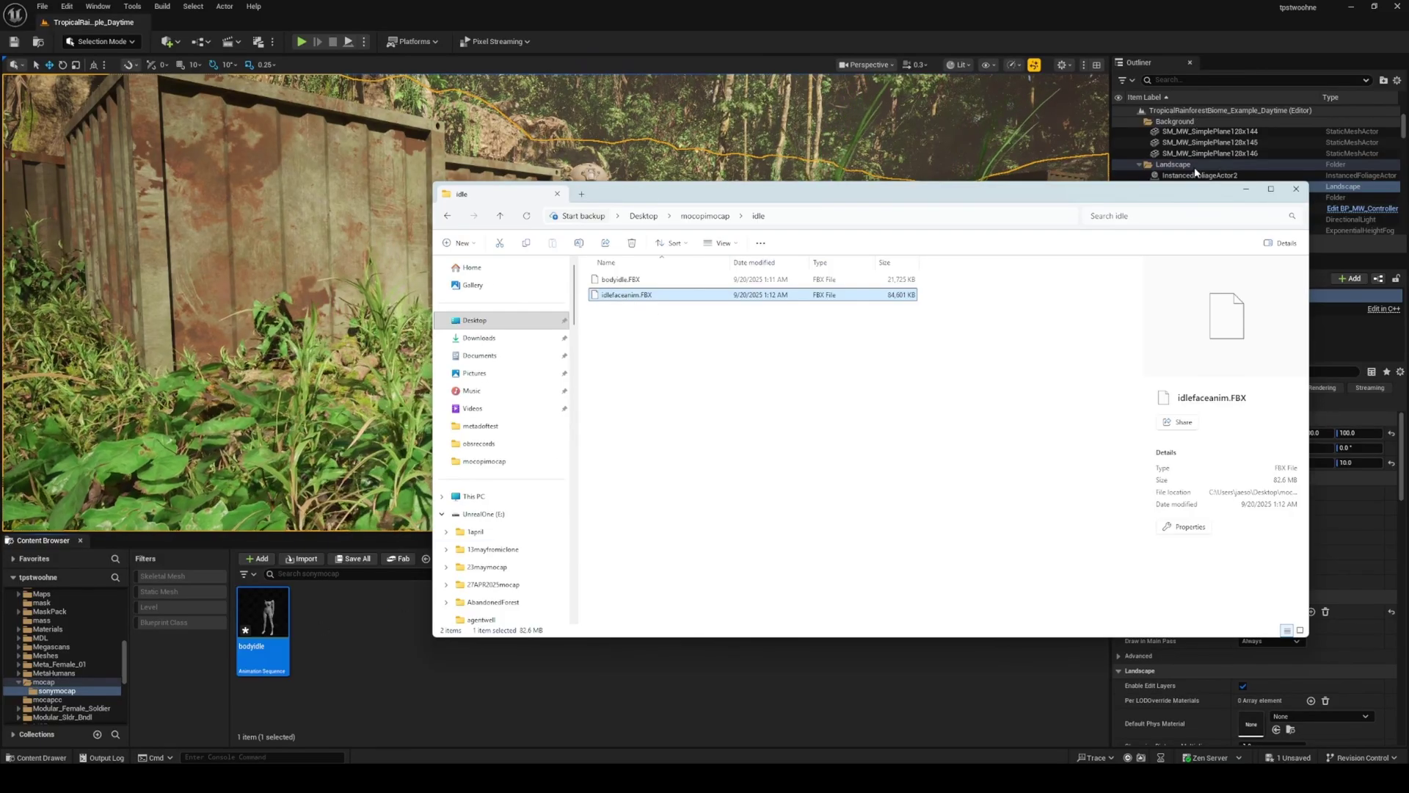
click(1244, 191)
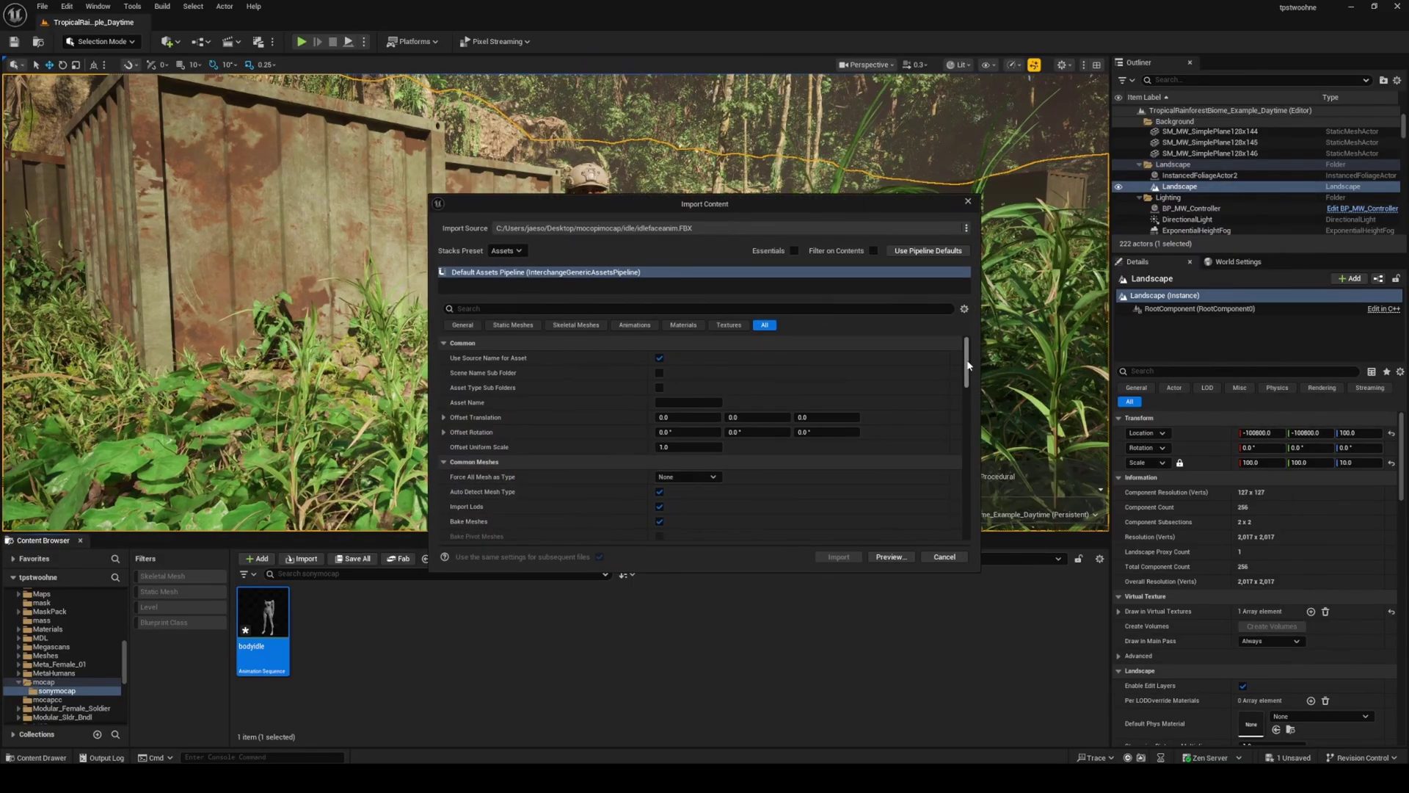
drag(966, 365, 967, 389)
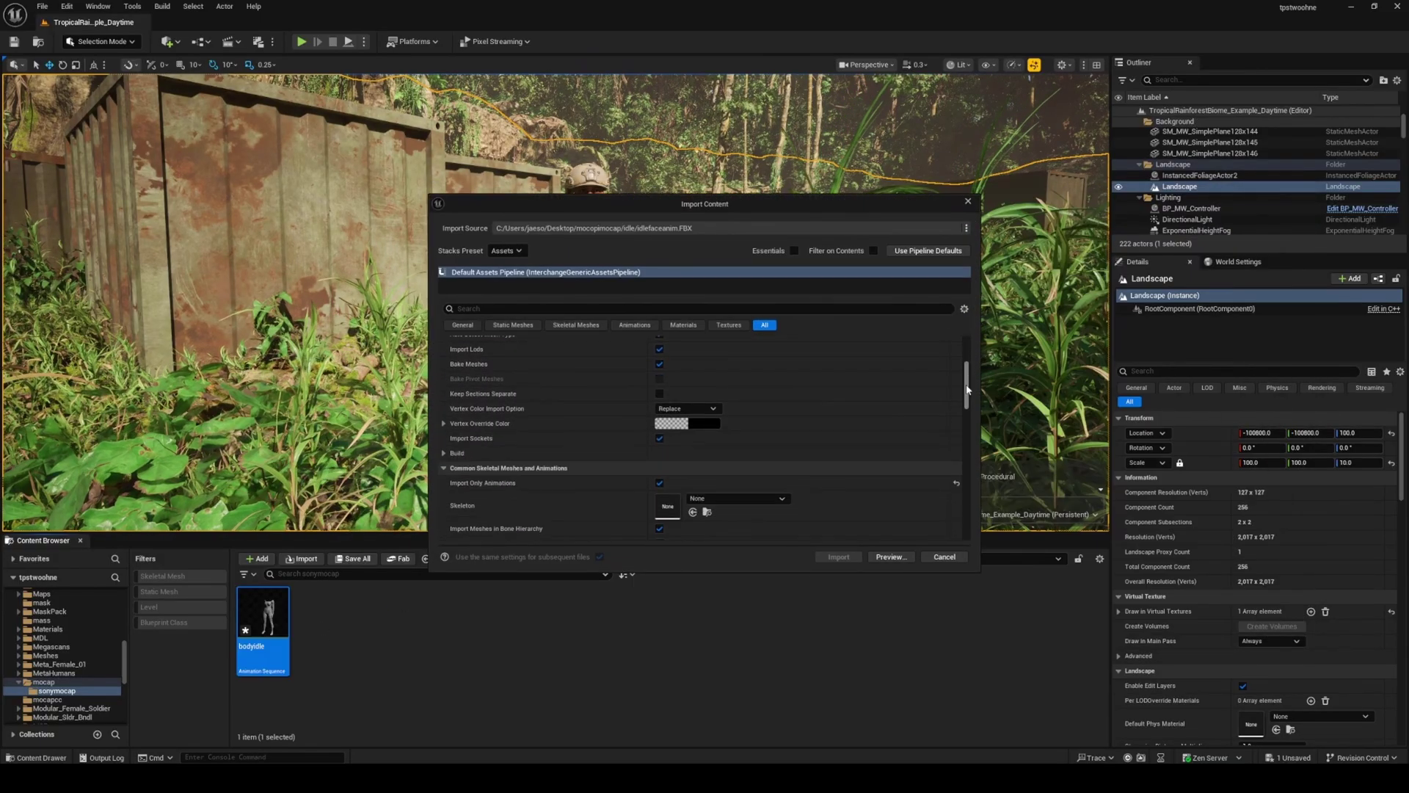
click(768, 499)
text(face)
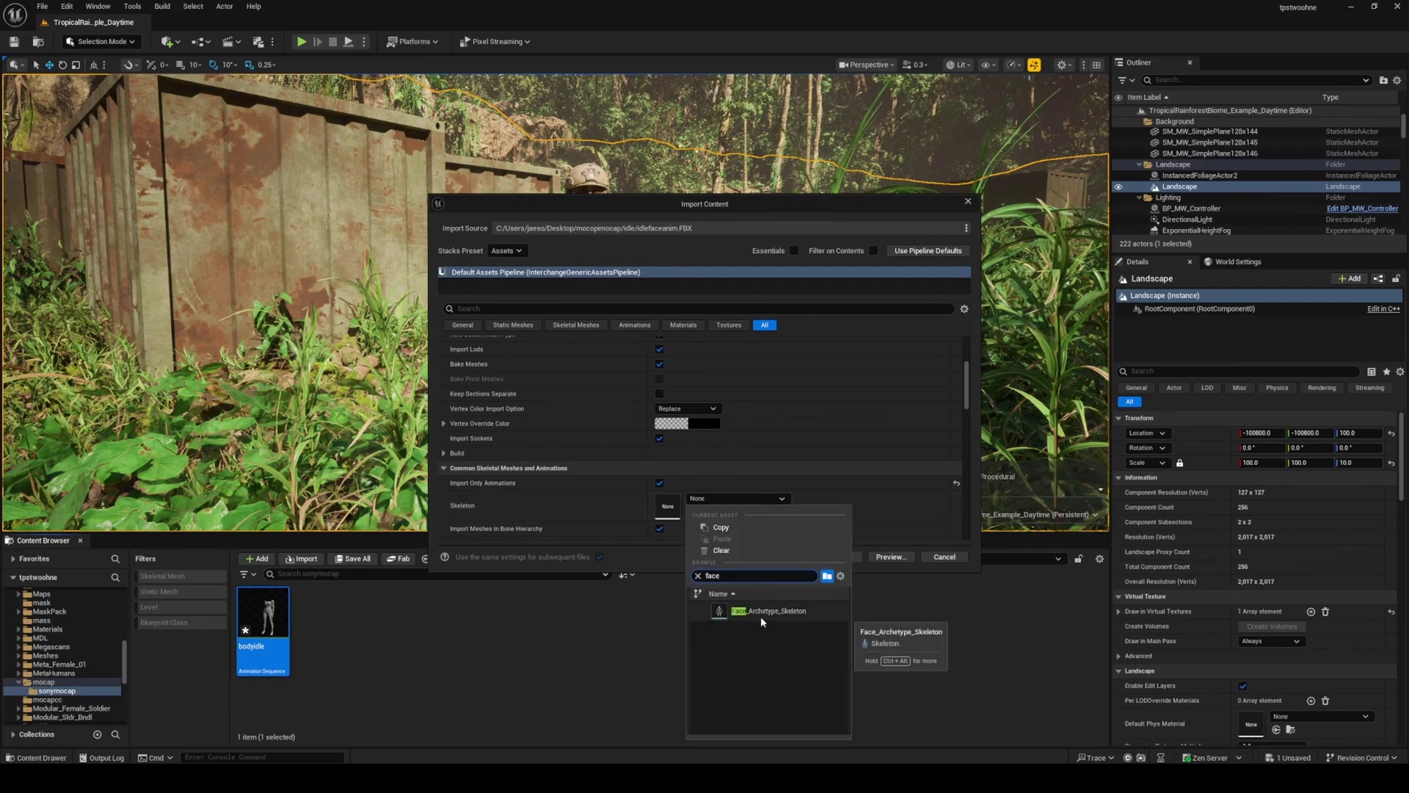
click(760, 615)
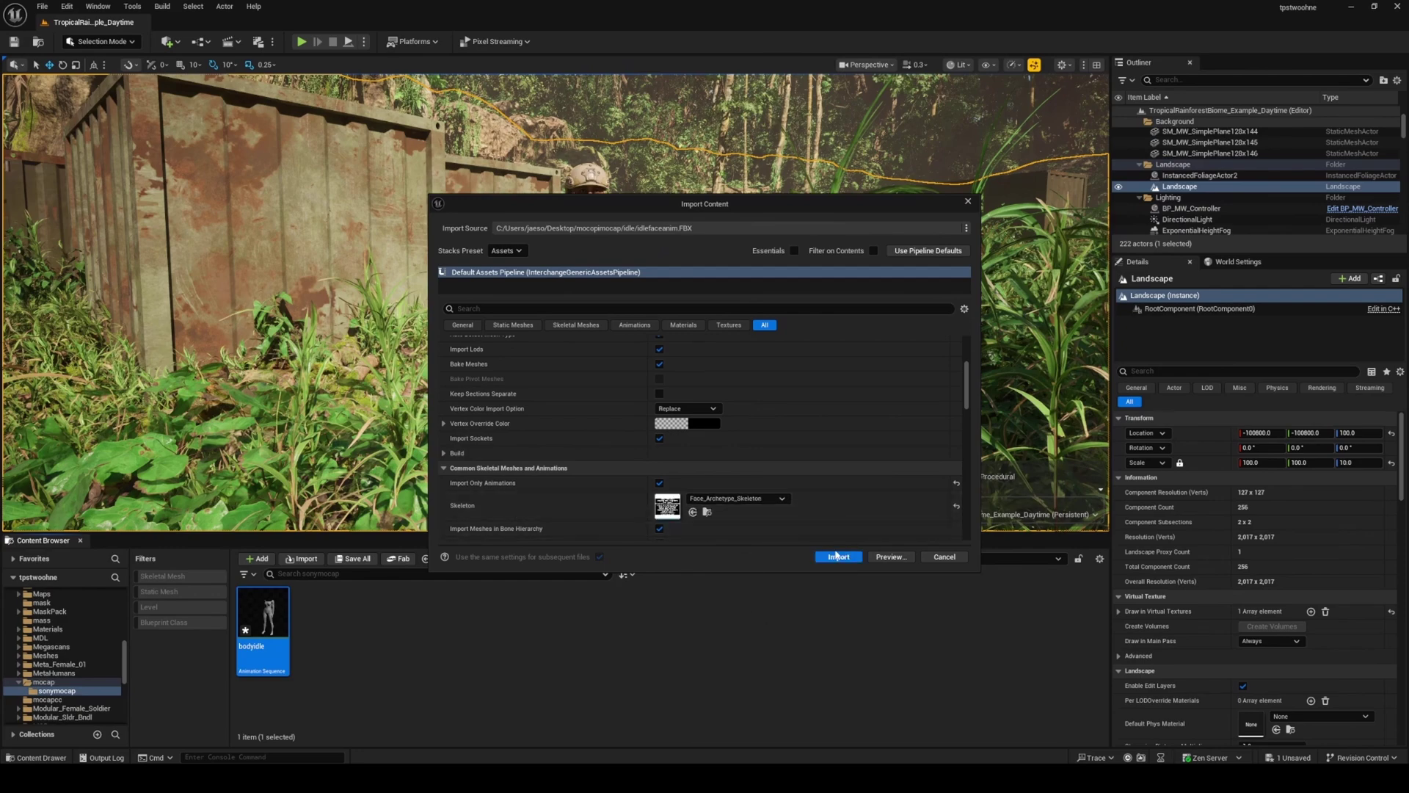
click(838, 558)
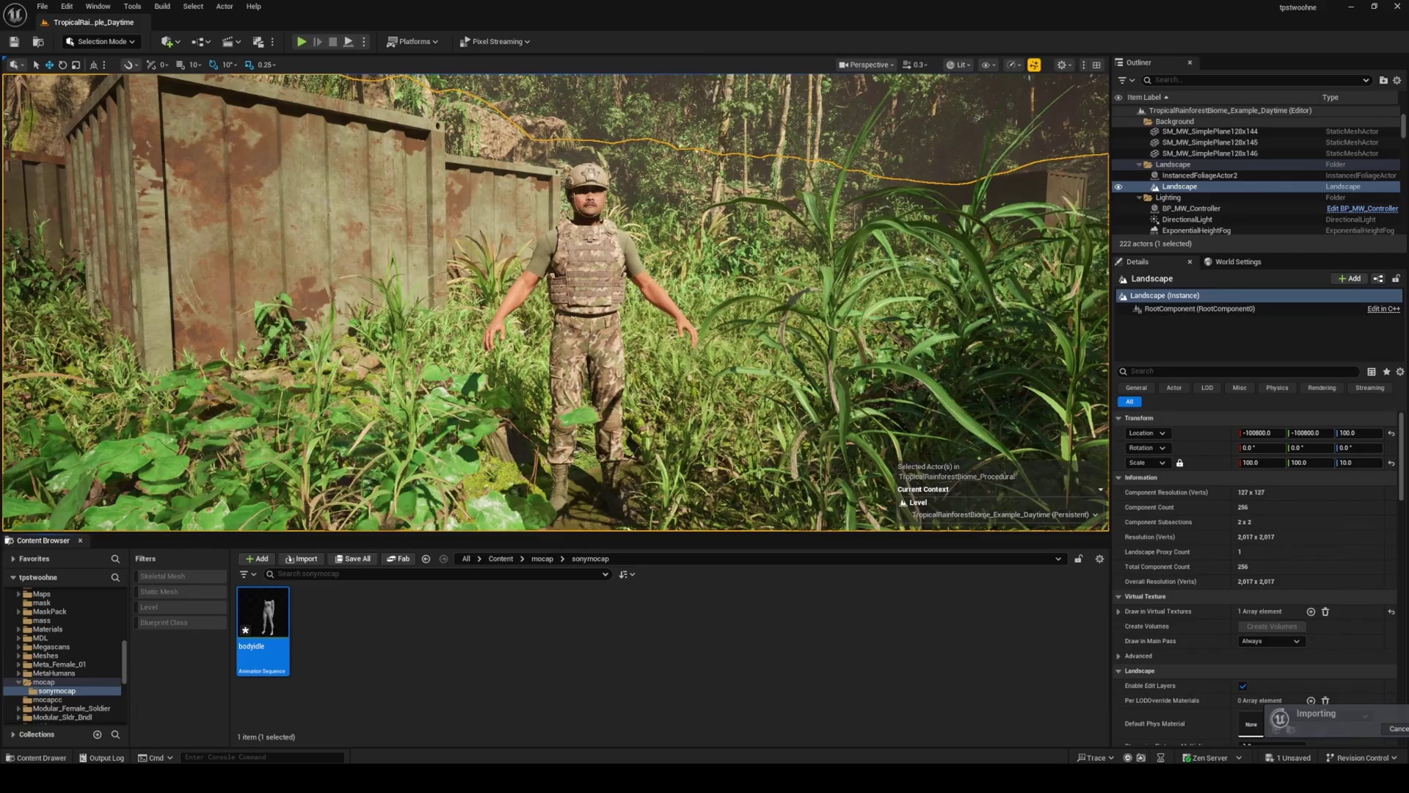
Switch to File Explorer and import the talking body and talkingfaceanim FBX animations into the mocap/sonymocap folder.
key(alt+Tab)
click(691, 221)
double_click(638, 294)
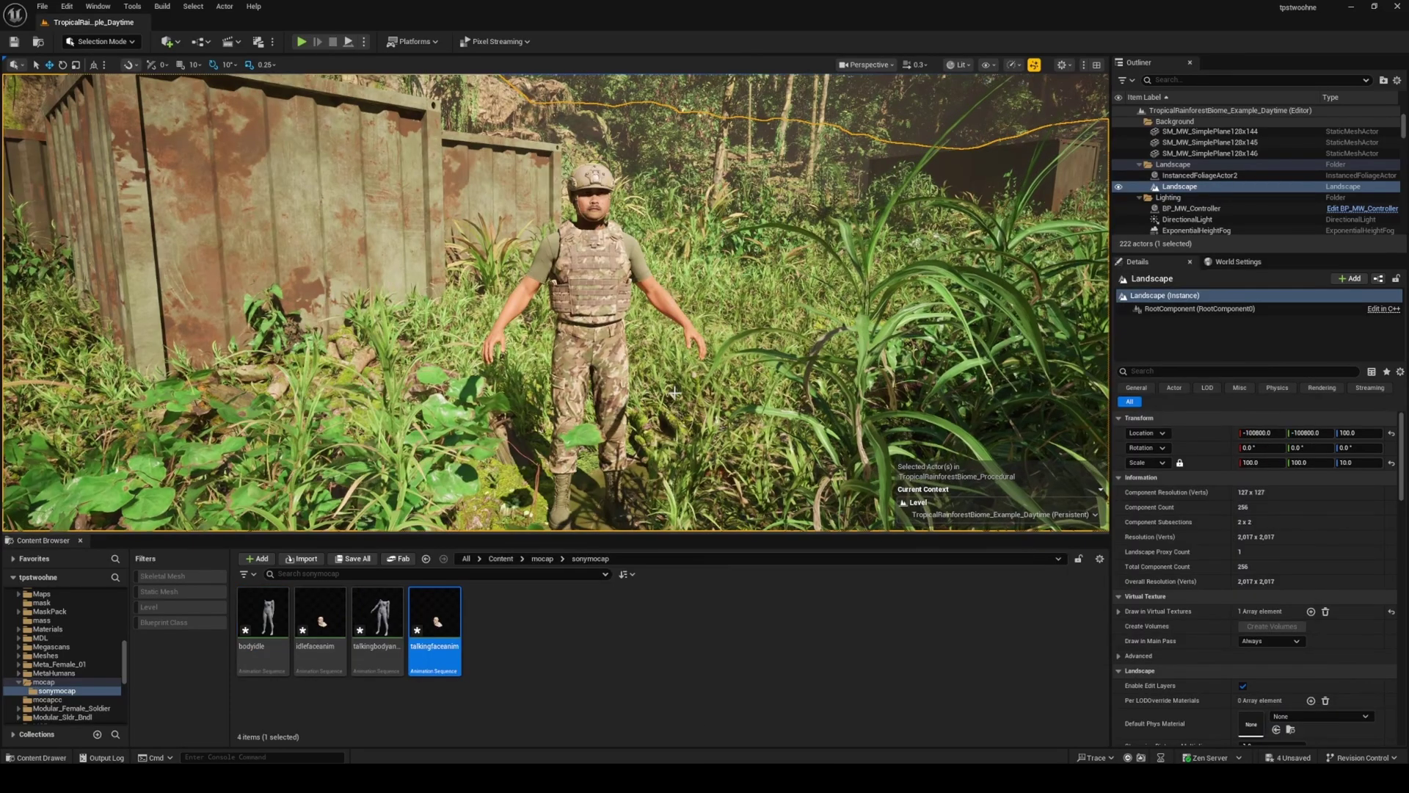
Create a Level Sequence named idleanim in the sonymocap folder and open it in Sequencer.
right_click(535, 660)
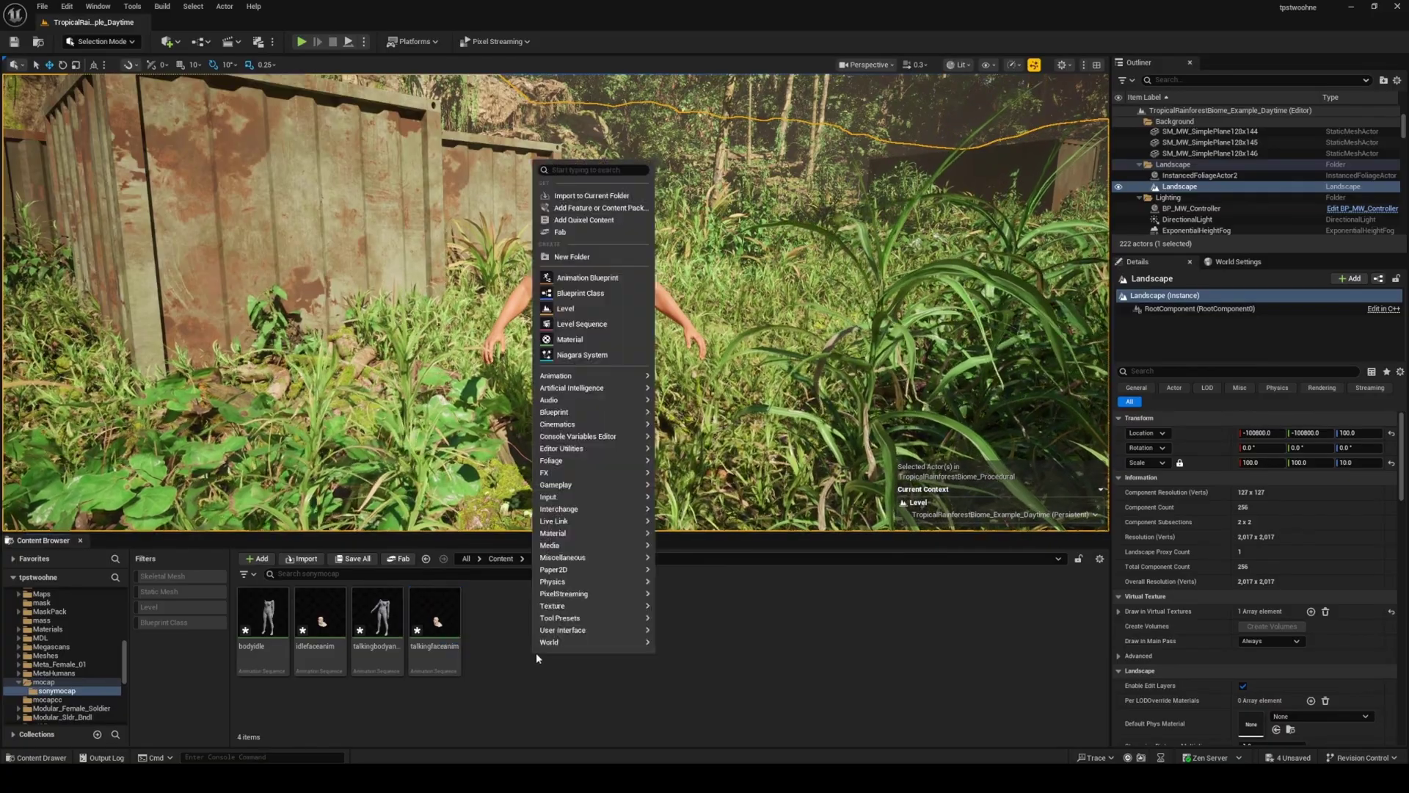
mouse_move(599, 399)
mouse_move(585, 424)
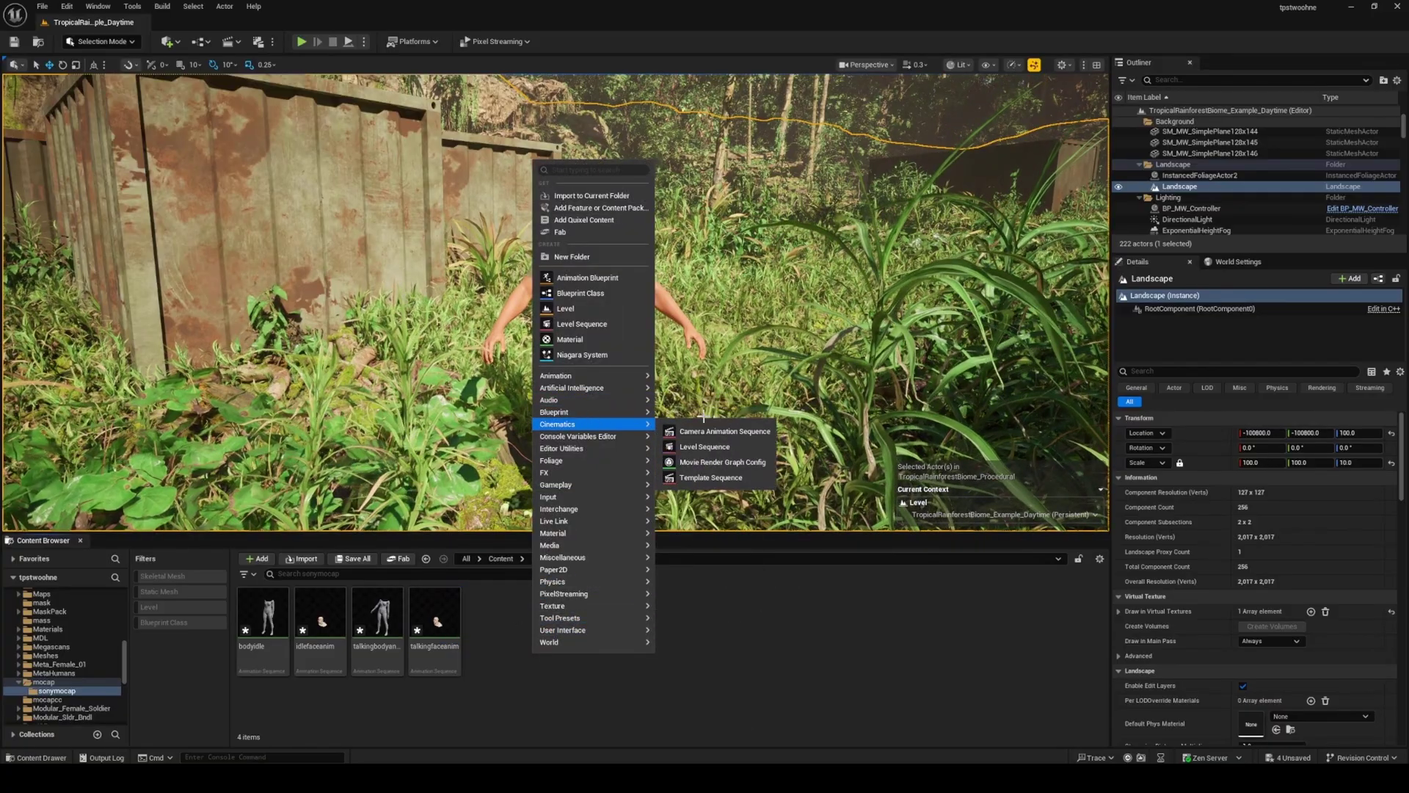
click(705, 446)
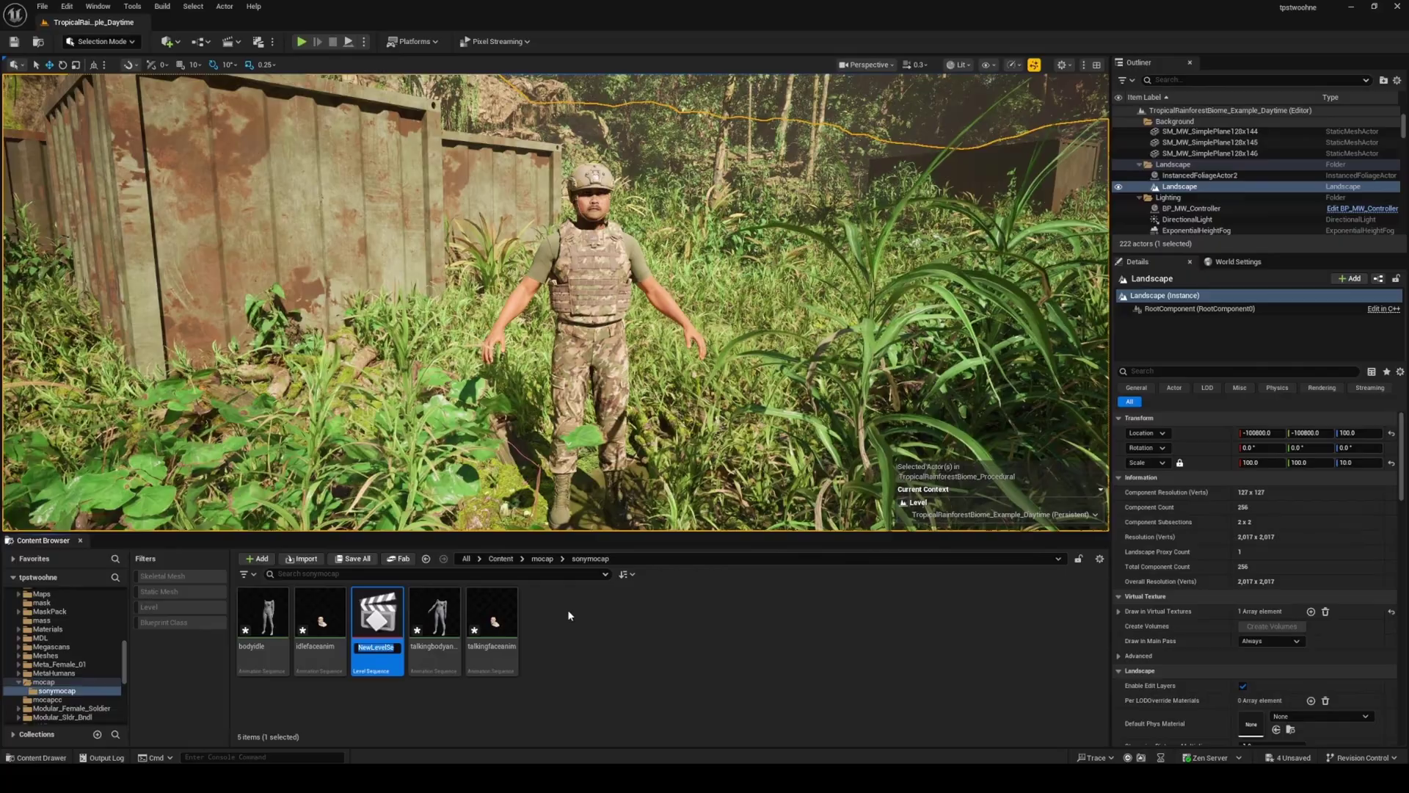
text(idleanim)
key(Return)
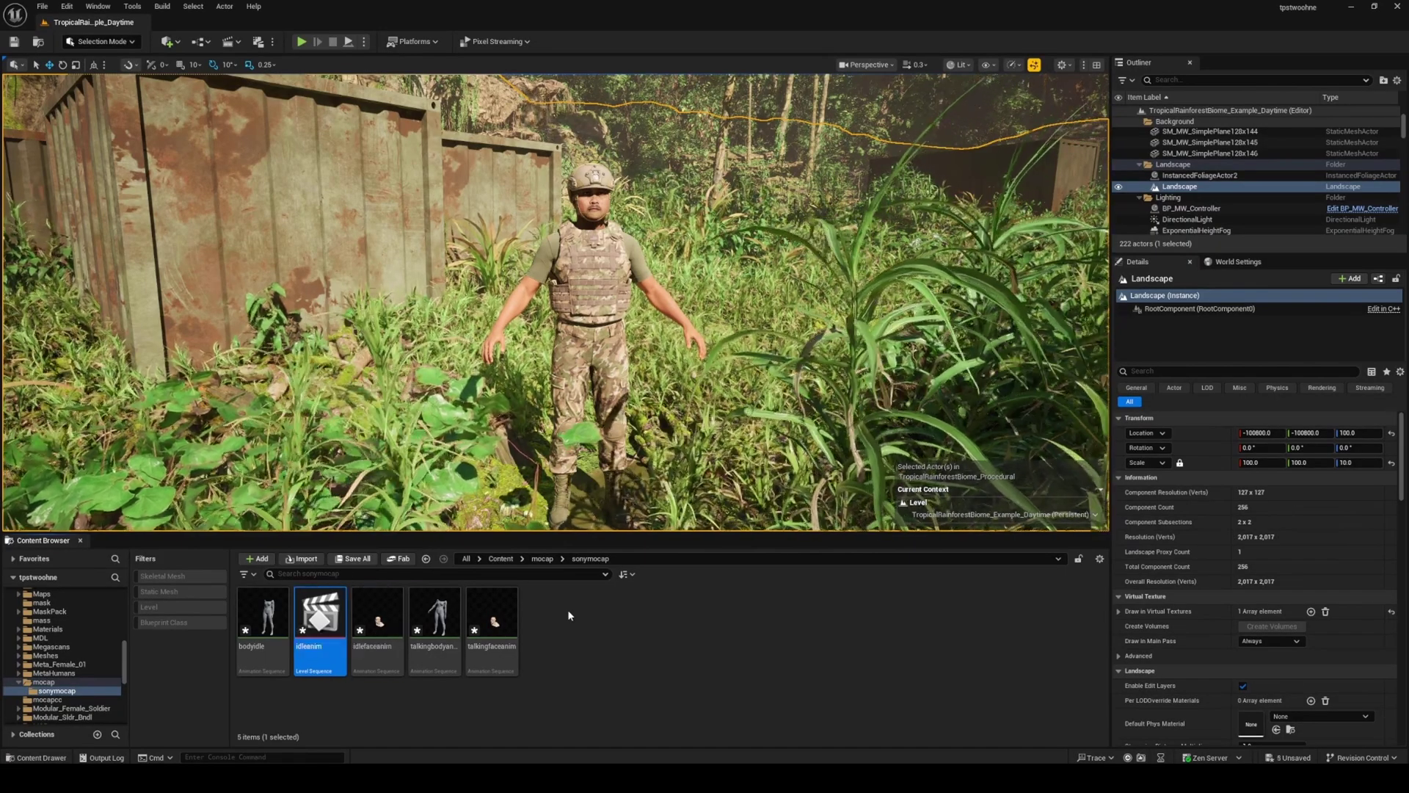
double_click(329, 625)
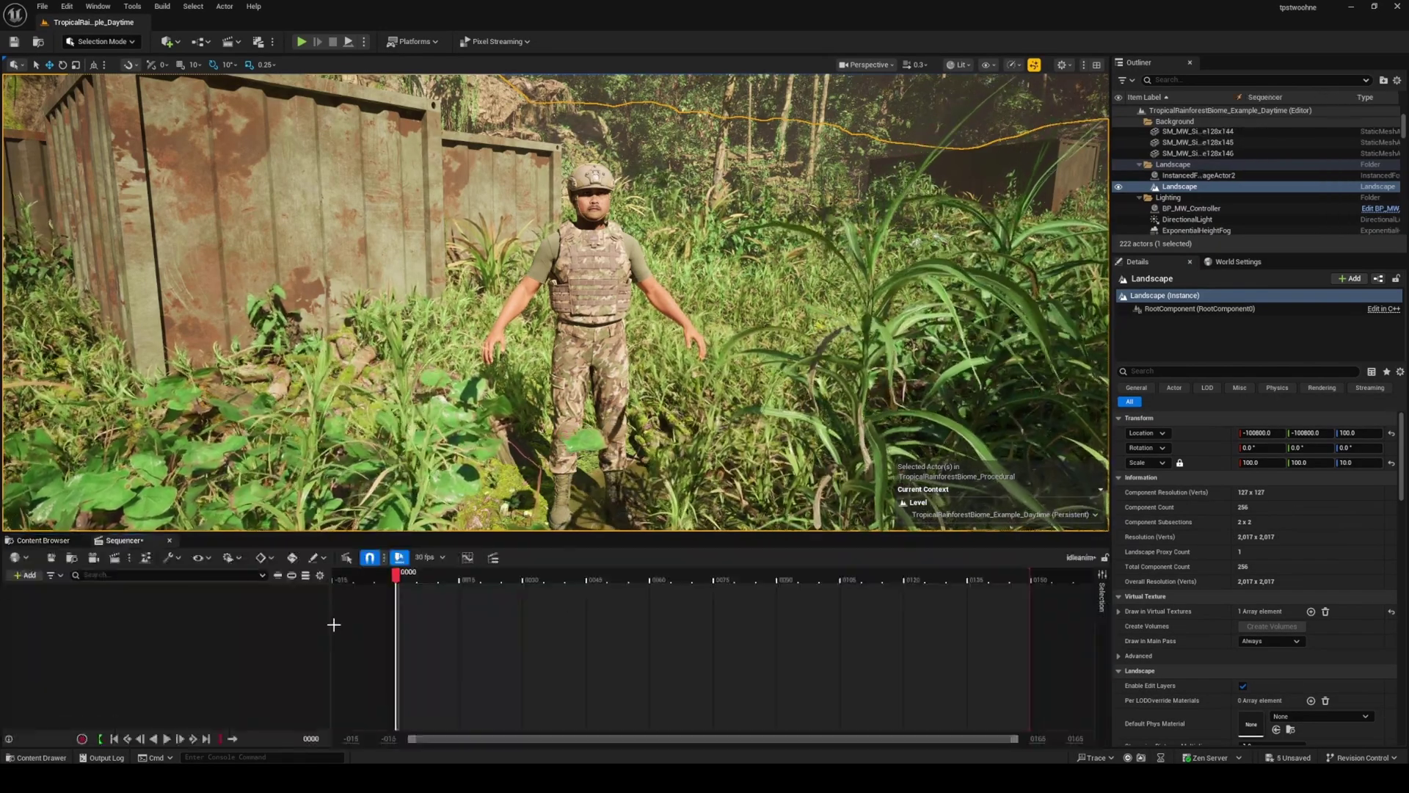
Add the BP_MHI_JS soldier character to the idleanim sequence as an actor track.
click(572, 289)
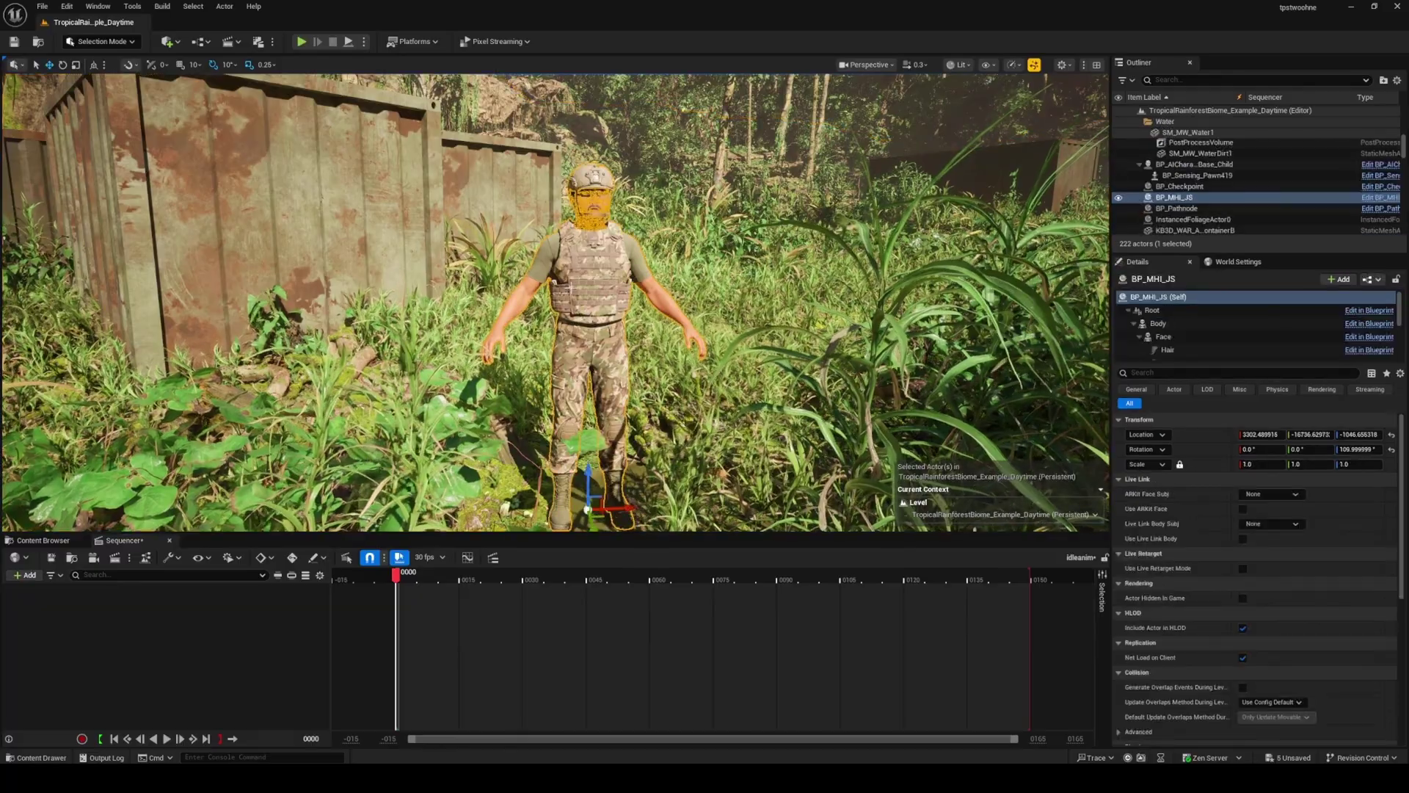
click(24, 575)
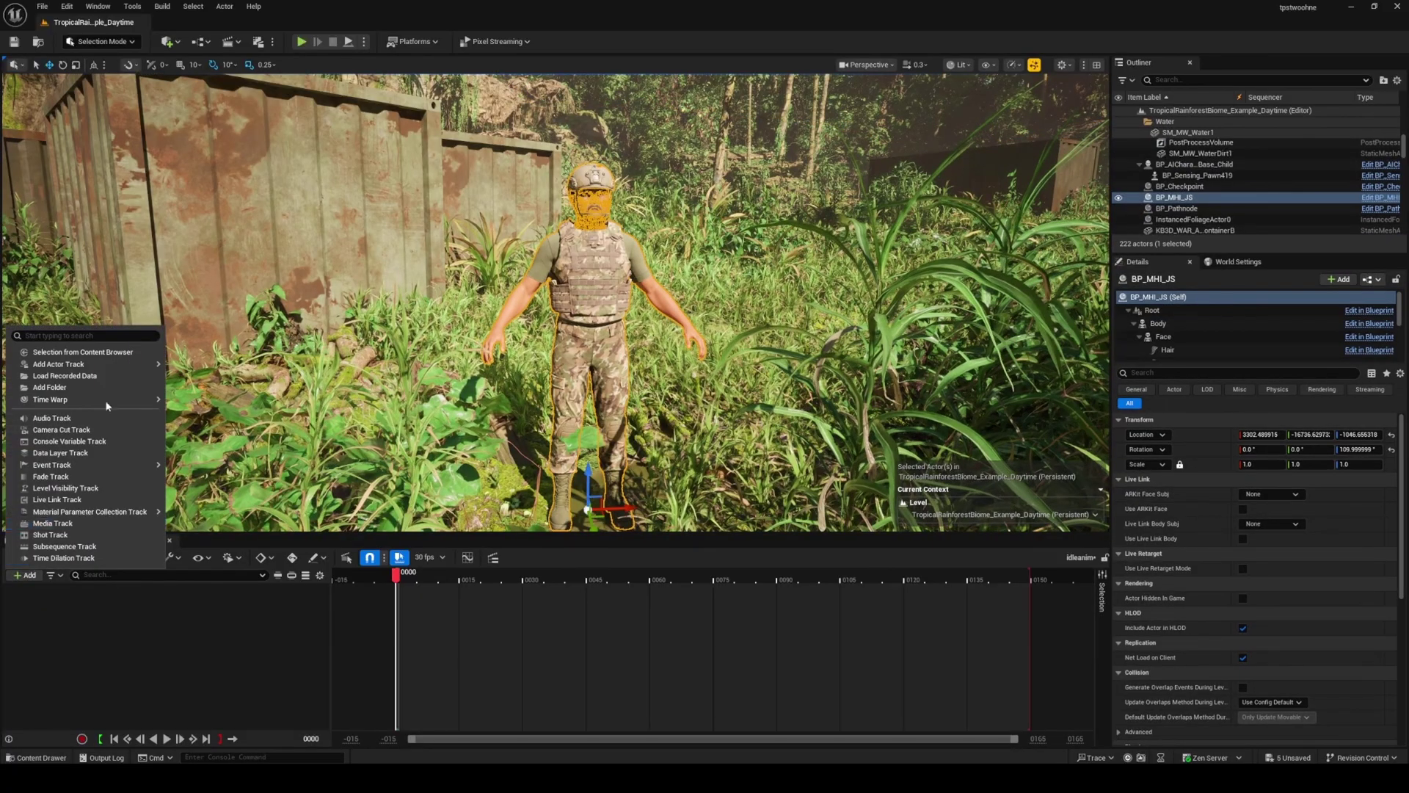
mouse_move(103, 364)
click(224, 369)
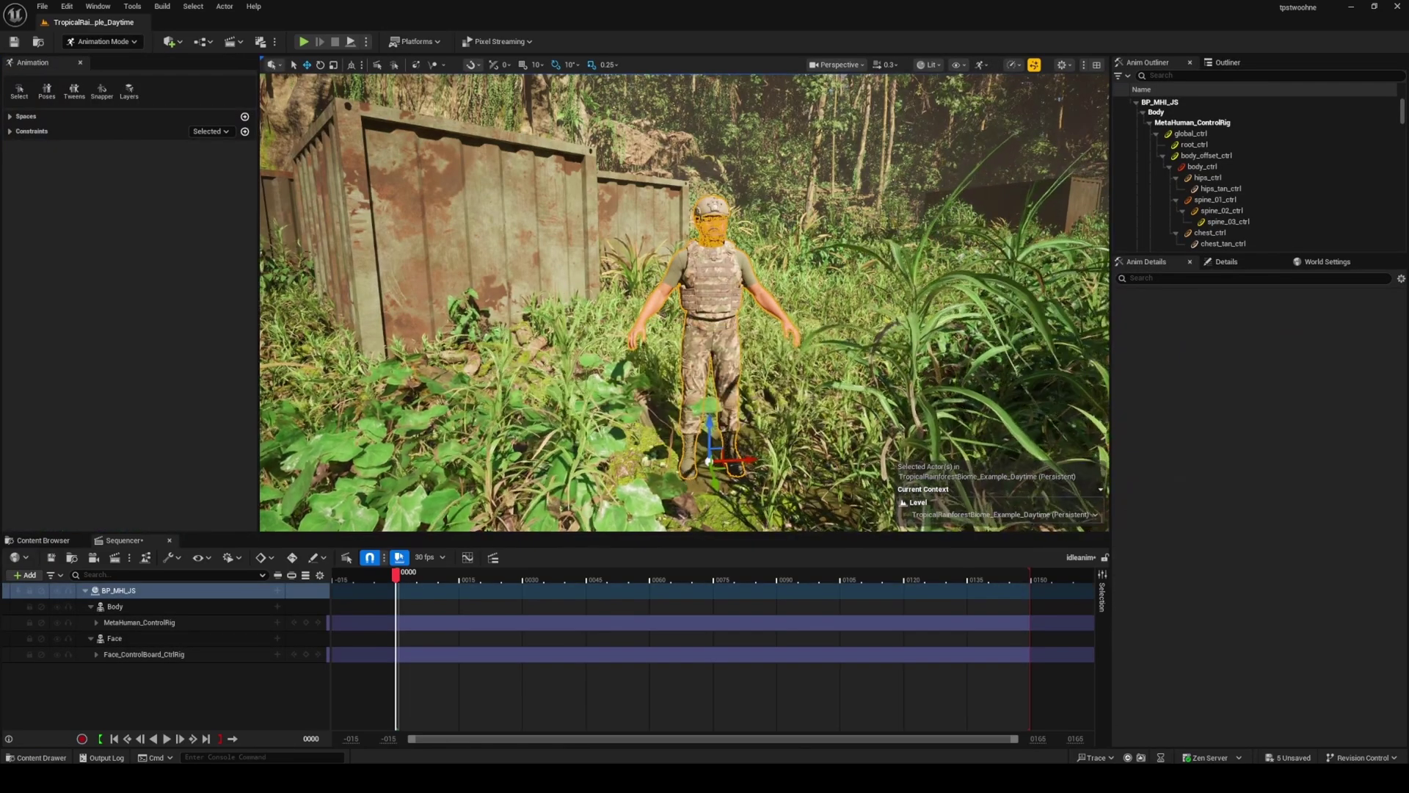
right_drag(684, 301, 726, 279)
scroll(684, 301, down, 2)
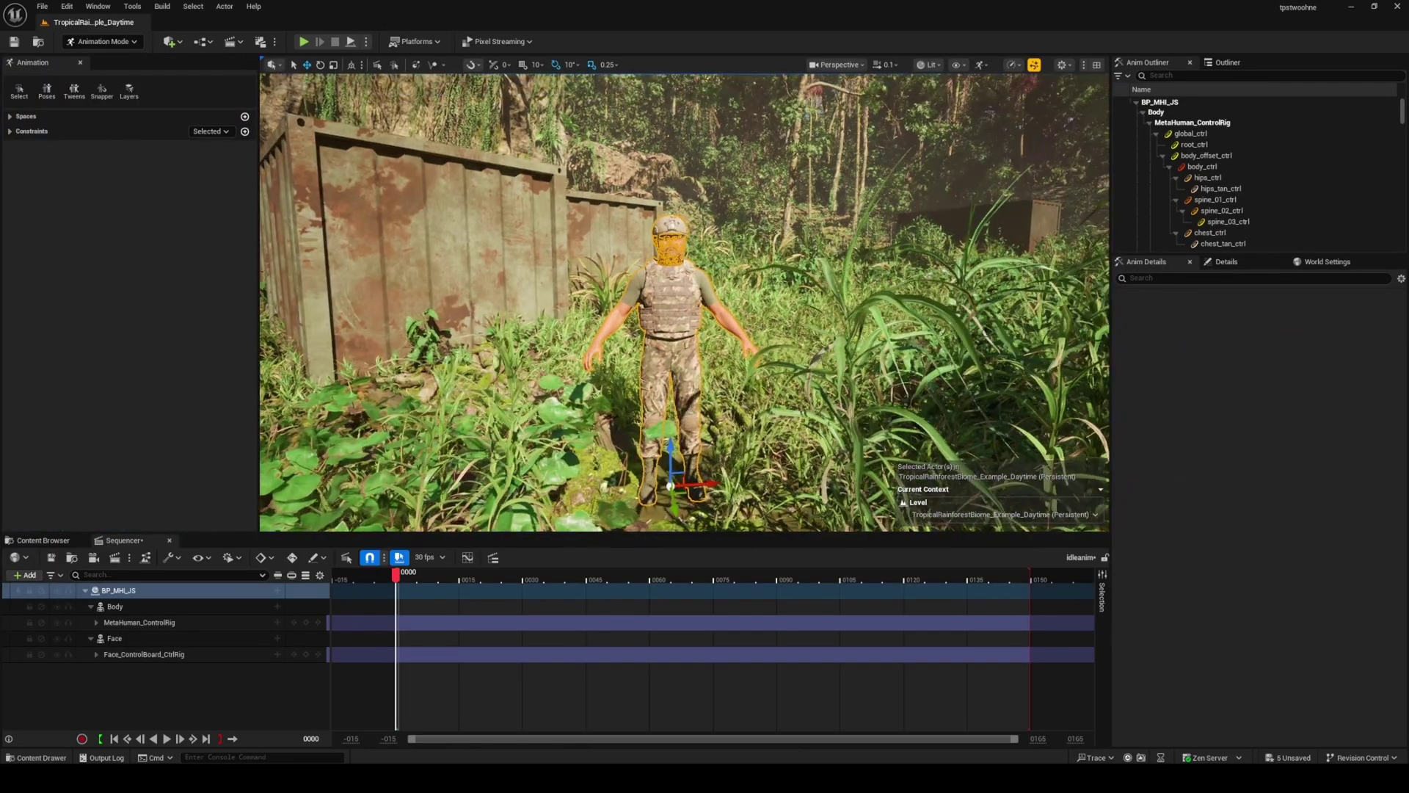
Delete the MetaHuman_ControlRig and Face_ControlBoard_CtrlRig tracks from the character's Body and Face.
click(196, 624)
key(Delete)
click(187, 641)
key(Delete)
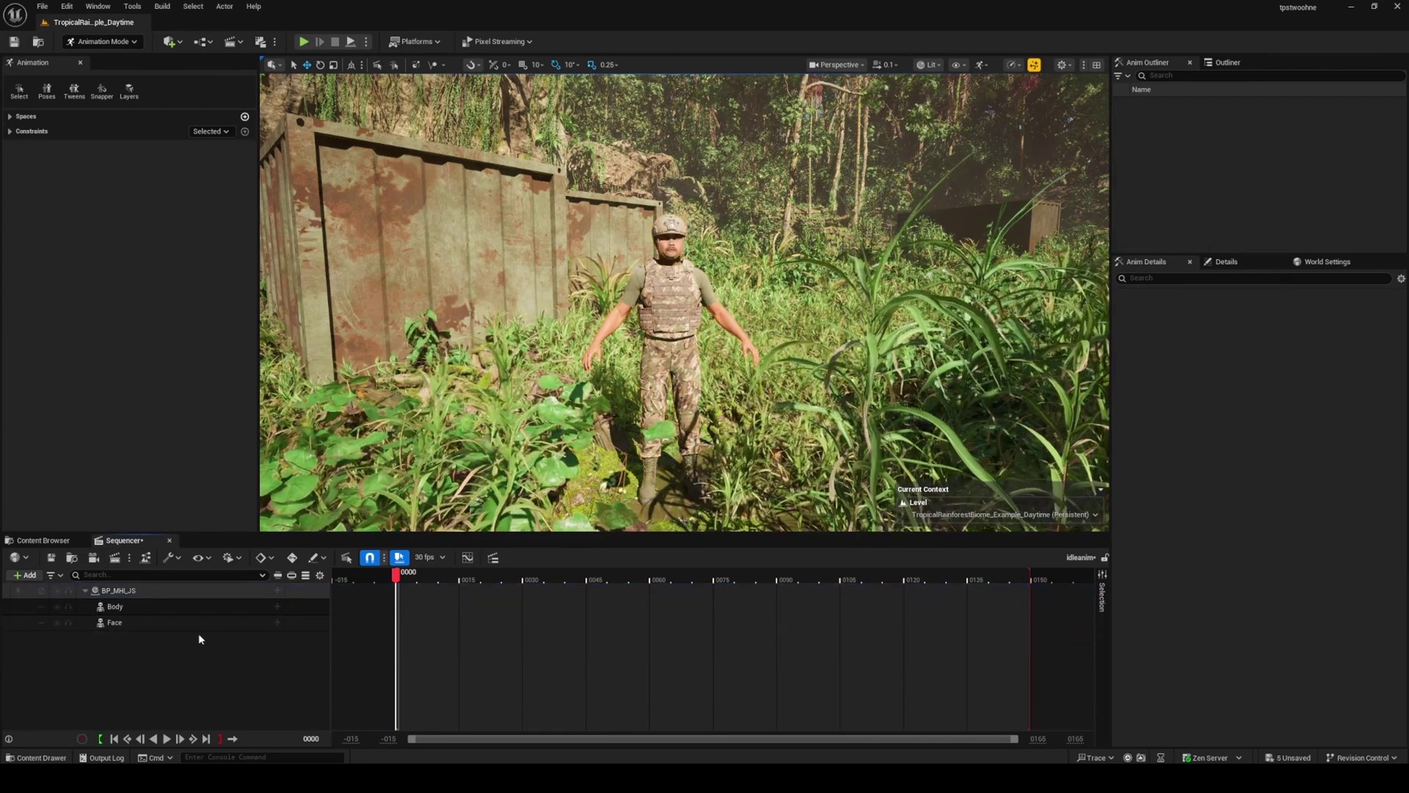
Add the bodyidle animation to the character's Body track.
click(167, 609)
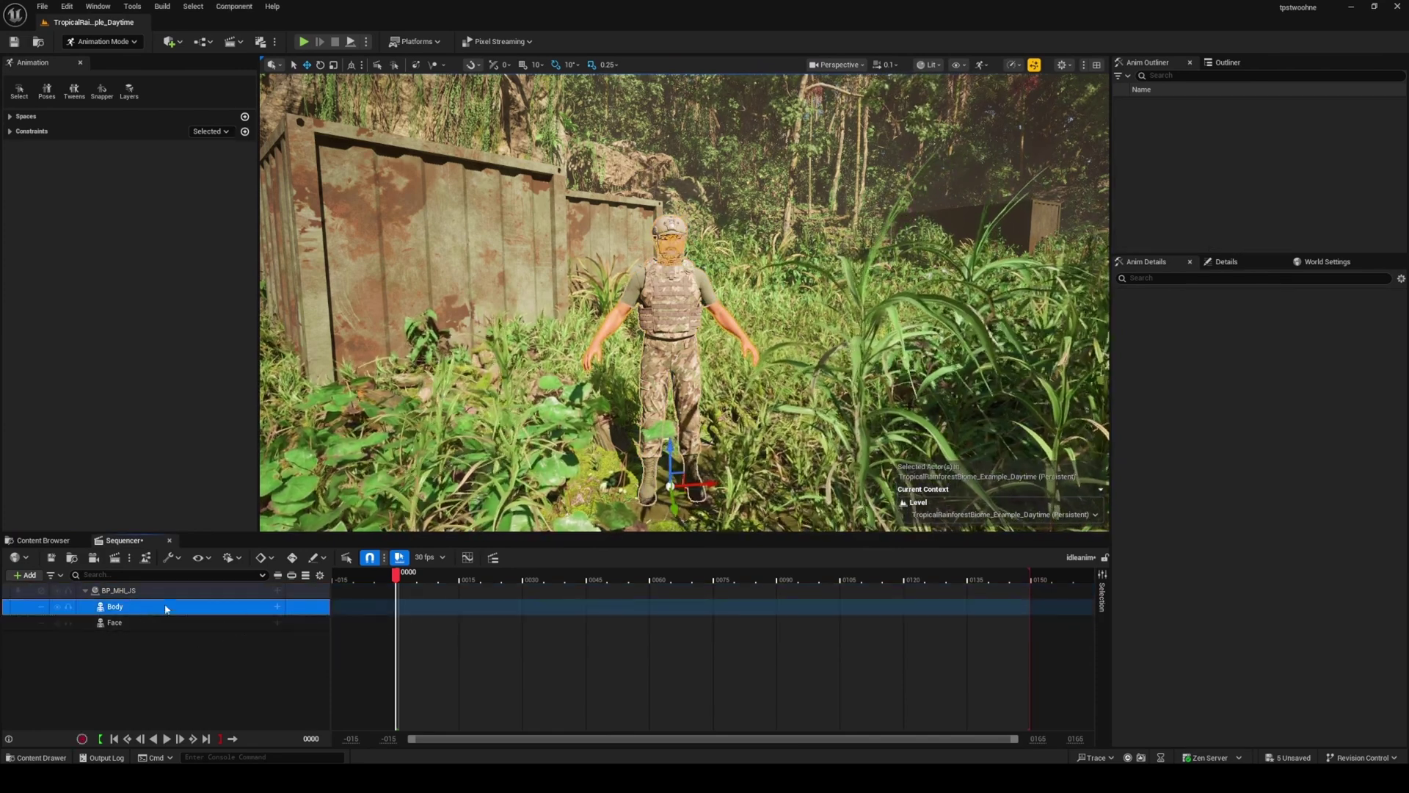
click(278, 608)
mouse_move(350, 78)
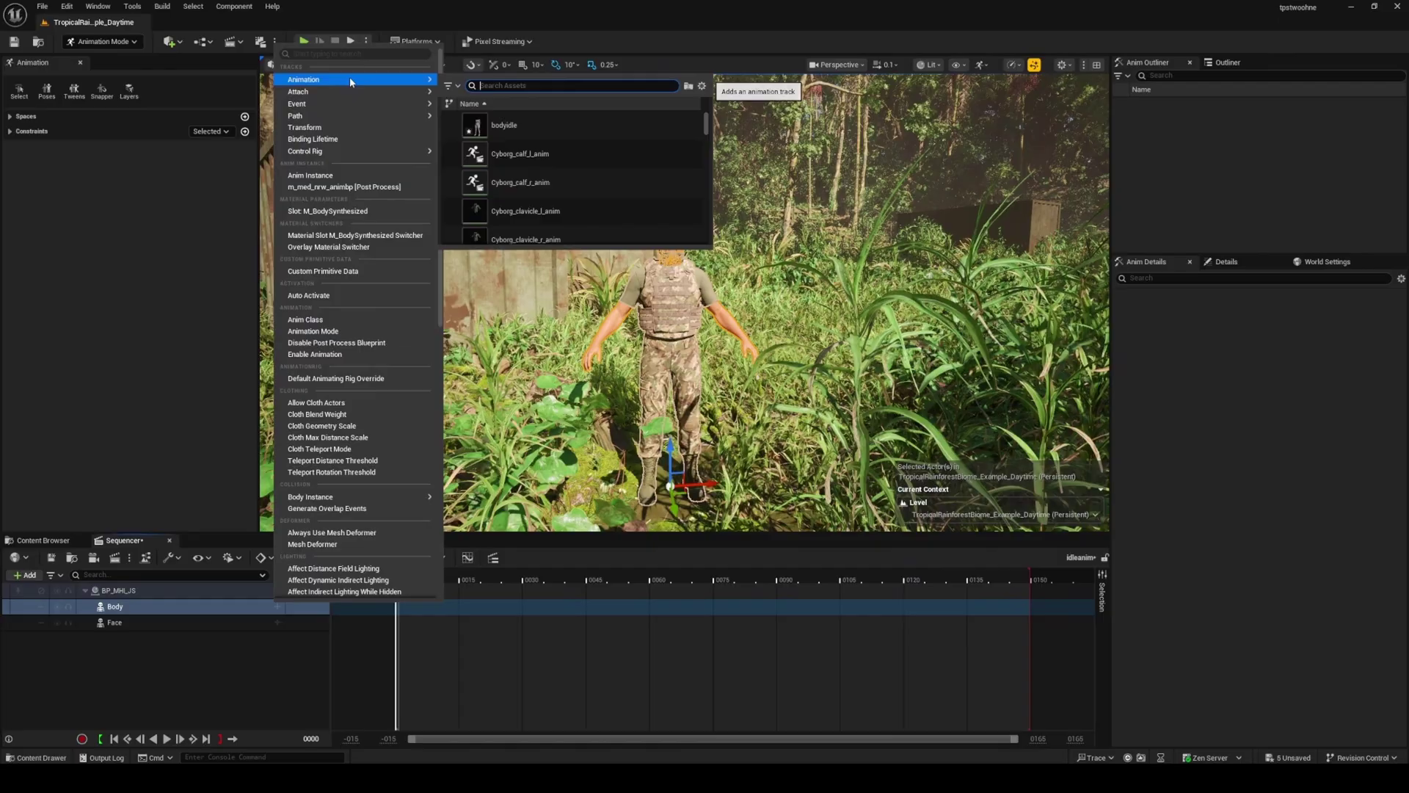
click(504, 126)
key(w)
right_drag(738, 339, 680, 324)
scroll(710, 332, up, 2)
key(s)
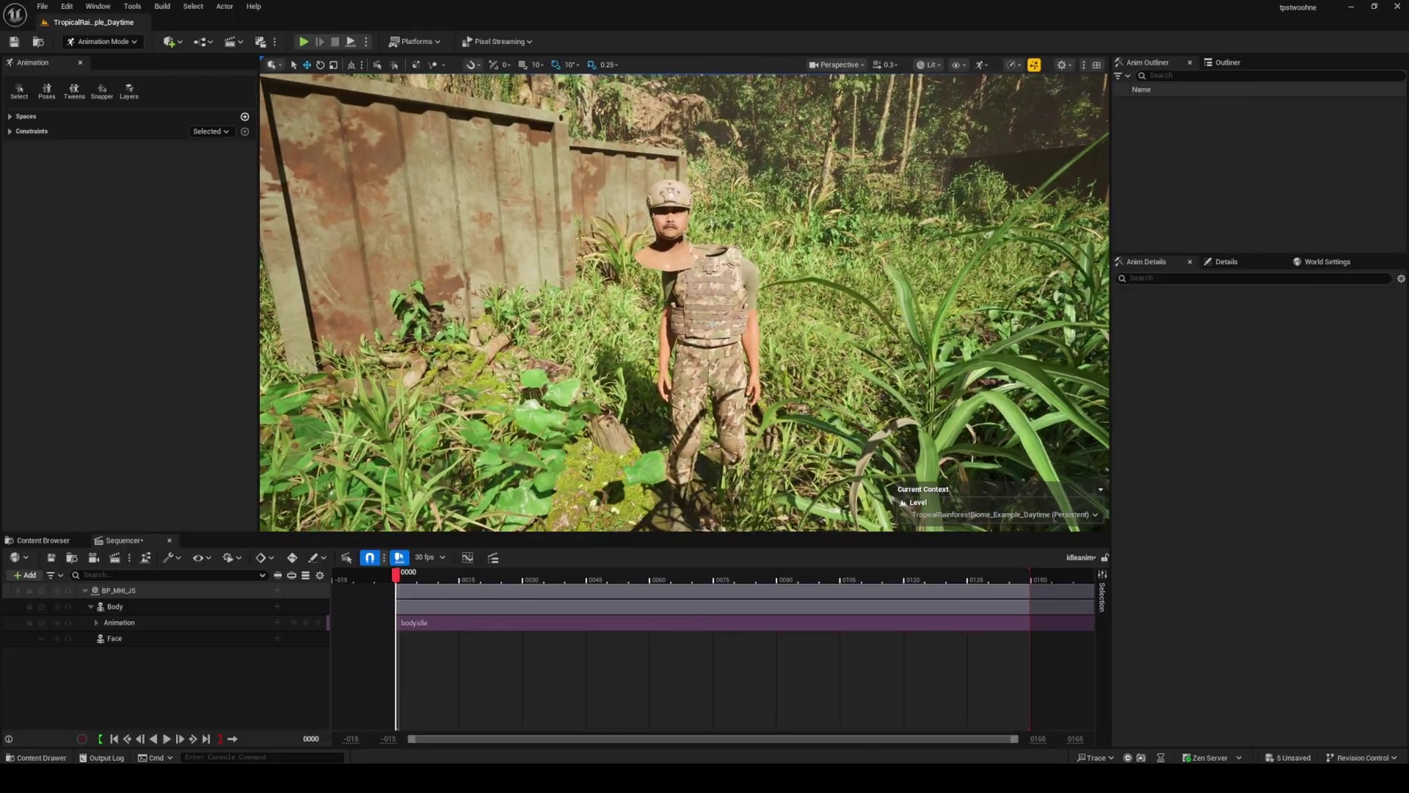
Add the idlefaceanim animation to the Face track and examine the character's head and neck up close.
click(278, 639)
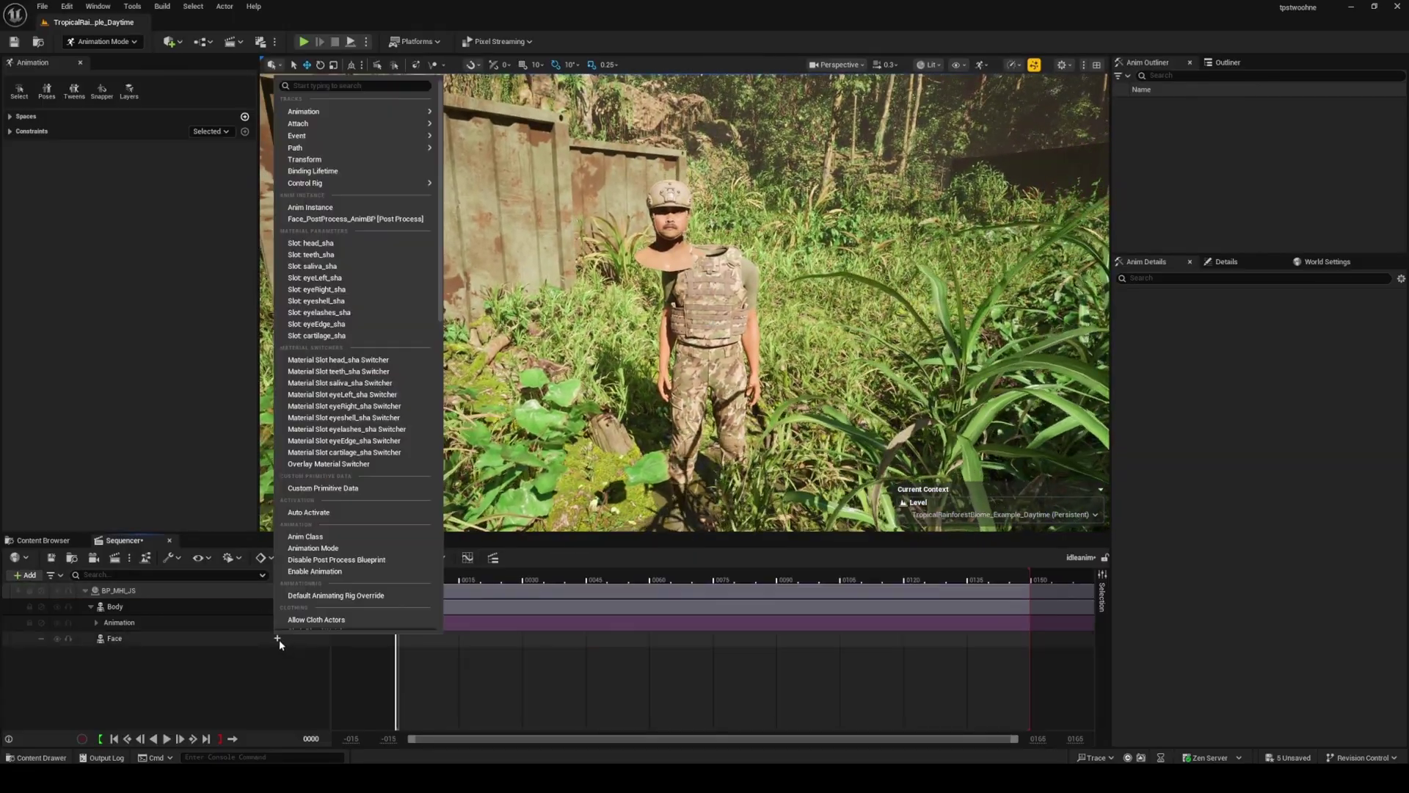
mouse_move(347, 116)
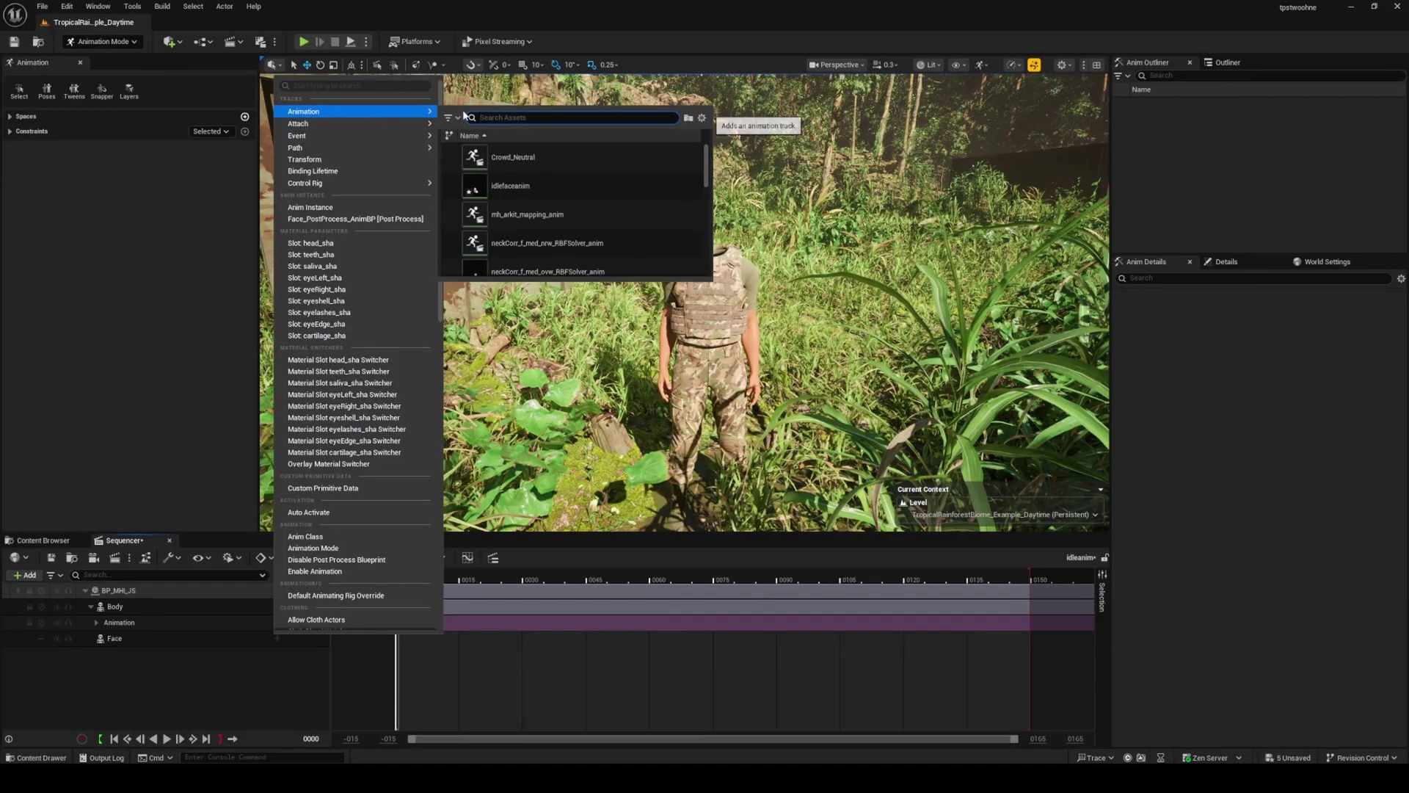
click(525, 188)
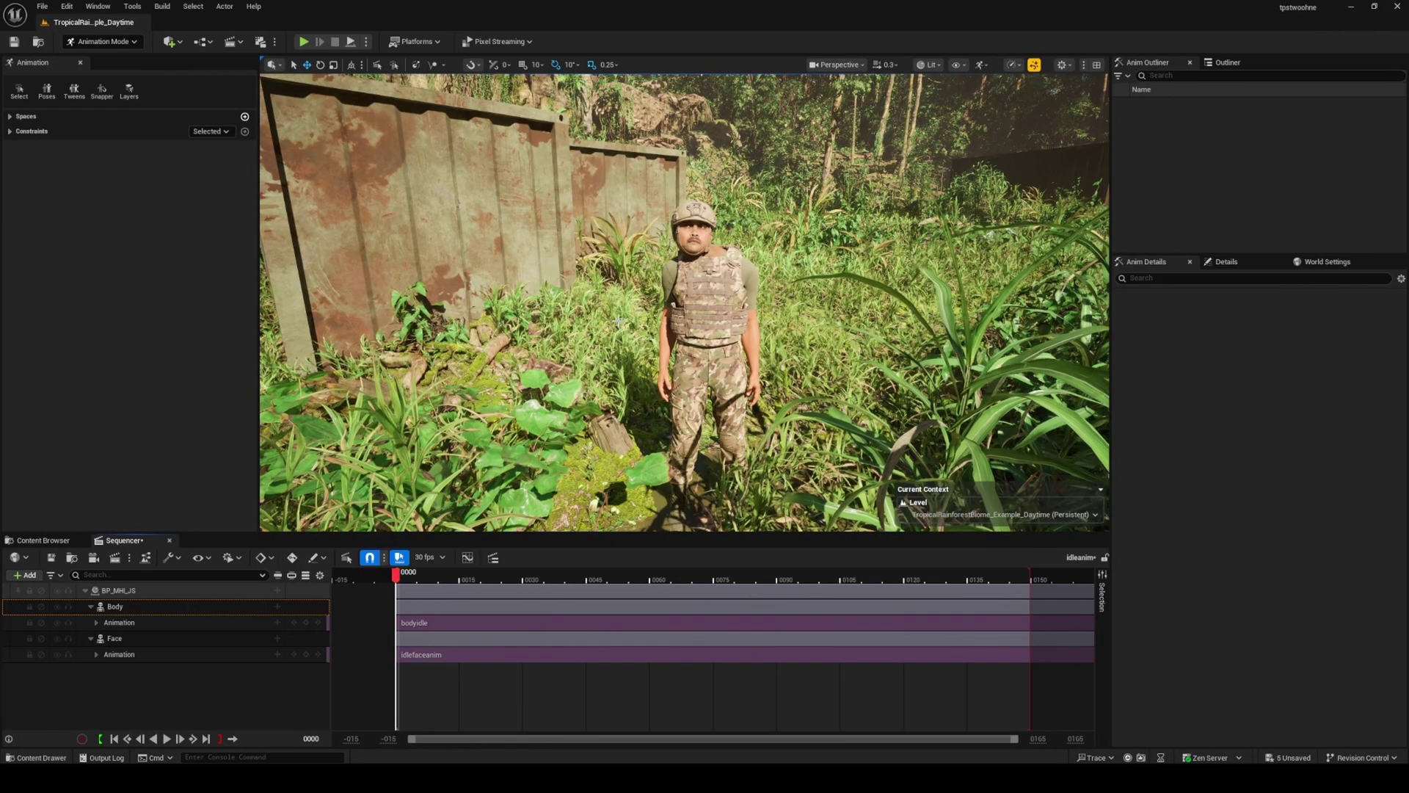
right_drag(721, 370, 704, 369)
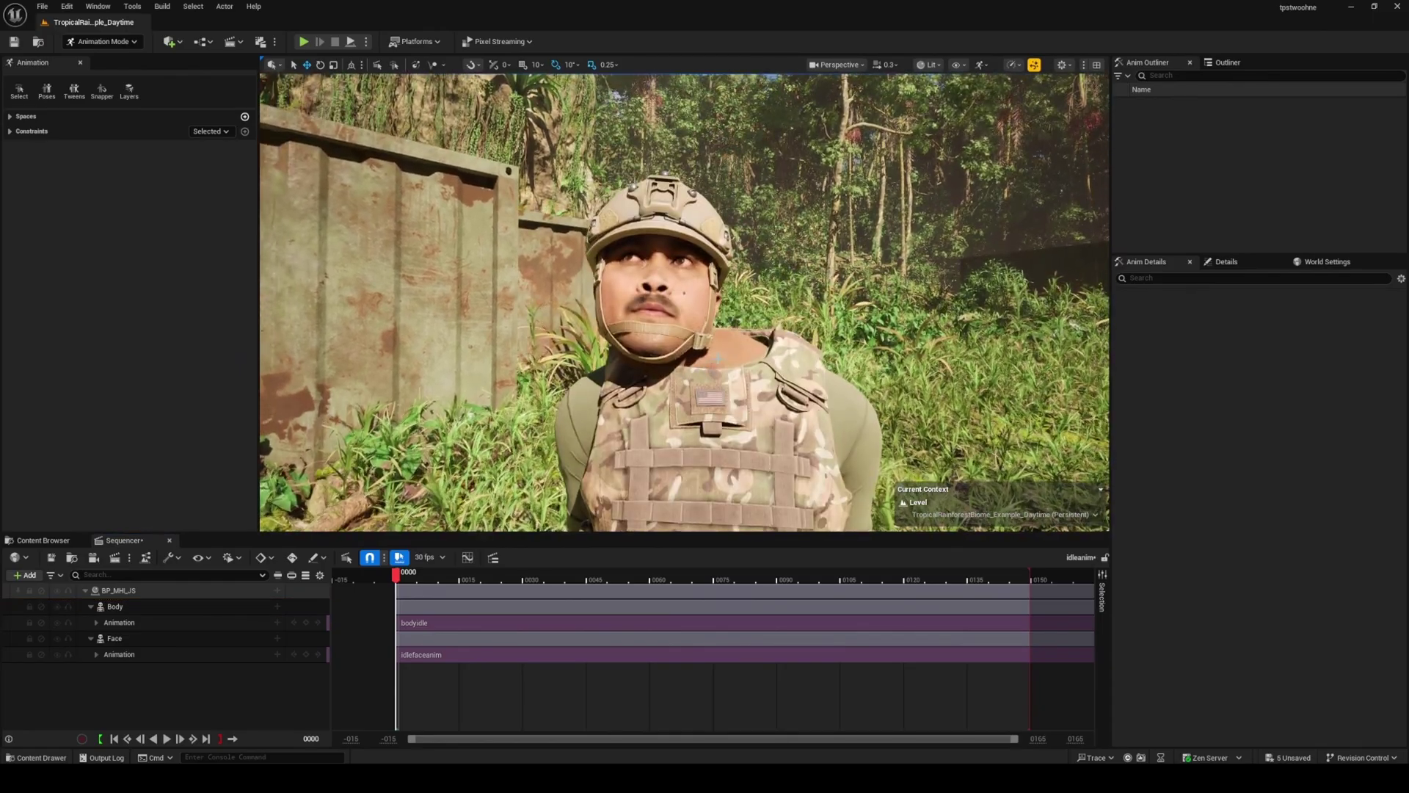
right_drag(719, 358, 723, 354)
key(s)
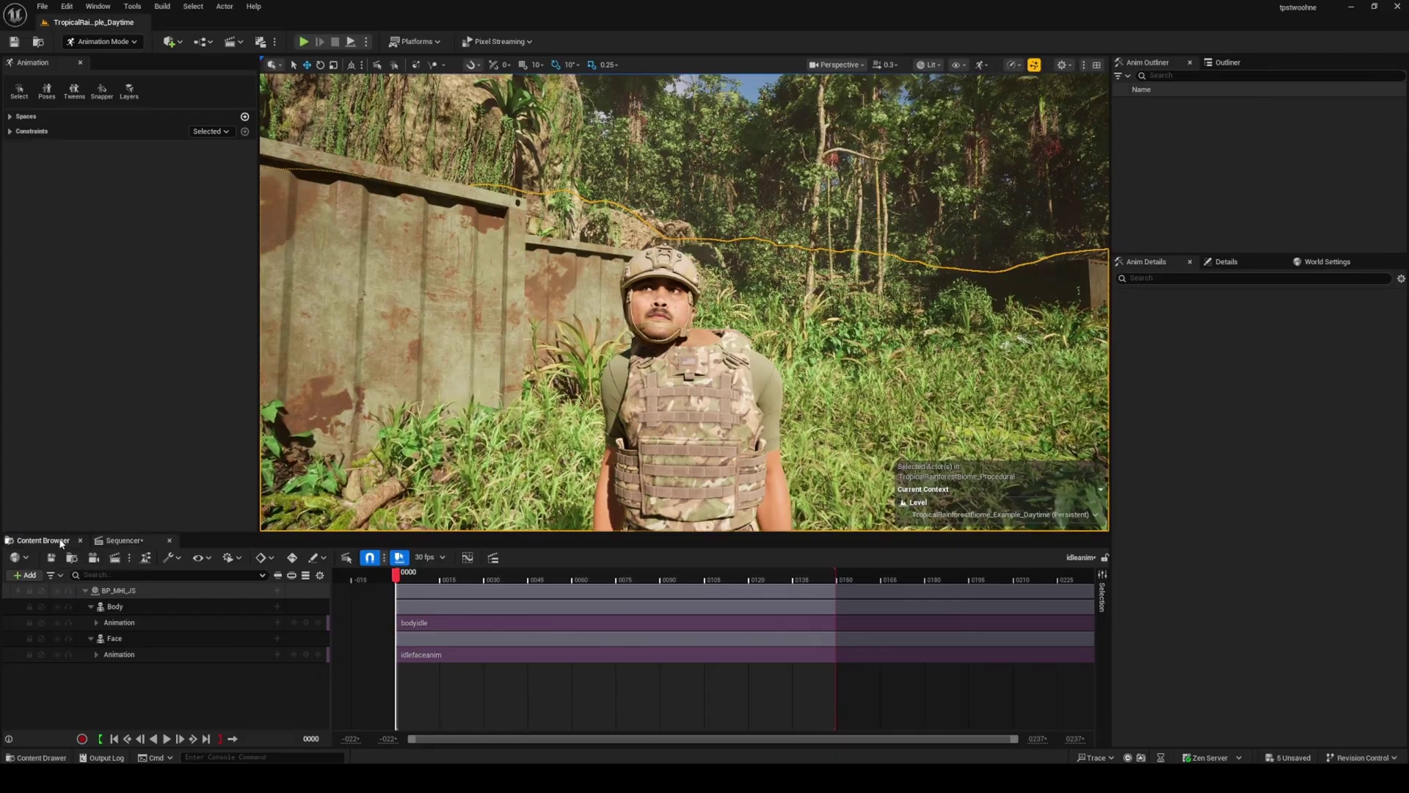
Search the MetaHumans content folder for "post" and open Face_PostProcess_AnimBP.
click(63, 541)
click(499, 559)
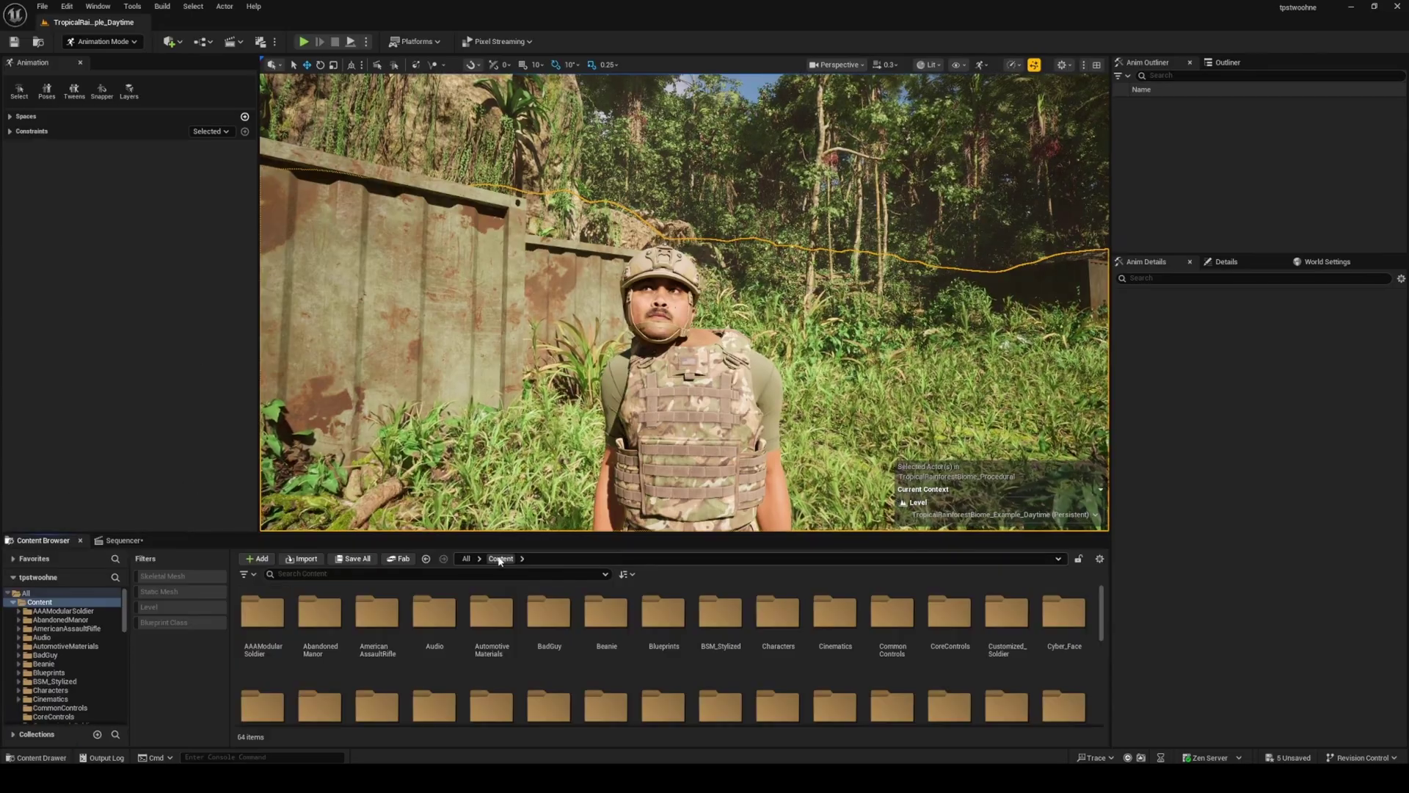
scroll(928, 657, down, 4)
double_click(958, 662)
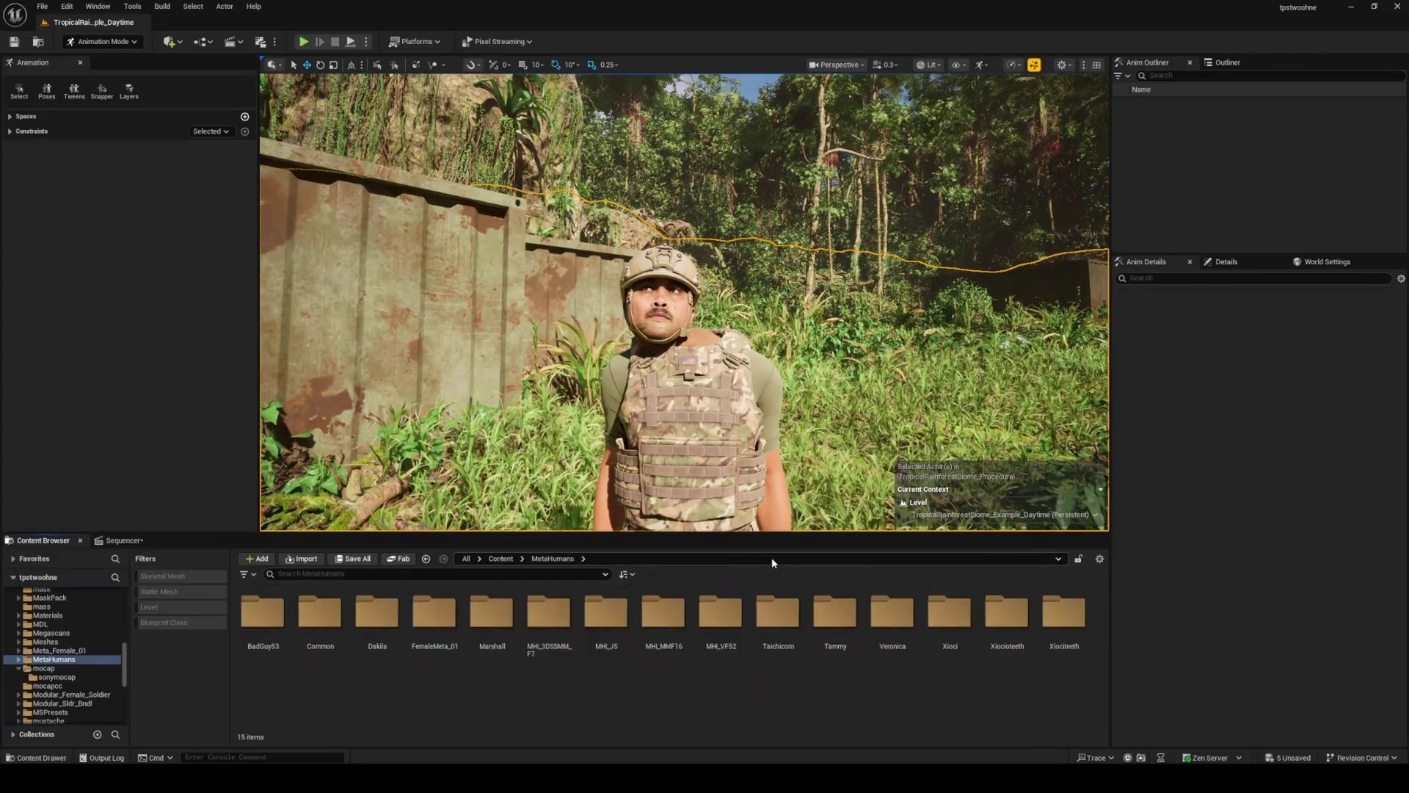
click(369, 574)
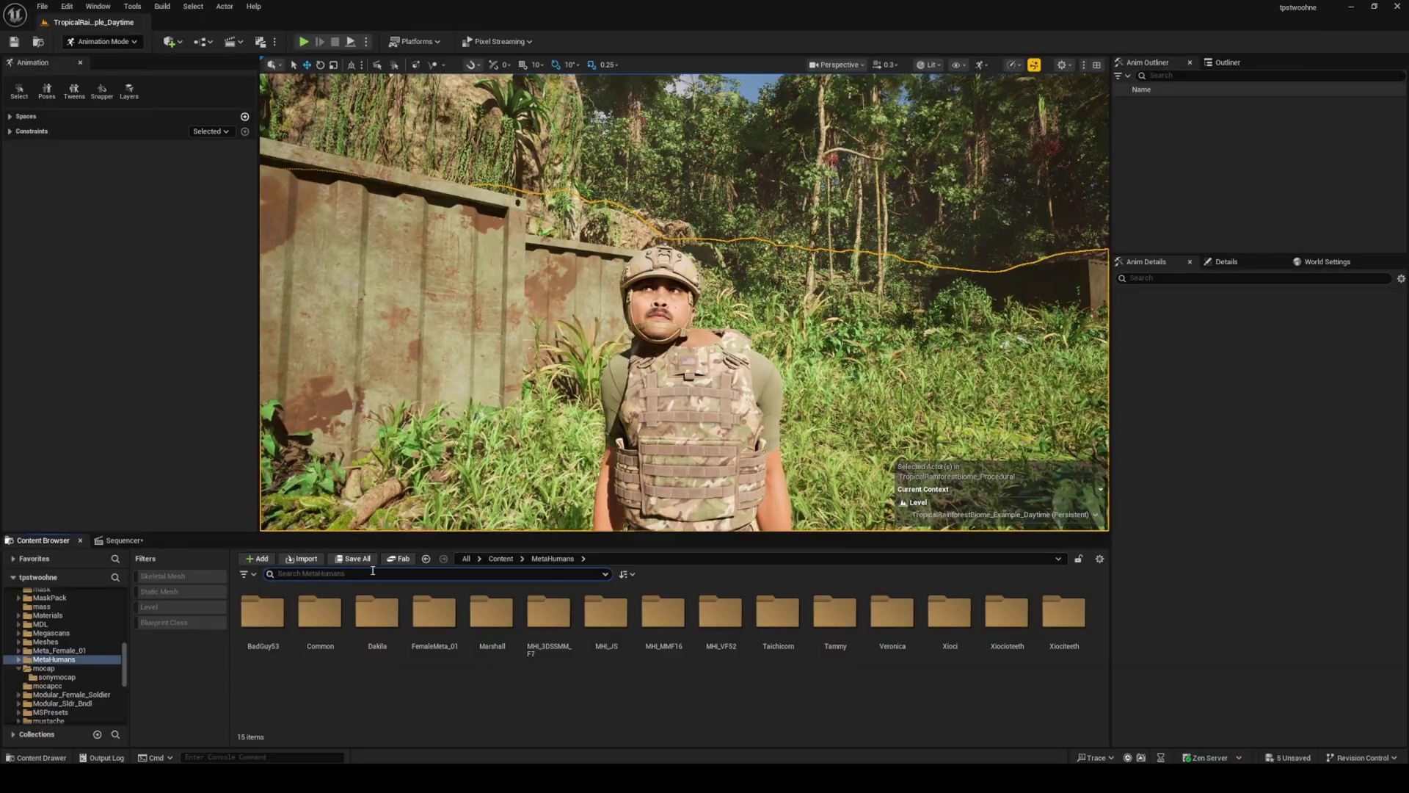
text(post)
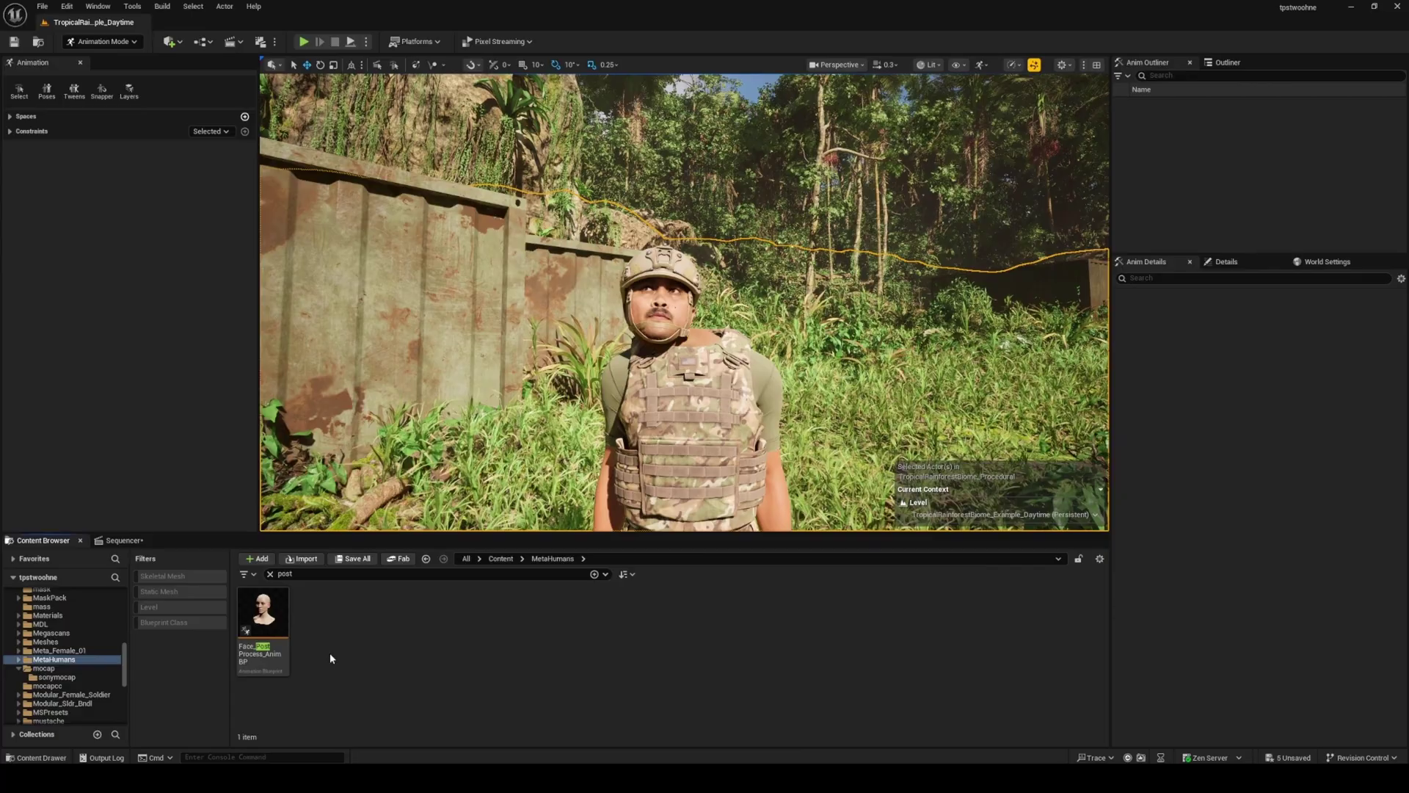
double_click(280, 627)
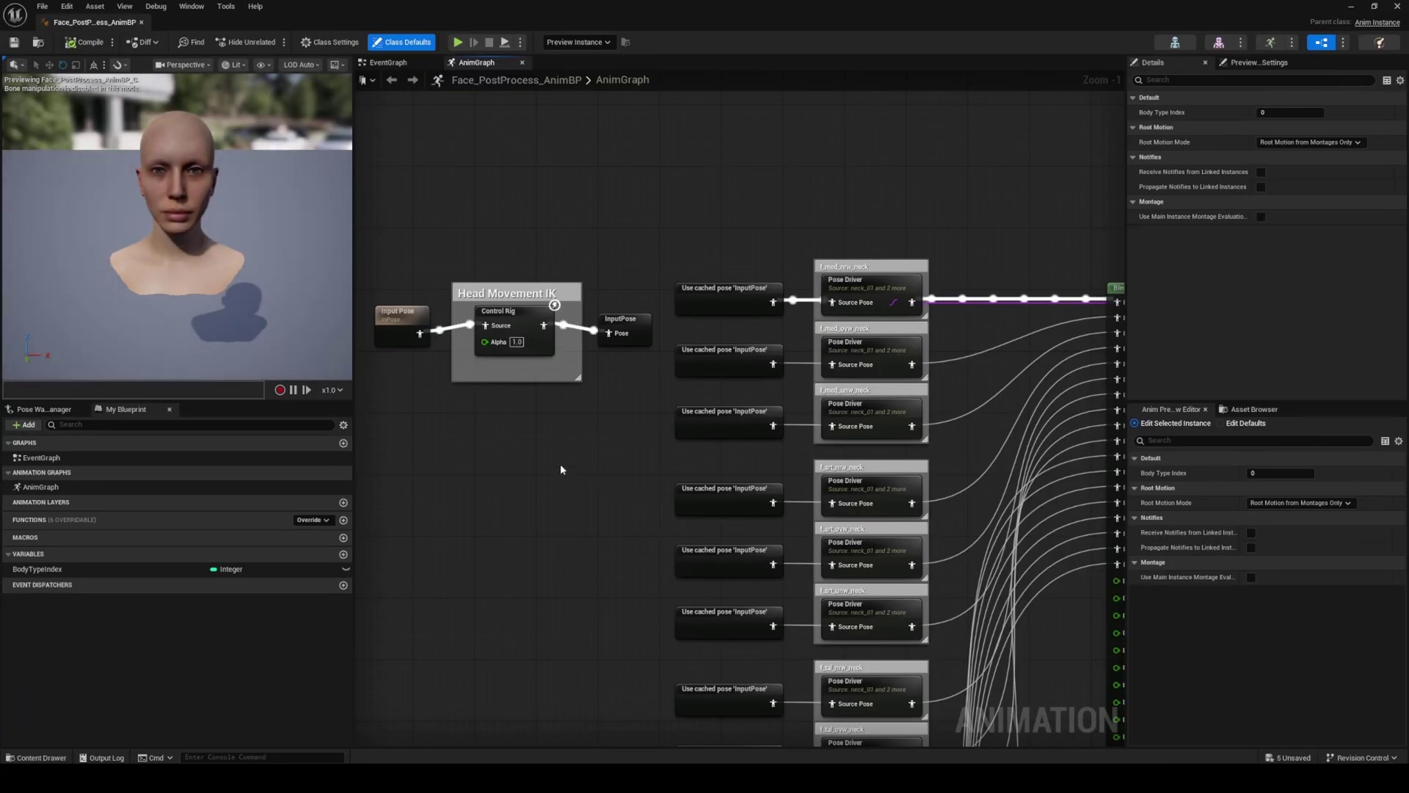
Set the Alpha of the Head Movement IK Control Rig node to 0.0, save the animation blueprint and close it.
right_drag(561, 465, 675, 517)
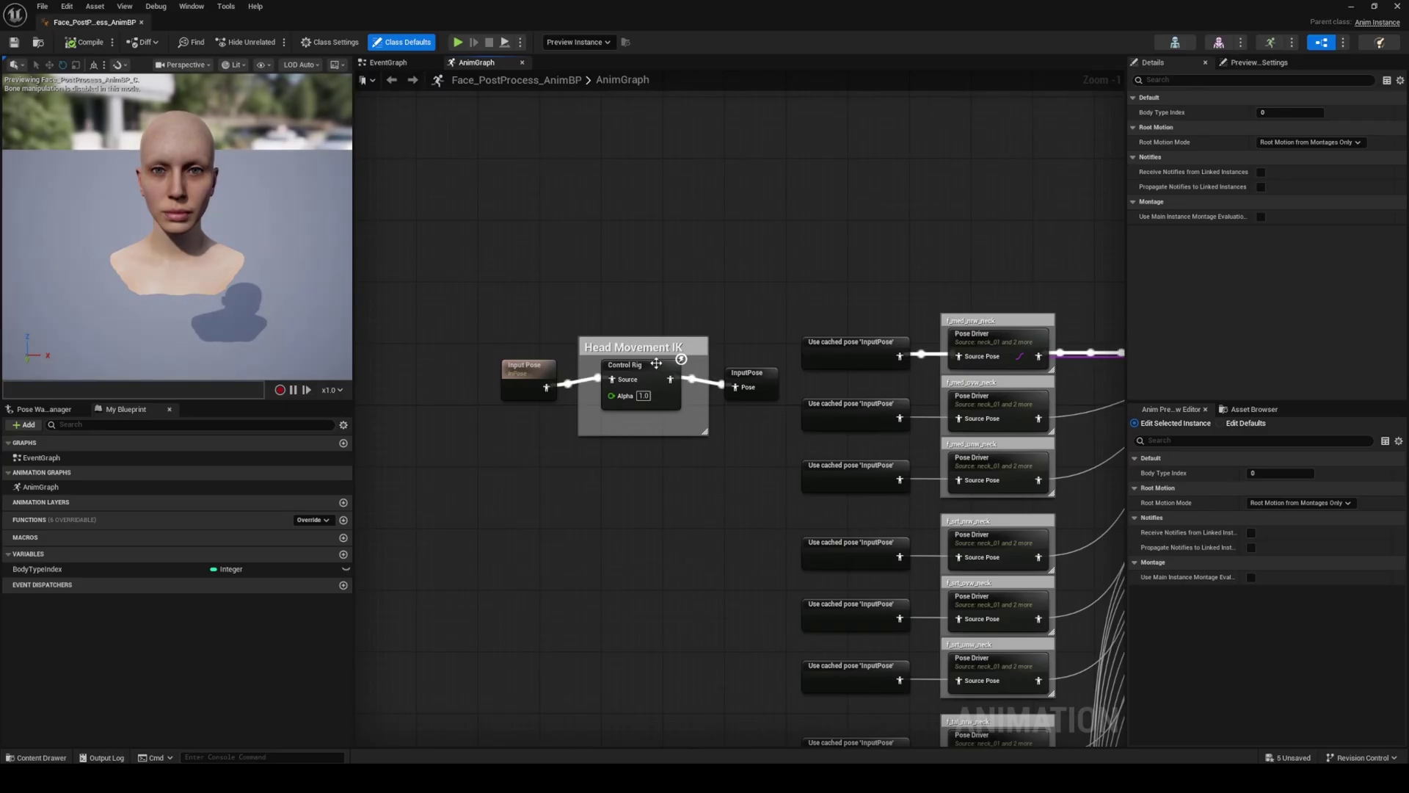
drag(656, 363, 687, 280)
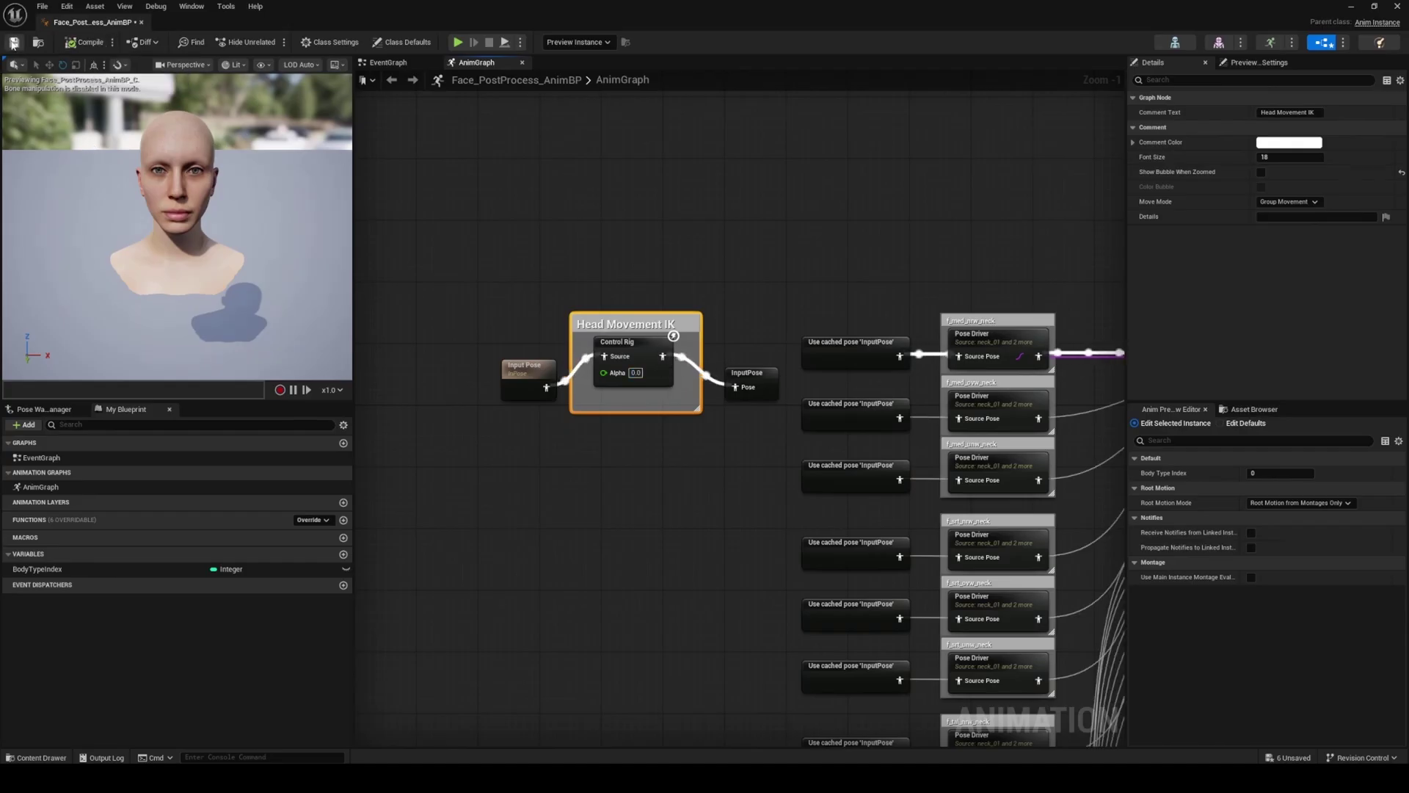
click(1398, 6)
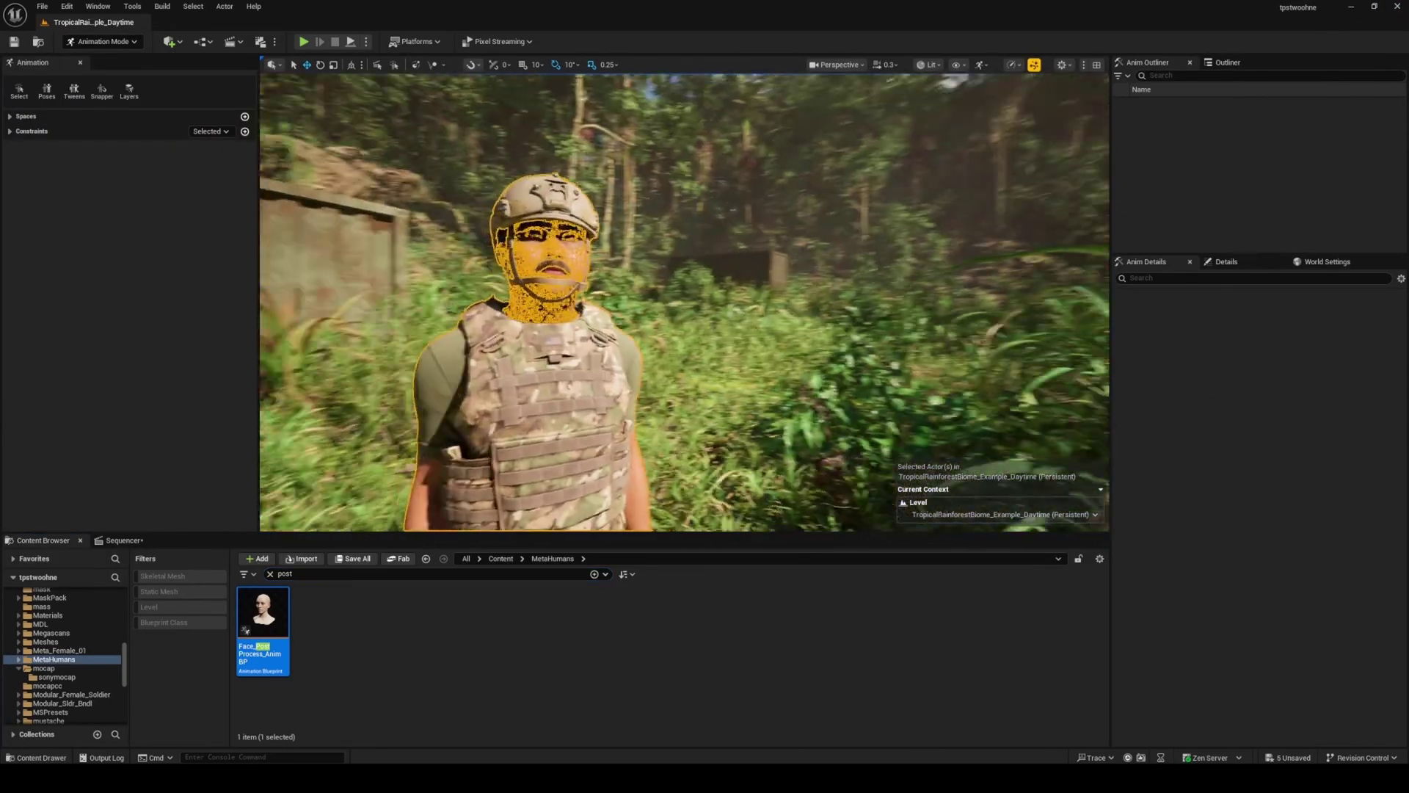
Return to the idleanim sequence, scrub through the motion and extend the playback range to the end of the bodyidle clip.
click(135, 544)
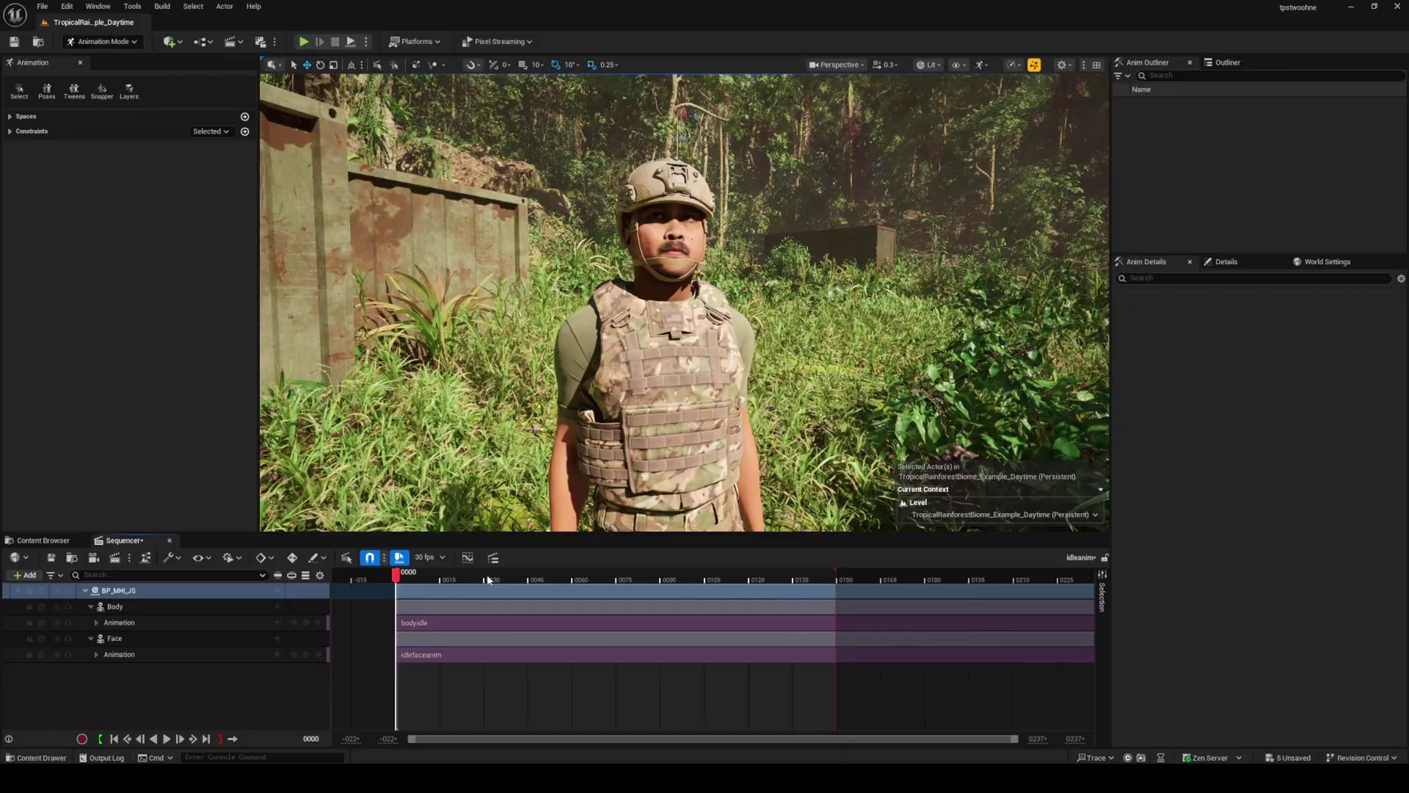
drag(466, 579, 600, 579)
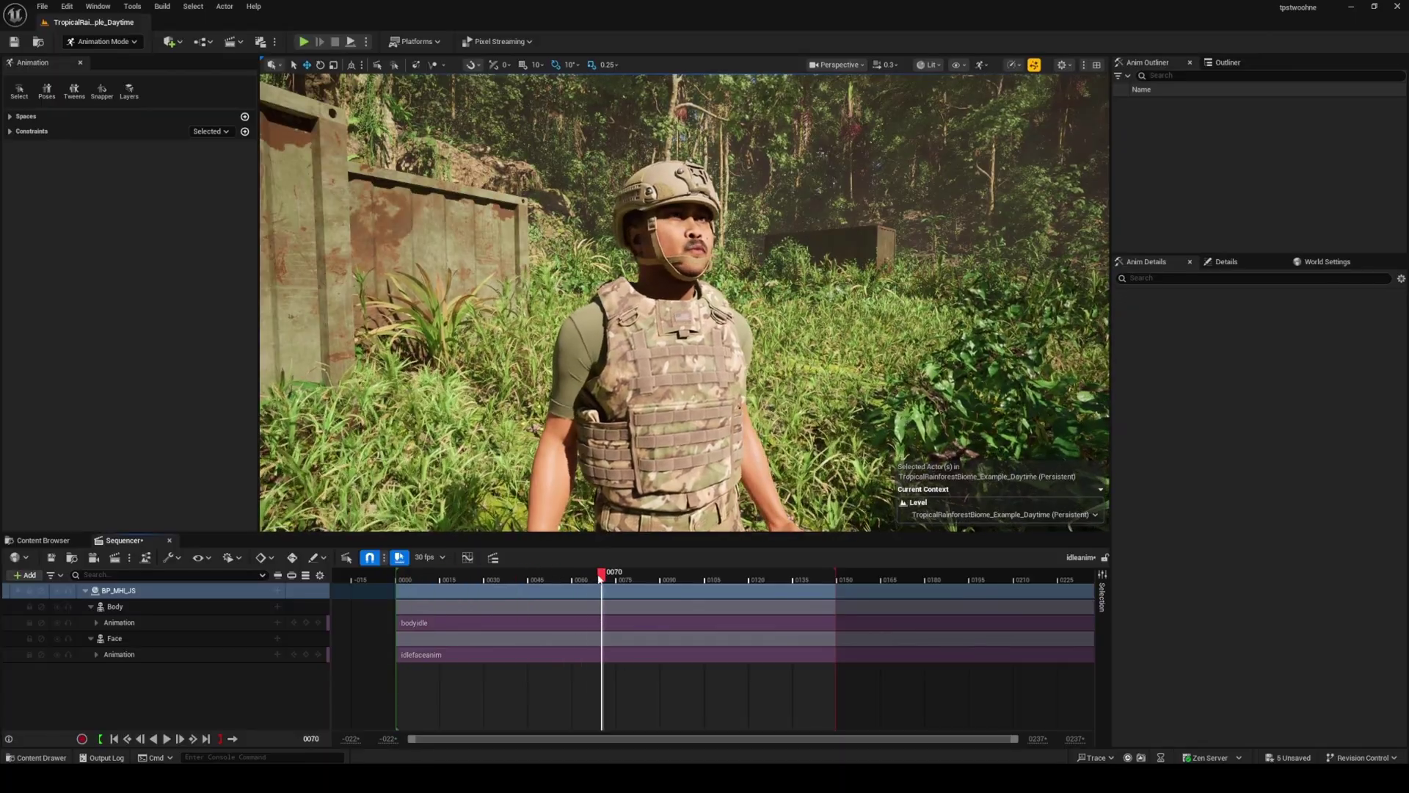
scroll(547, 582, down, 8)
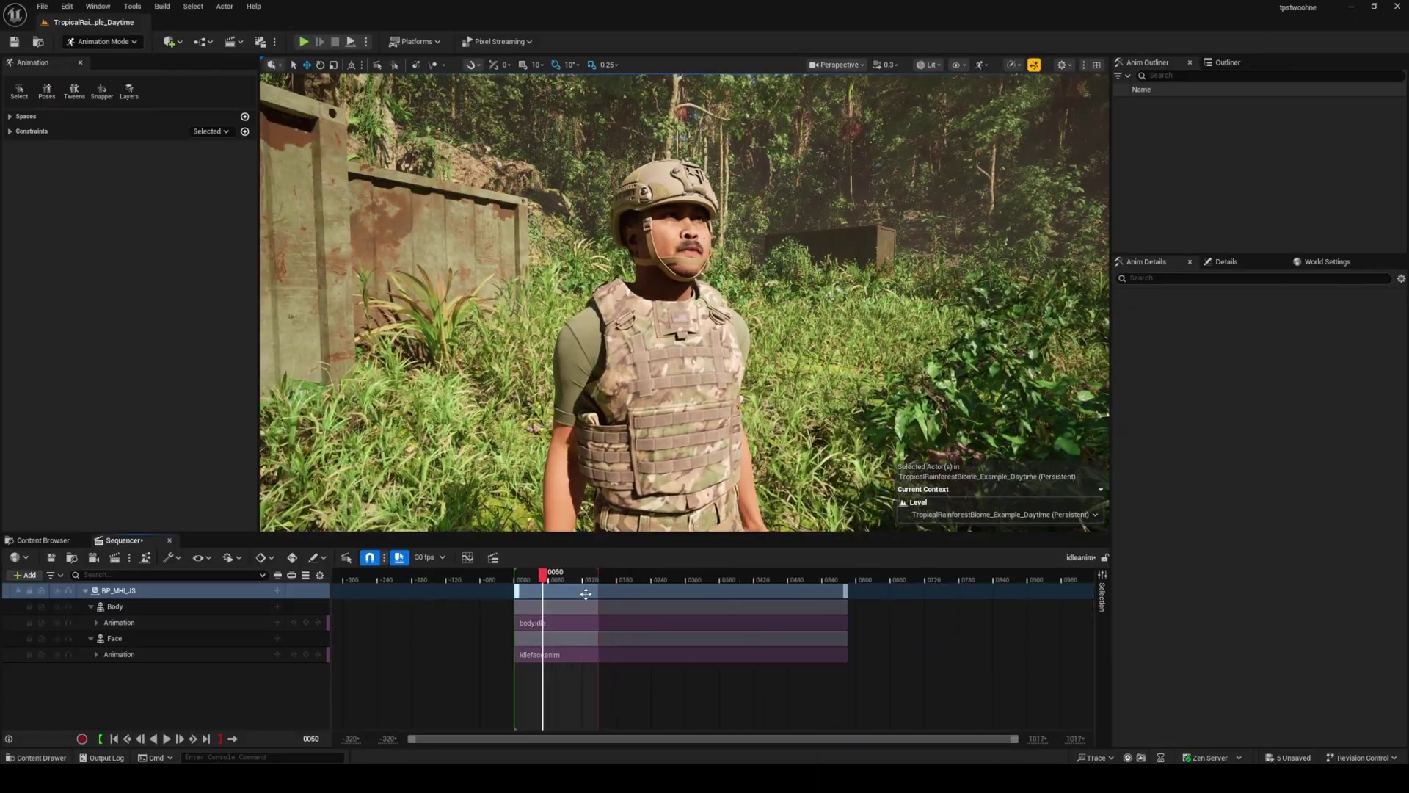
drag(758, 579, 849, 579)
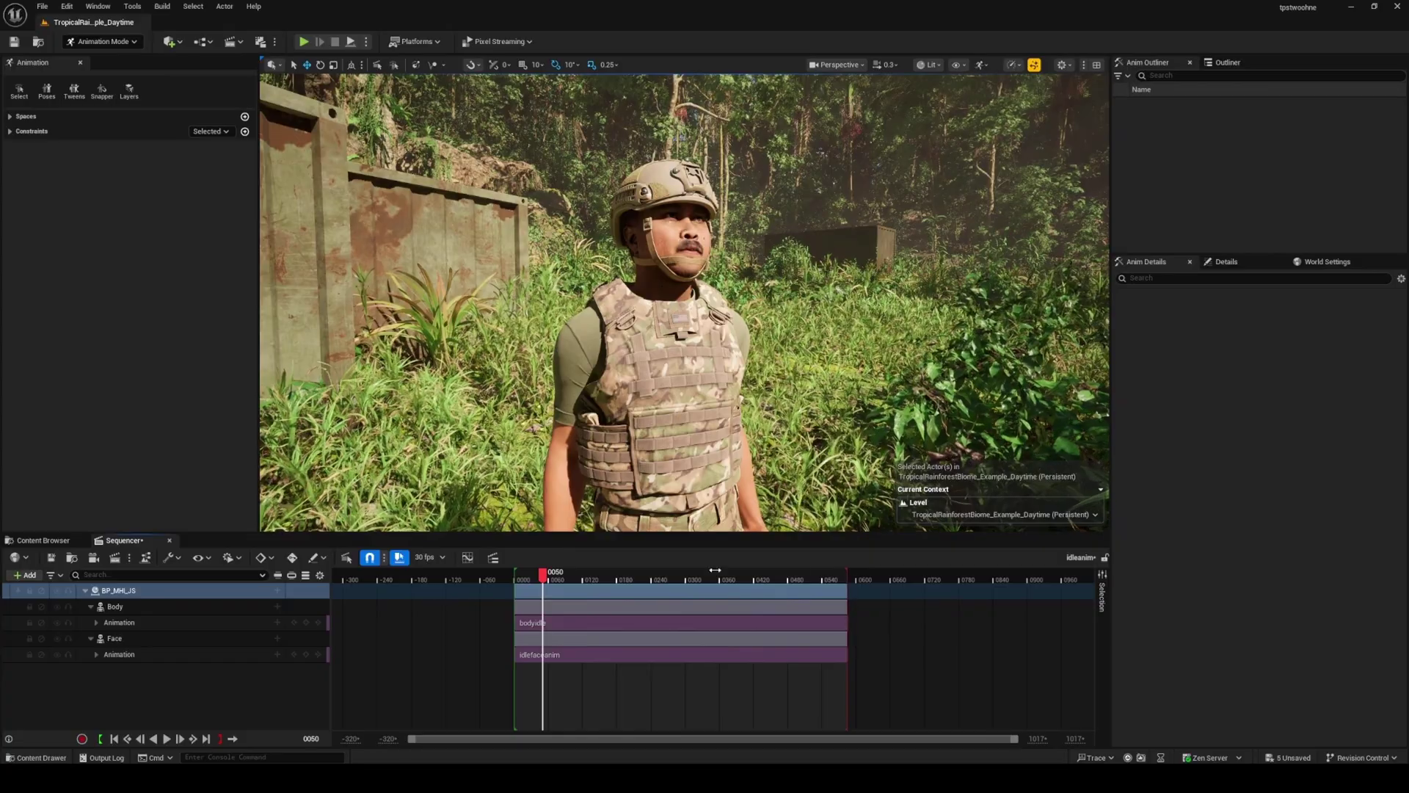
Scrub to frame 189 and split both the bodyidle and idlefaceanim sections at that frame.
drag(582, 580, 604, 582)
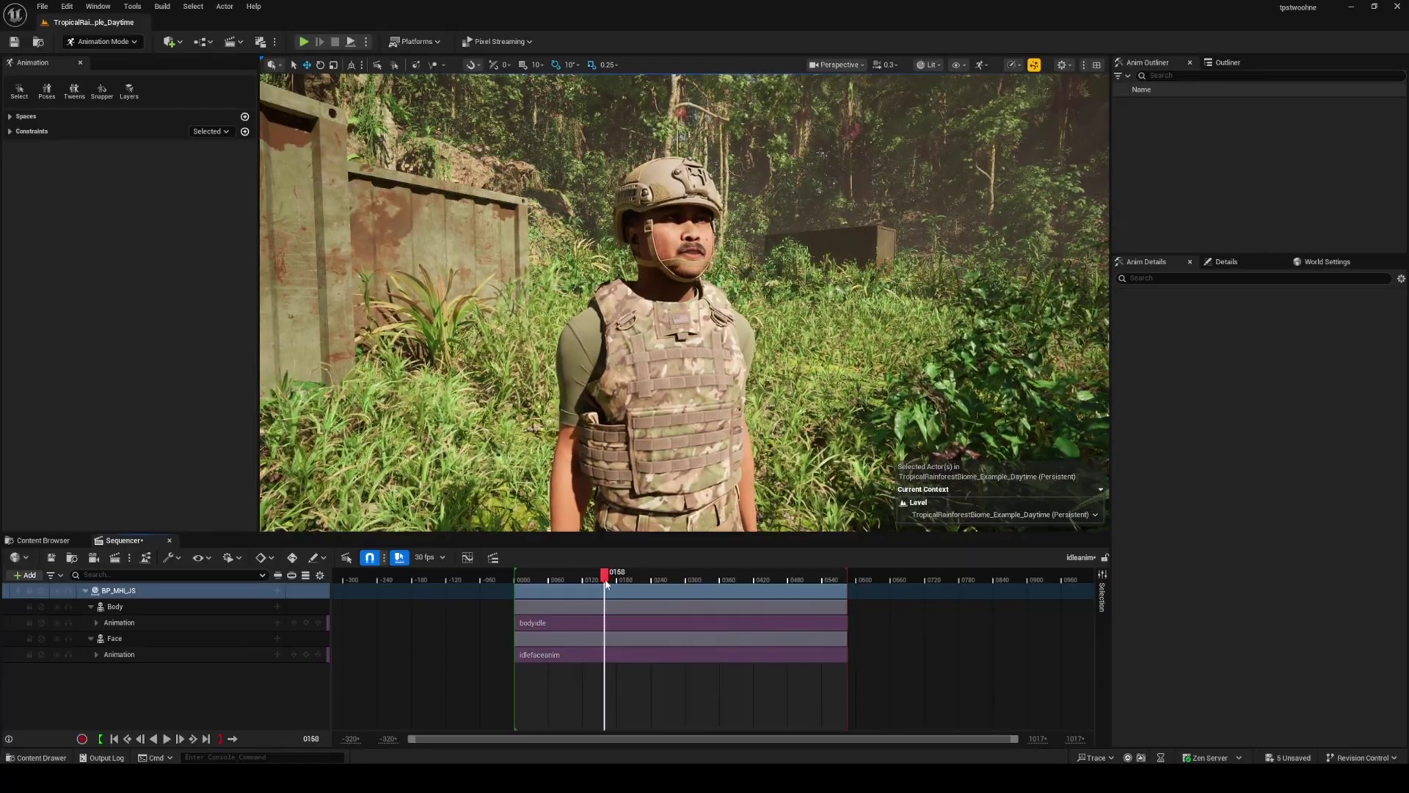
drag(606, 584, 625, 590)
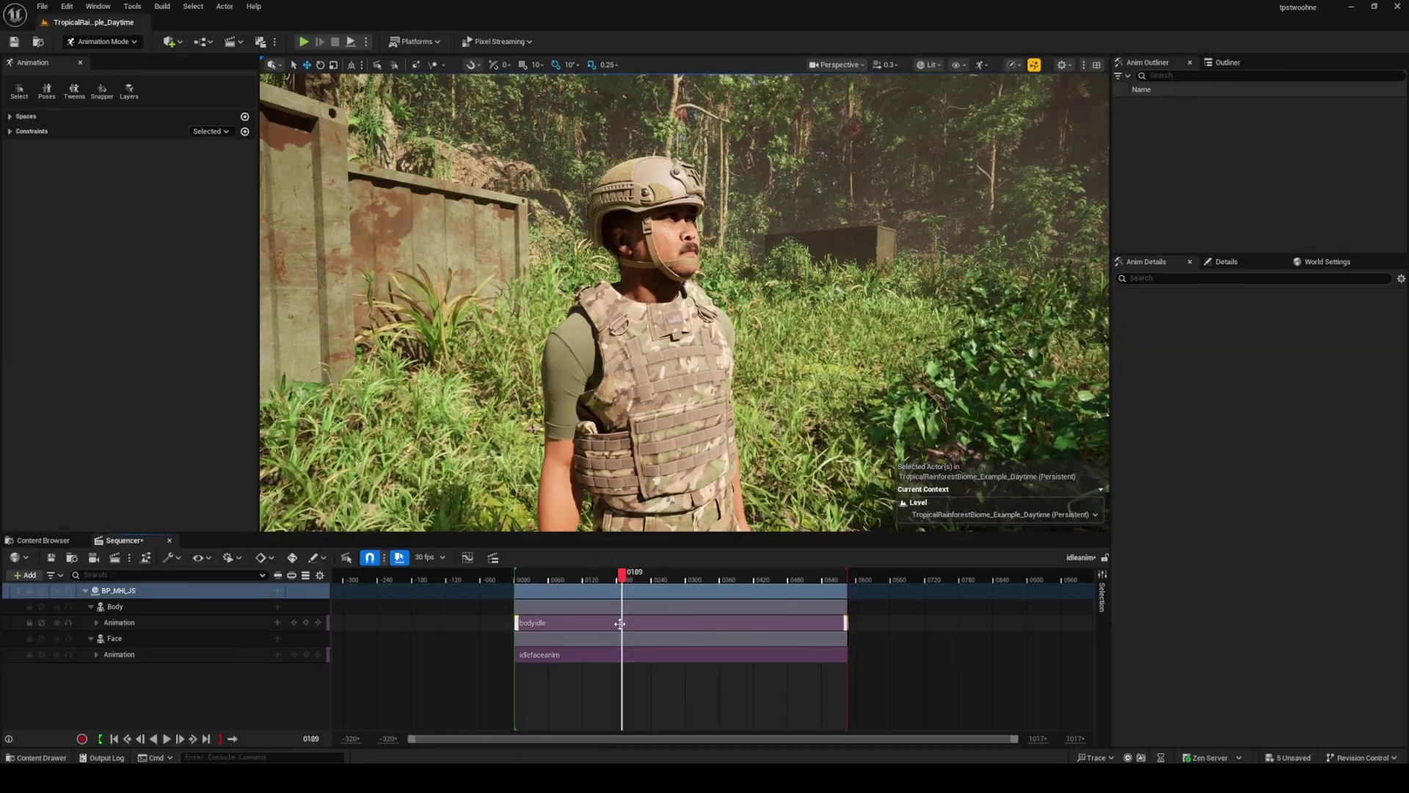
click(622, 622)
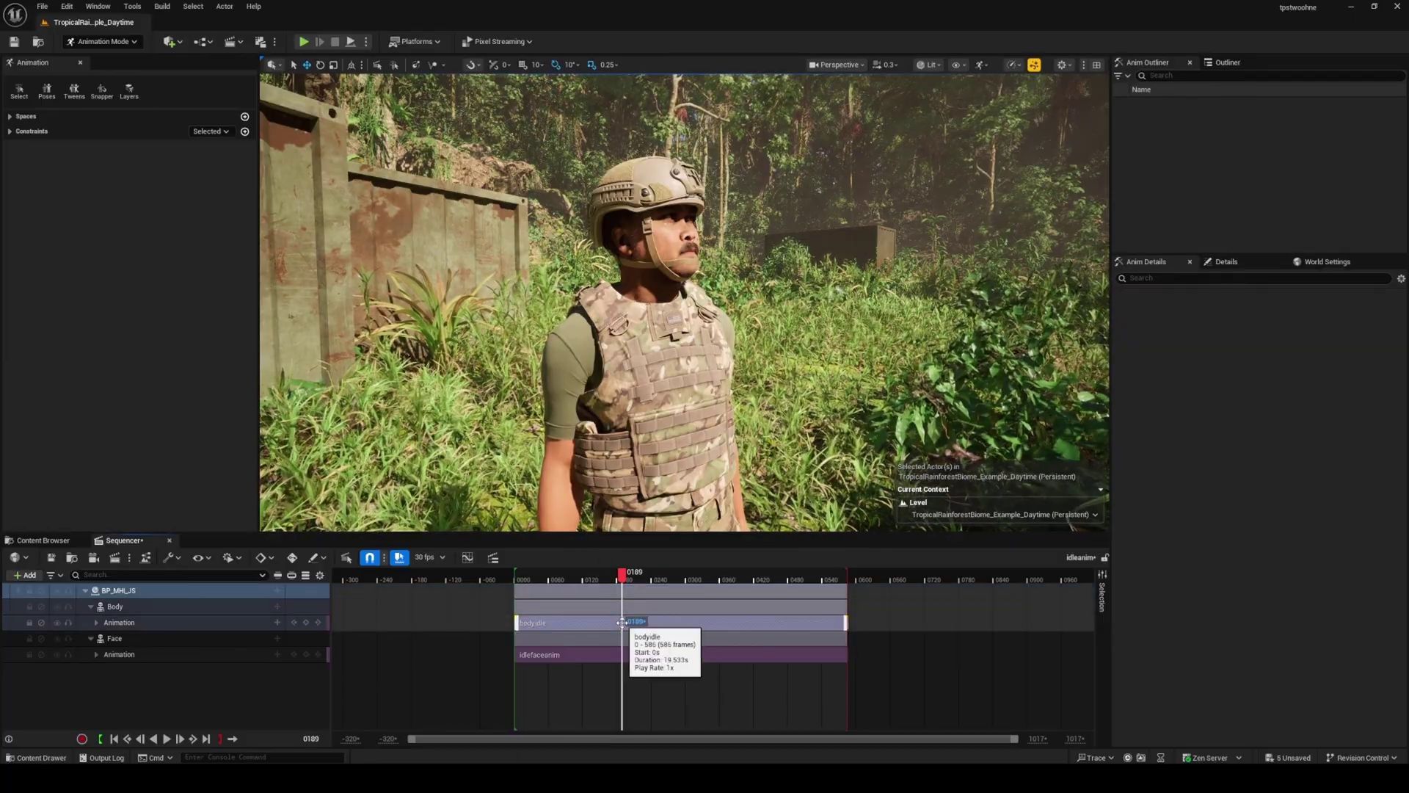
right_click(621, 623)
mouse_move(763, 387)
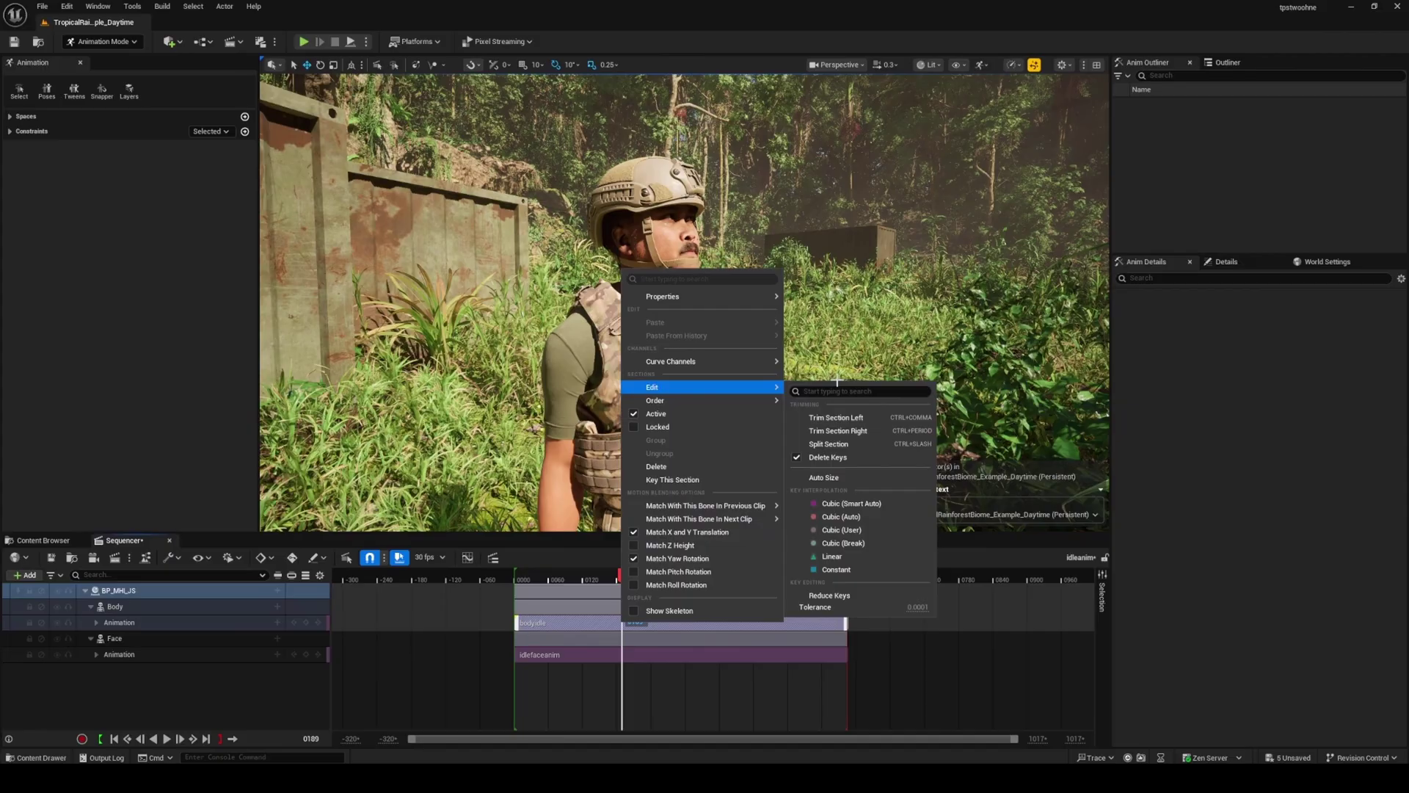
click(823, 445)
click(623, 655)
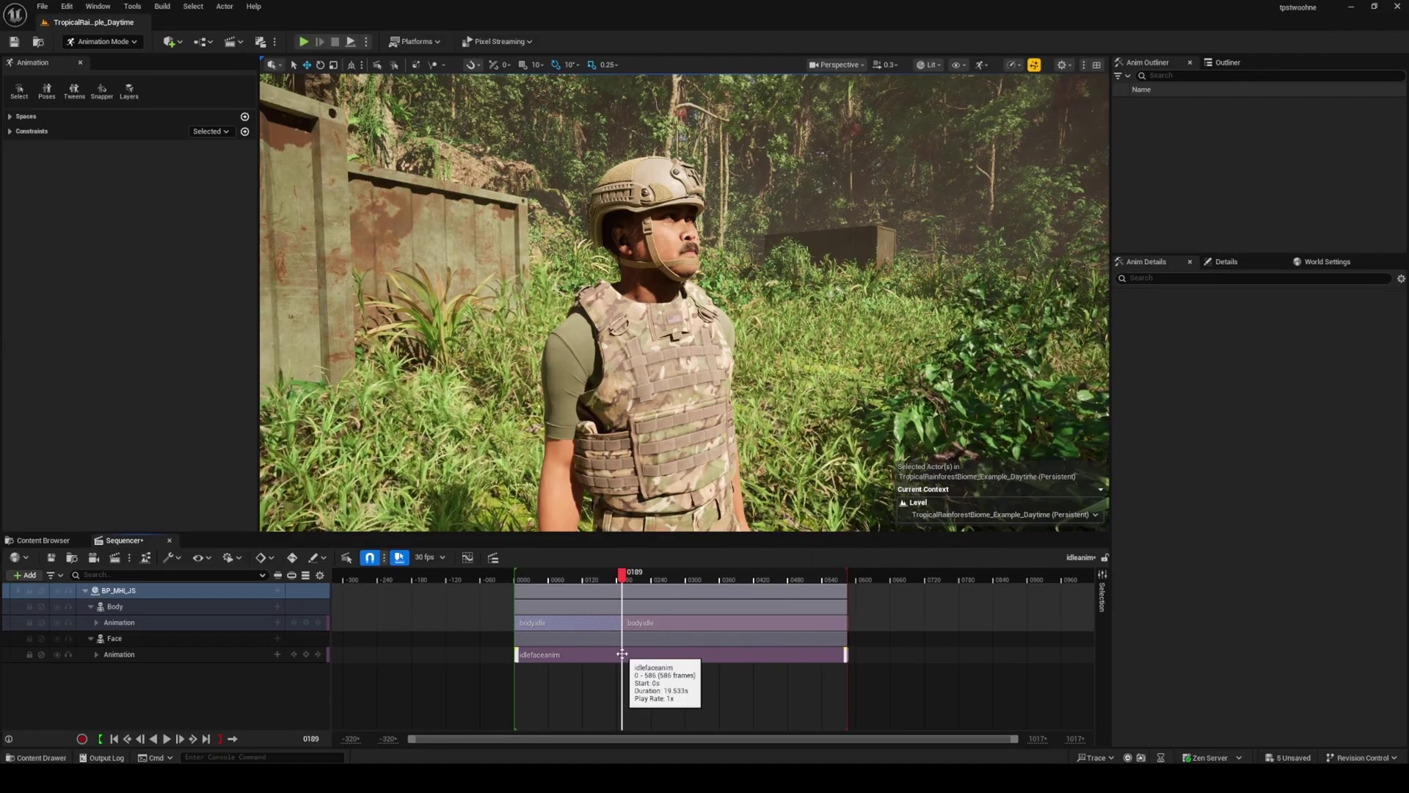
right_click(623, 657)
mouse_move(715, 420)
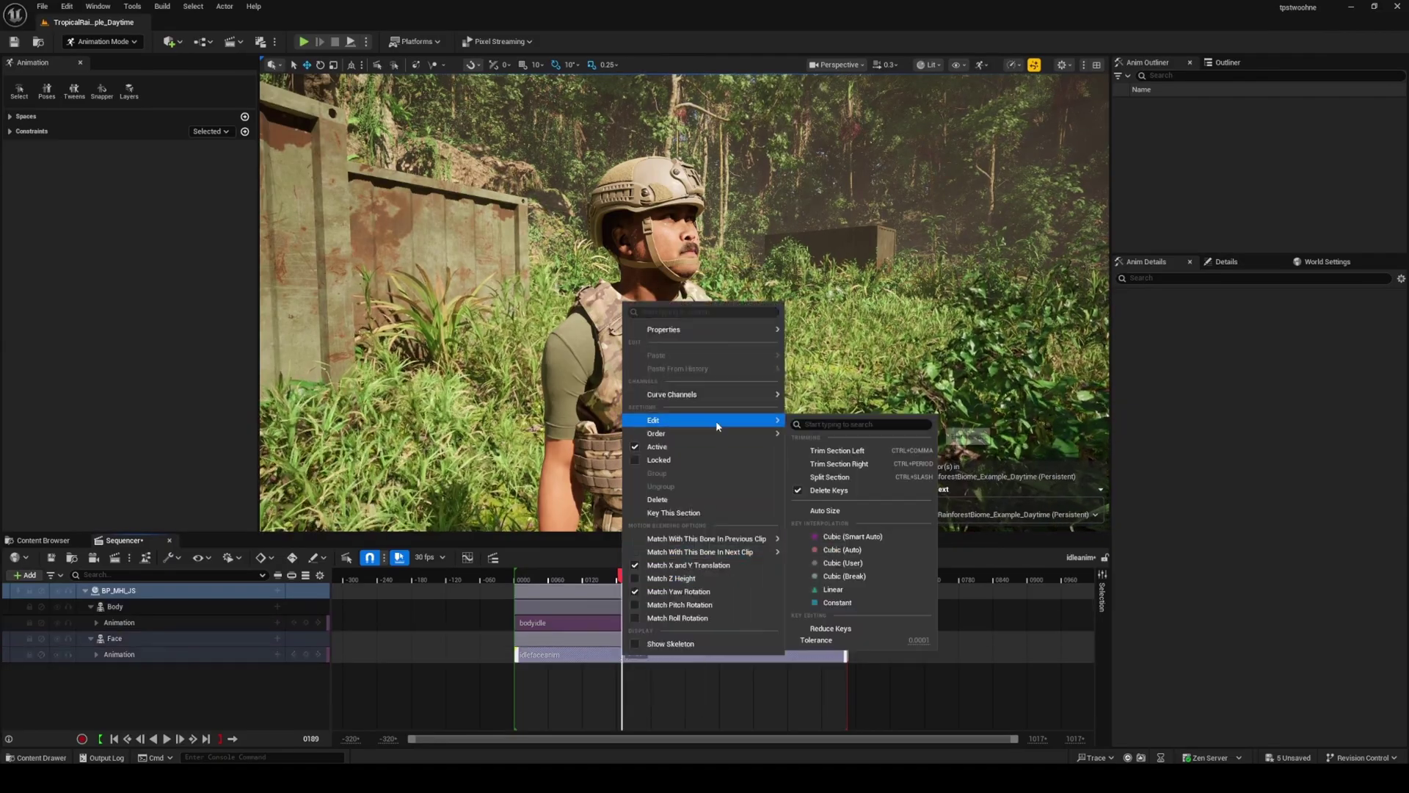
click(842, 477)
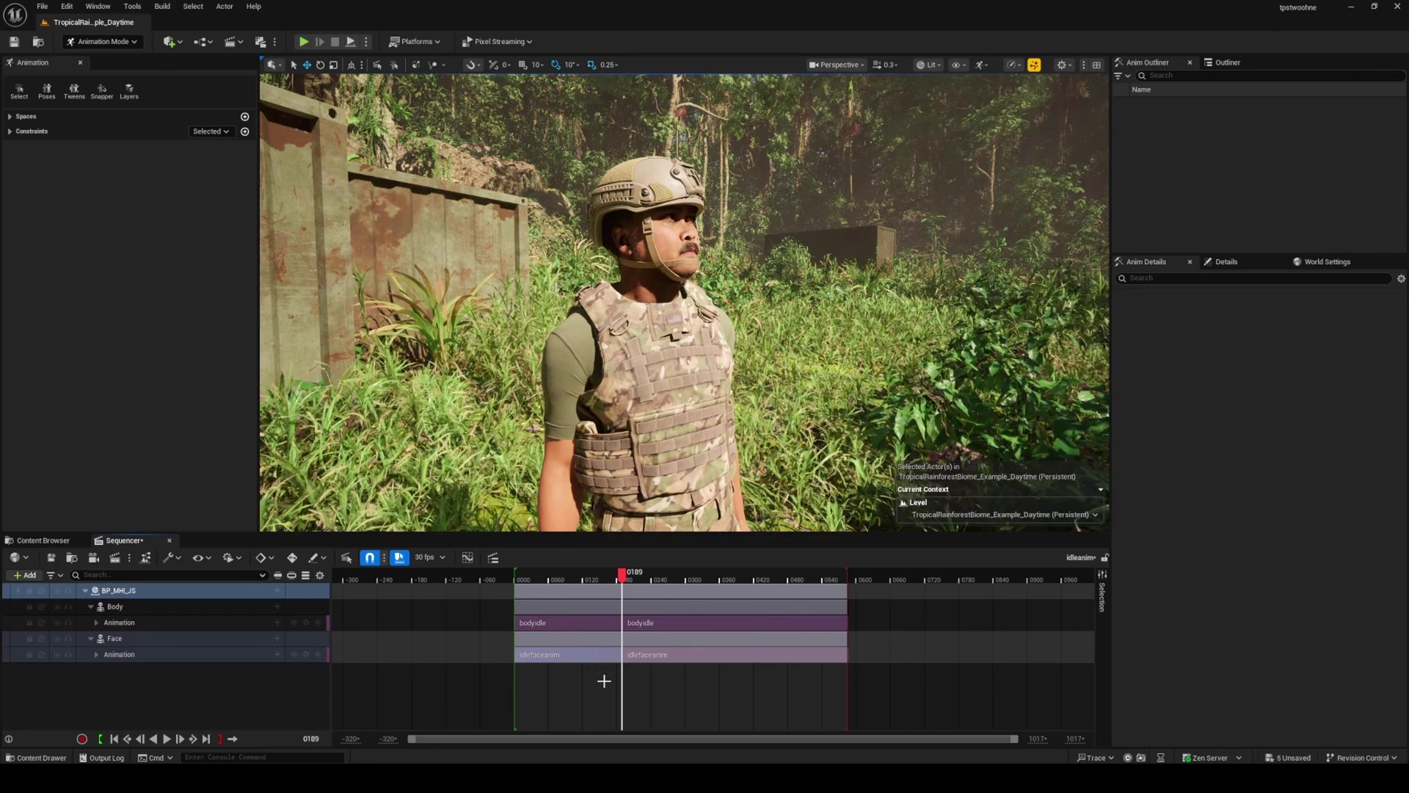
Delete the parts of the face and body animation sections that lie before frame 189.
key(Delete)
click(588, 623)
key(Delete)
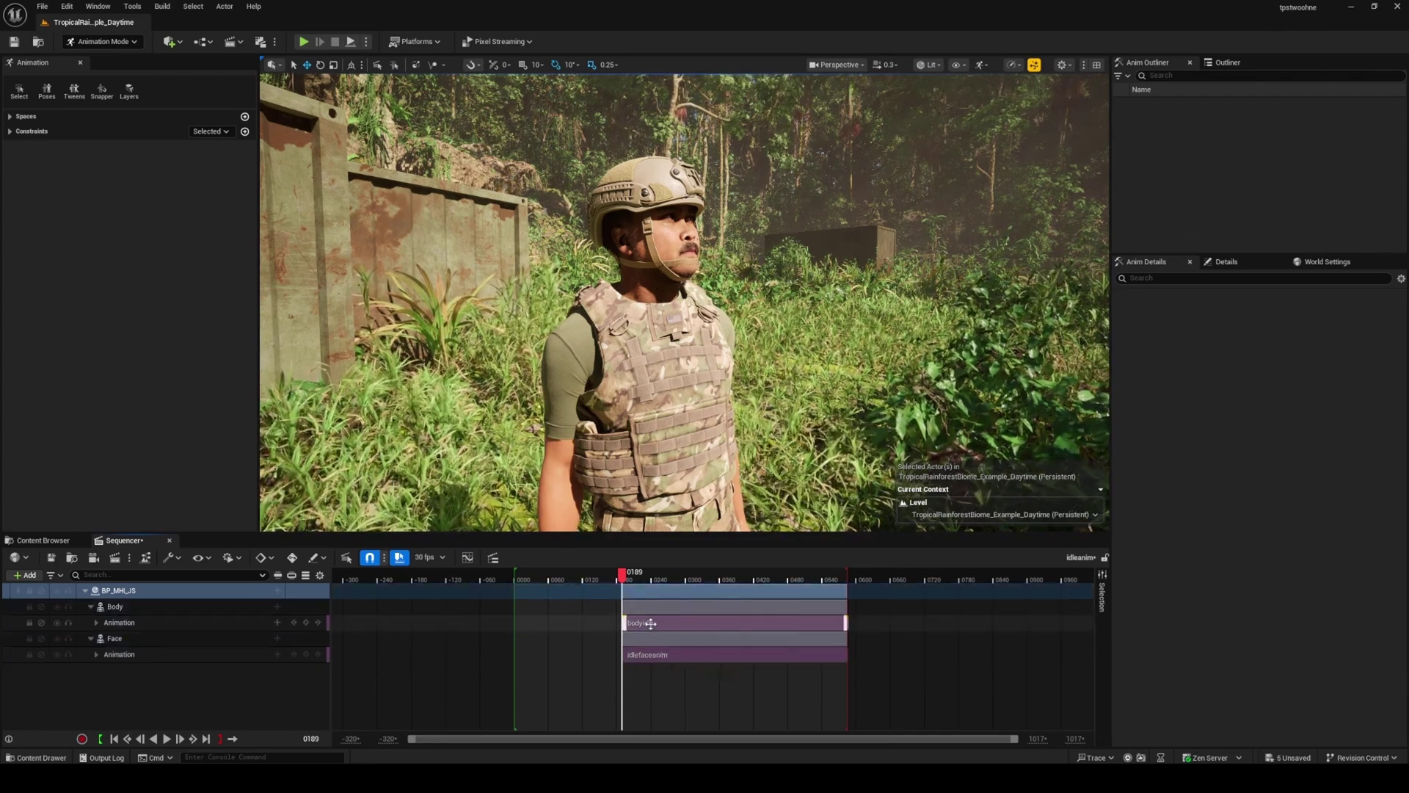
Move the remaining bodyidle and idlefaceanim sections together so they start at frame 0.
click(648, 623)
shift+drag(661, 654, 556, 629)
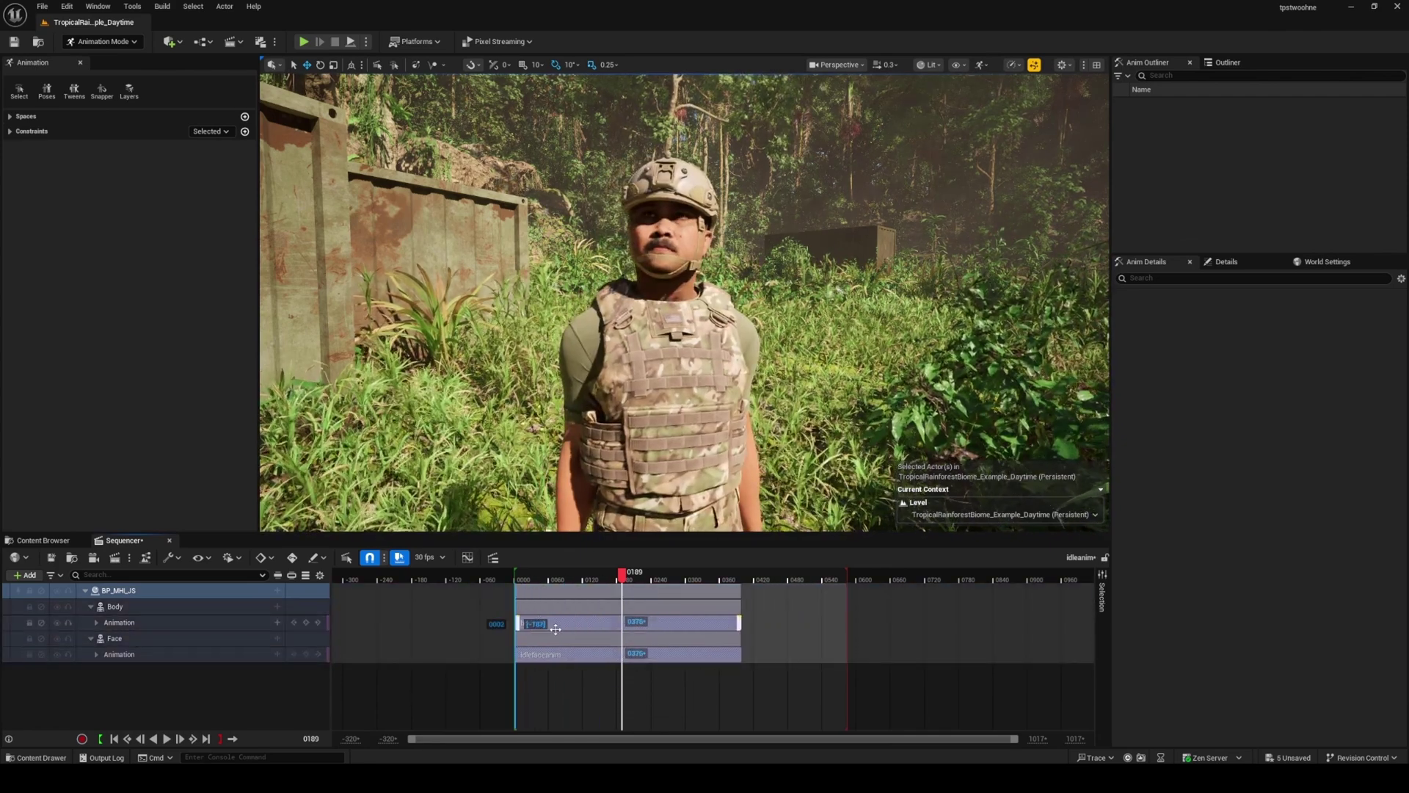
click(523, 579)
ctrl+scroll(523, 580, up, 9)
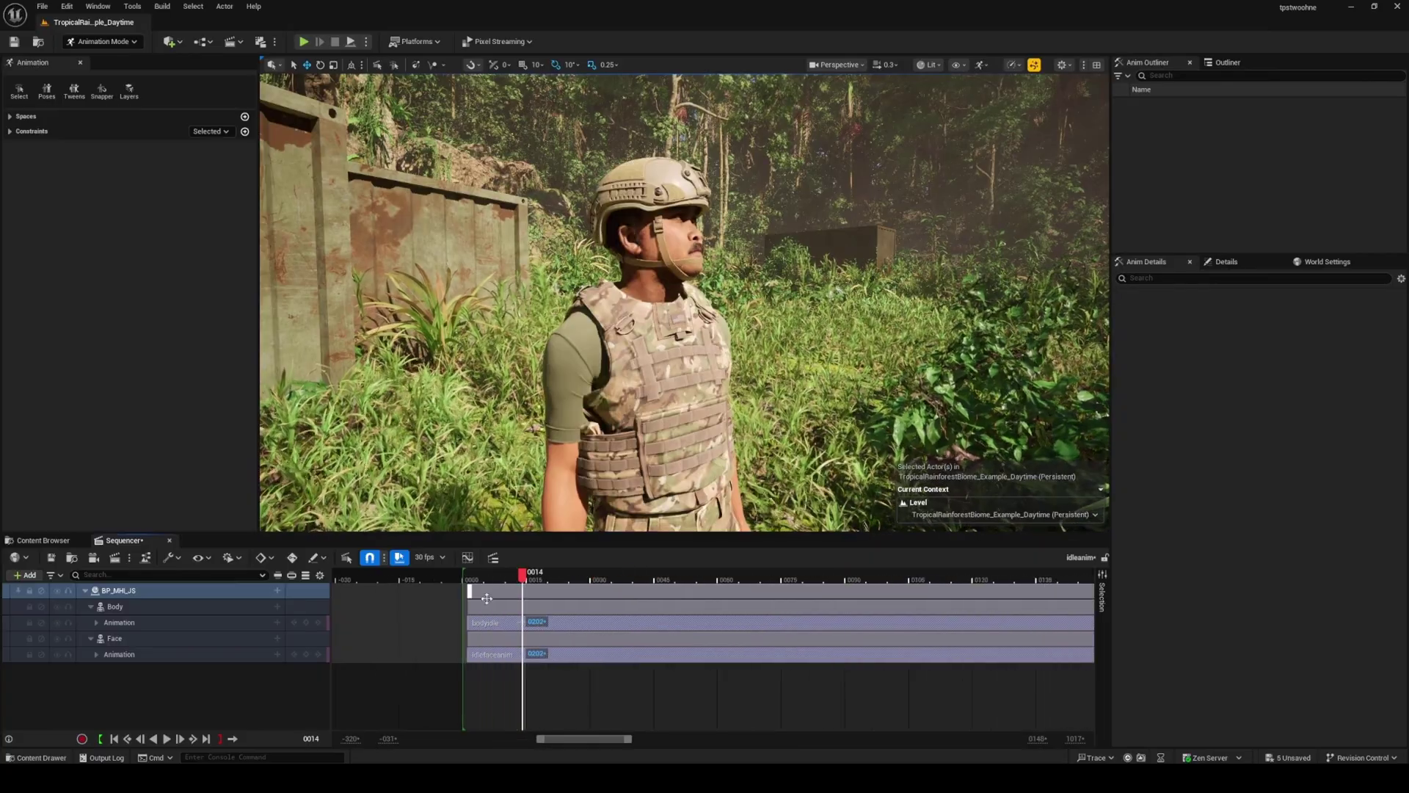
drag(487, 599, 494, 600)
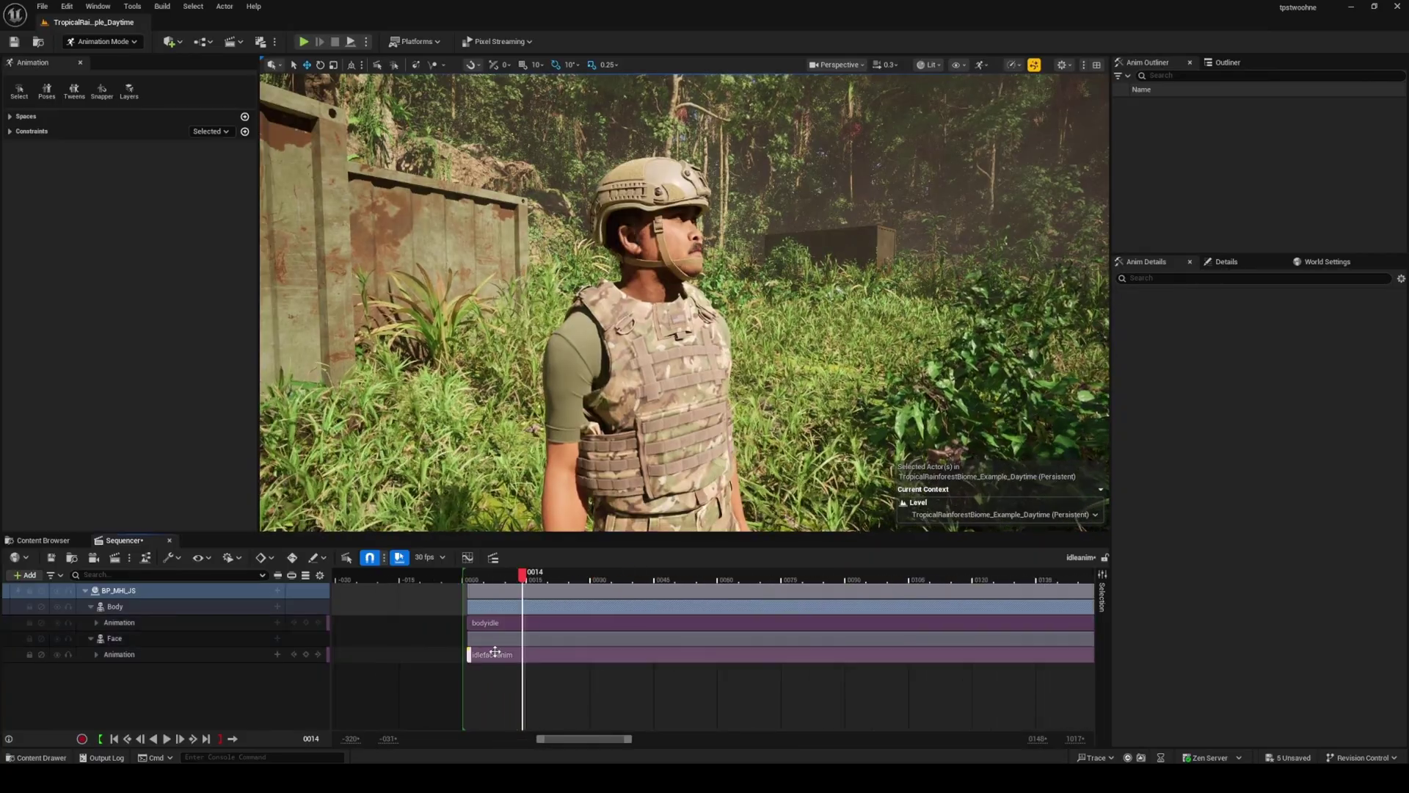
drag(495, 651, 491, 623)
Scrub toward the end of the clips and trim everything after frame 357 from the bodyidle section.
drag(522, 575, 836, 593)
ctrl+scroll(840, 660, down, 6)
ctrl+scroll(841, 672, down, 4)
right_drag(807, 411, 708, 426)
drag(838, 578, 902, 585)
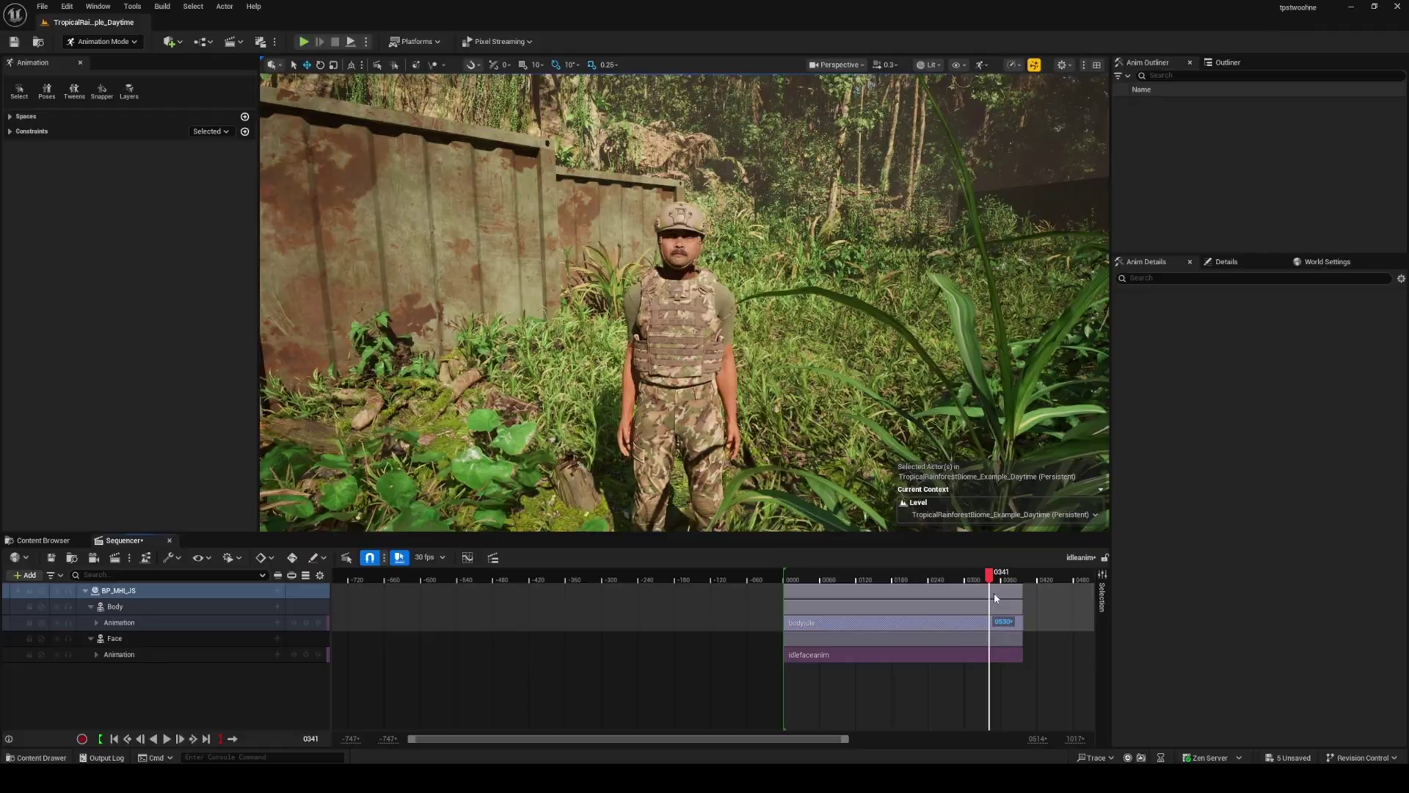
right_click(1001, 622)
mouse_move(1039, 394)
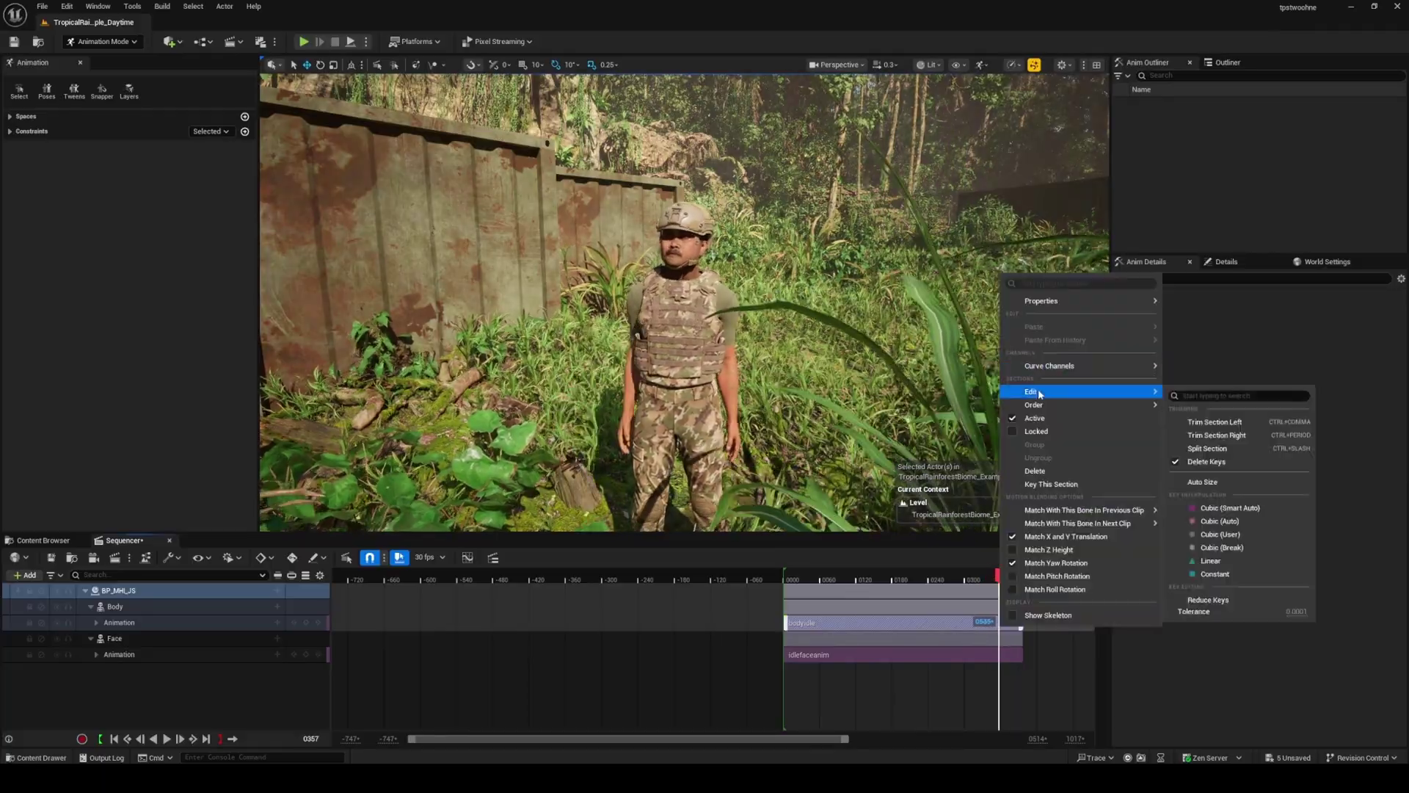
click(1235, 435)
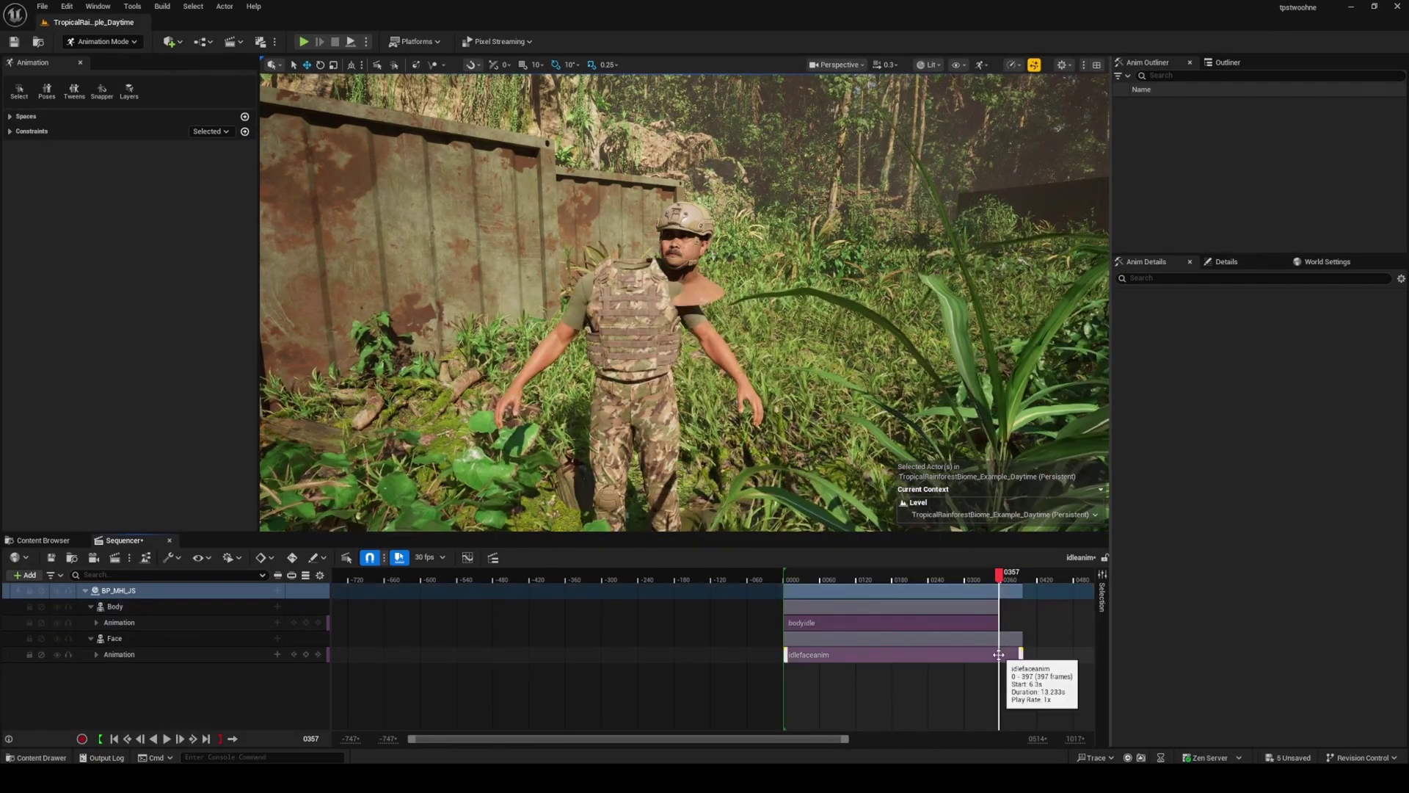
Split the idlefaceanim section at frame 357 and delete the remainder after the cut.
click(999, 655)
right_click(999, 655)
mouse_move(1037, 416)
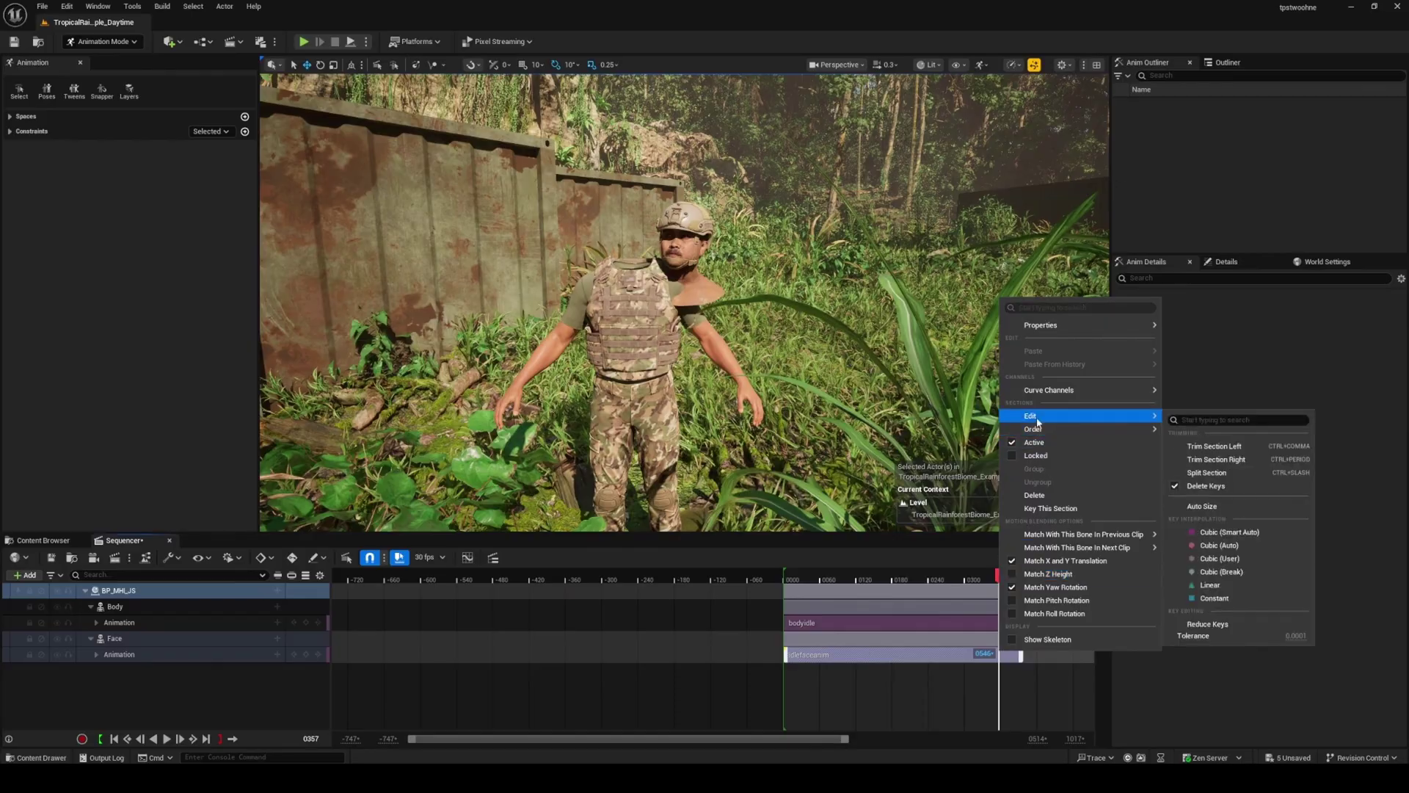
click(1221, 477)
click(1013, 653)
key(Delete)
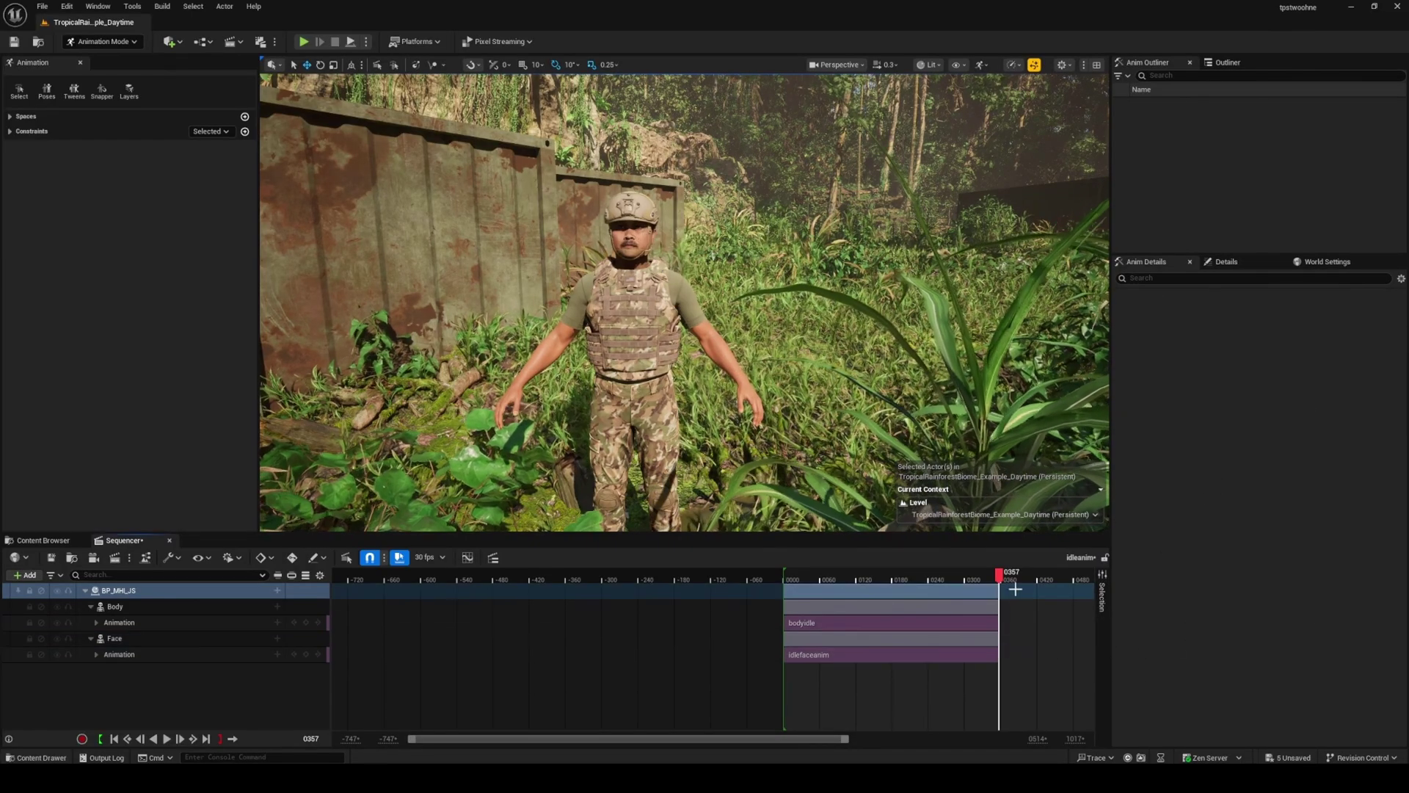
Set the end time of the sequence's playback range to frame 356.
mouse_move(999, 576)
mouse_down()
mouse_move(976, 580)
mouse_move(1001, 578)
mouse_up()
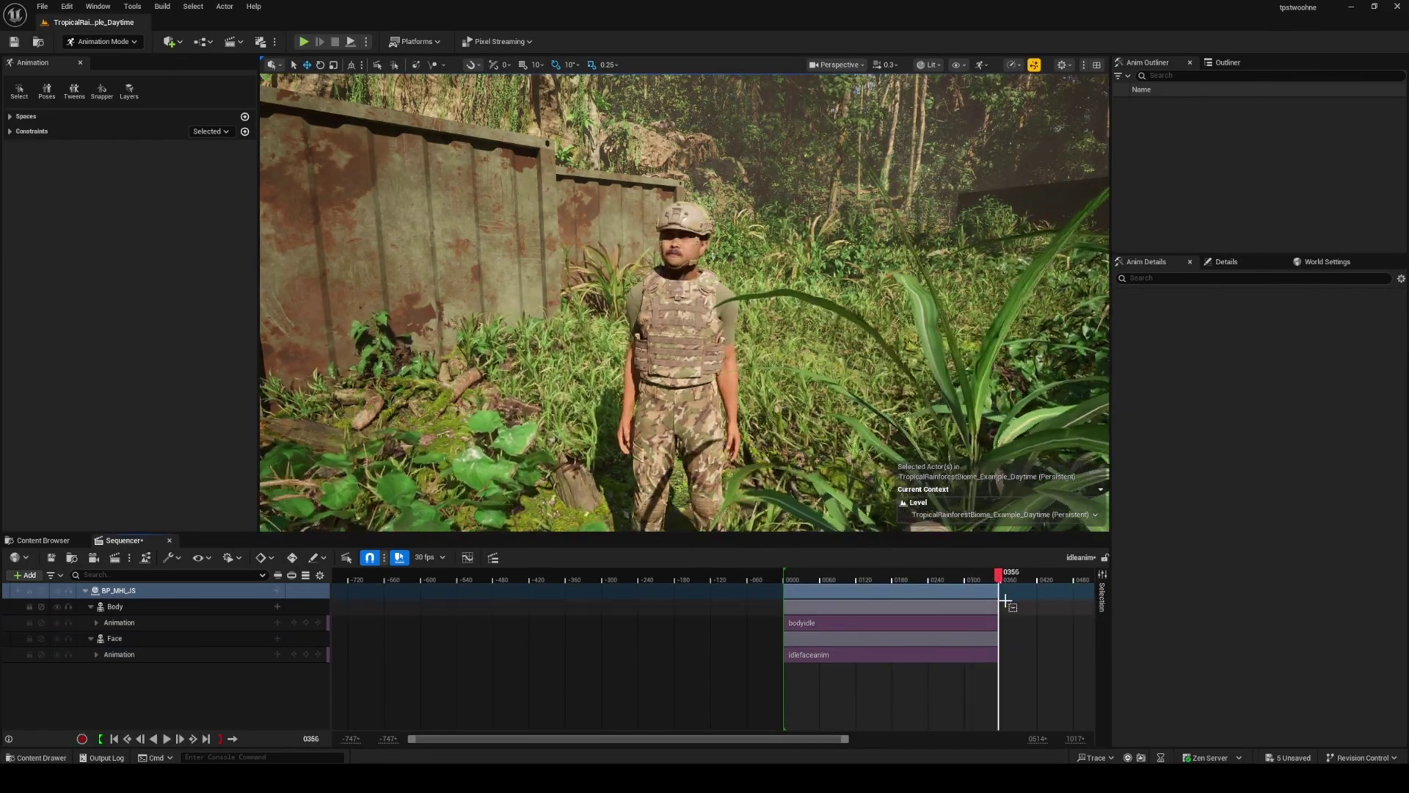
ctrl+scroll(1008, 597, up, 5)
ctrl+scroll(1010, 597, up, 3)
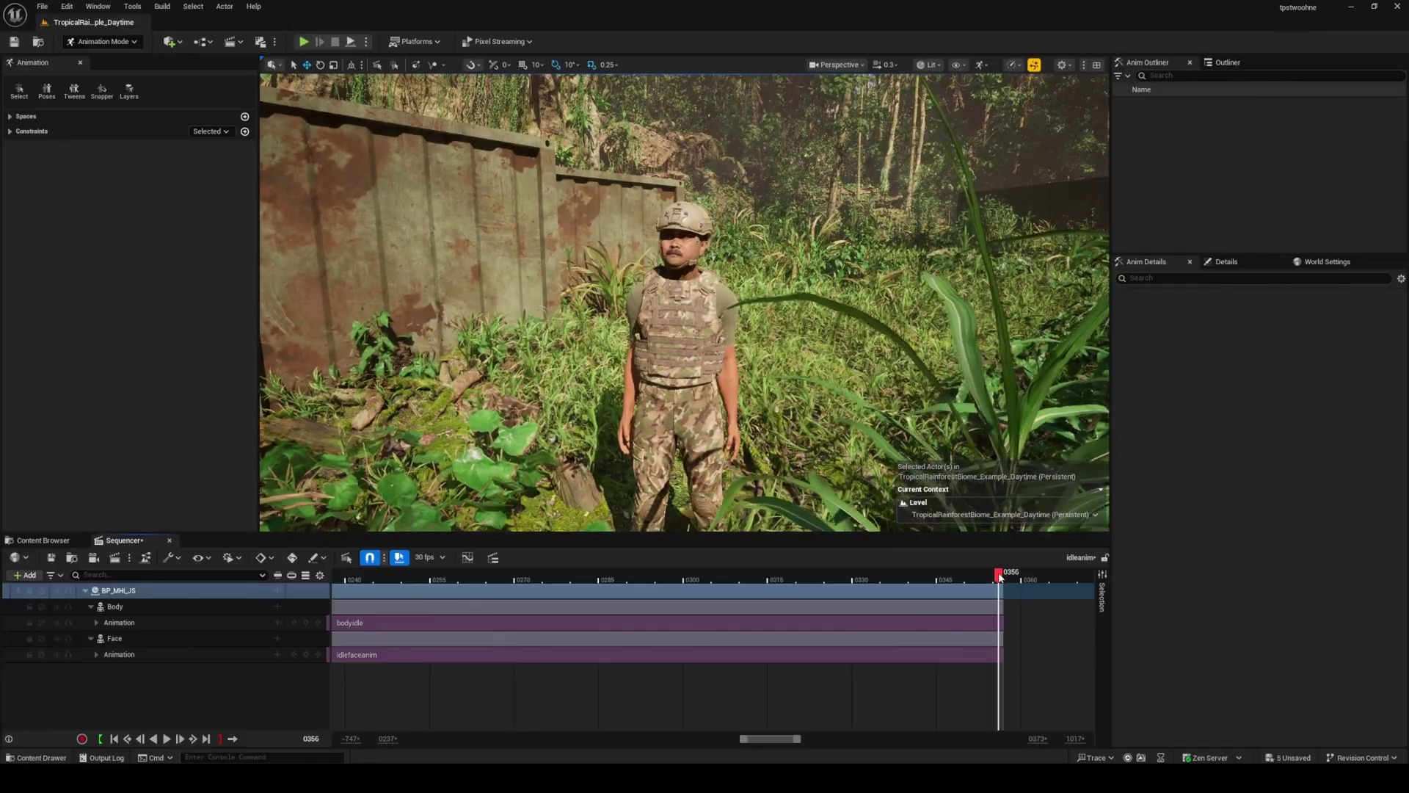
right_click(999, 577)
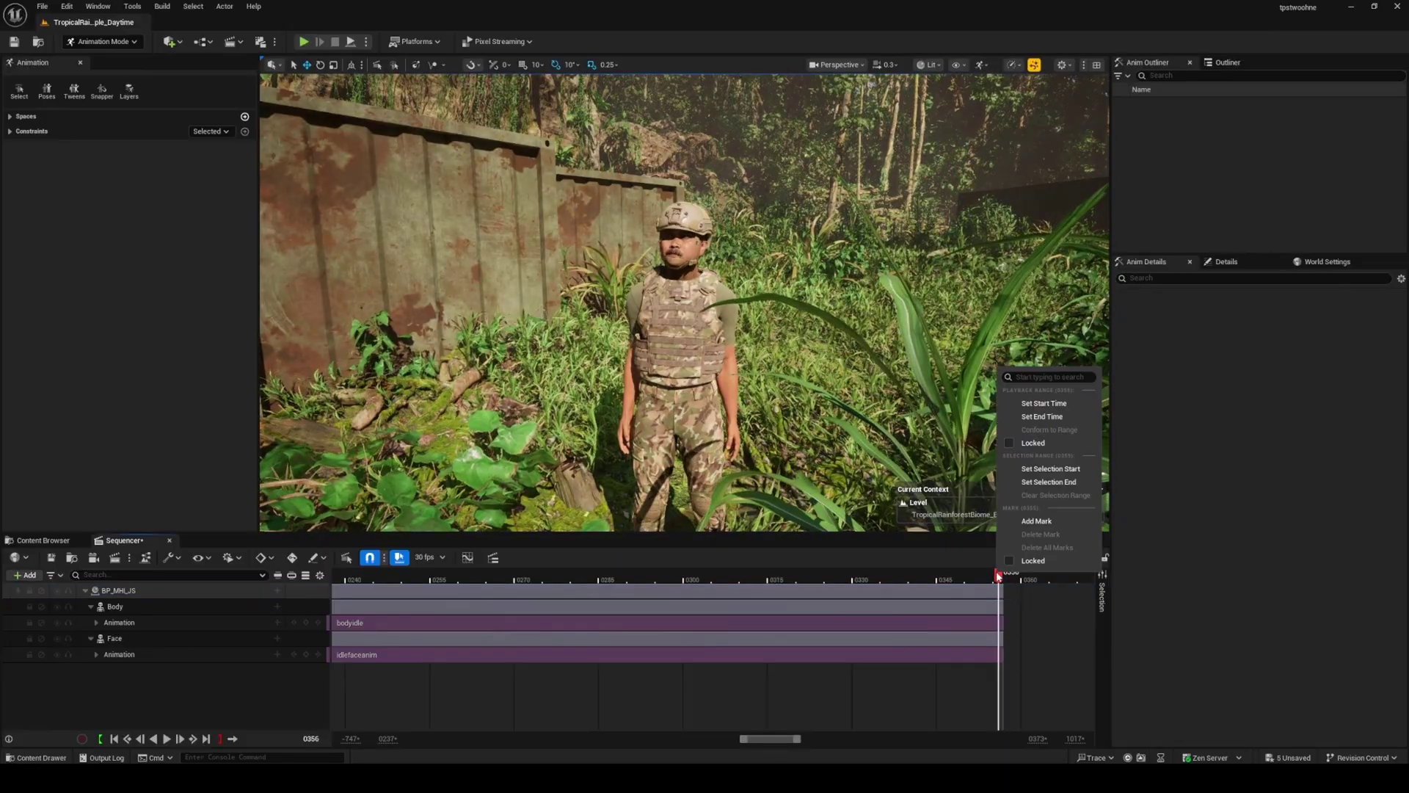
click(1035, 417)
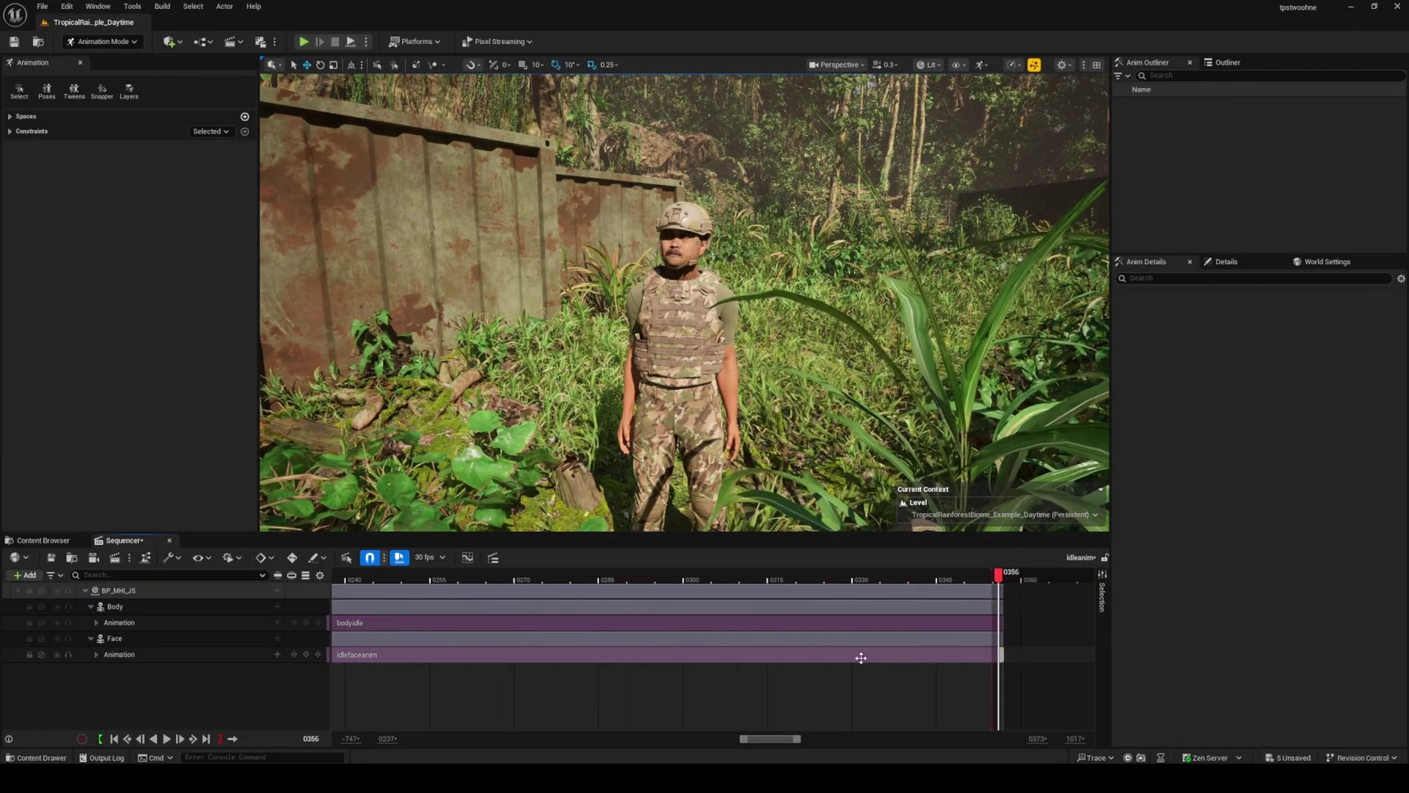
Play and scrub through the trimmed idle animation, then examine the soldier's pose from closer up.
ctrl+scroll(856, 654, down, 6)
key(space)
drag(852, 582, 939, 584)
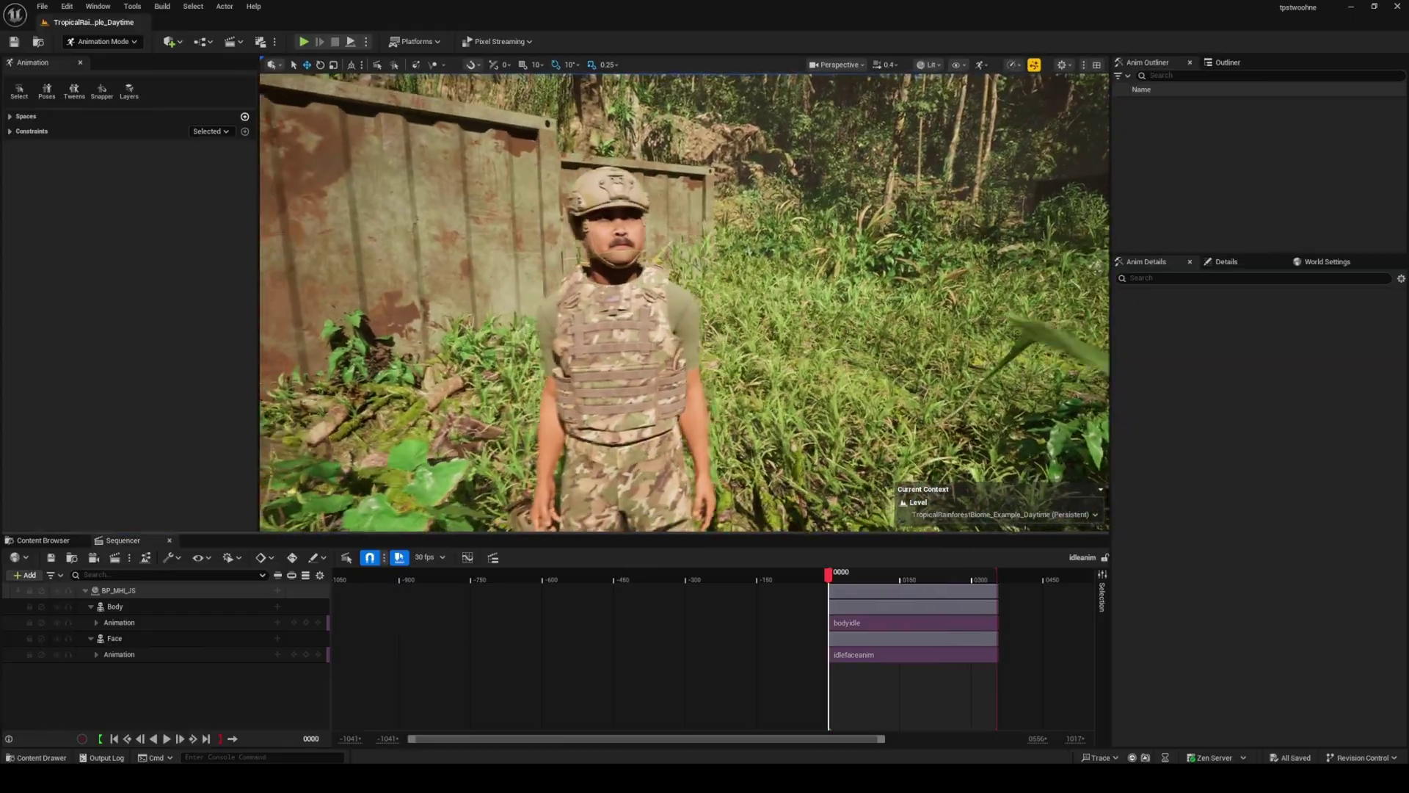
key(s)
key(w)
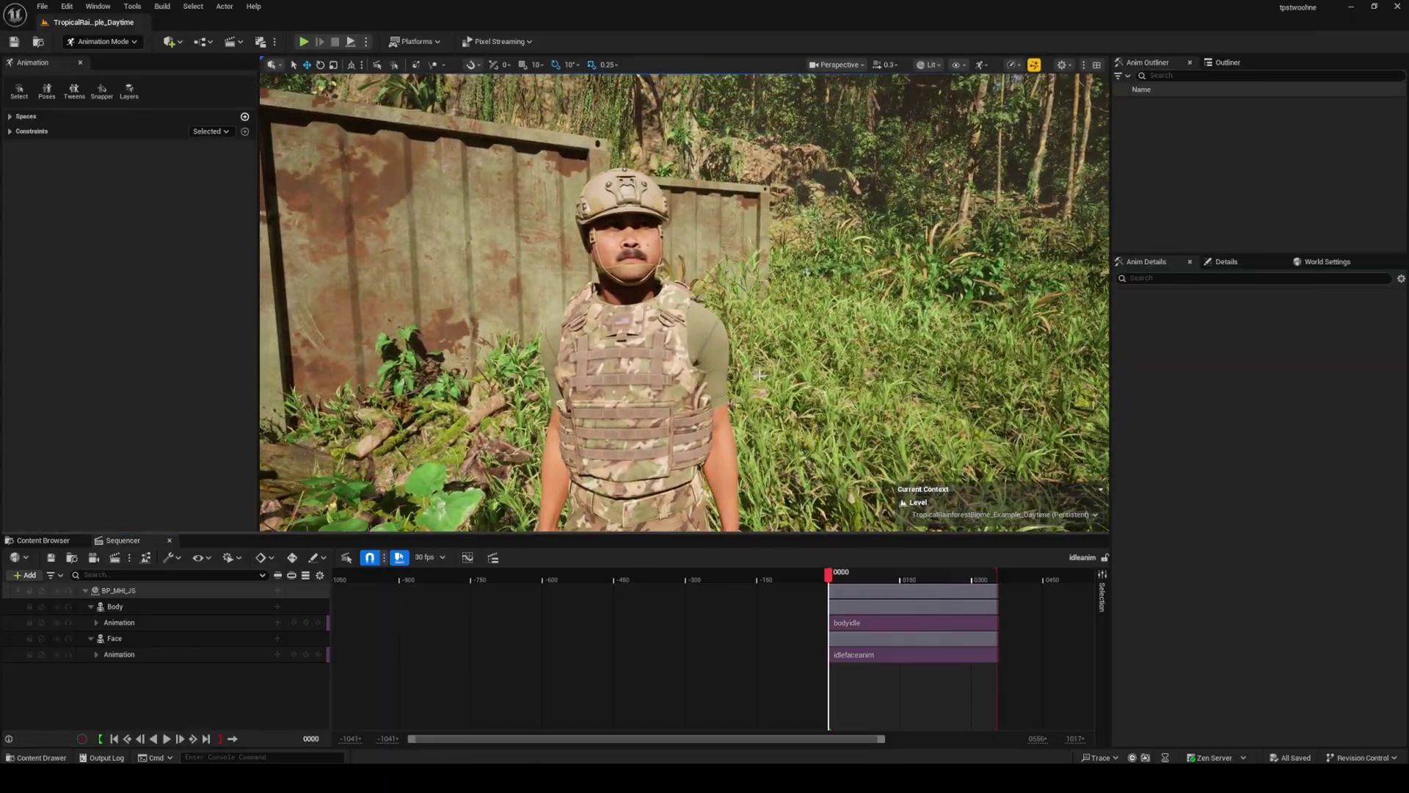
key(d)
mouse_move(639, 369)
right_down()
mouse_move(459, 369)
mouse_move(640, 369)
mouse_move(614, 356)
right_up()
scroll(639, 369, down, 1)
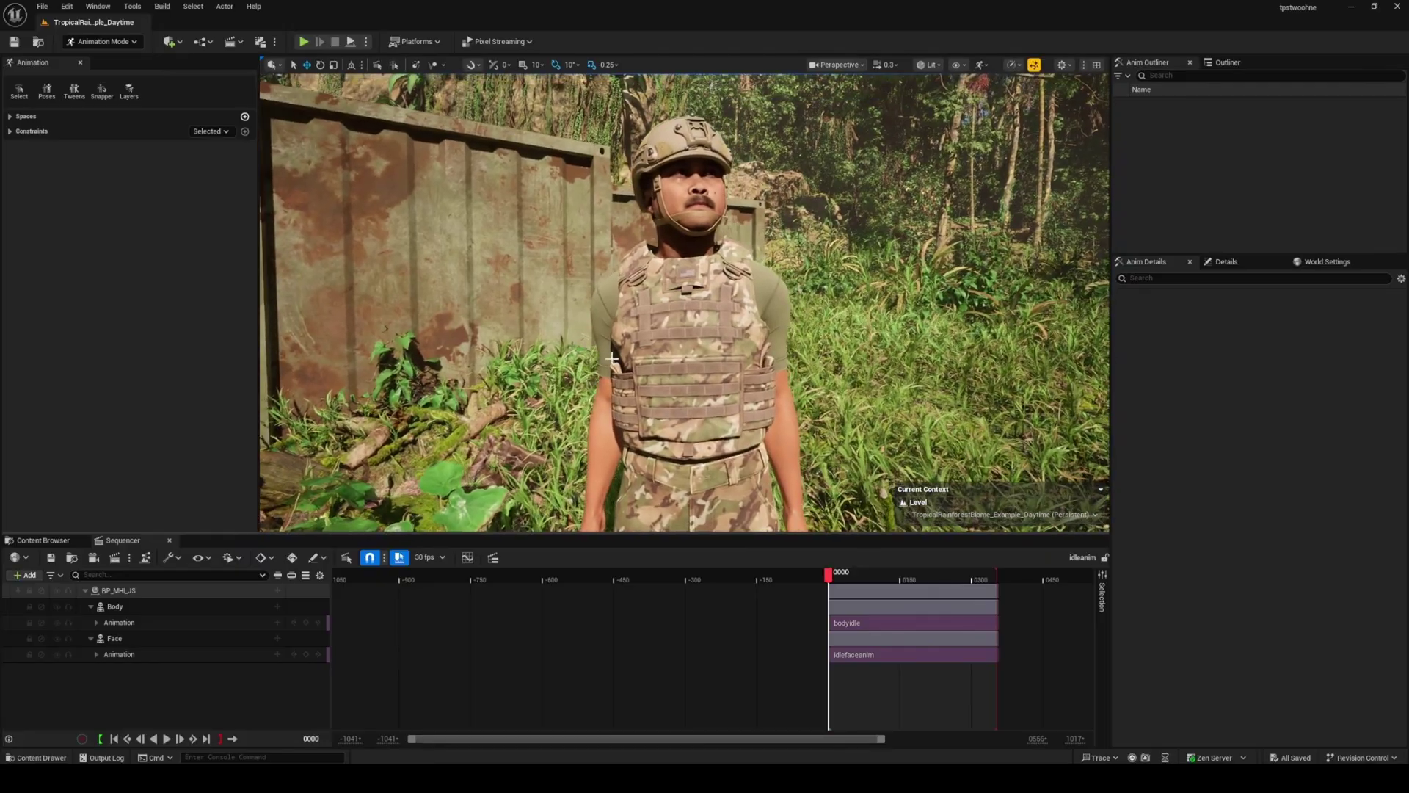
Bake the Body track to MetaHuman_ControlRig with Reduce Keys off and Reset Controls on.
right_click(165, 607)
mouse_move(247, 403)
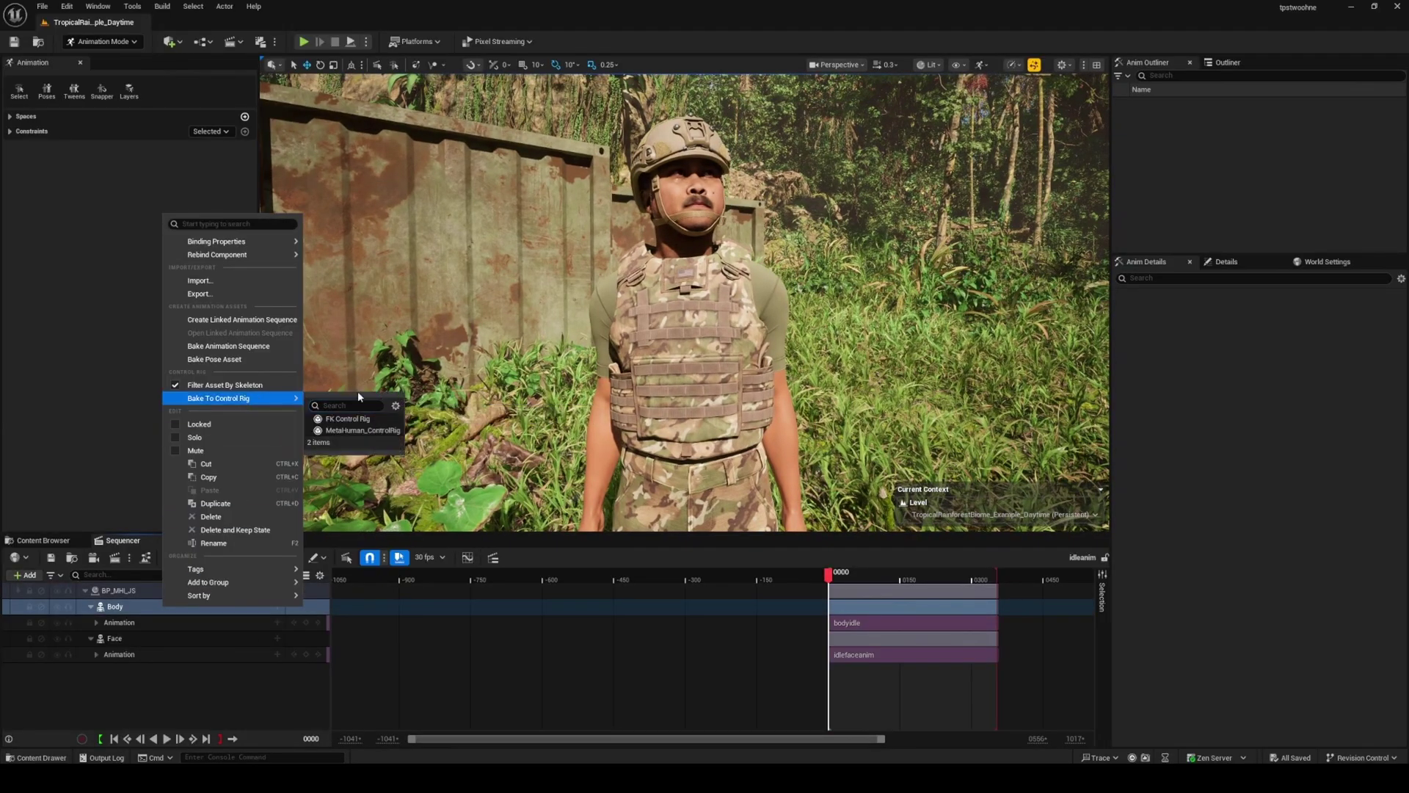
click(359, 430)
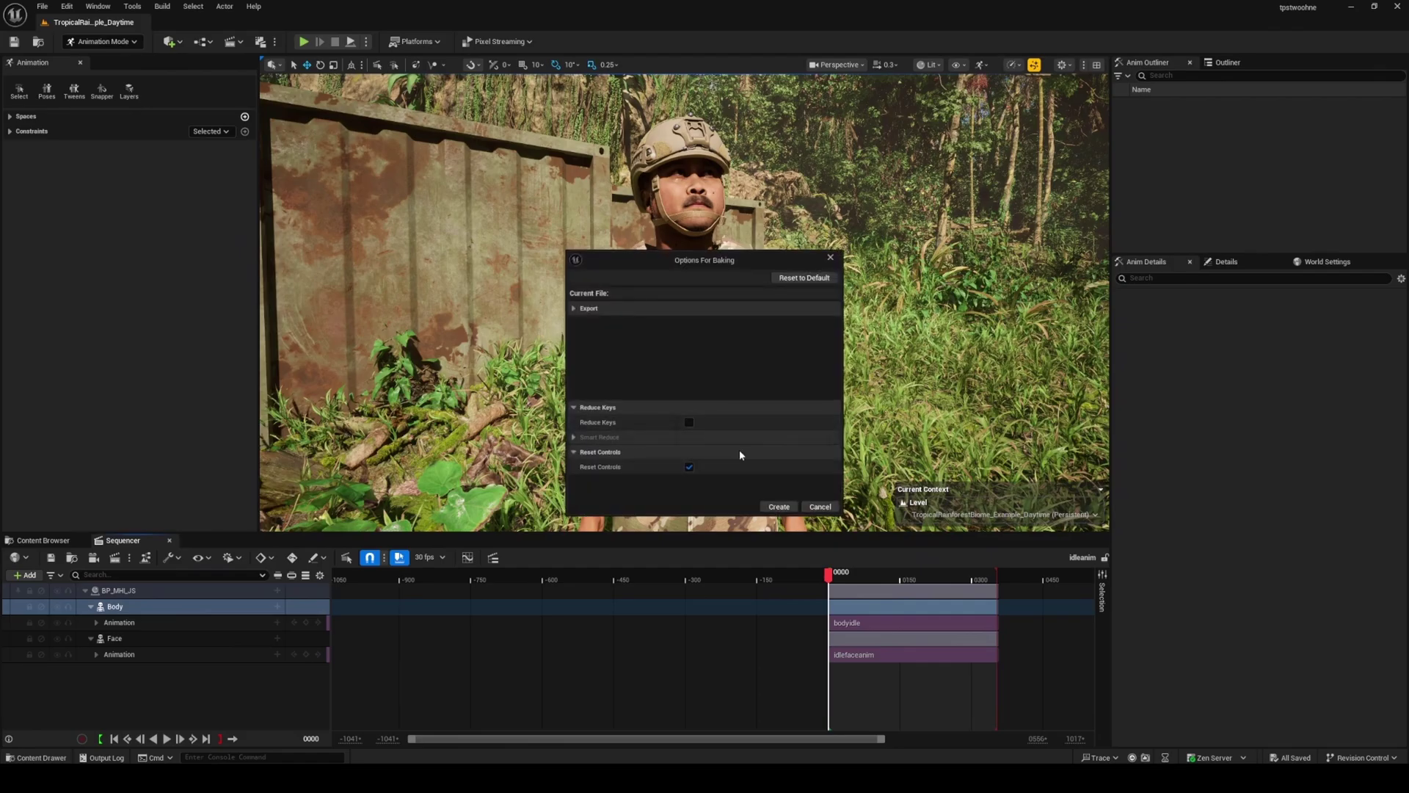
click(781, 510)
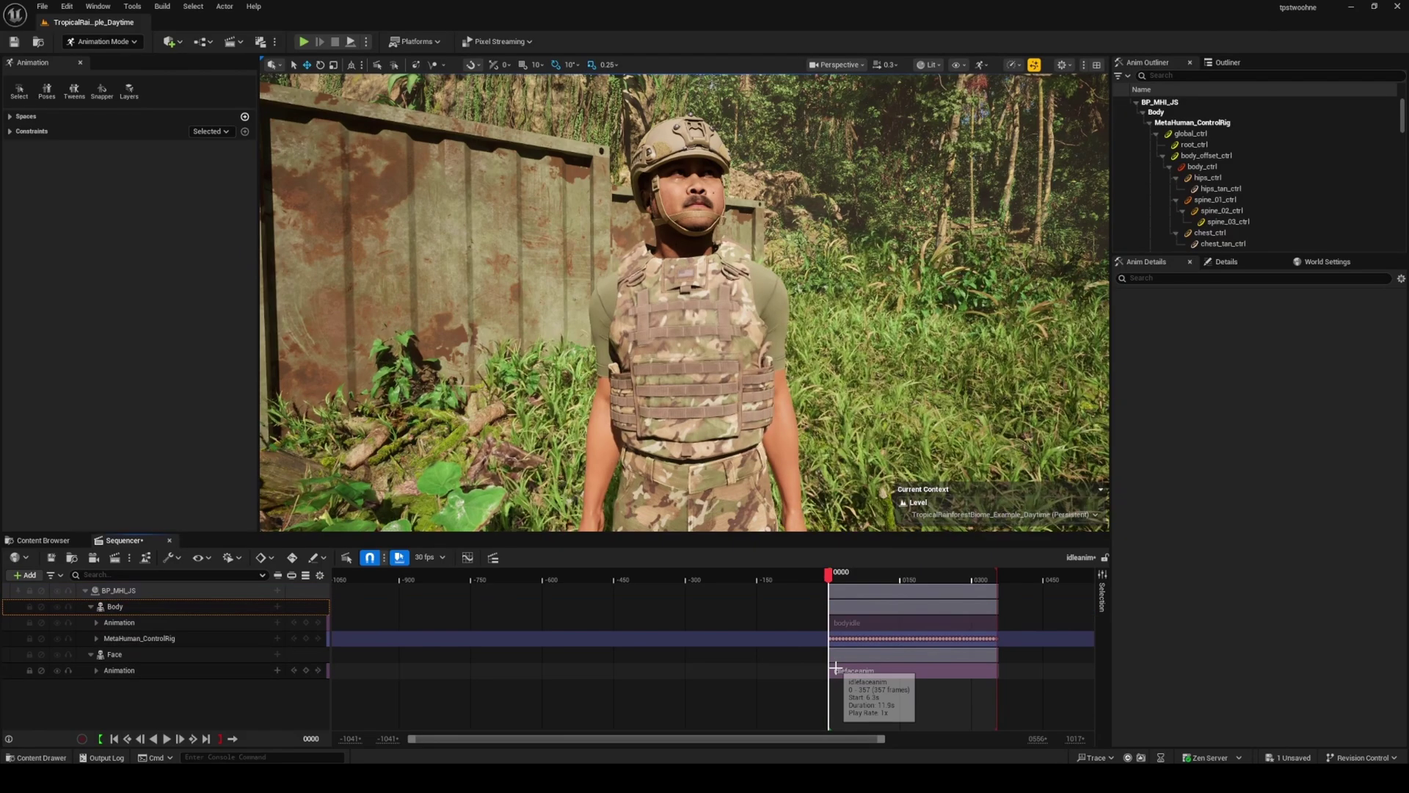
Add an additive section to the MetaHuman_ControlRig track and select the new layer.
click(210, 639)
click(277, 638)
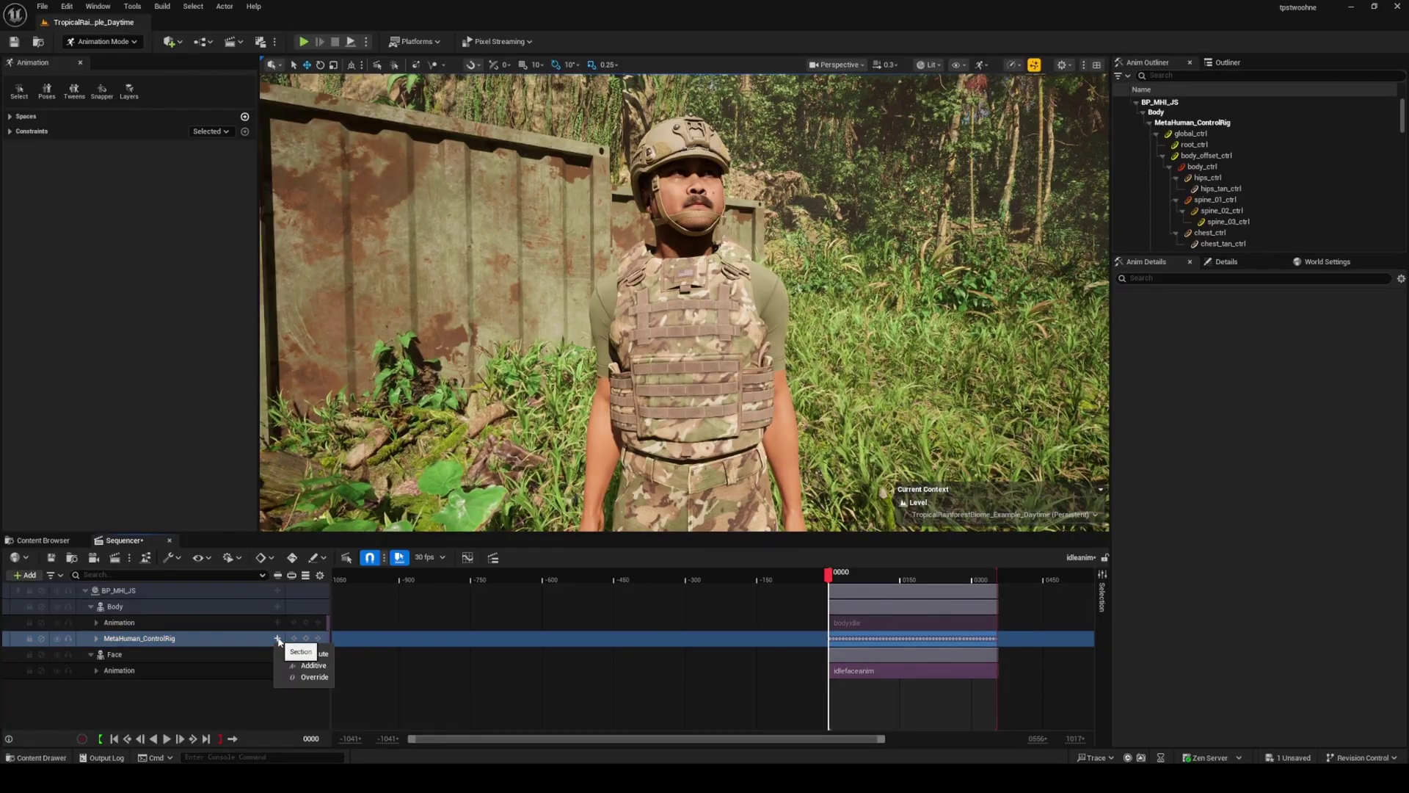
click(314, 664)
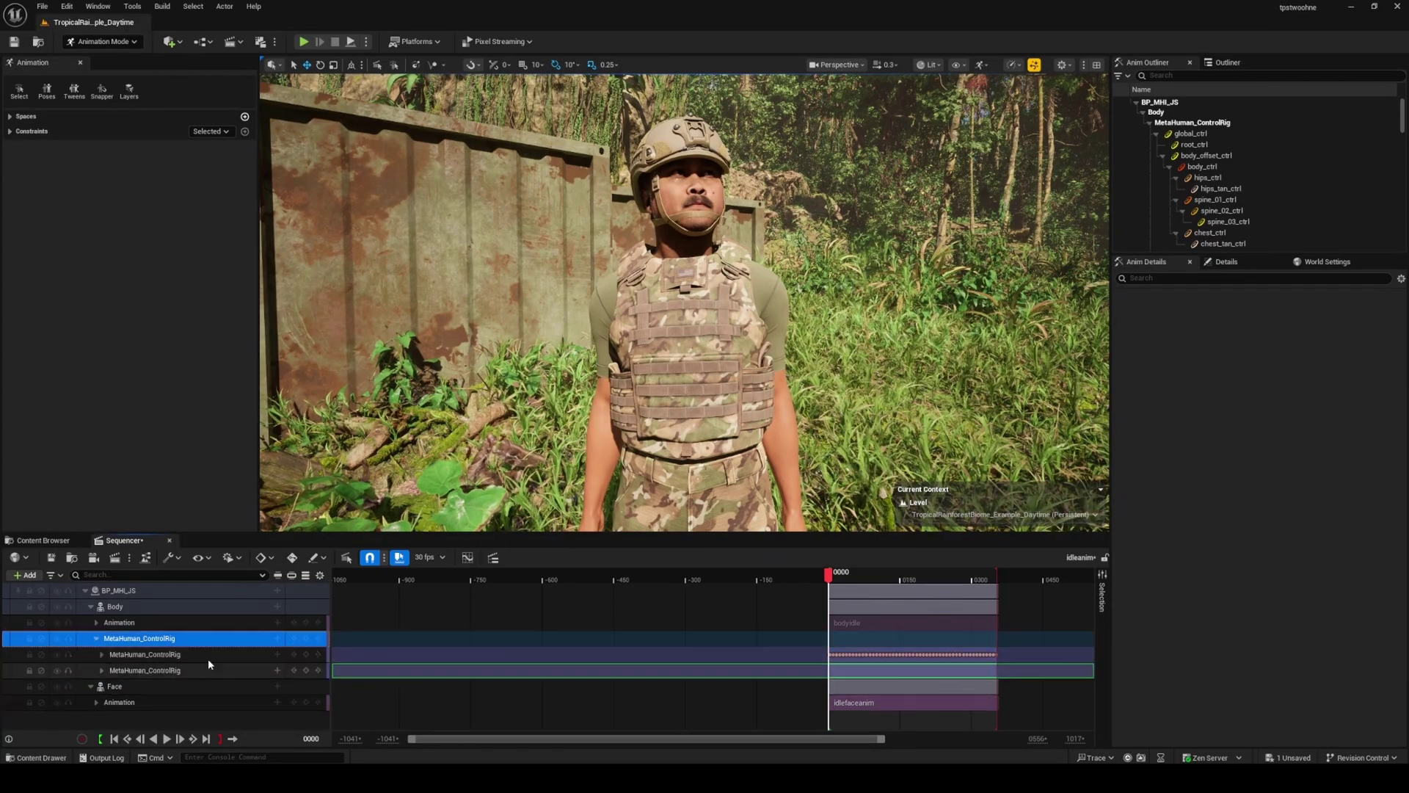
click(177, 670)
Display the rig controls around the soldier's body and select the additive MetaHuman_ControlRig section for editing.
right_drag(683, 302, 711, 270)
scroll(711, 270, down, 1)
key(g)
key(s)
right_drag(609, 320, 645, 314)
key(w)
click(607, 306)
key(a)
scroll(137, 617, up, 1)
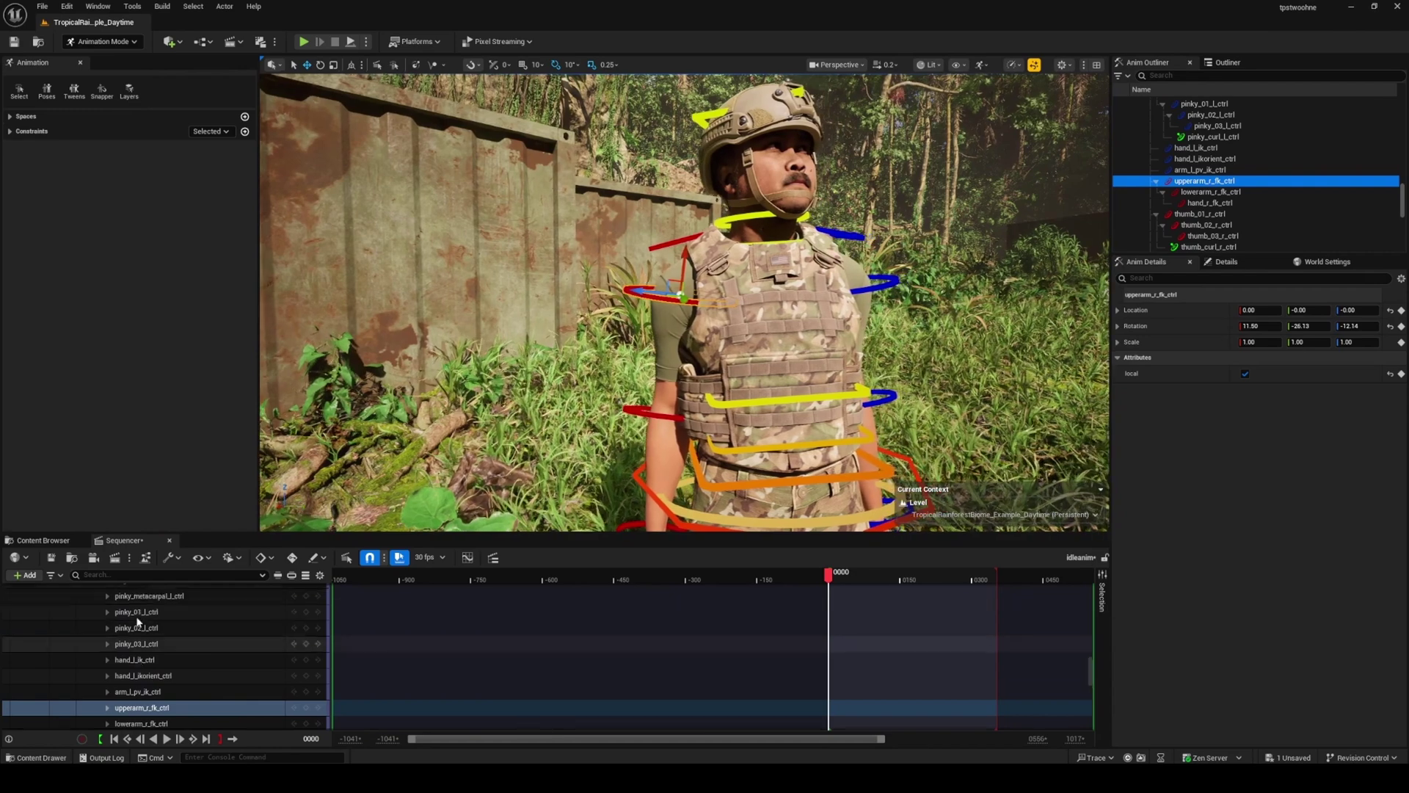
scroll(147, 625, up, 5)
scroll(183, 625, up, 10)
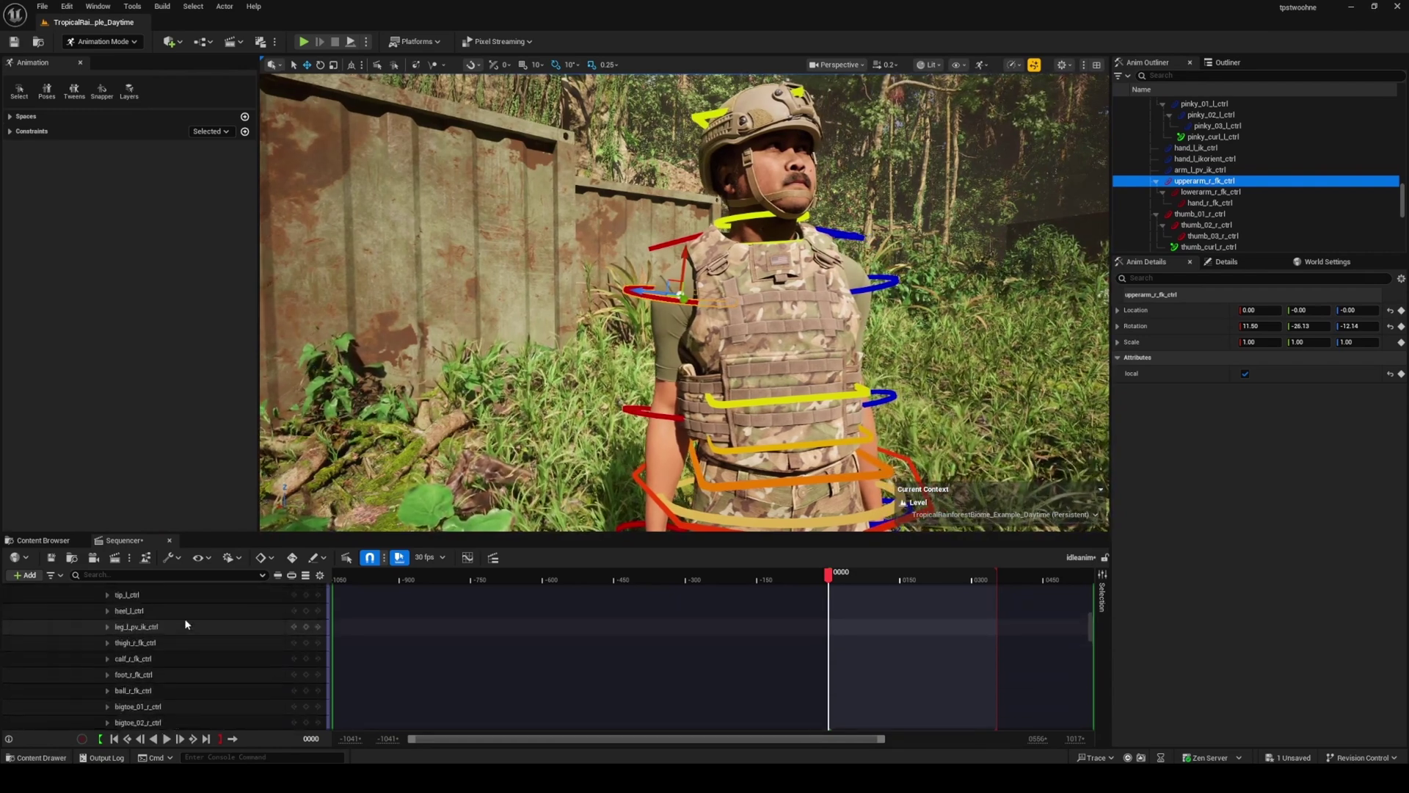
scroll(182, 627, up, 3)
click(166, 652)
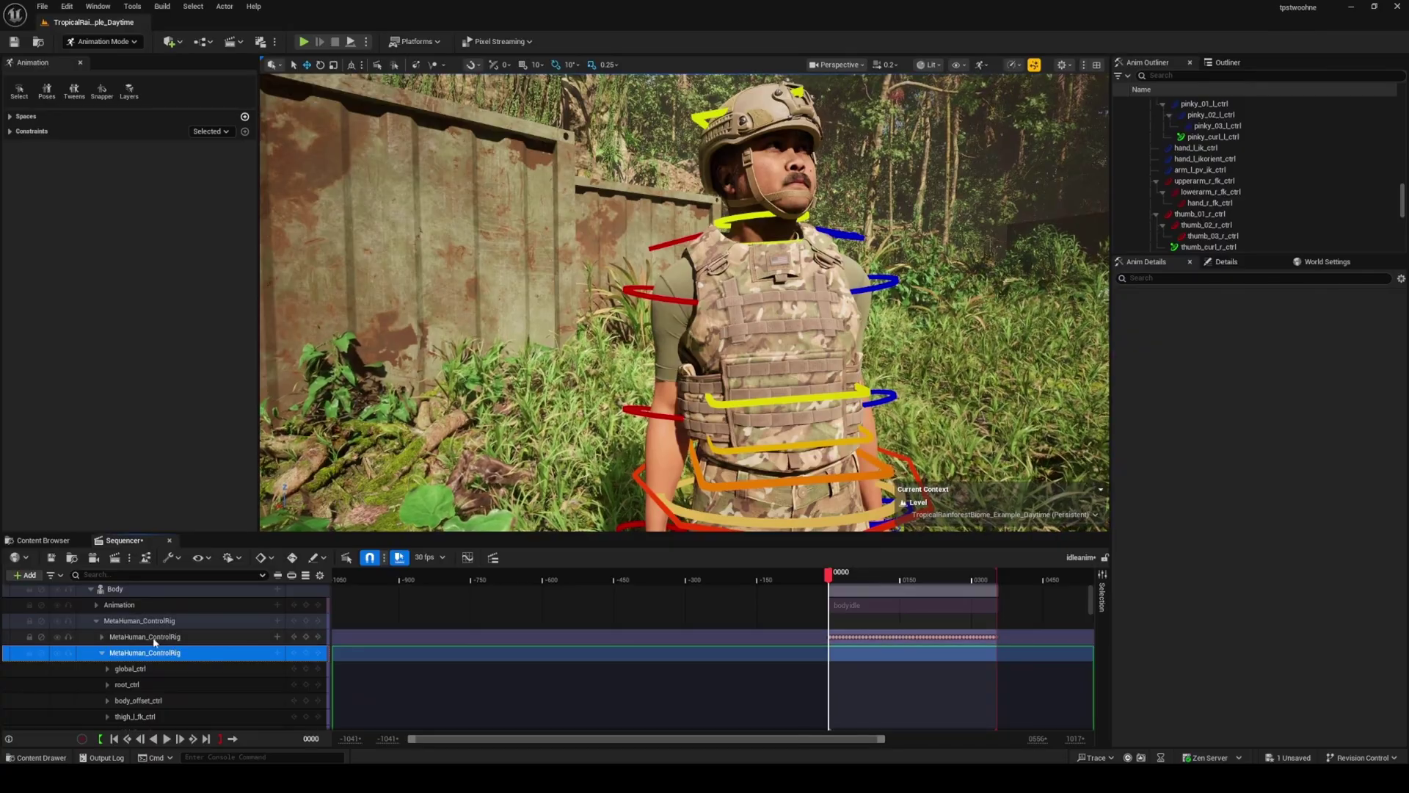
Turn off rotation snapping and rotate upperarm_r_fk_ctrl about 12 degrees so the right arm moves away from the torso.
click(646, 295)
right_drag(607, 172, 623, 187)
key(e)
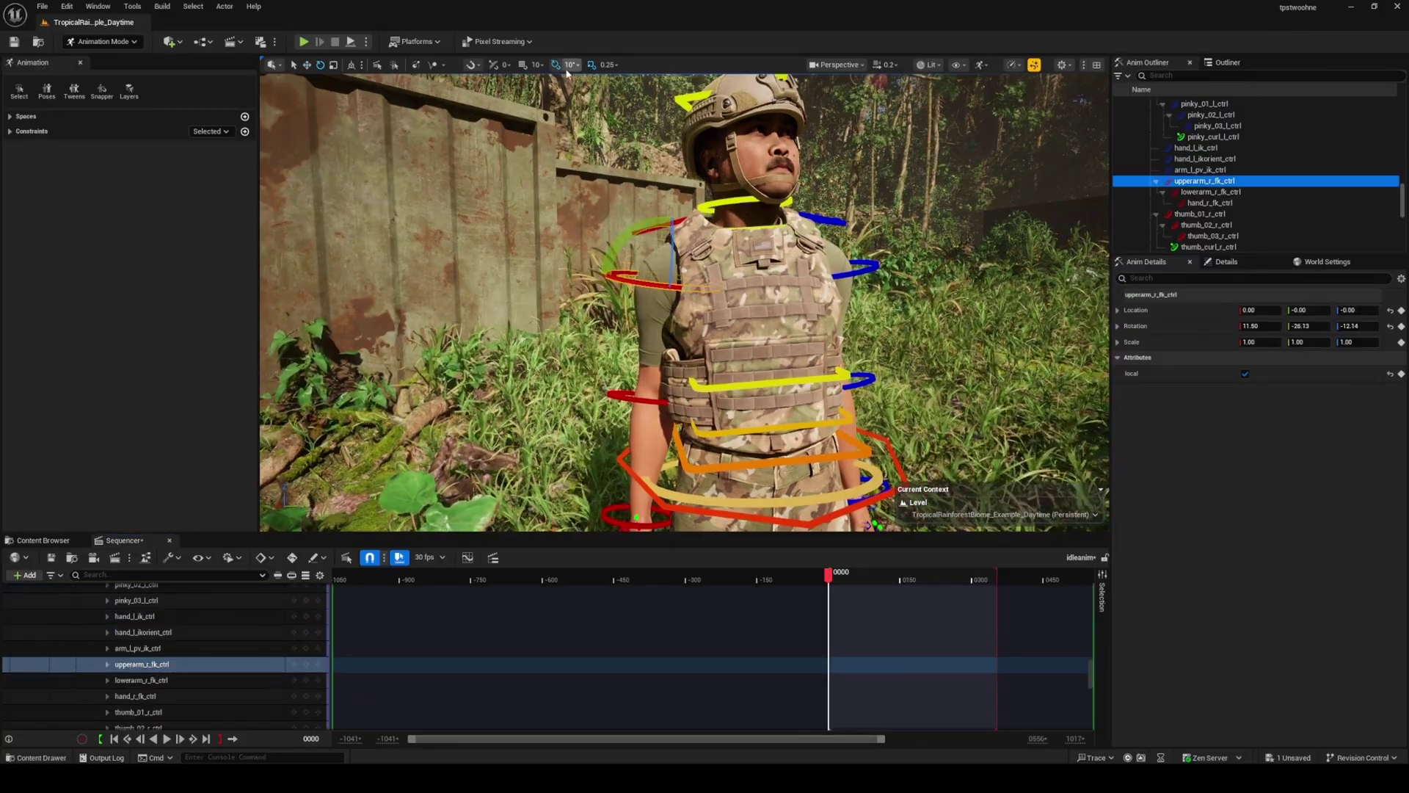
right_drag(727, 257, 701, 246)
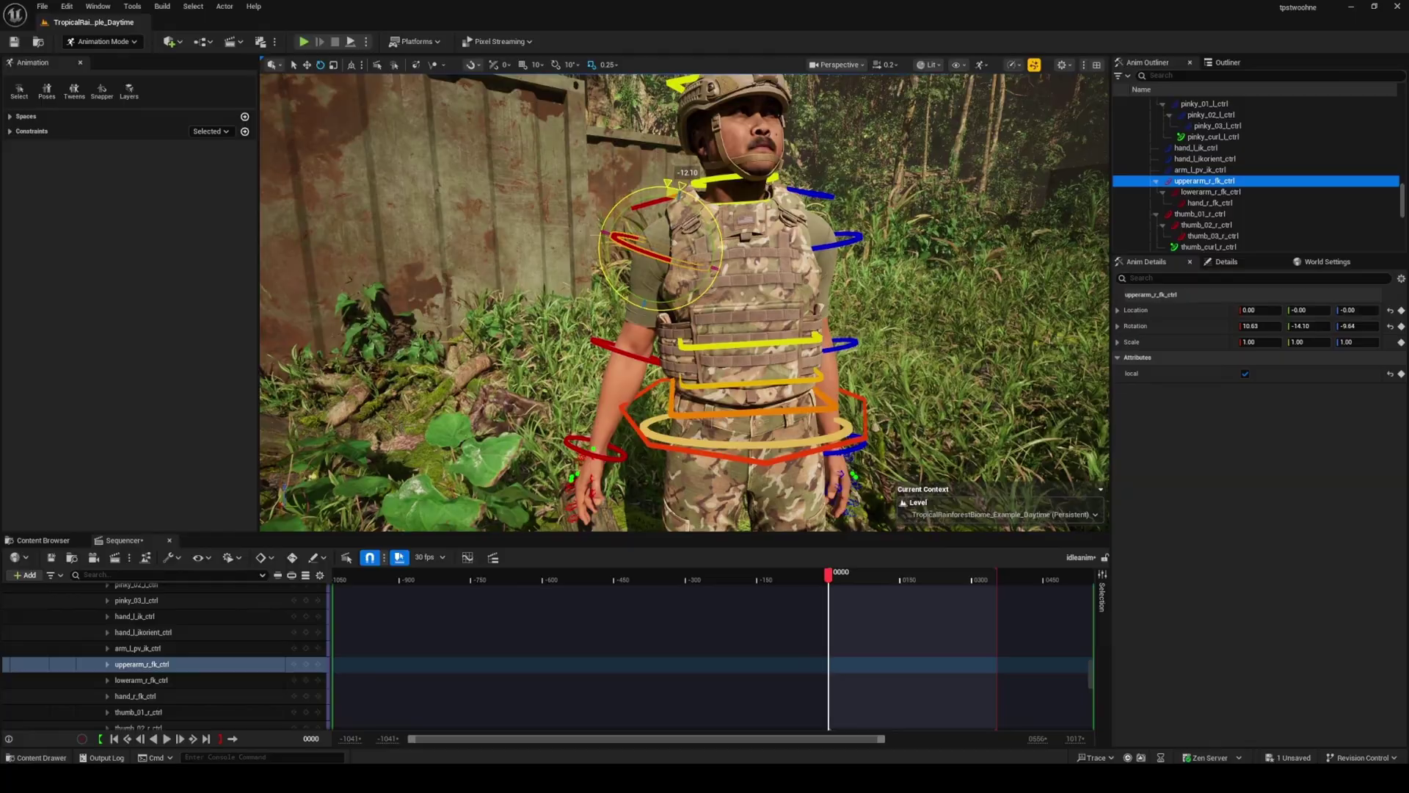
Rotate upperarm_l_fk_ctrl outward so the left arm moves away from the vest like the right one.
right_drag(811, 232, 763, 232)
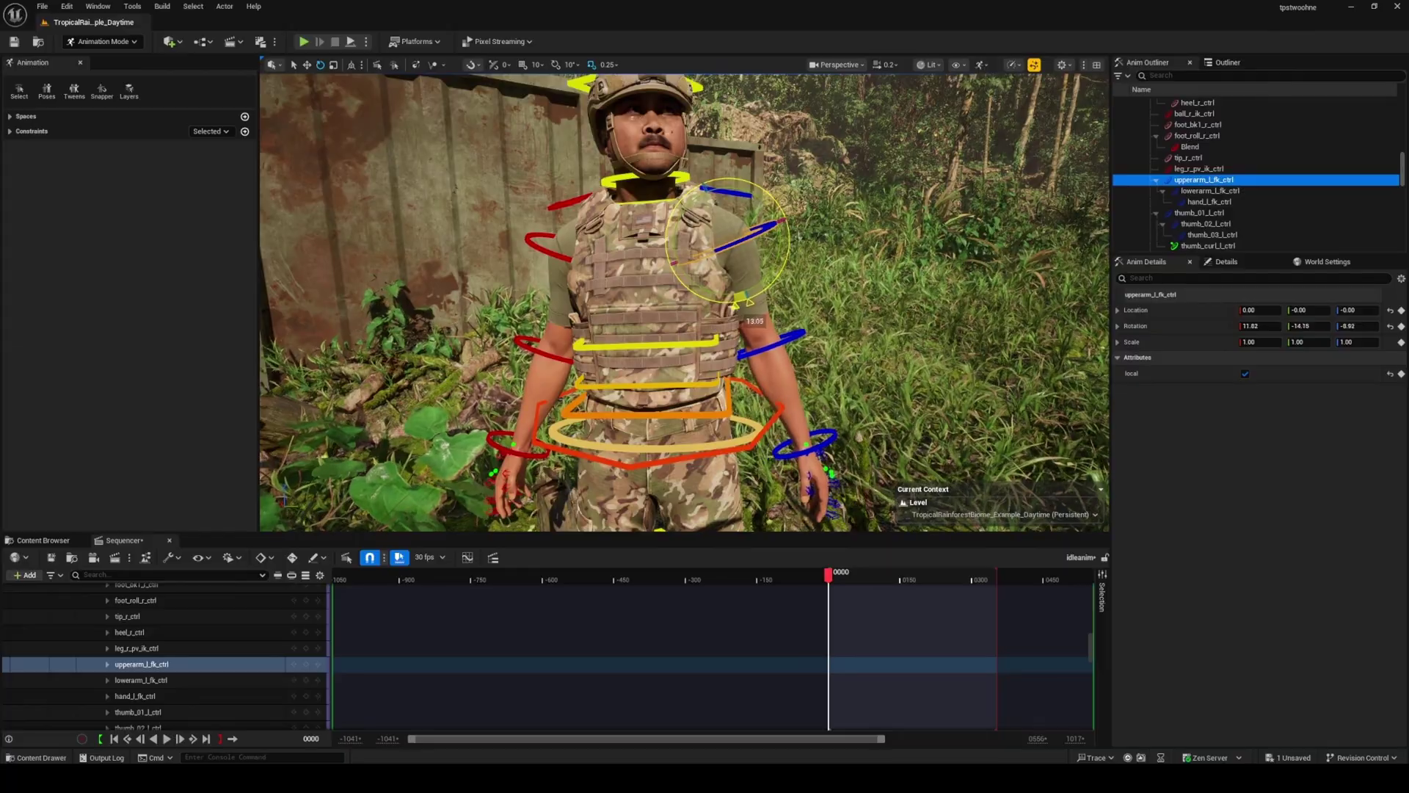
key(s)
scroll(748, 301, up, 1)
right_drag(742, 301, 743, 301)
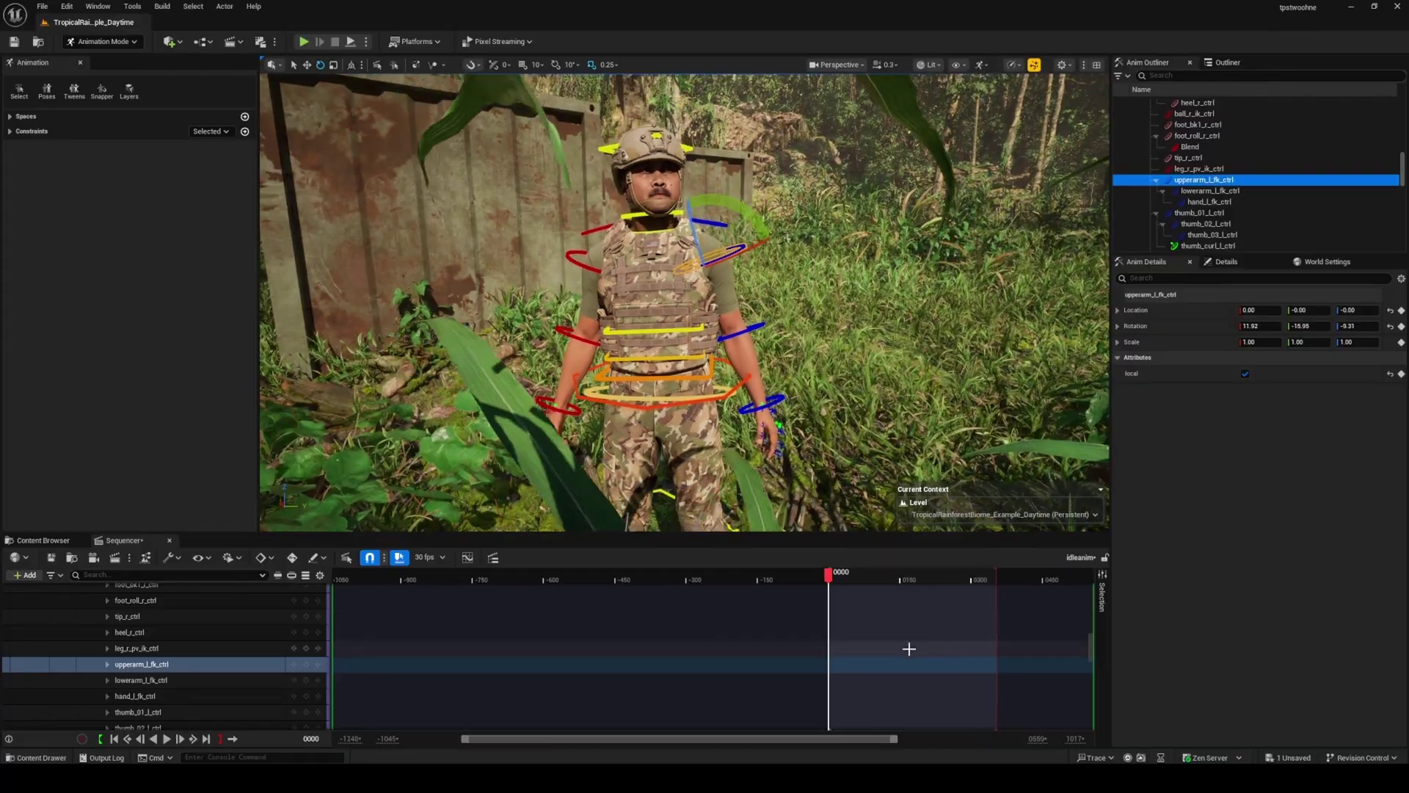
Key upperarm_l_fk_ctrl and upperarm_r_fk_ctrl at frame 0 of the additive layer.
ctrl+scroll(908, 651, down, 4)
ctrl+scroll(906, 652, up, 5)
right_drag(899, 652, 719, 636)
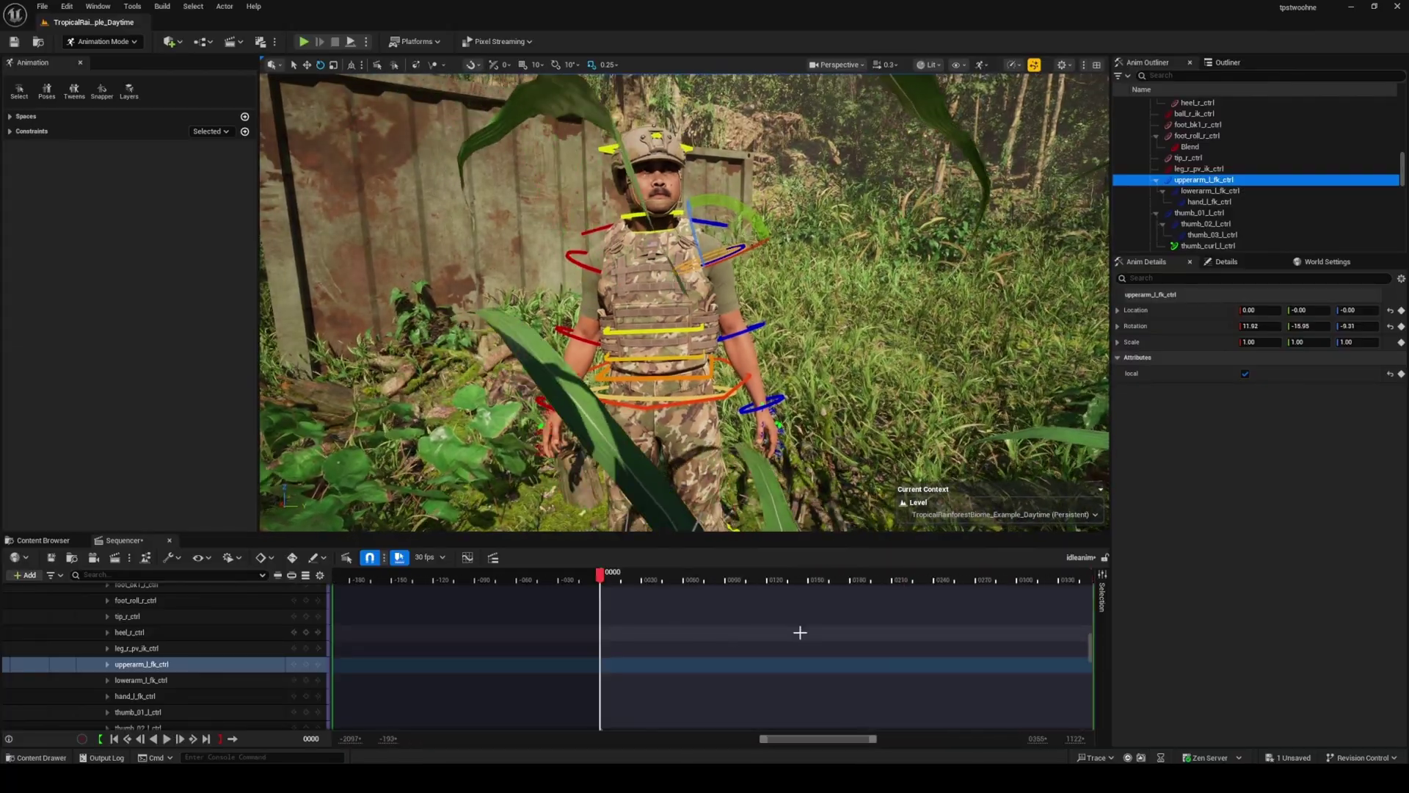
ctrl+scroll(800, 632, down, 3)
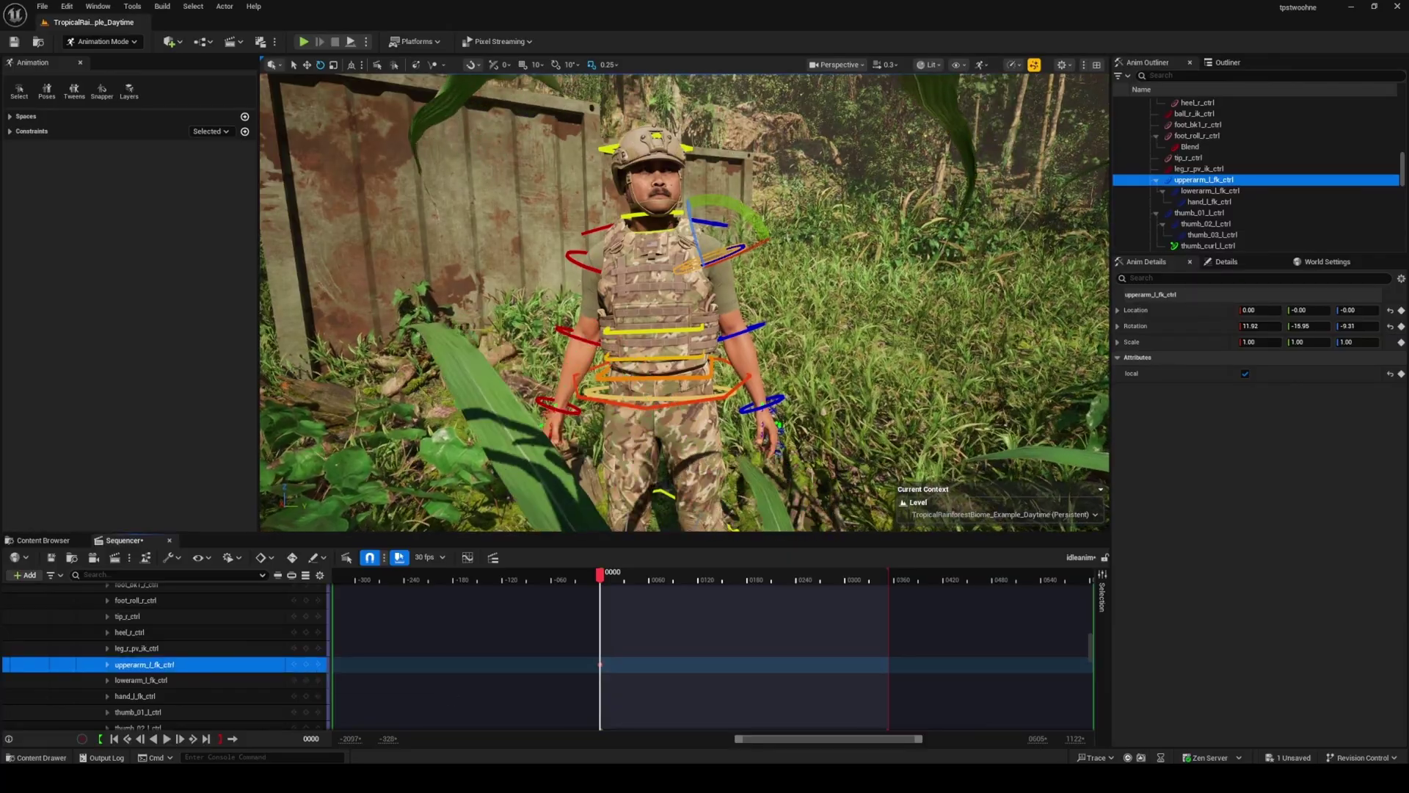
click(576, 257)
click(308, 664)
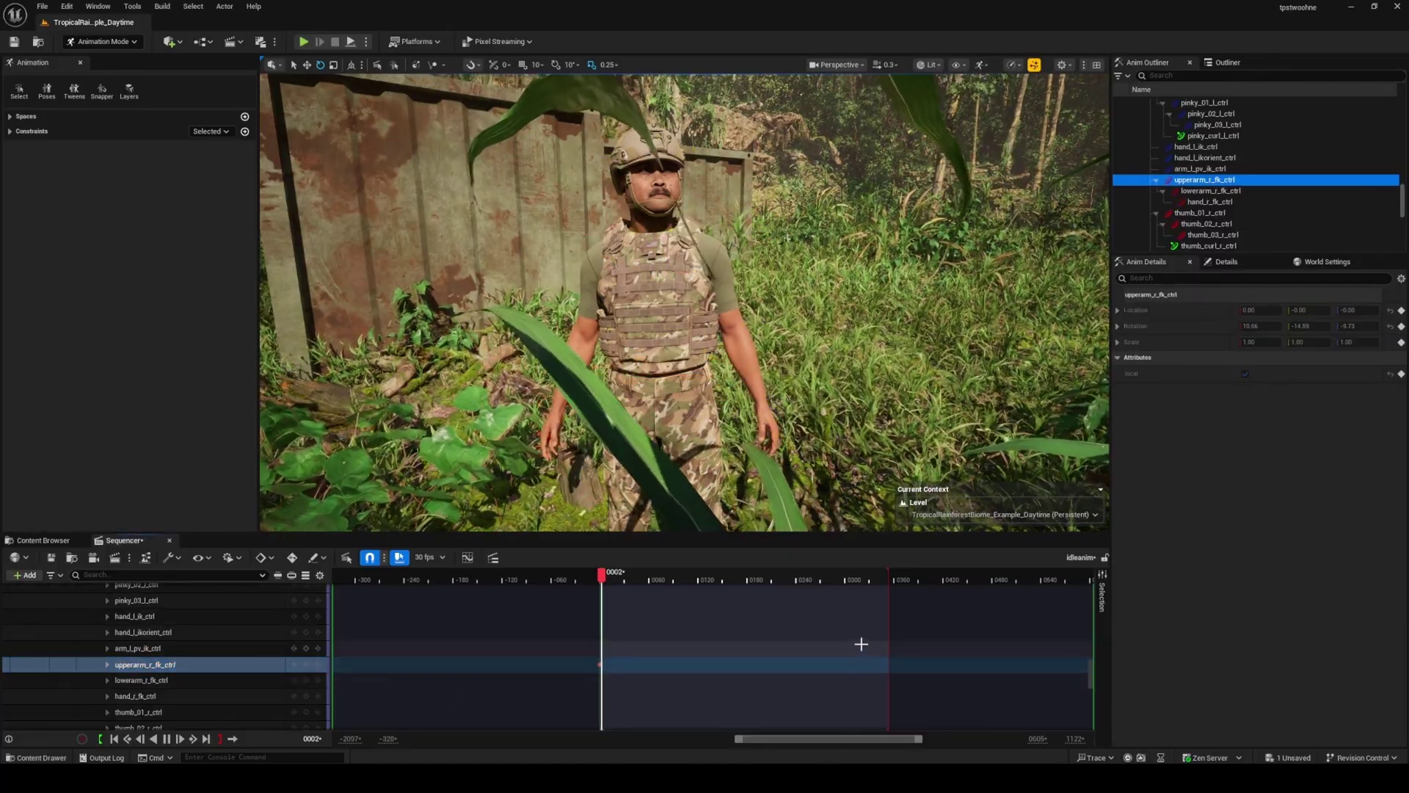
Play back the corrected animation and inspect the soldier's arms from the side and the front.
key(a)
right_drag(684, 302, 917, 297)
scroll(684, 302, up, 1)
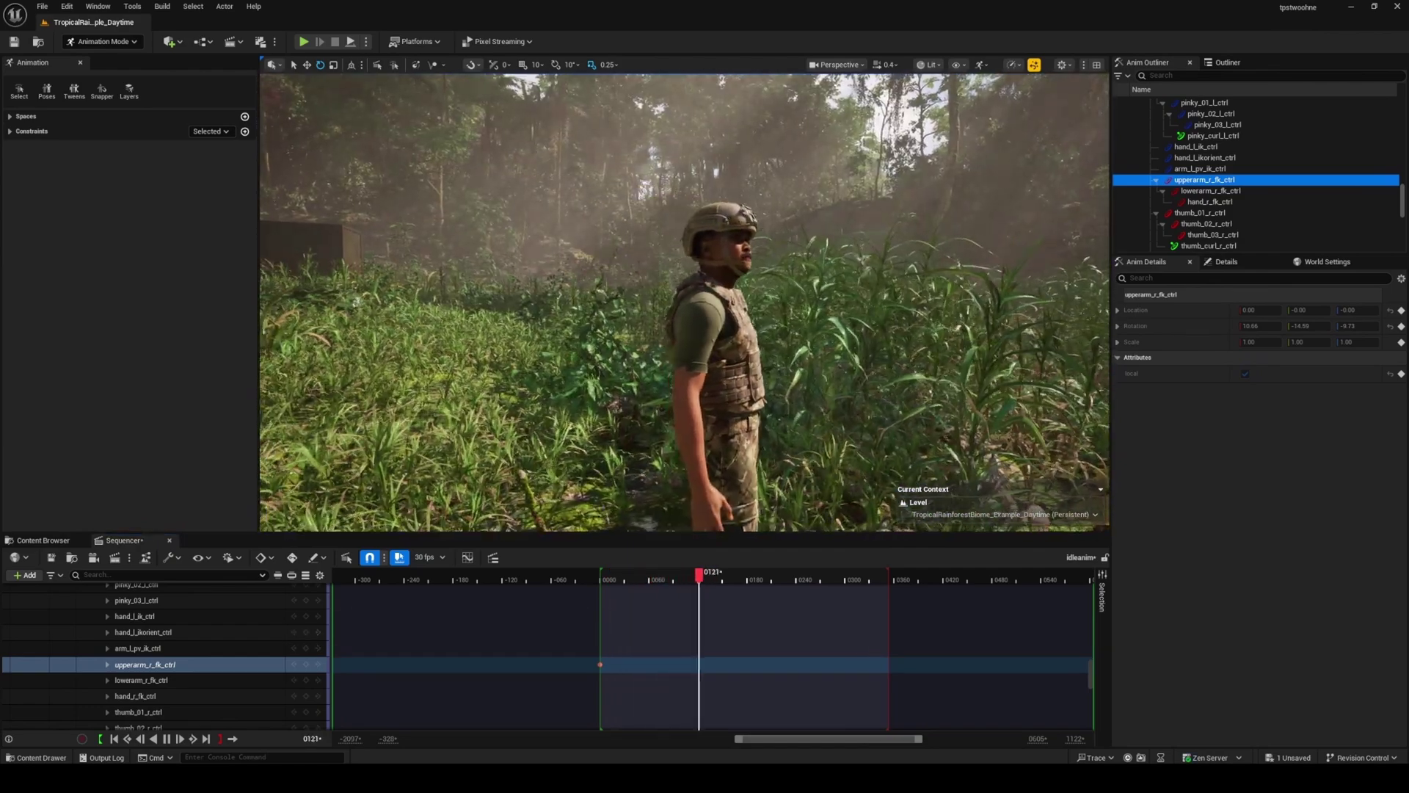
key(d)
right_drag(684, 302, 455, 345)
right_drag(748, 308, 734, 308)
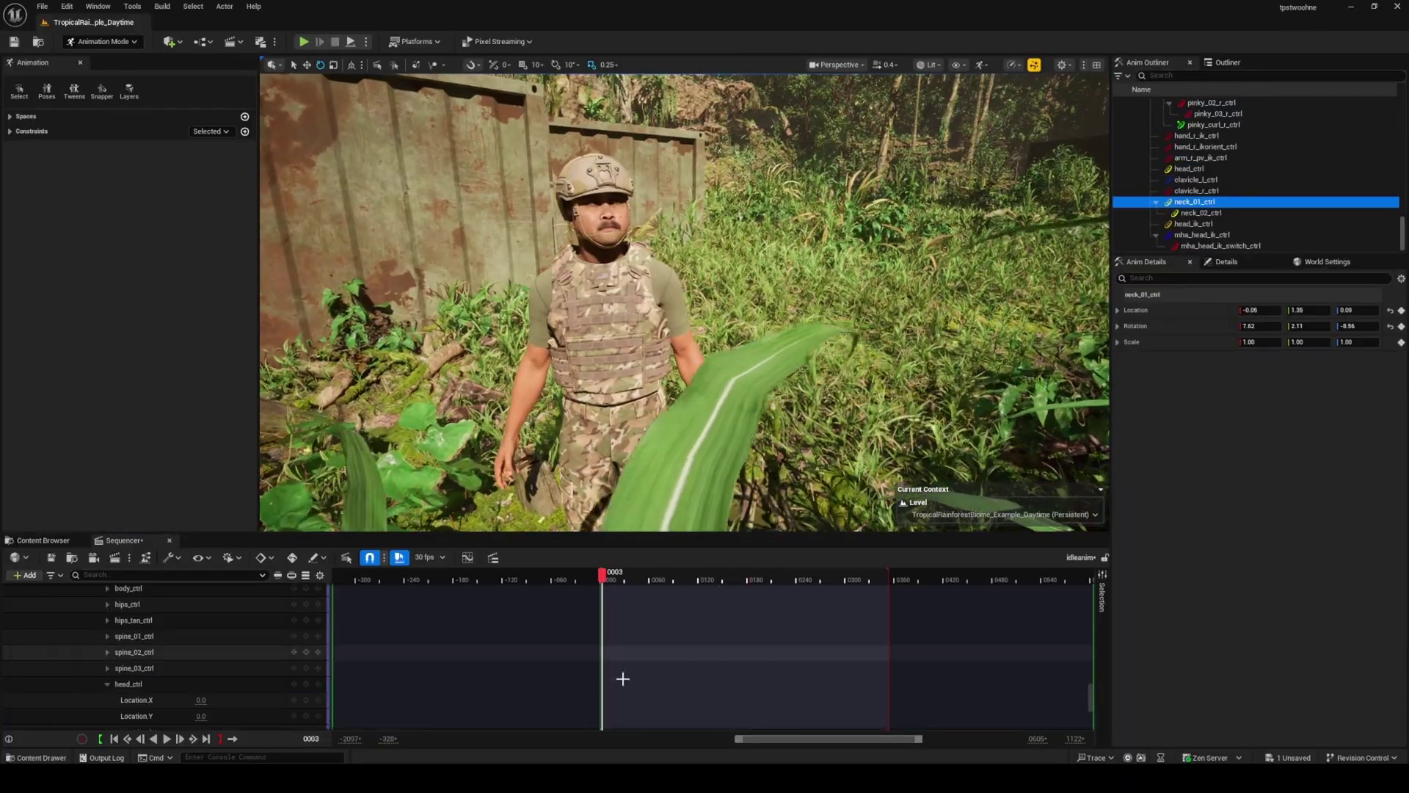
Collapse the BP_MHI_JS track and save the idleanim level sequence.
drag(1091, 694, 1089, 556)
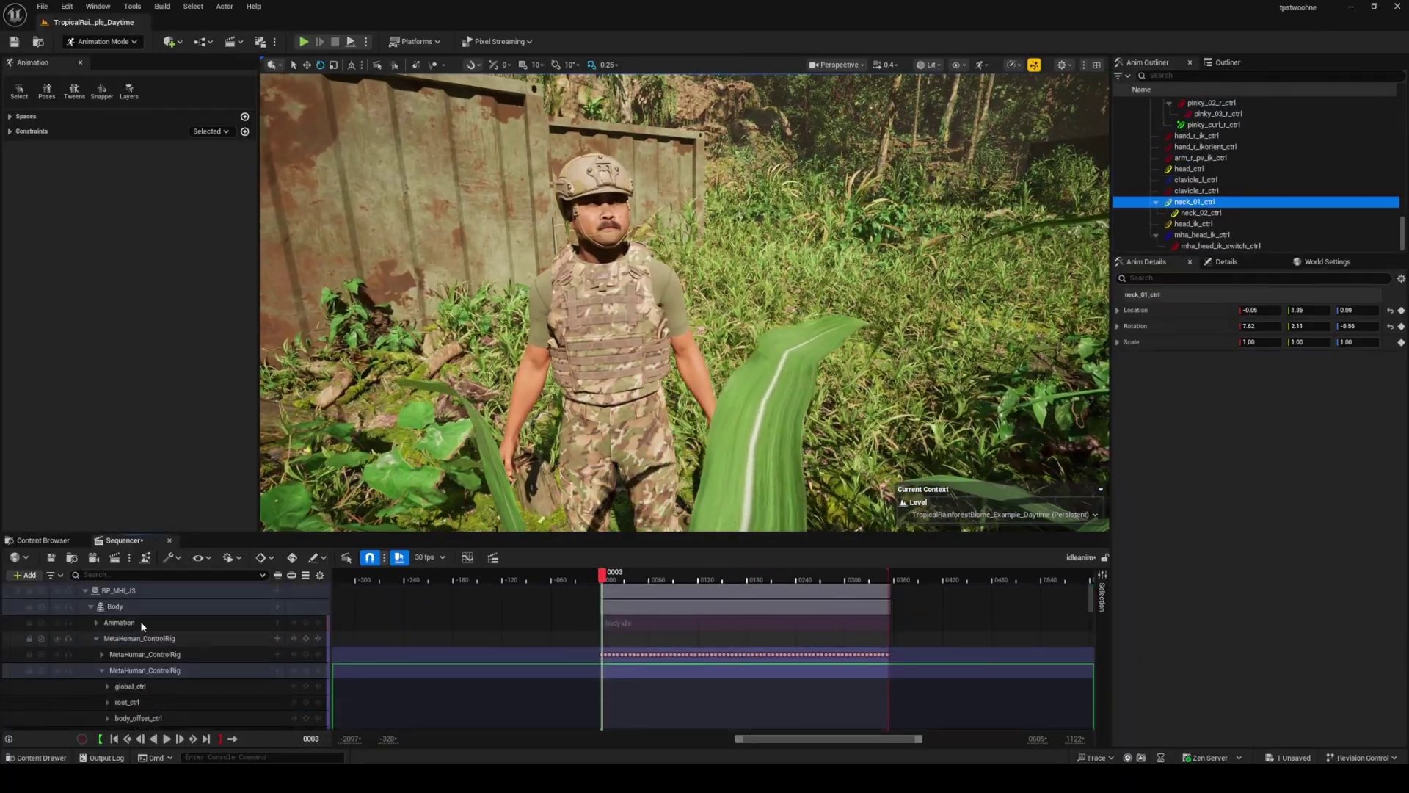
click(85, 590)
click(52, 558)
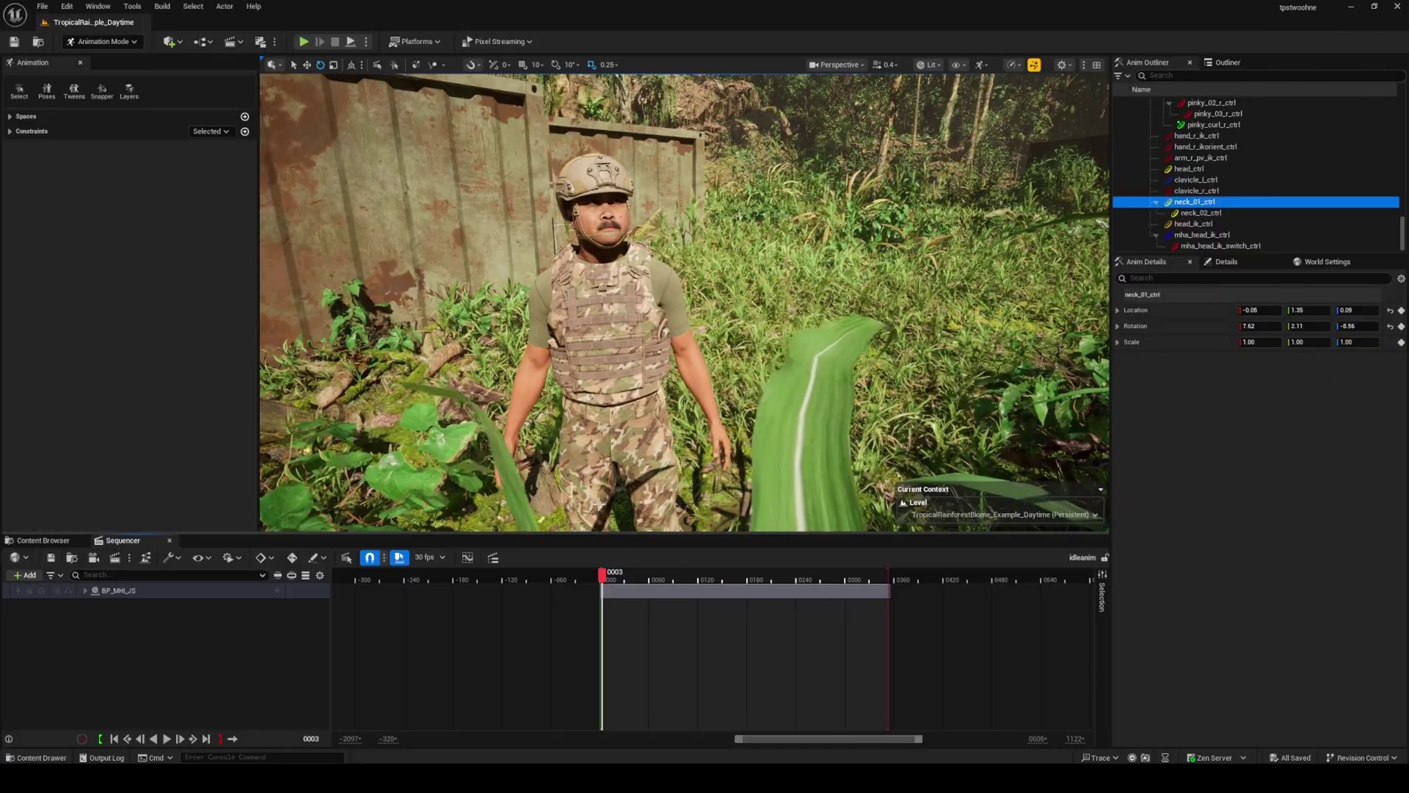
Close the Sequencer and return to Selection Mode in the level.
right_drag(602, 441, 568, 414)
scroll(646, 429, up, 2)
key(s)
scroll(558, 414, down, 1)
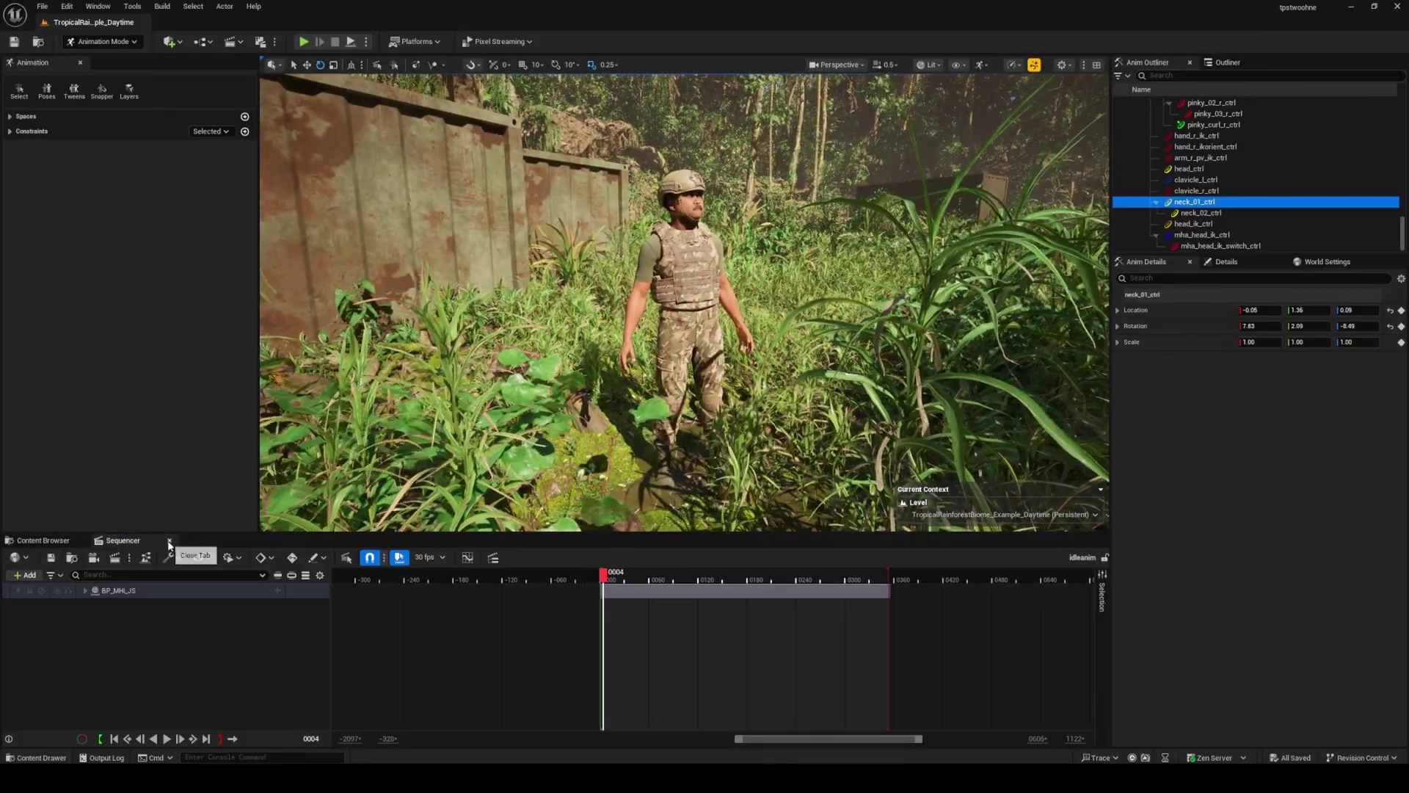
key(shift+1)
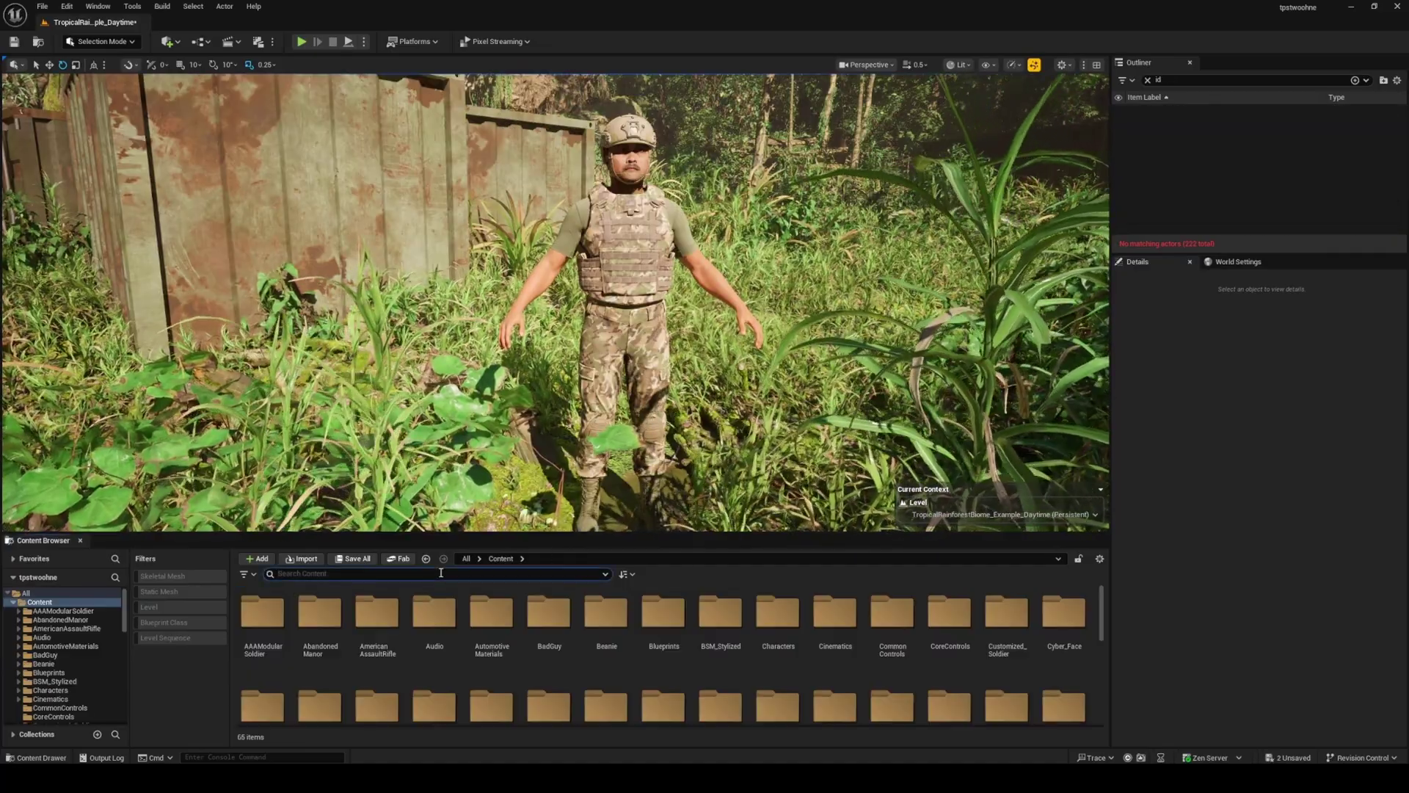
Search the project content for idleanim and place that level sequence in the level beside the soldier.
click(440, 573)
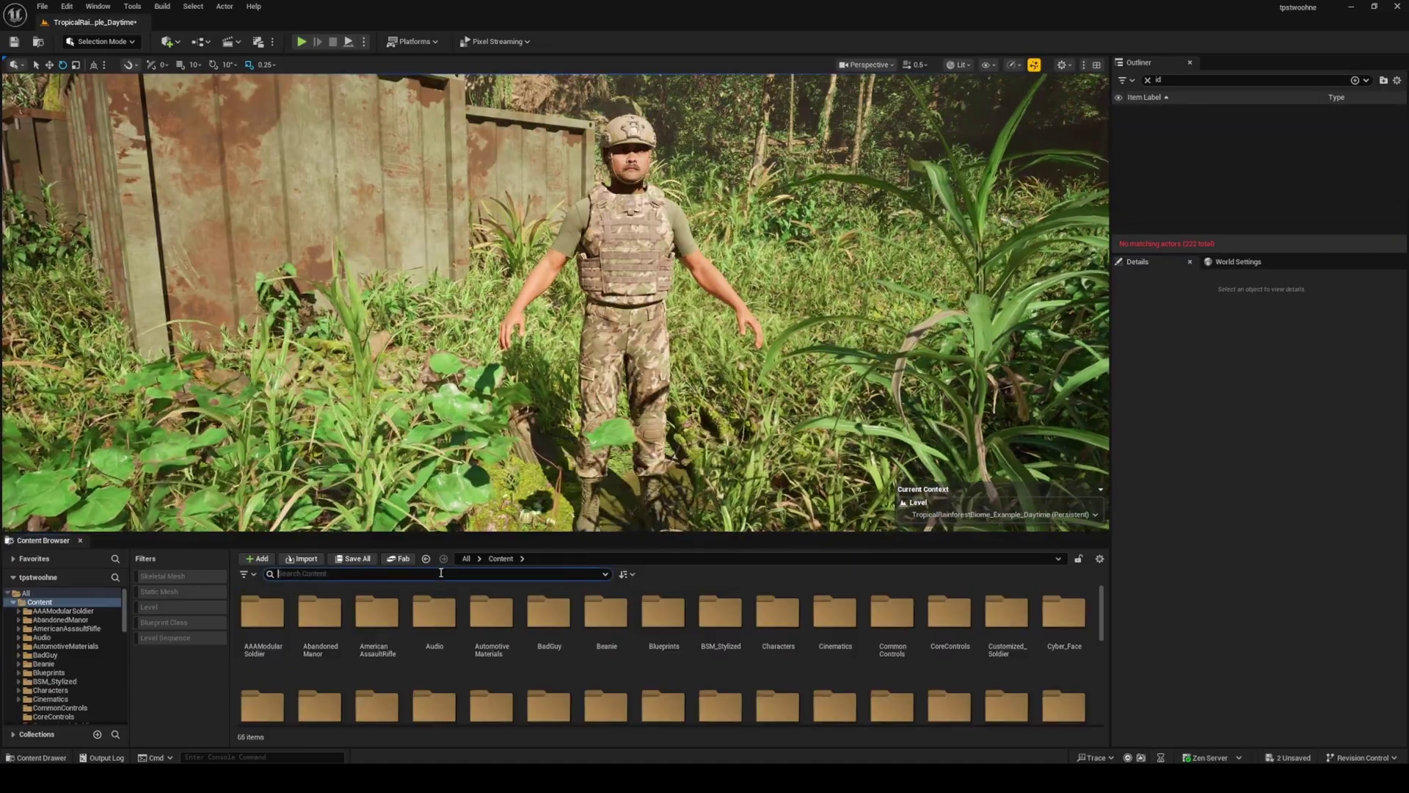
text(idleanim)
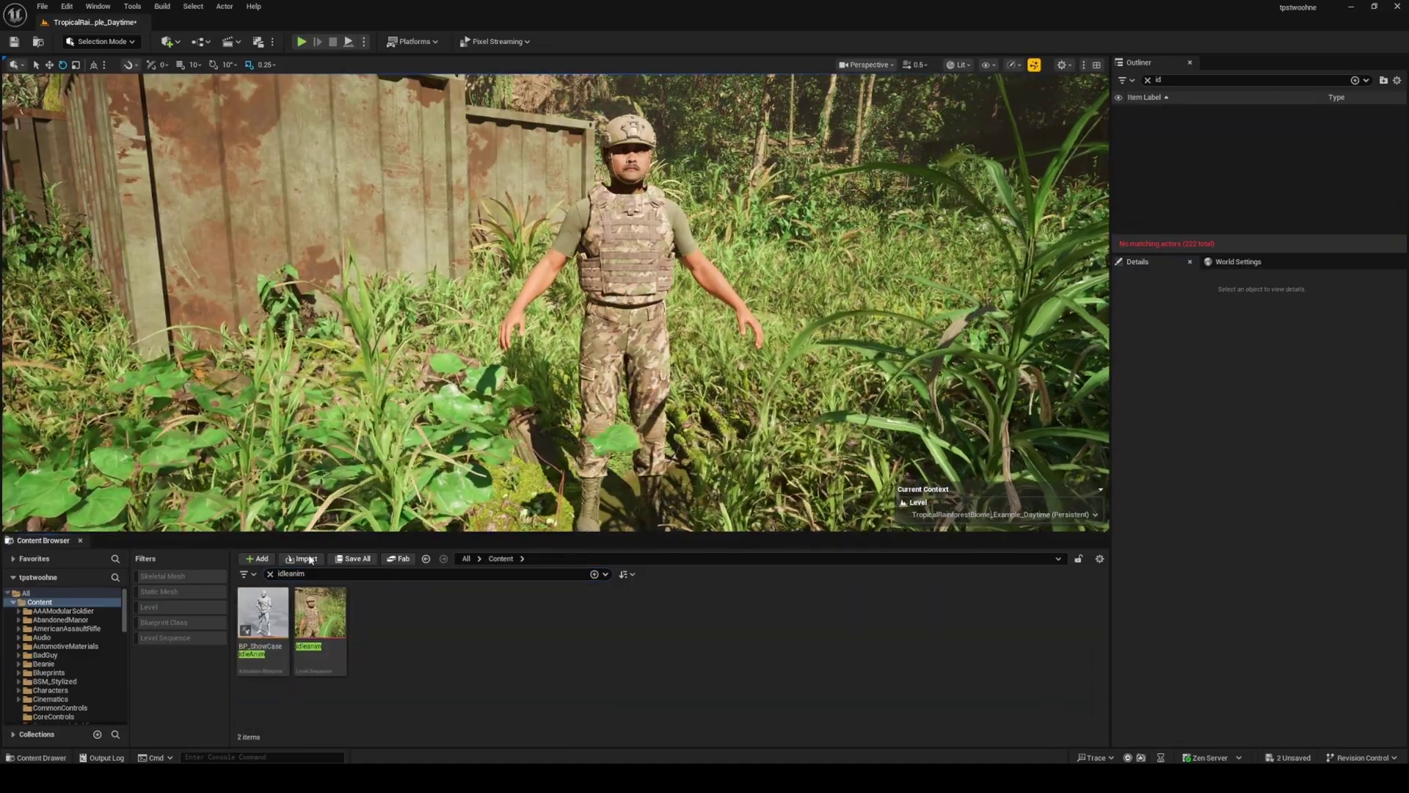
drag(748, 448, 751, 410)
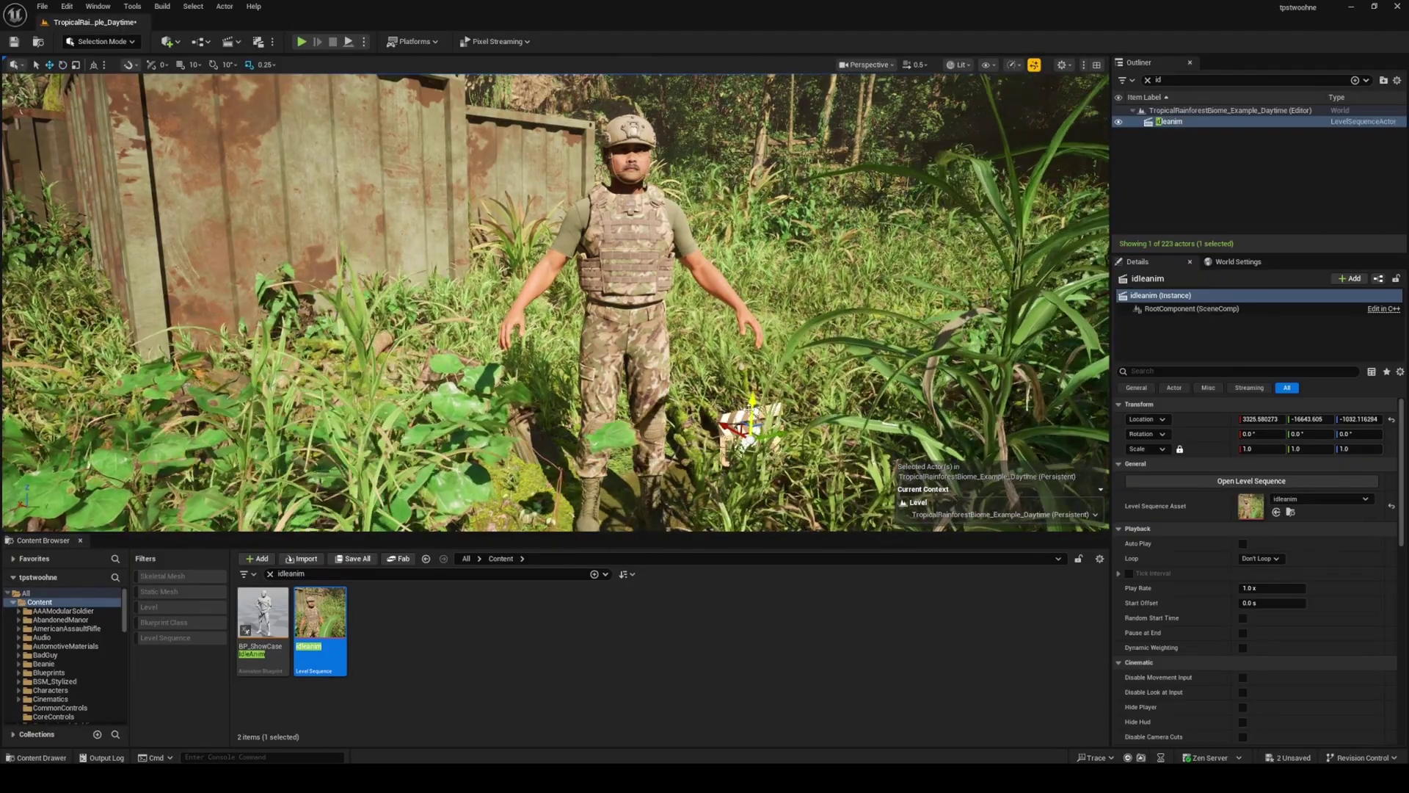
Enable Auto Play on the idleanim sequence actor and set its looping to Loop Indefinitely.
mouse_move(673, 433)
right_down()
mouse_move(722, 420)
mouse_move(673, 433)
right_up()
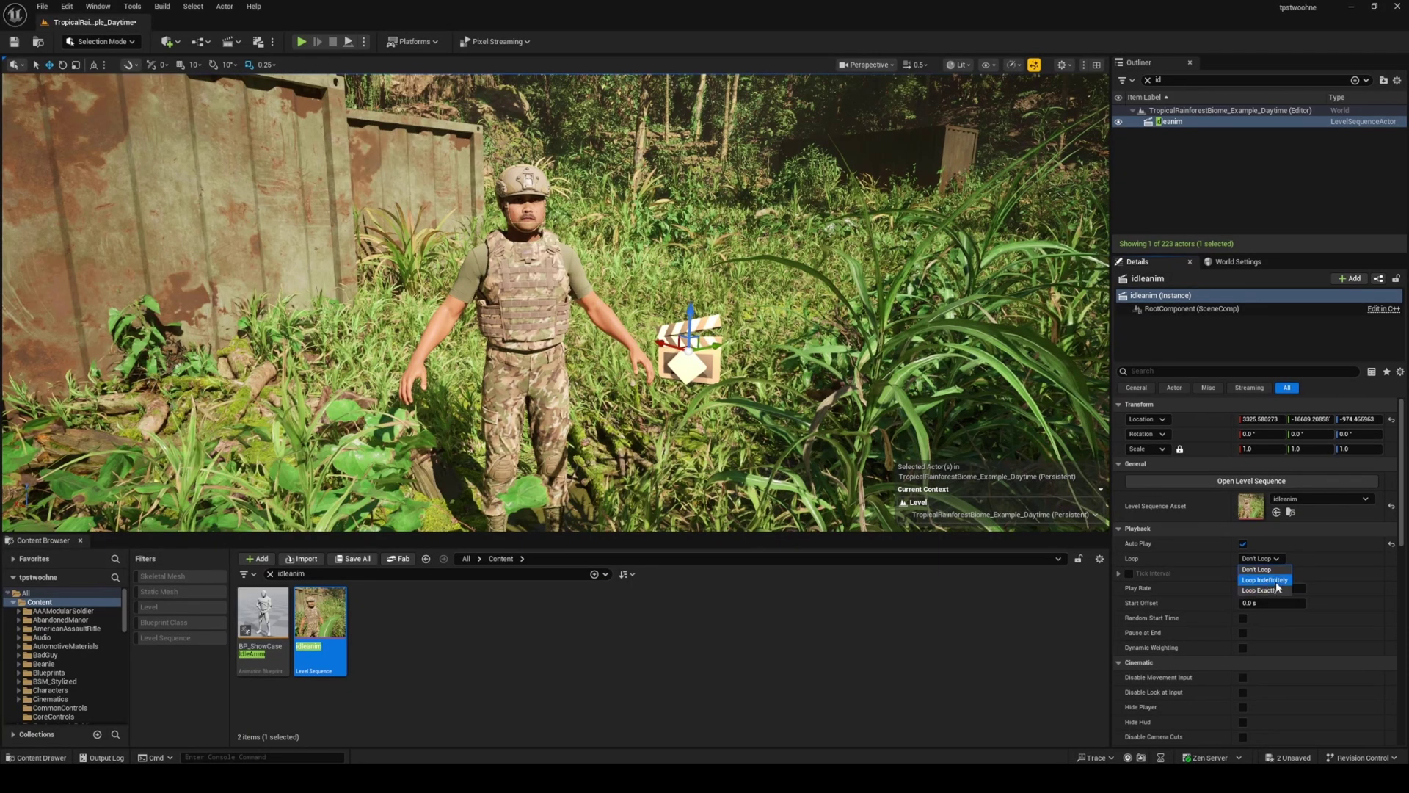
right_drag(660, 308, 609, 293)
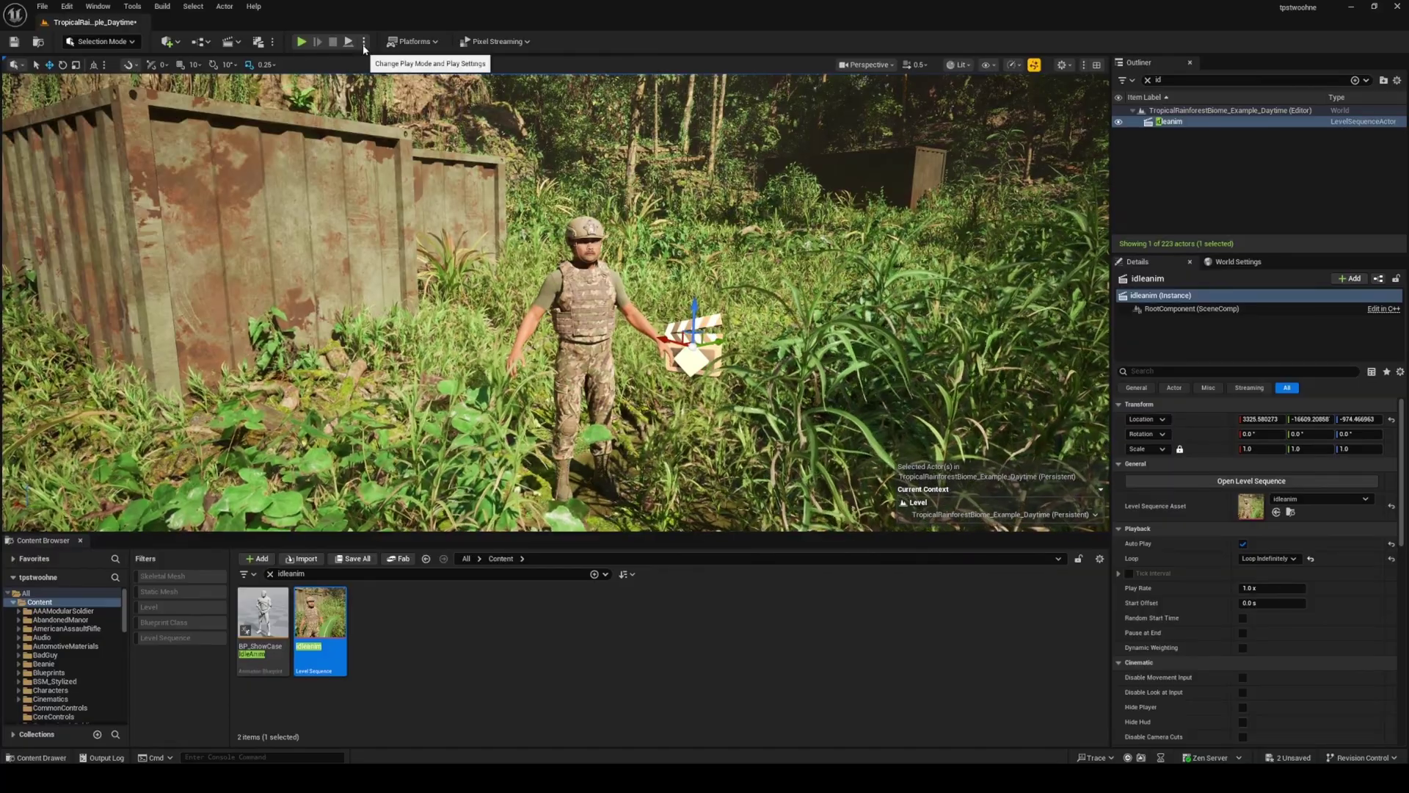
Play the level in the selected viewport, walk the player character over to the animated soldier and stop the session.
click(363, 42)
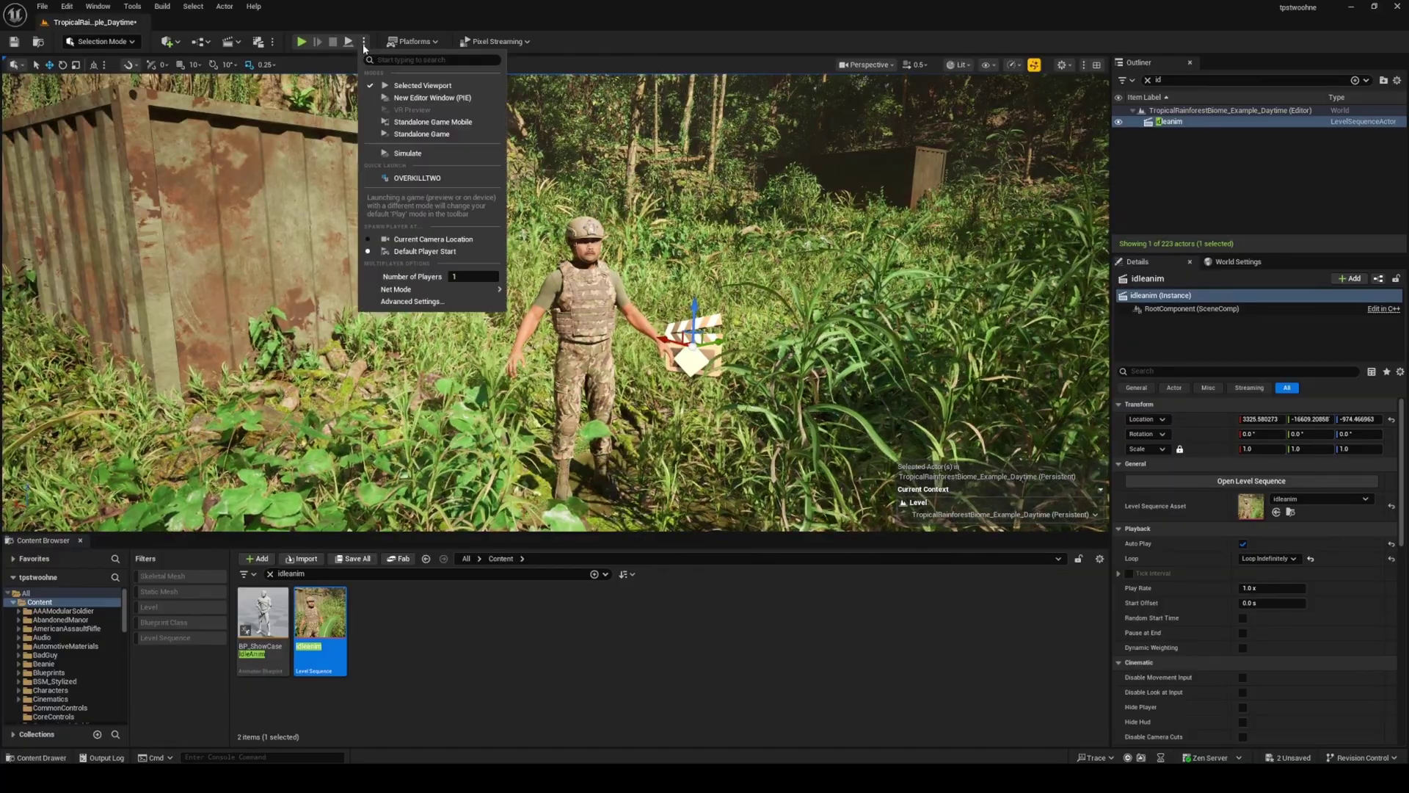
click(449, 88)
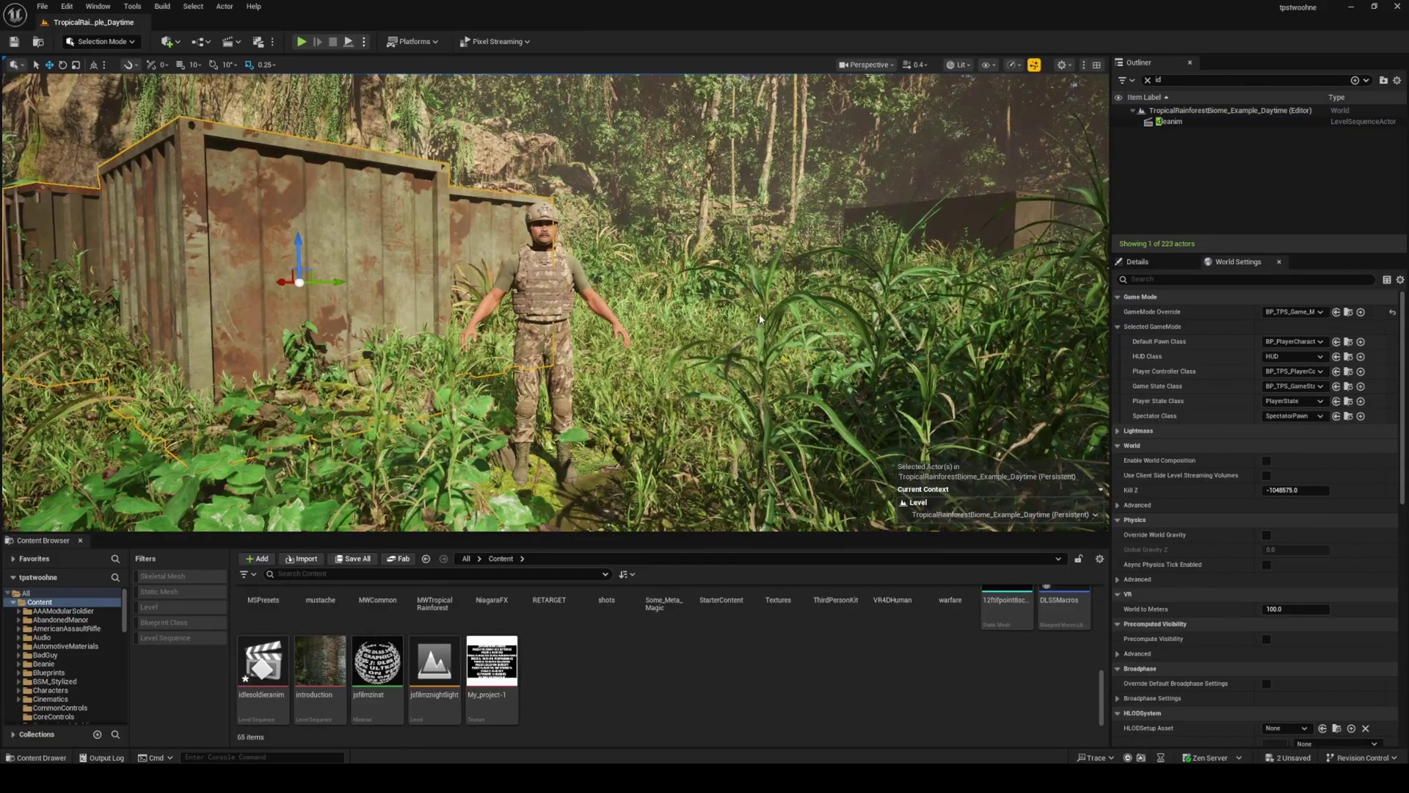
key(alt+p)
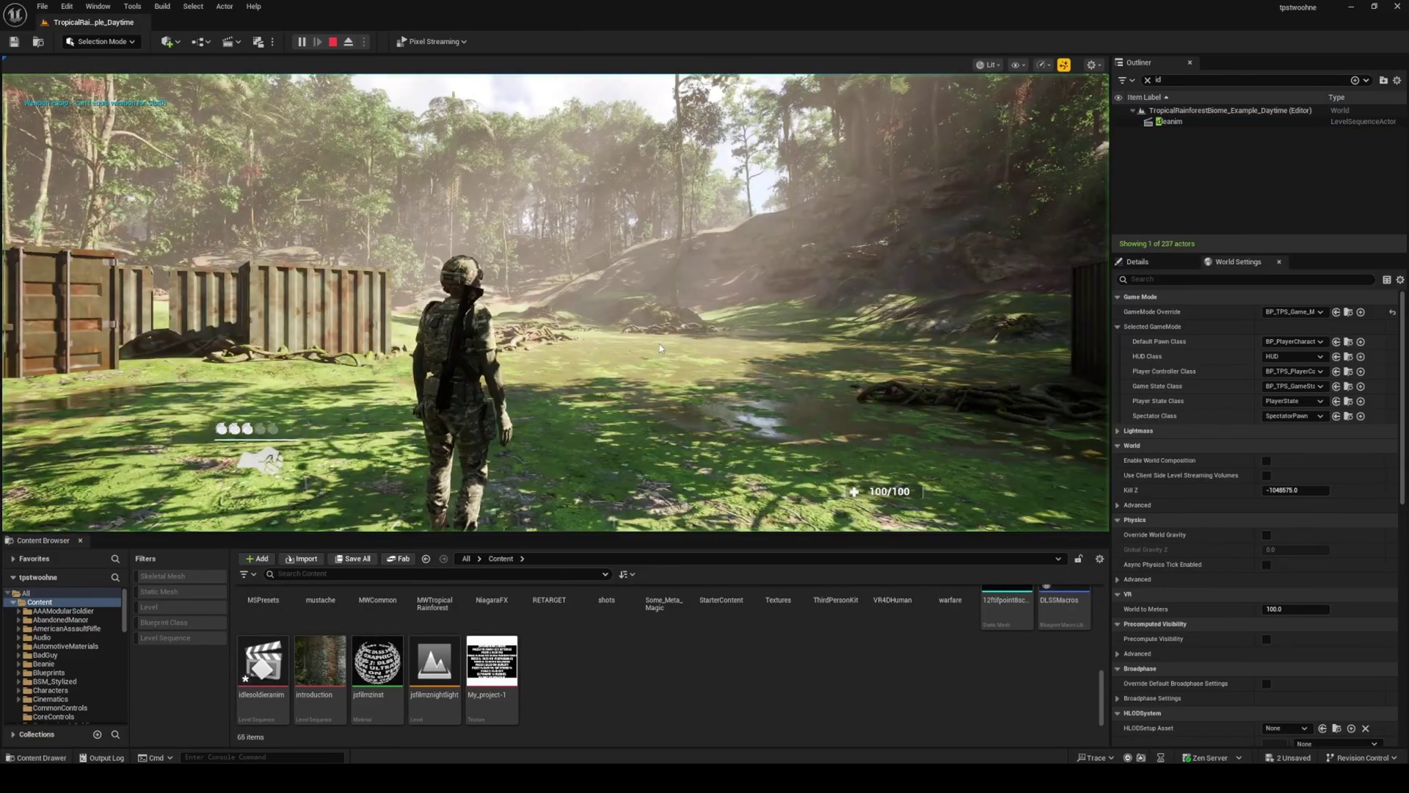
key(w)
key(w)
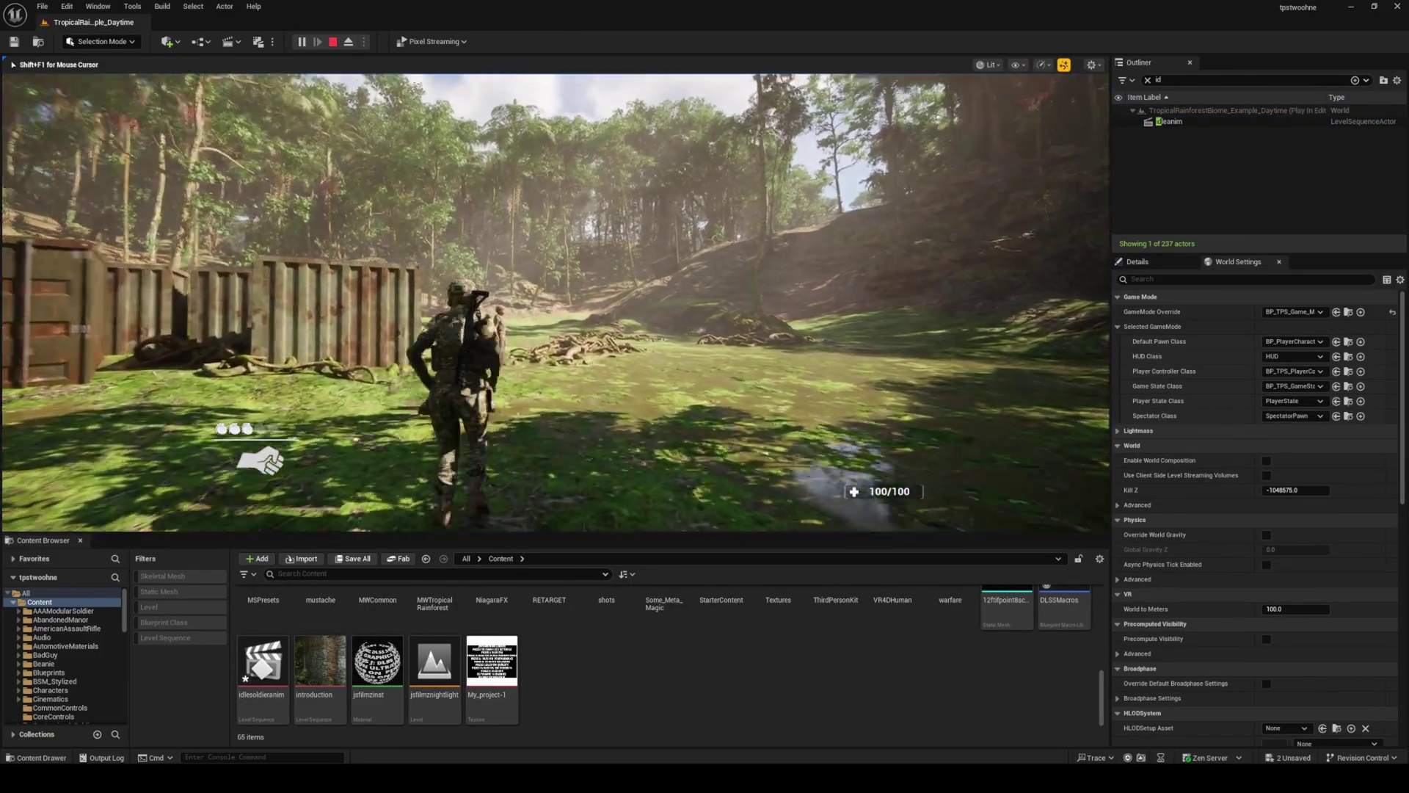
key(w)
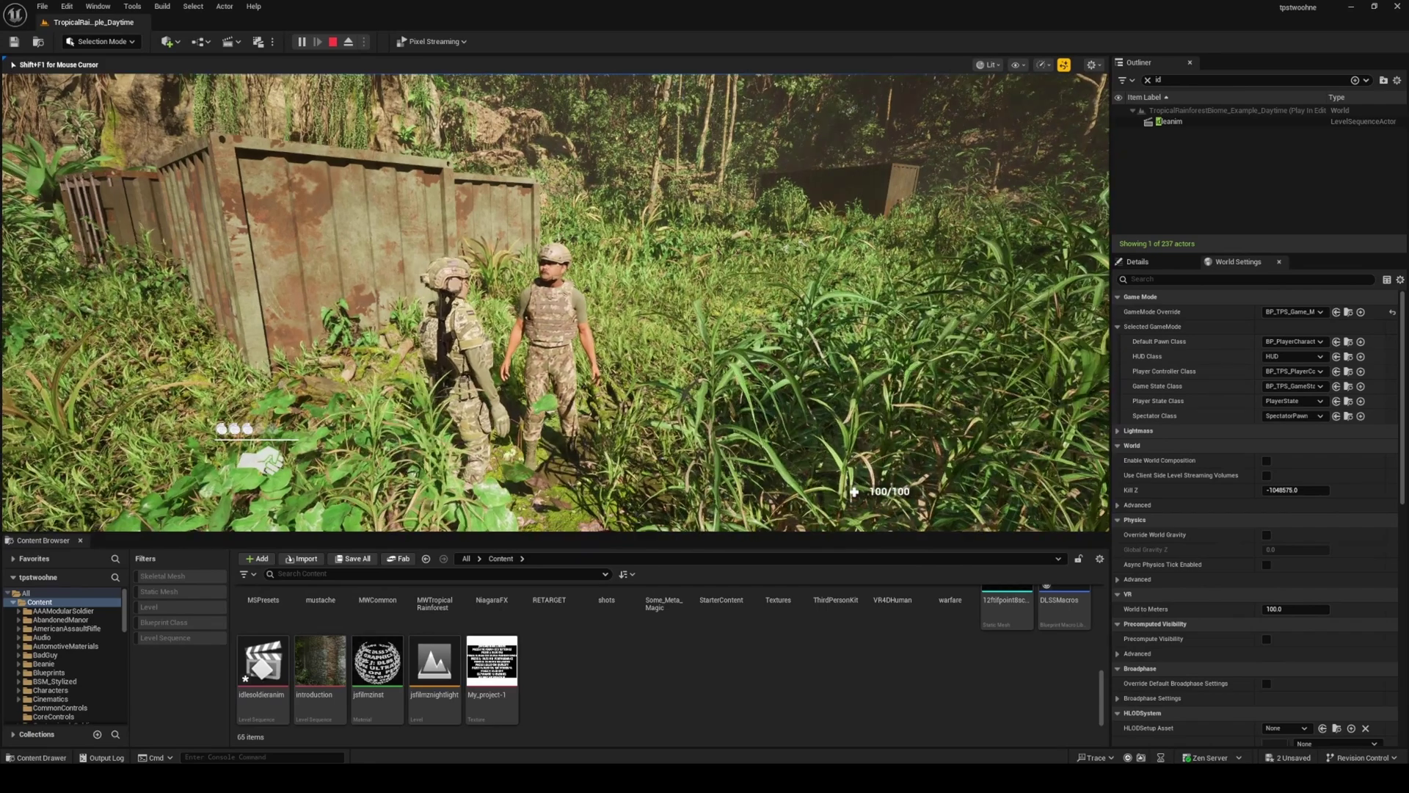
key(Escape)
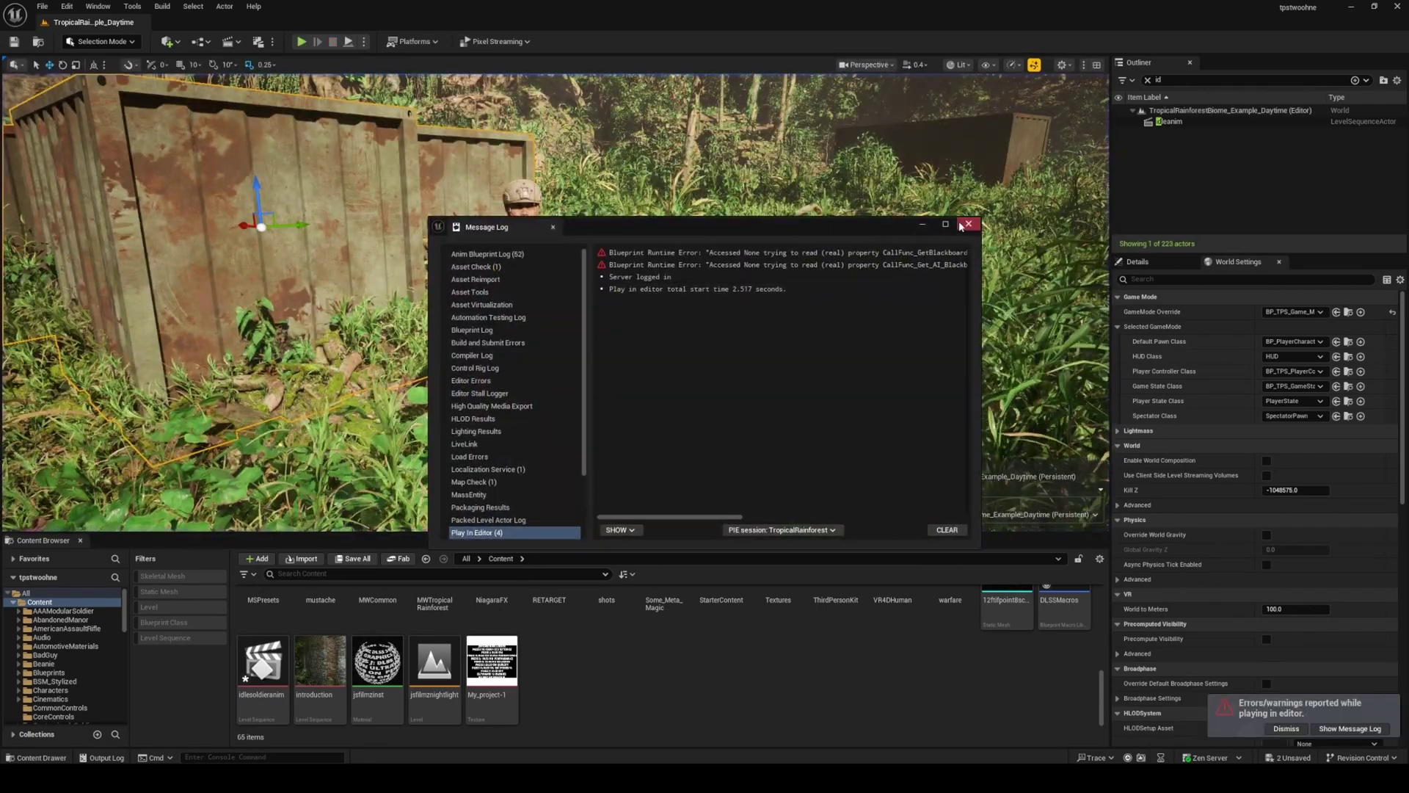
Duplicate the idleanim sequence actor in the level and rename the copy talkanim.
scroll(740, 285, down, 3)
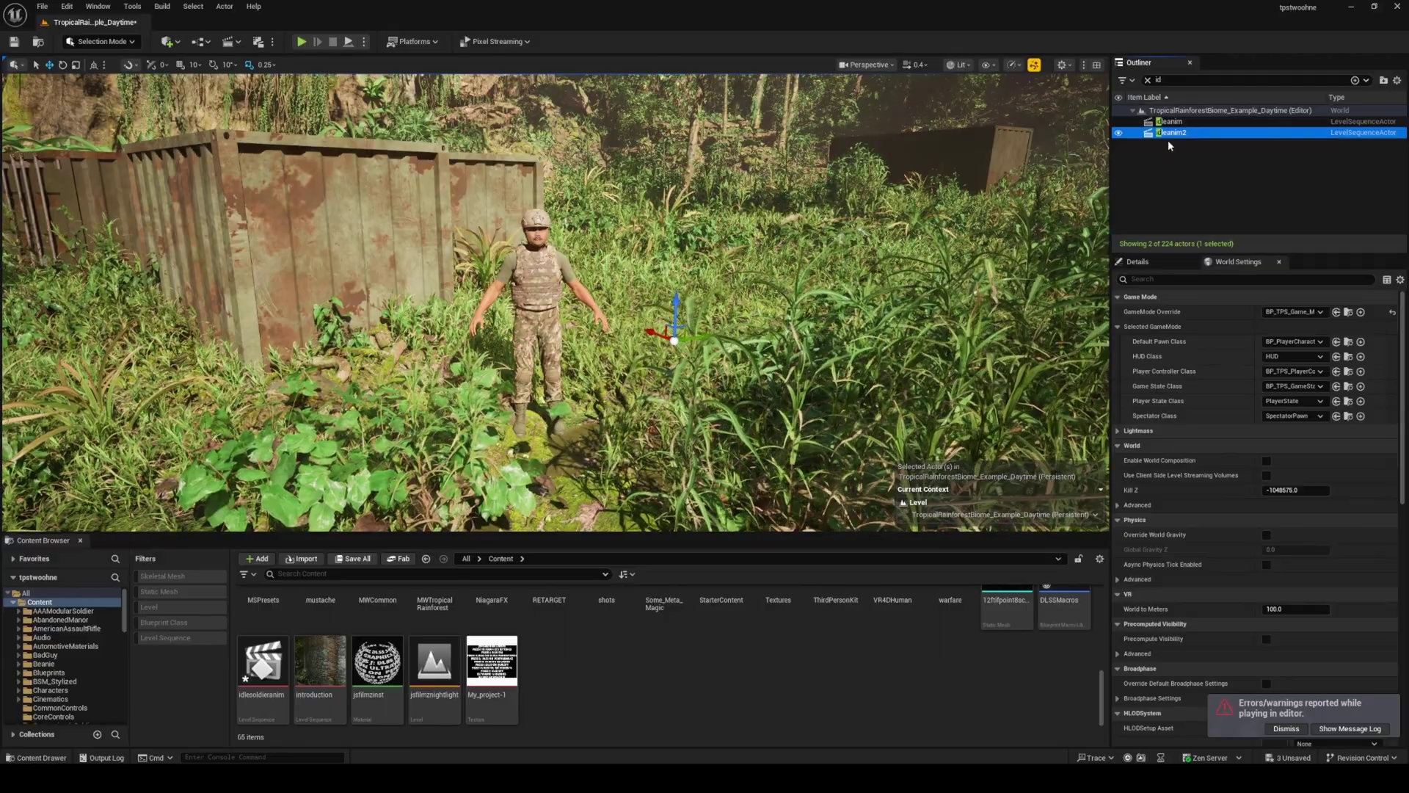
key(F2)
text(walkanim)
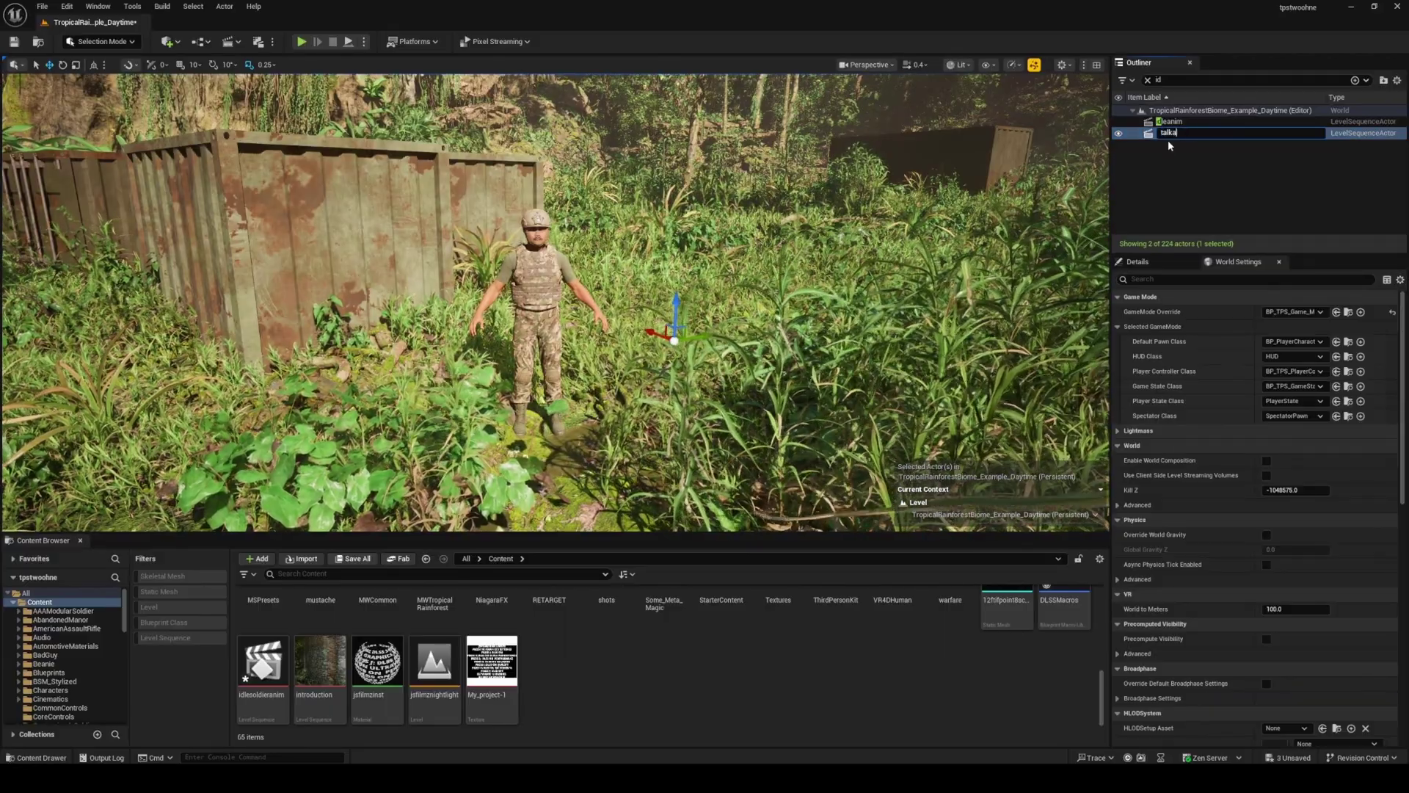
key(Return)
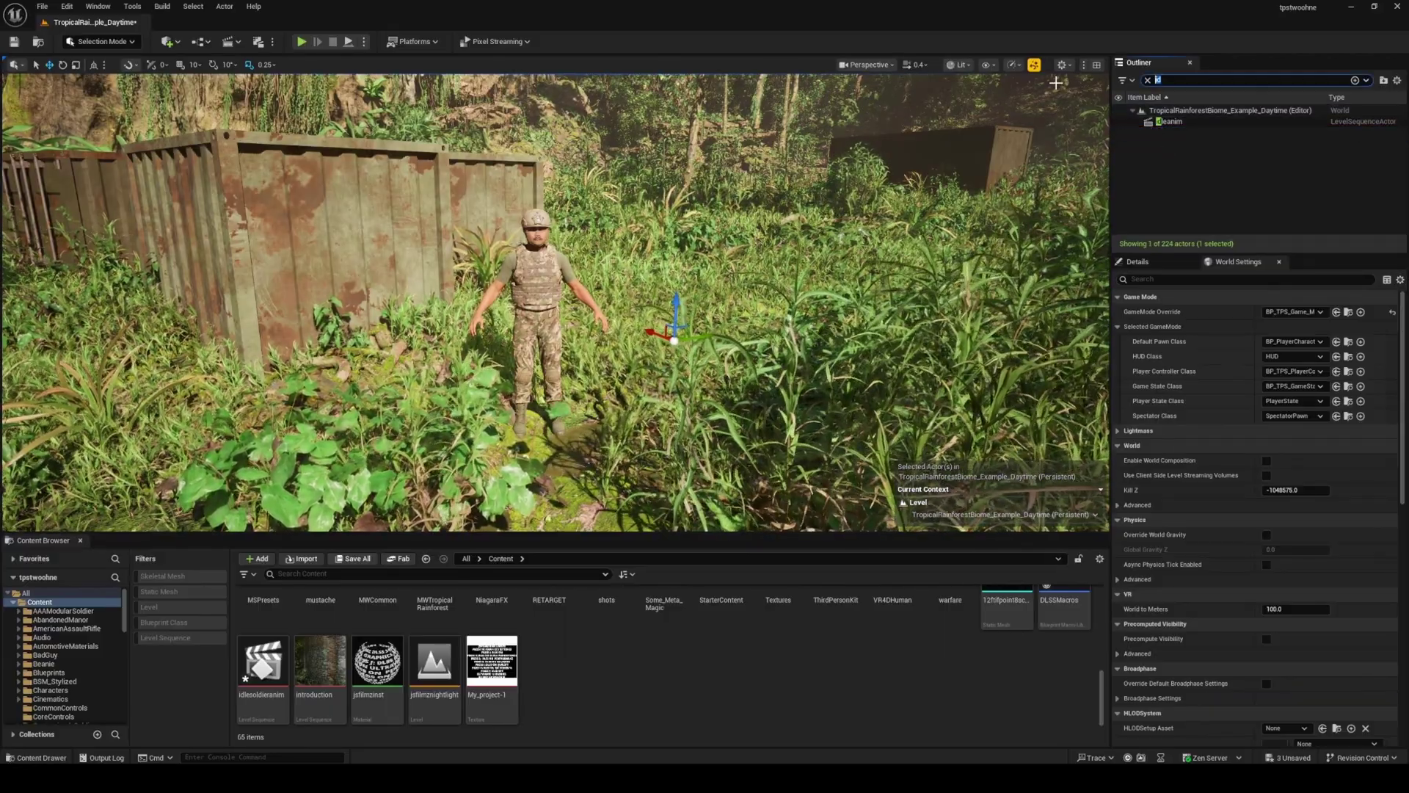
Filter the Outliner for talka and browse from the talkanim actor's details to its assigned level sequence asset.
click(1147, 80)
text(talka)
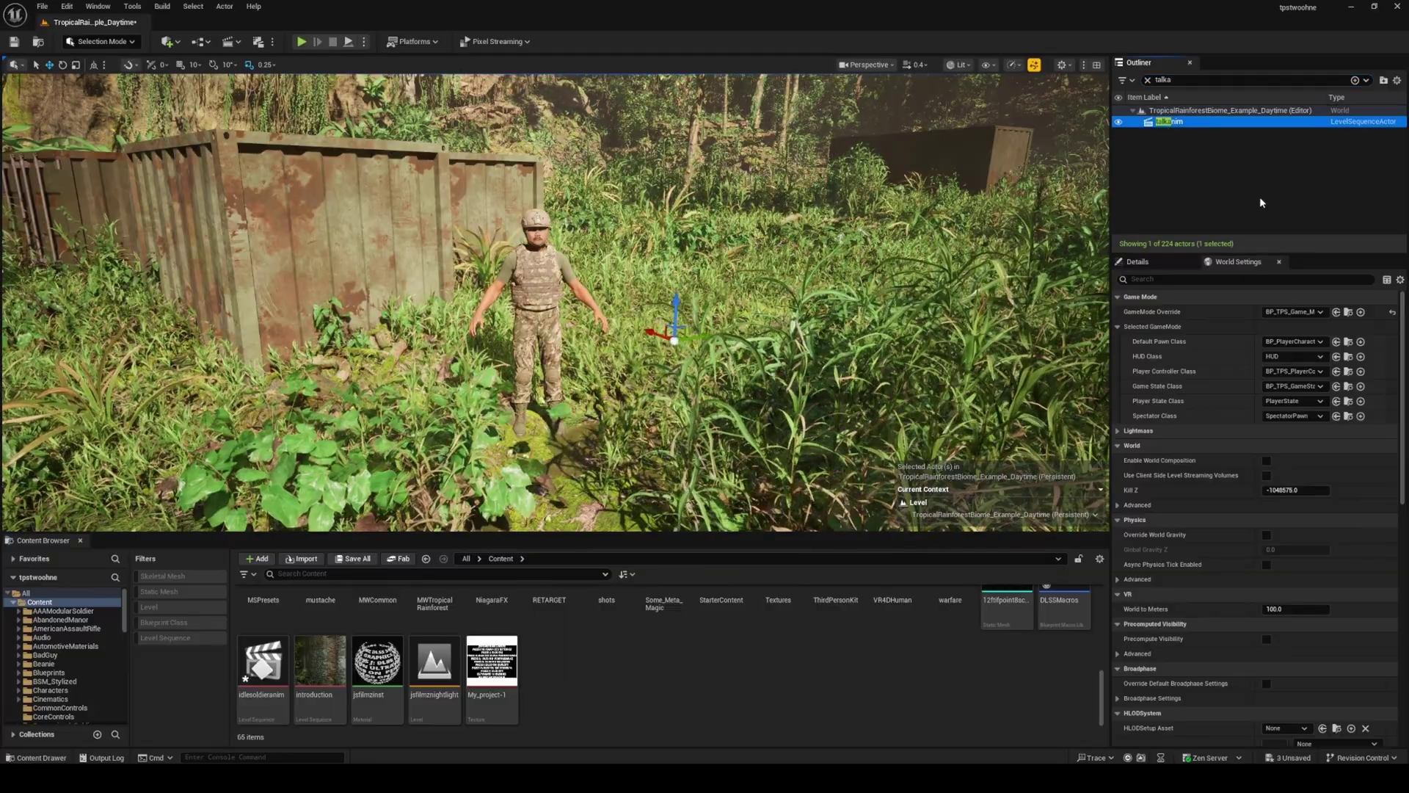
click(1137, 261)
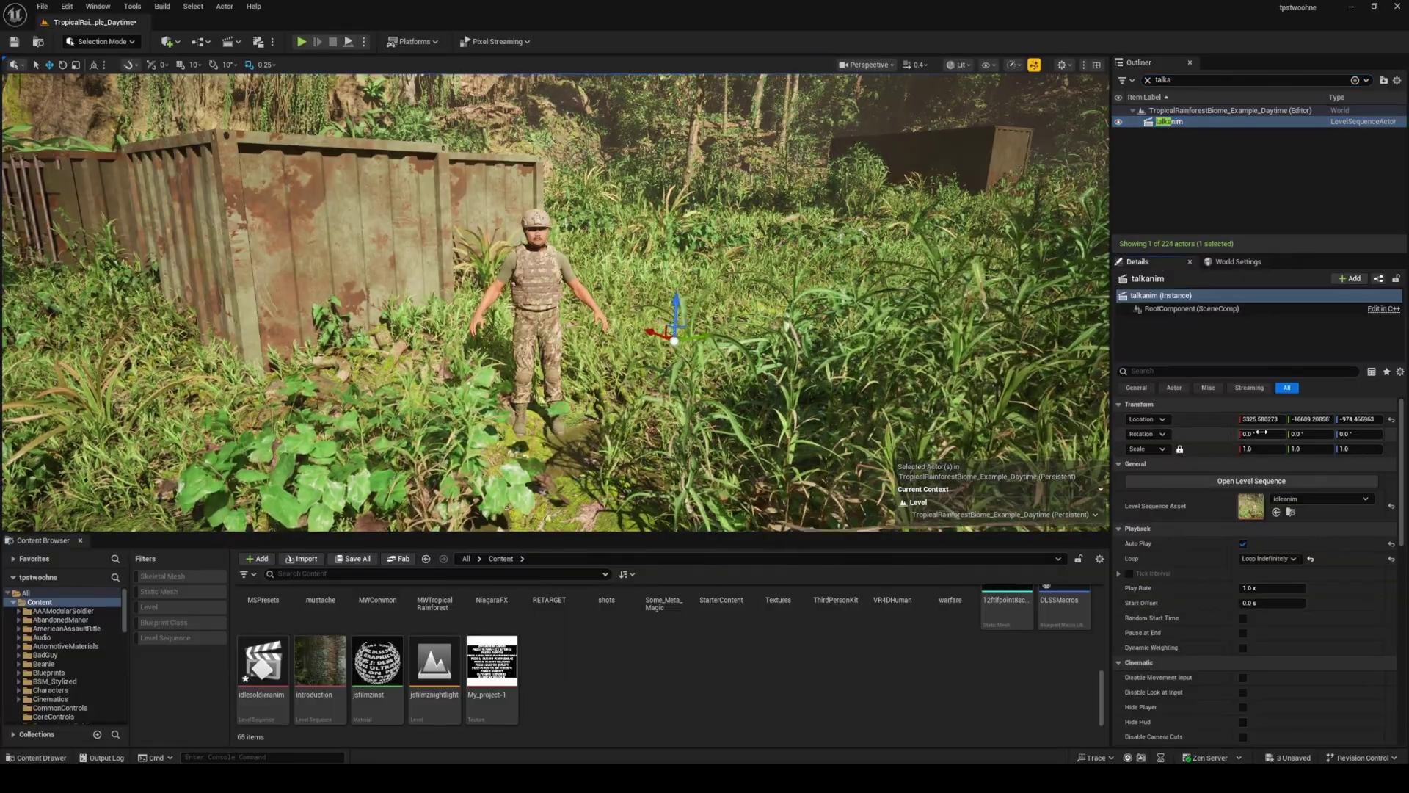
click(1290, 512)
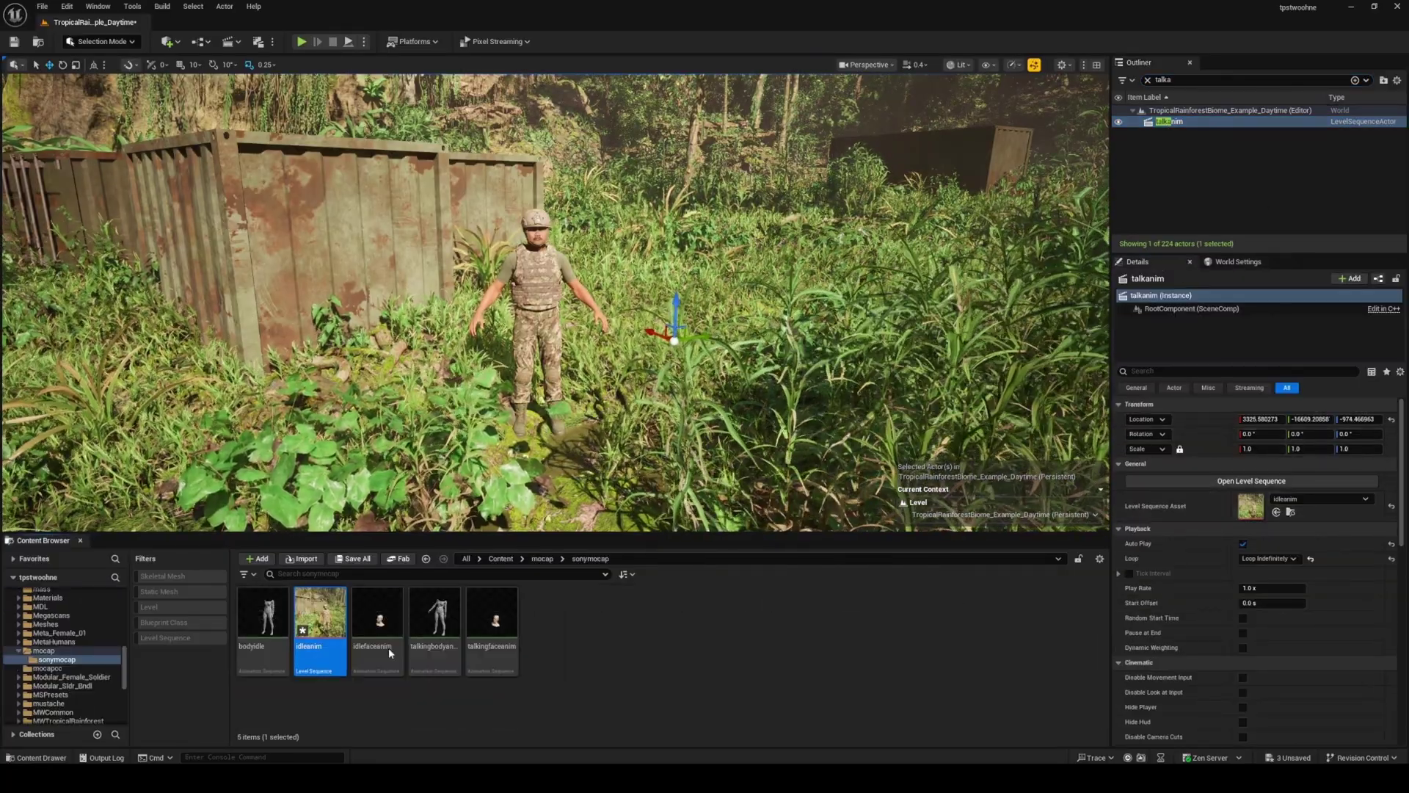
Duplicate the idleanim level sequence in the sonymocap folder and name the copy talkanimseq.
right_click(330, 637)
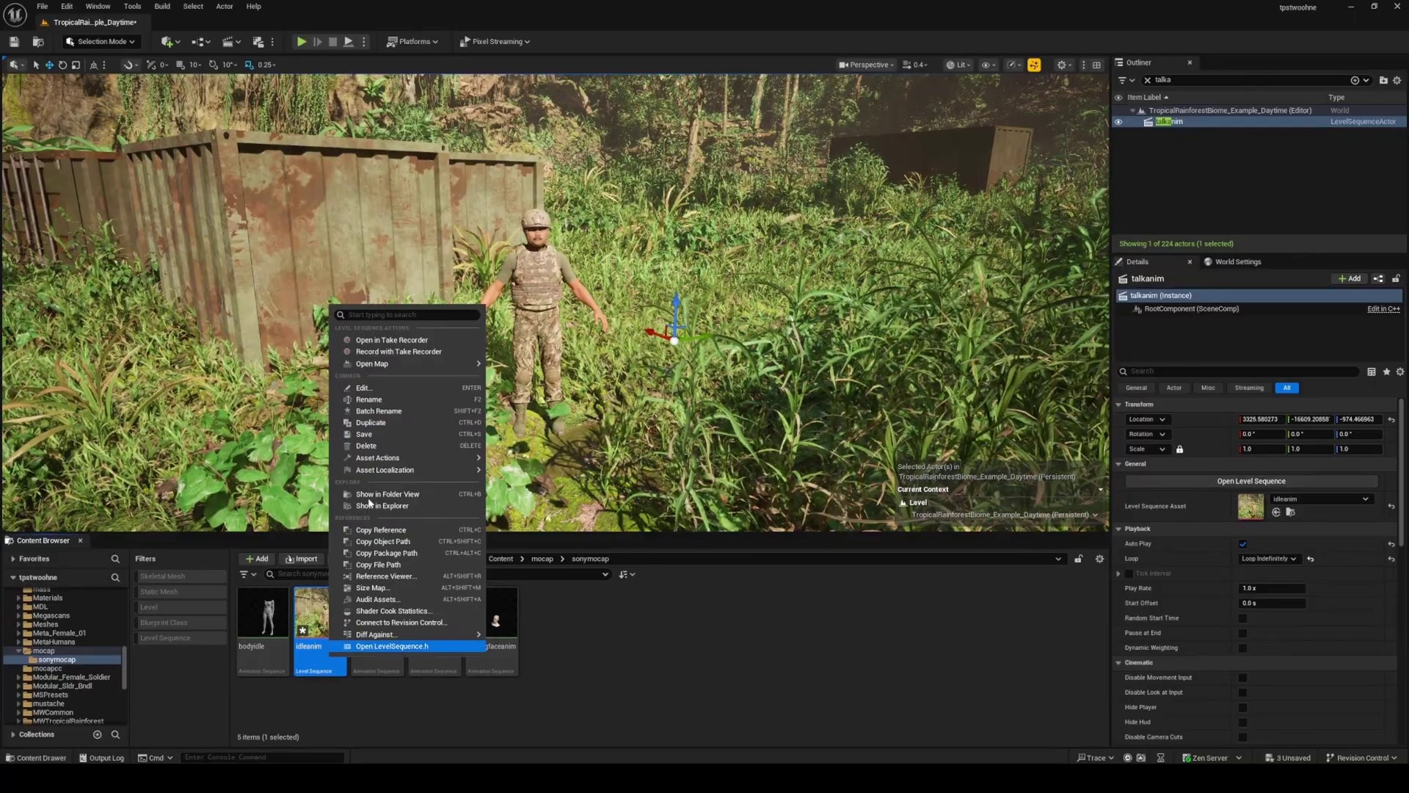
click(370, 422)
text(talkanim)
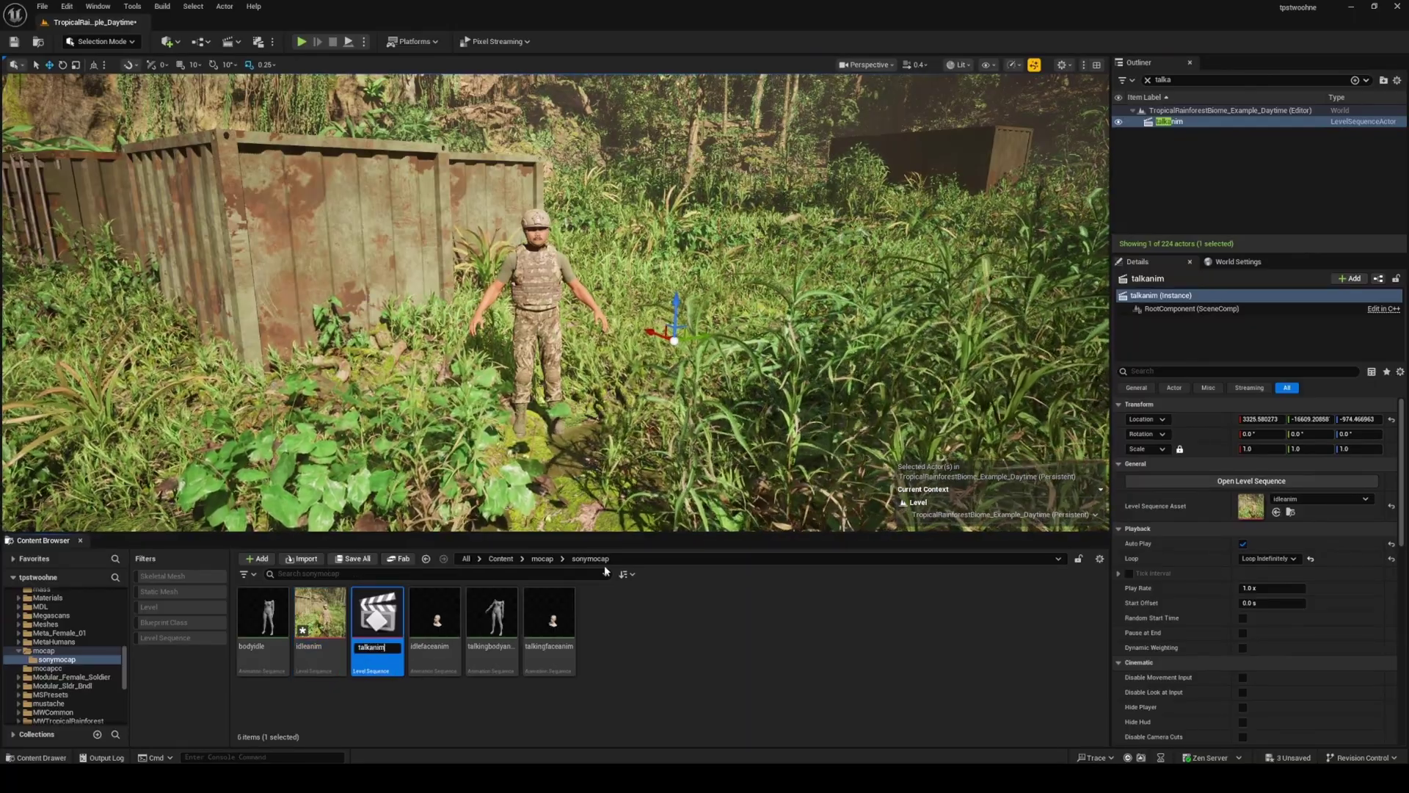
text(seq)
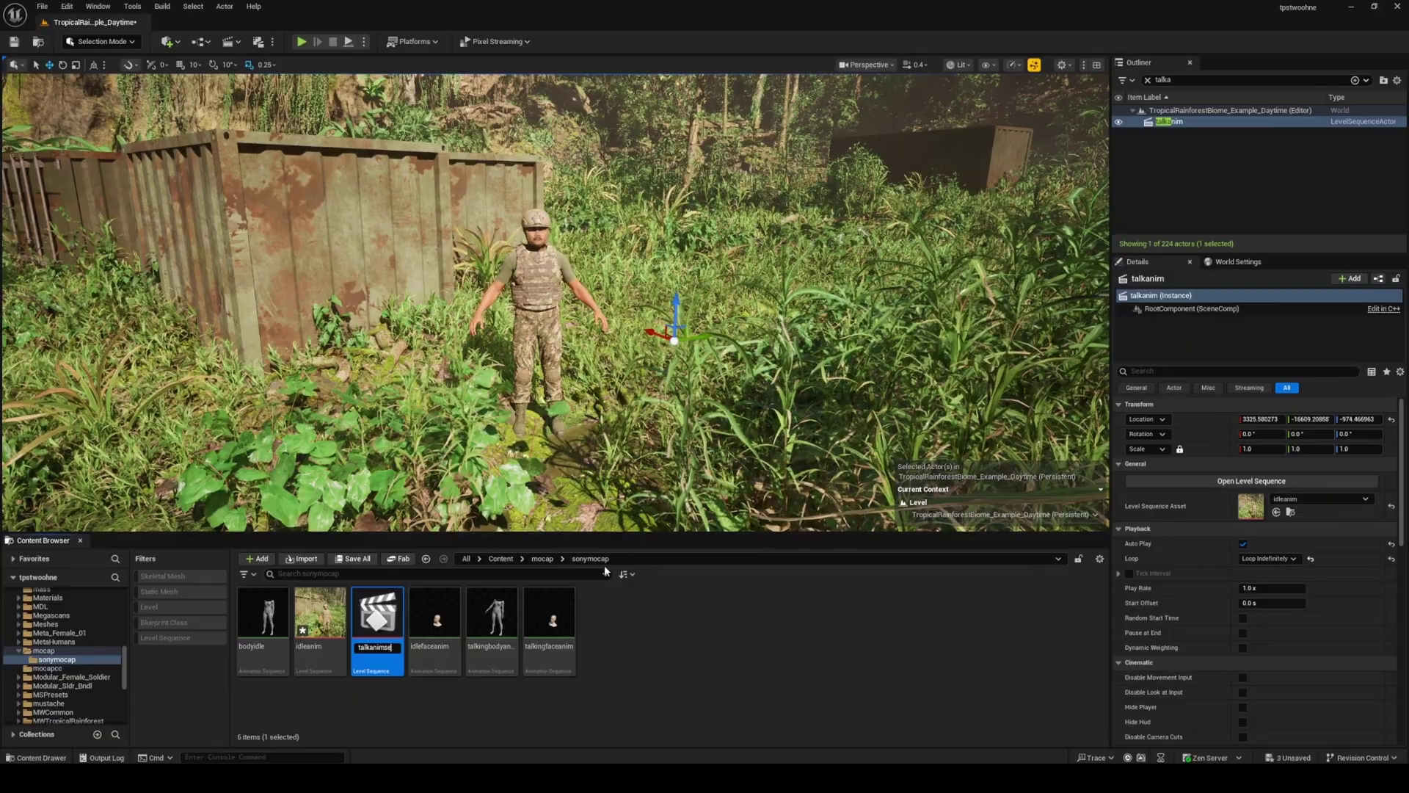
key(Return)
Open talkanimseq in Sequencer and delete the Body, Face and Transform tracks under BP_MHI_JS.
double_click(424, 615)
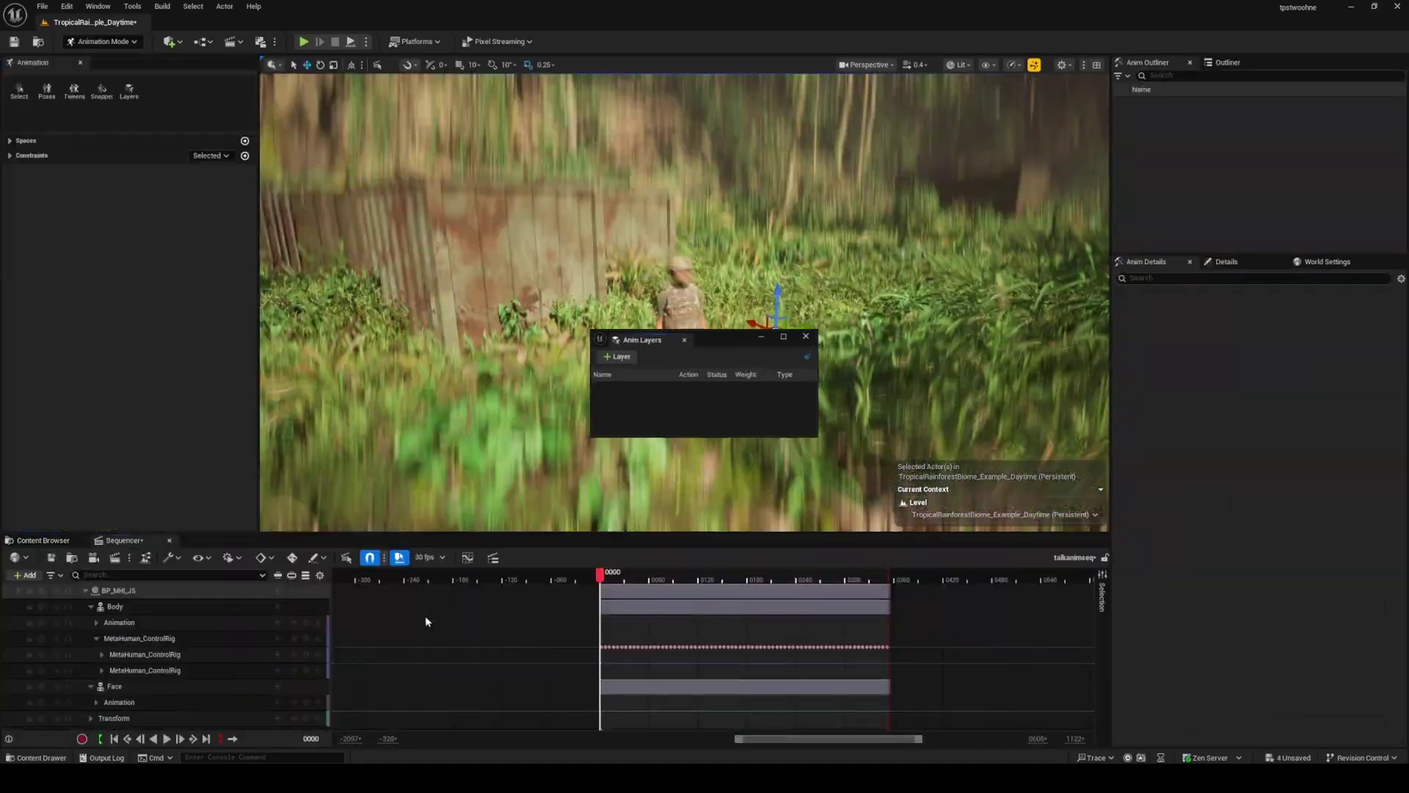
click(805, 334)
click(160, 604)
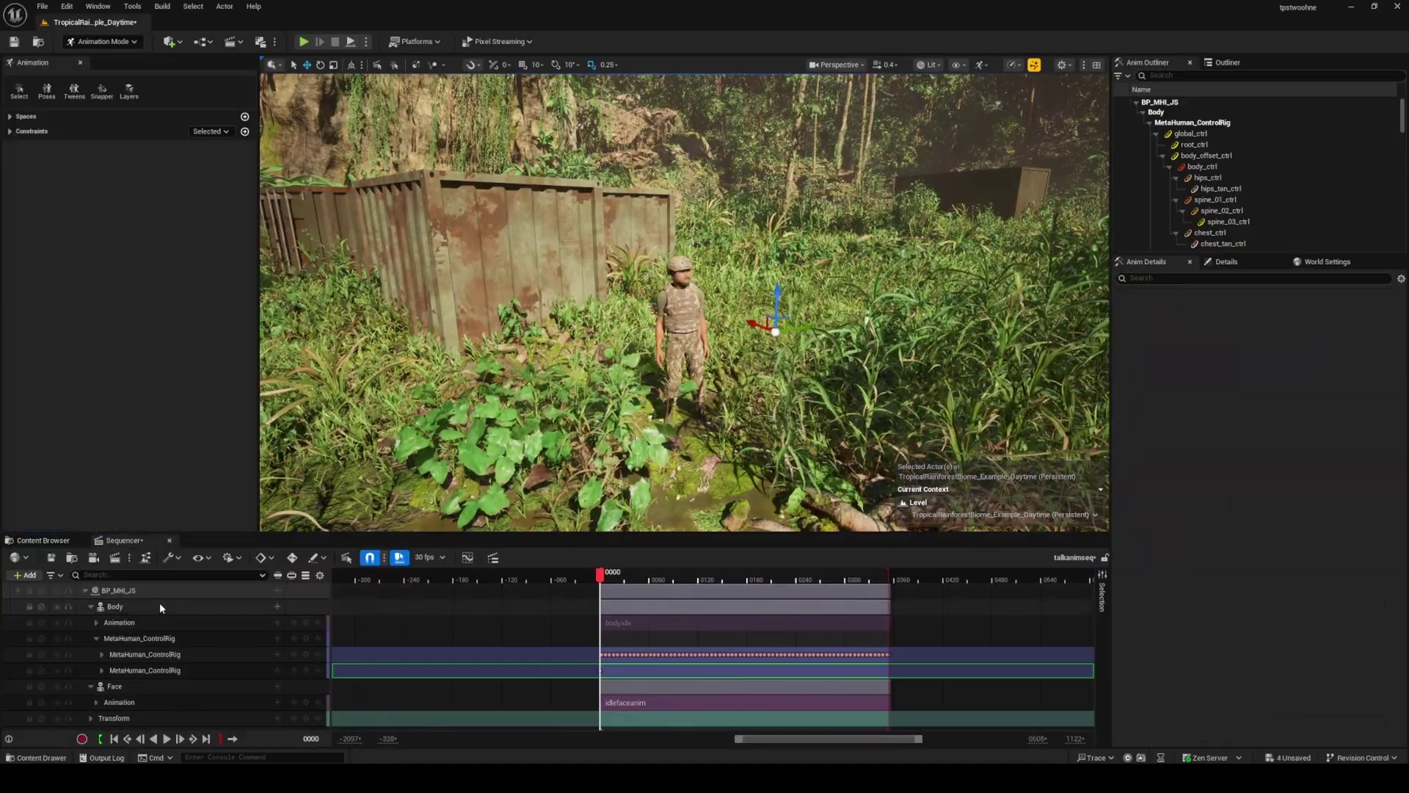
key(Delete)
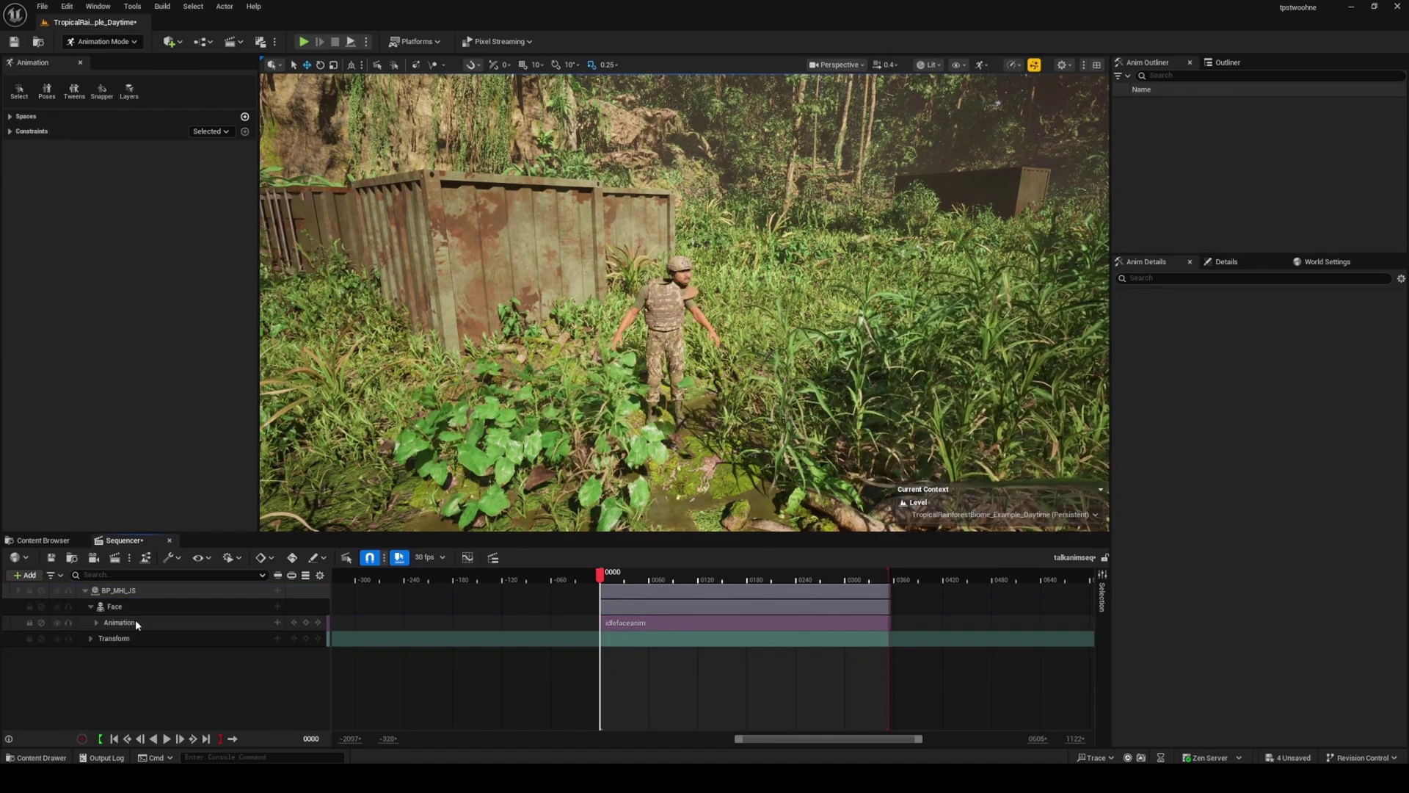
click(135, 619)
key(Delete)
click(134, 607)
key(Delete)
click(133, 606)
key(Delete)
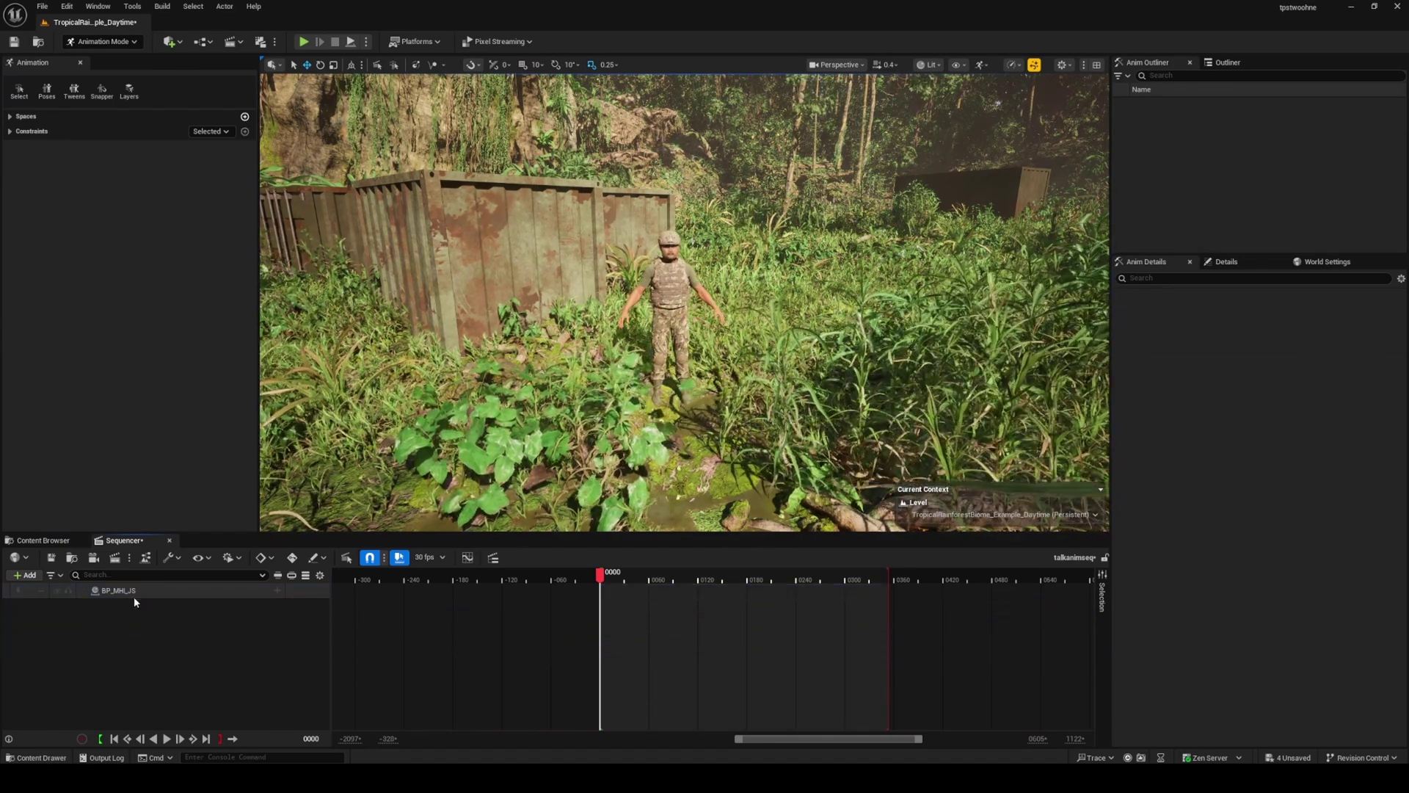
Add the Body component of BP_MHI_JS with the talkingbodyanim animation, and extend the playback range to the clip's end.
click(134, 591)
click(277, 590)
click(317, 390)
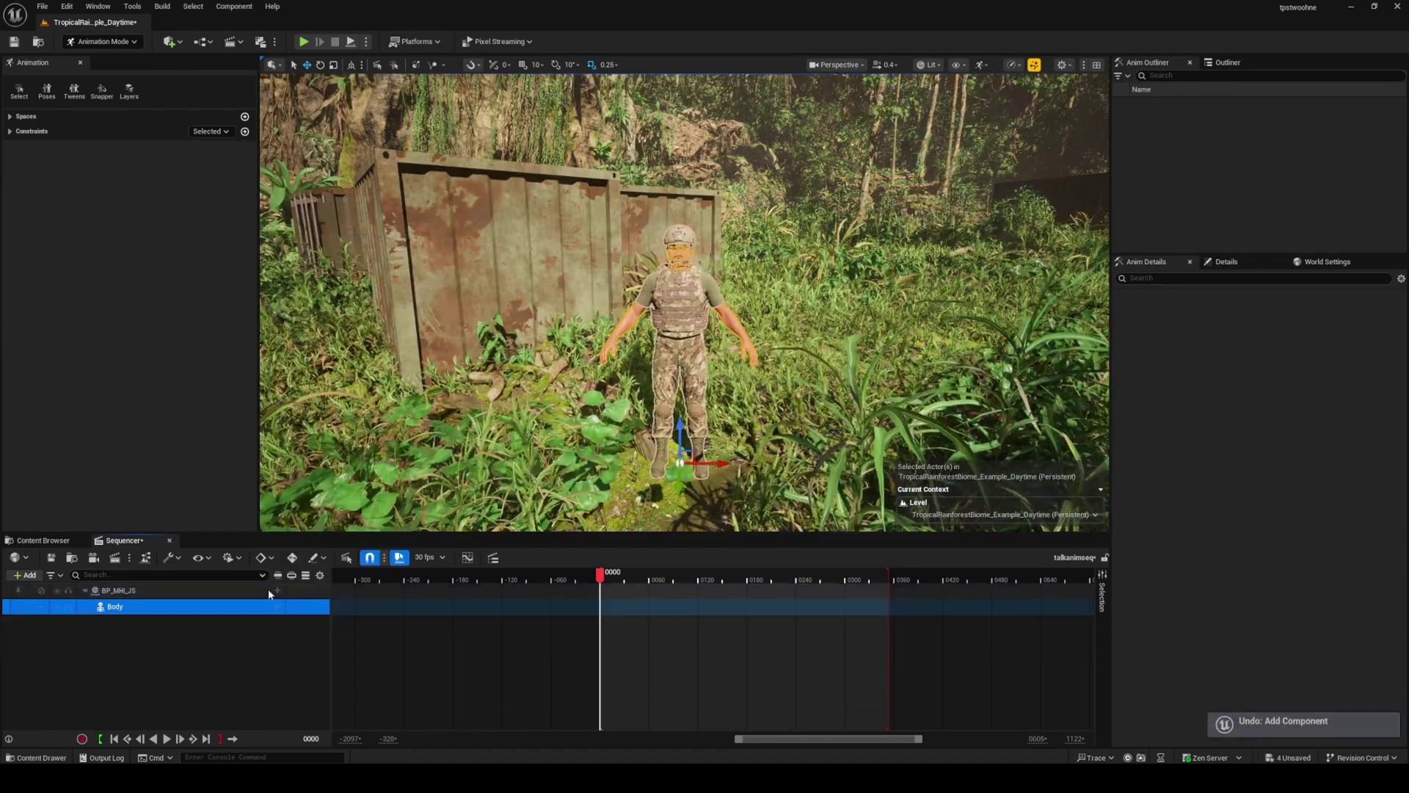
click(277, 606)
mouse_move(359, 88)
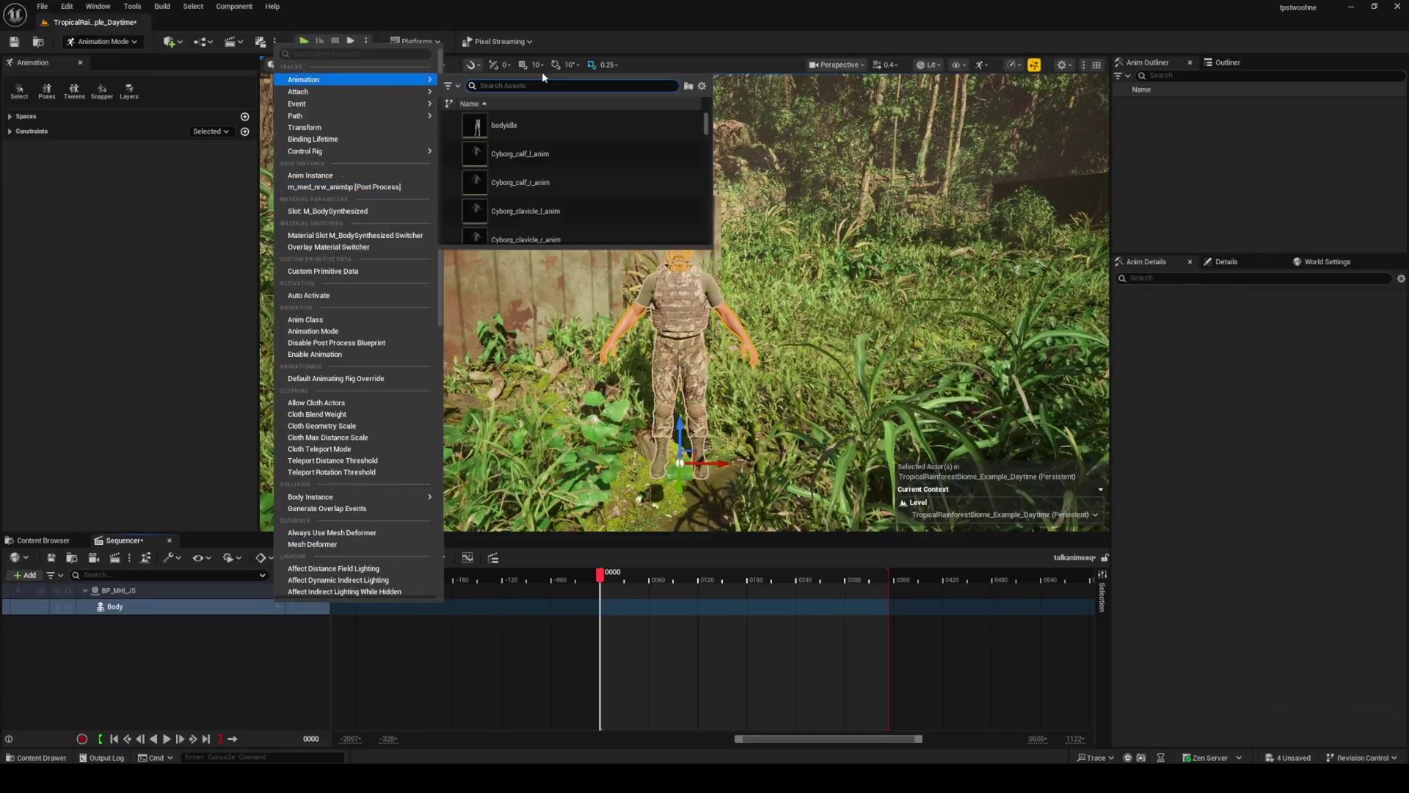
click(538, 89)
text(talk)
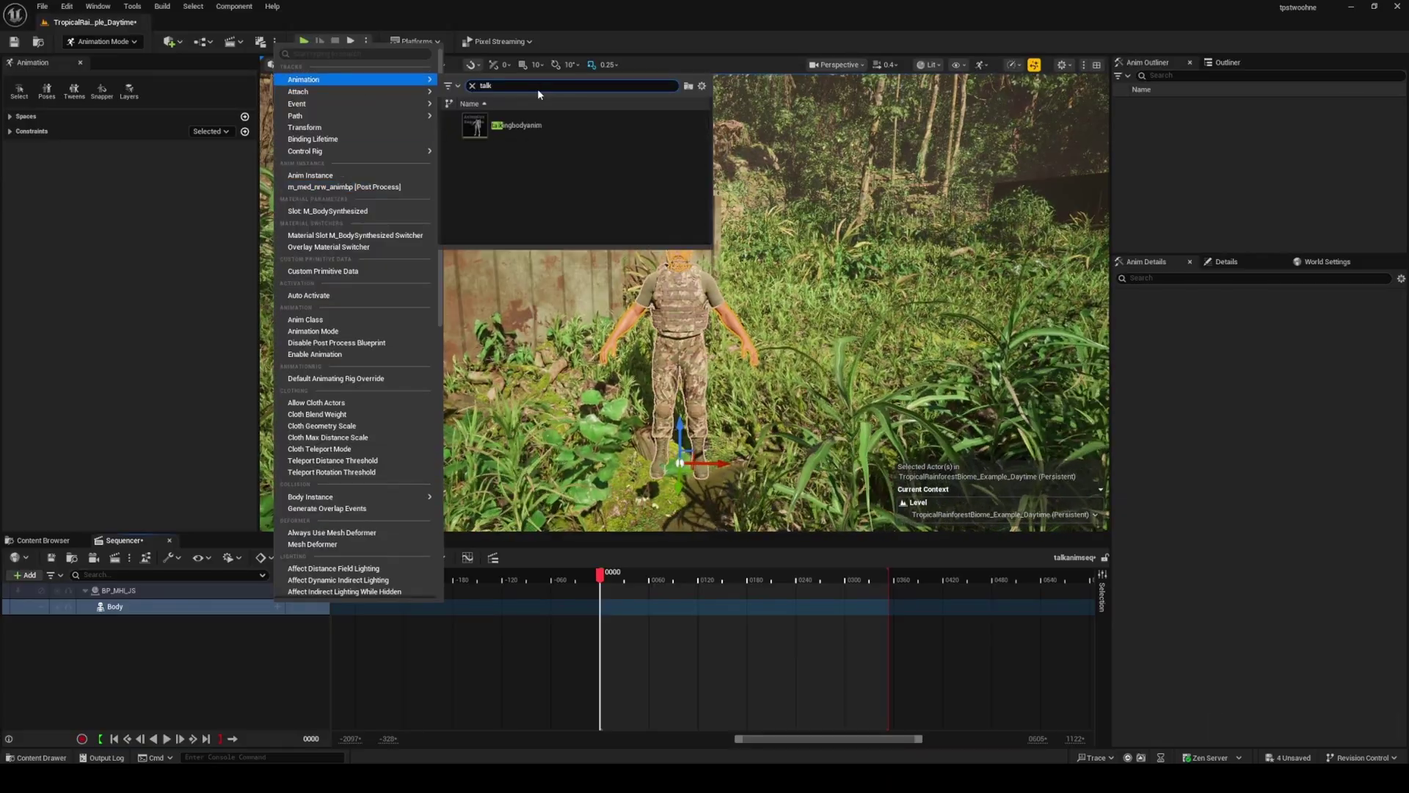
click(514, 125)
scroll(800, 583, down, 3)
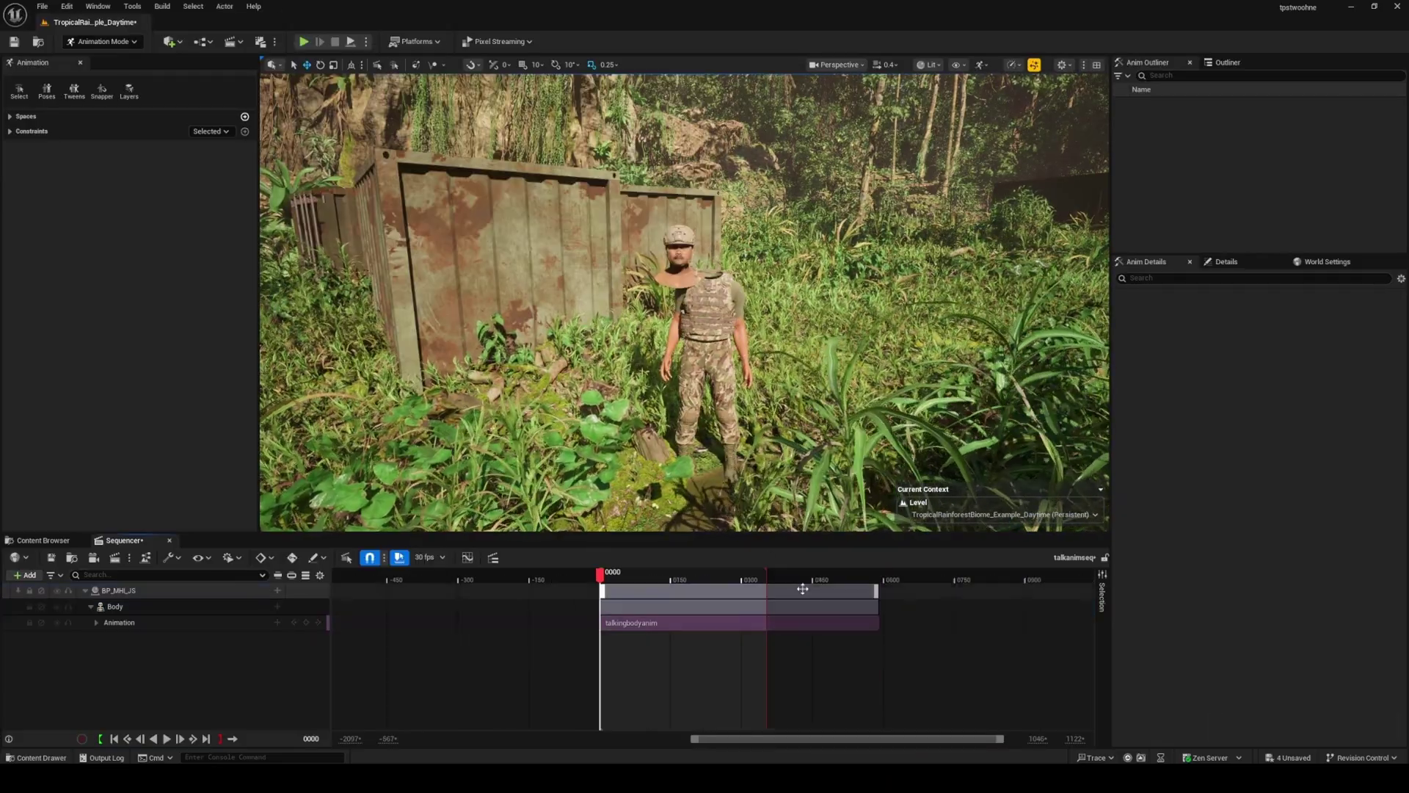
drag(768, 579, 878, 579)
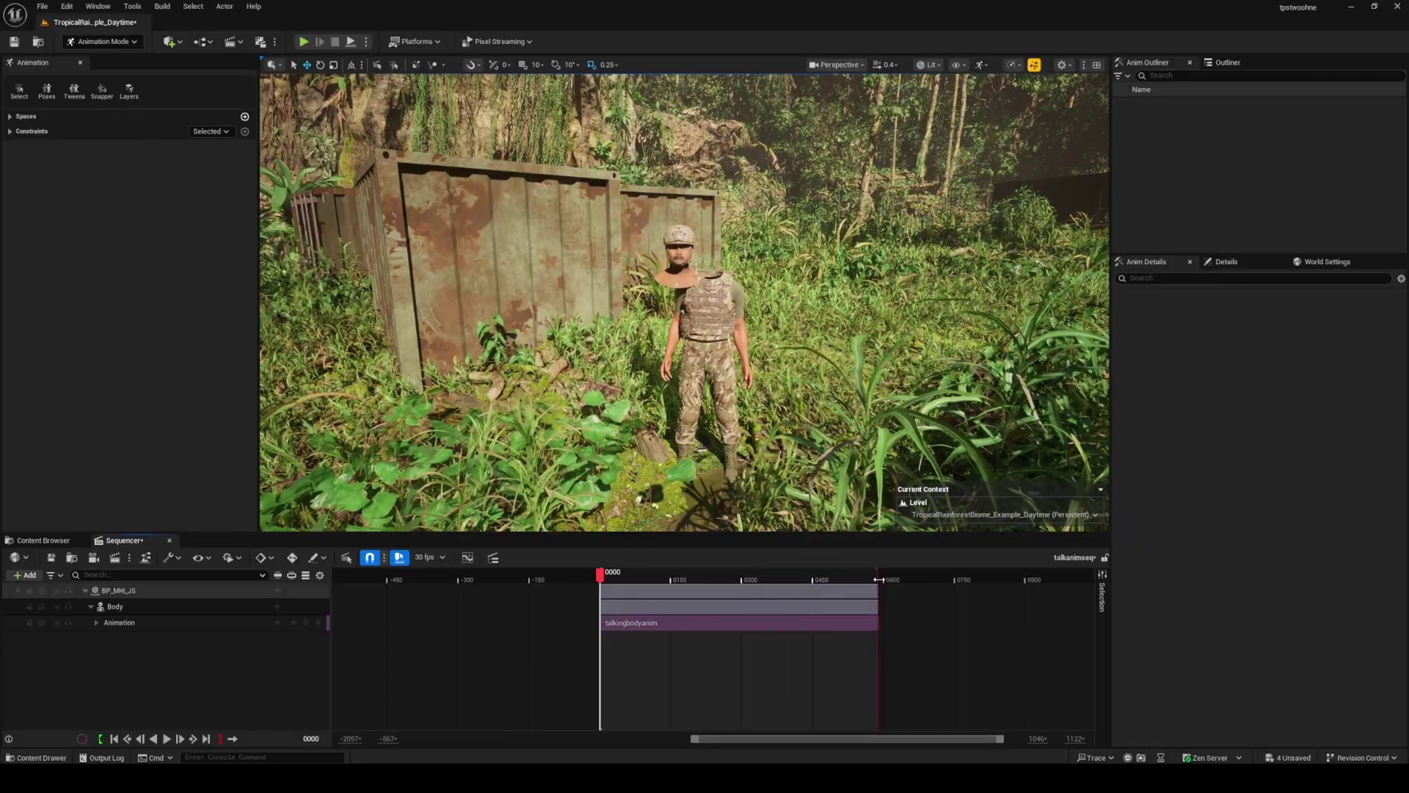
Add the Face component of BP_MHI_JS to the sequence and assign it the talkingfaceanim animation.
click(279, 591)
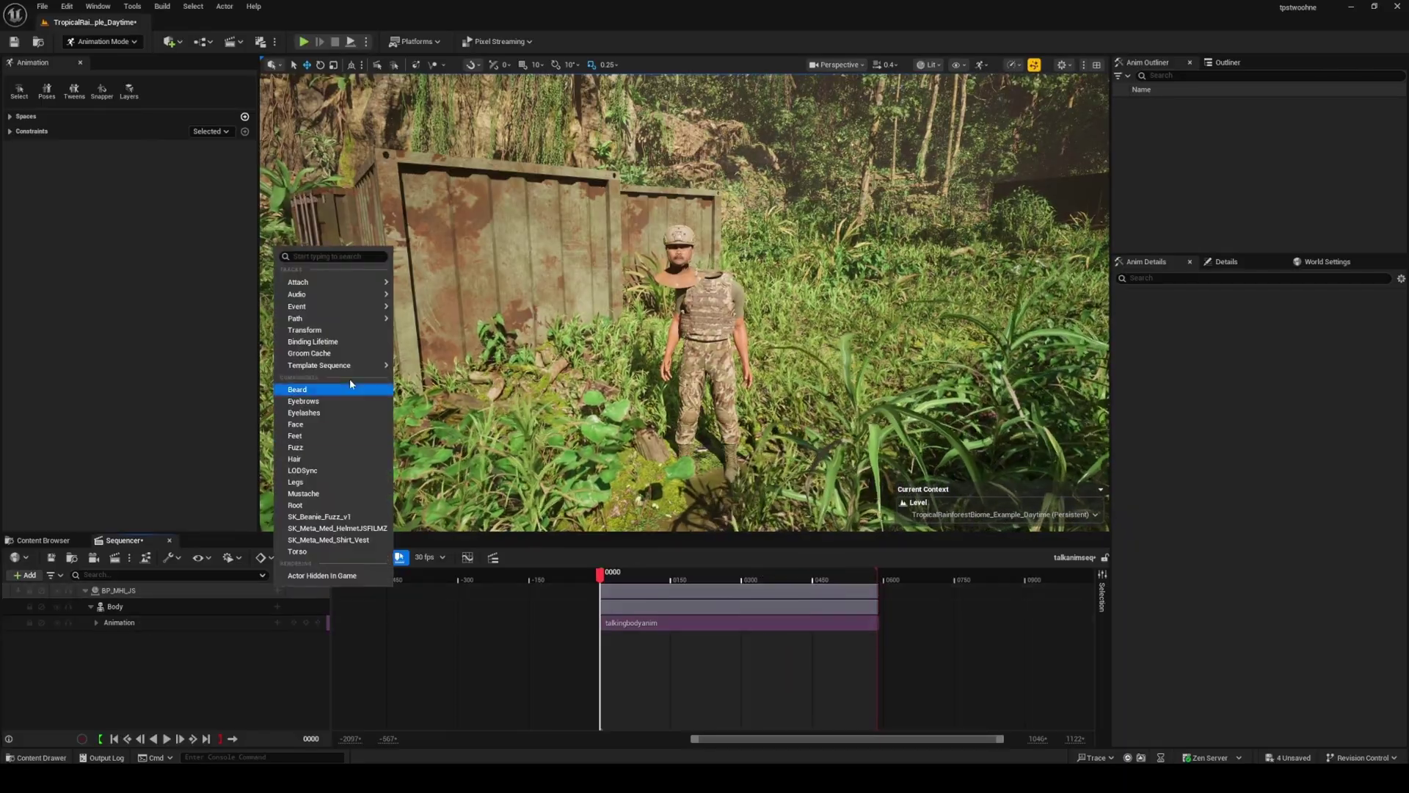
click(301, 426)
click(278, 638)
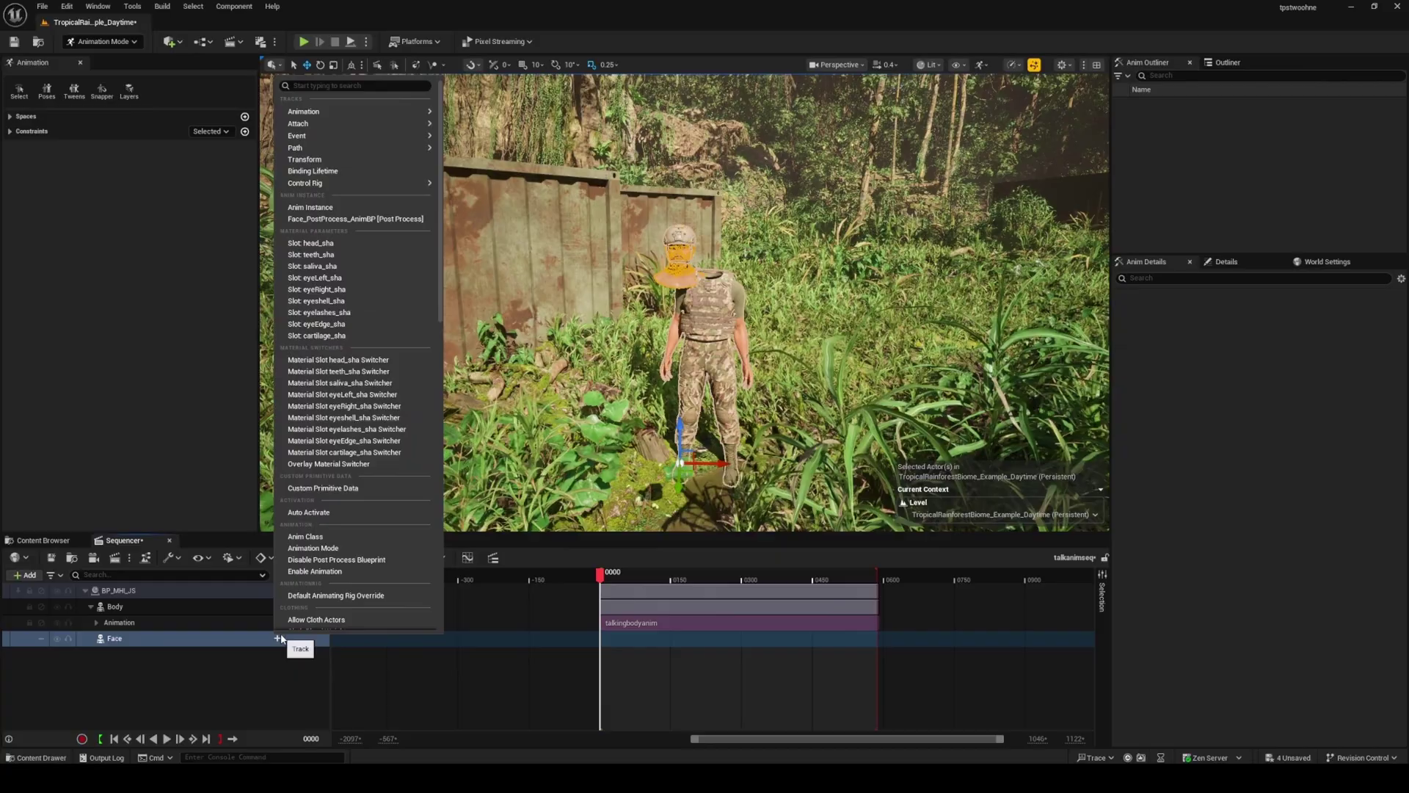
mouse_move(349, 111)
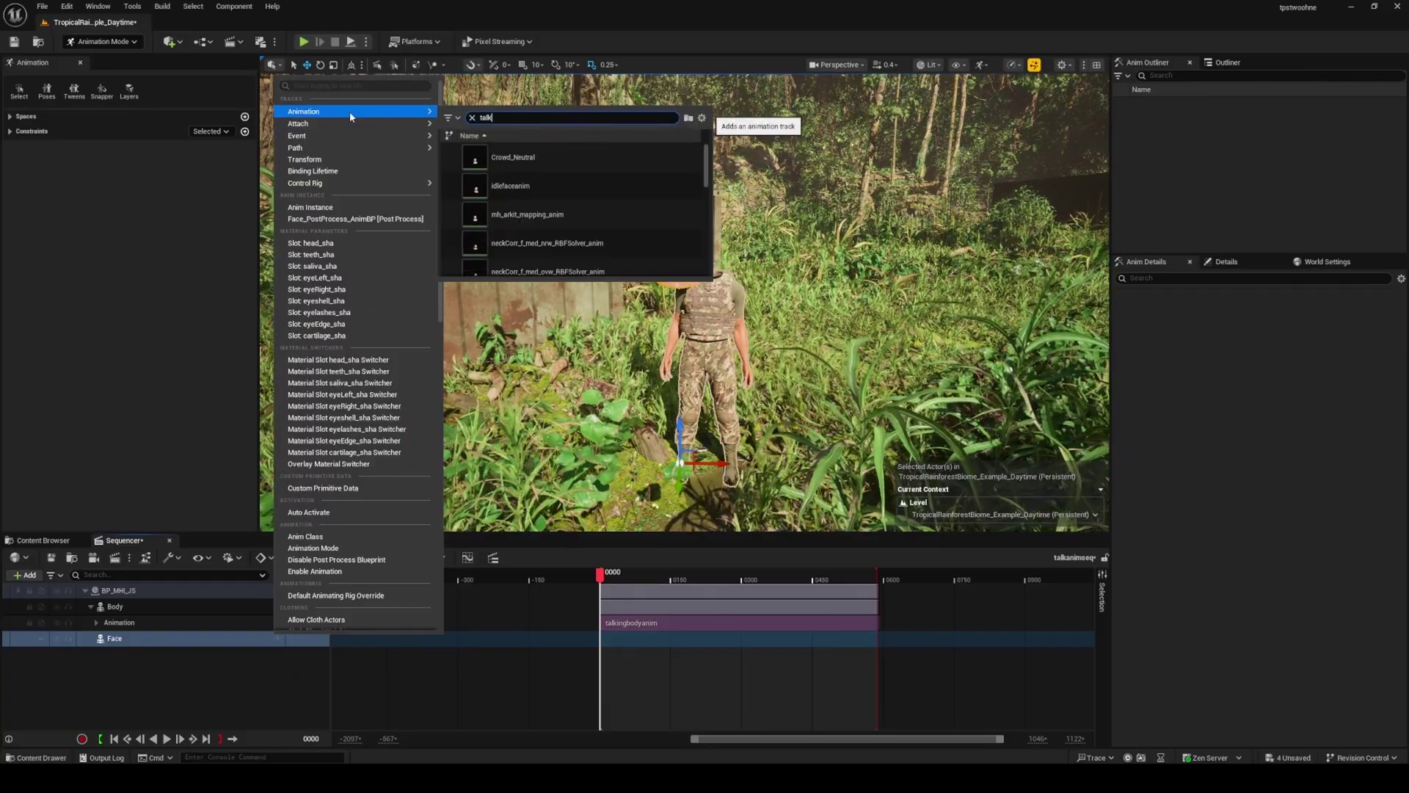
text(talk)
click(515, 157)
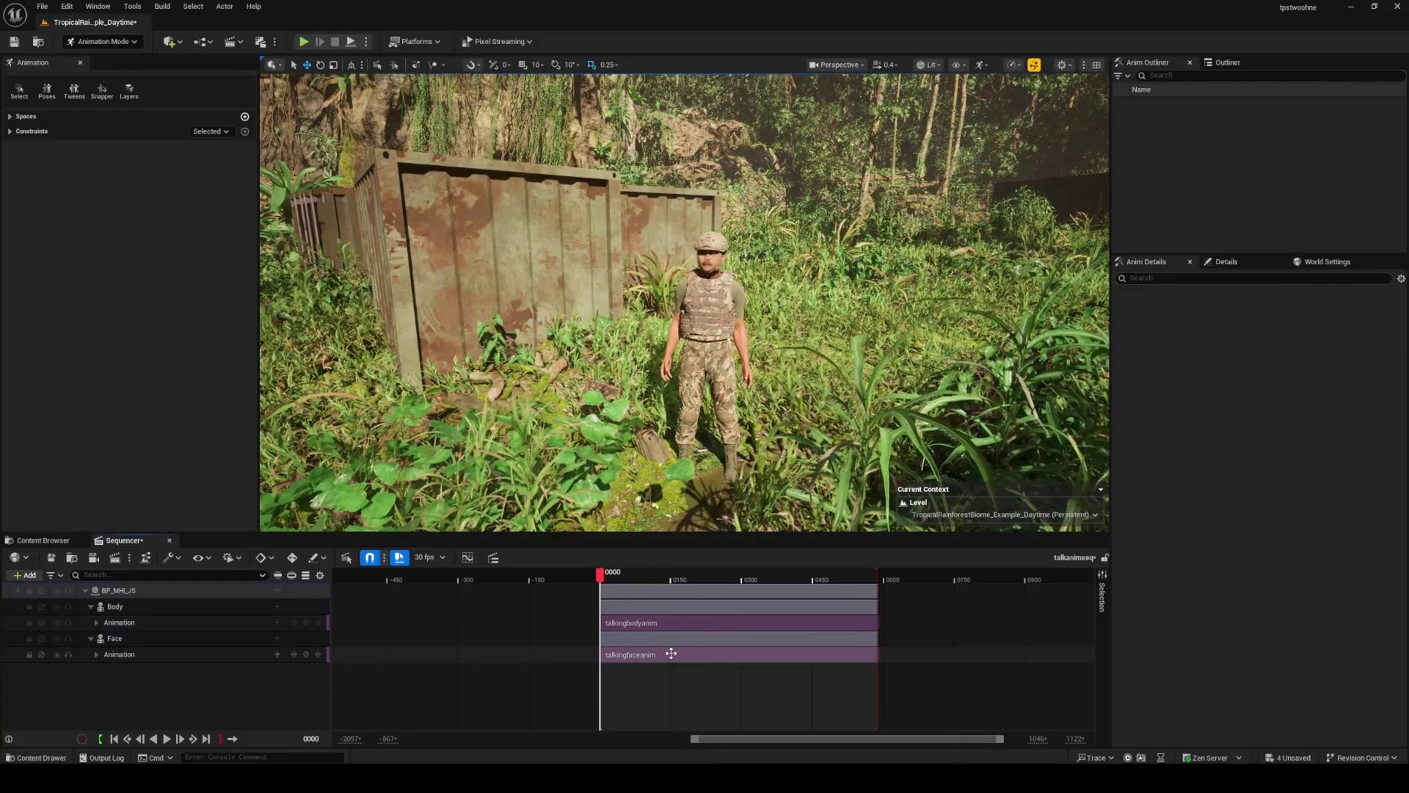
click(606, 577)
drag(606, 577, 601, 578)
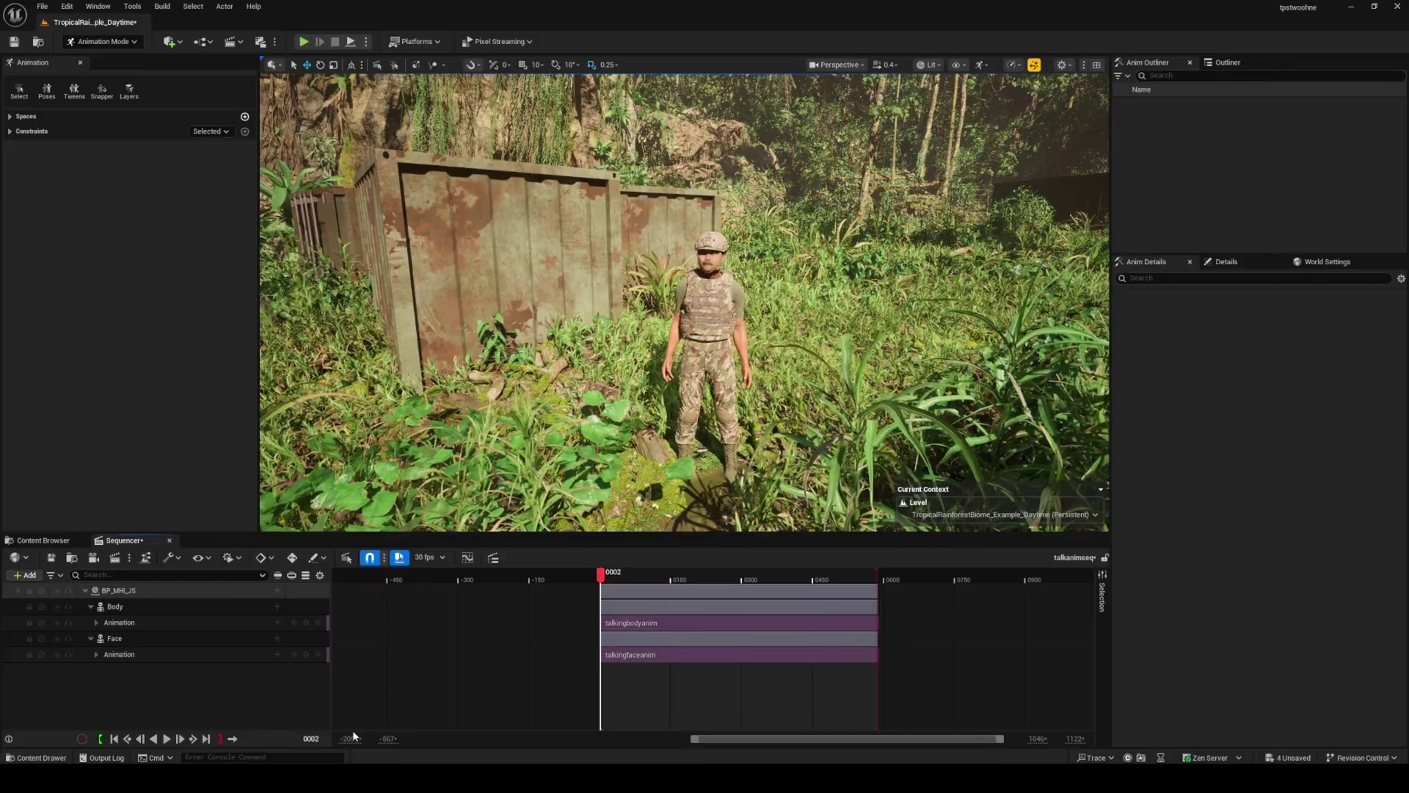
Add an audio track to talkanimseq holding the sound 240612_004.
click(26, 575)
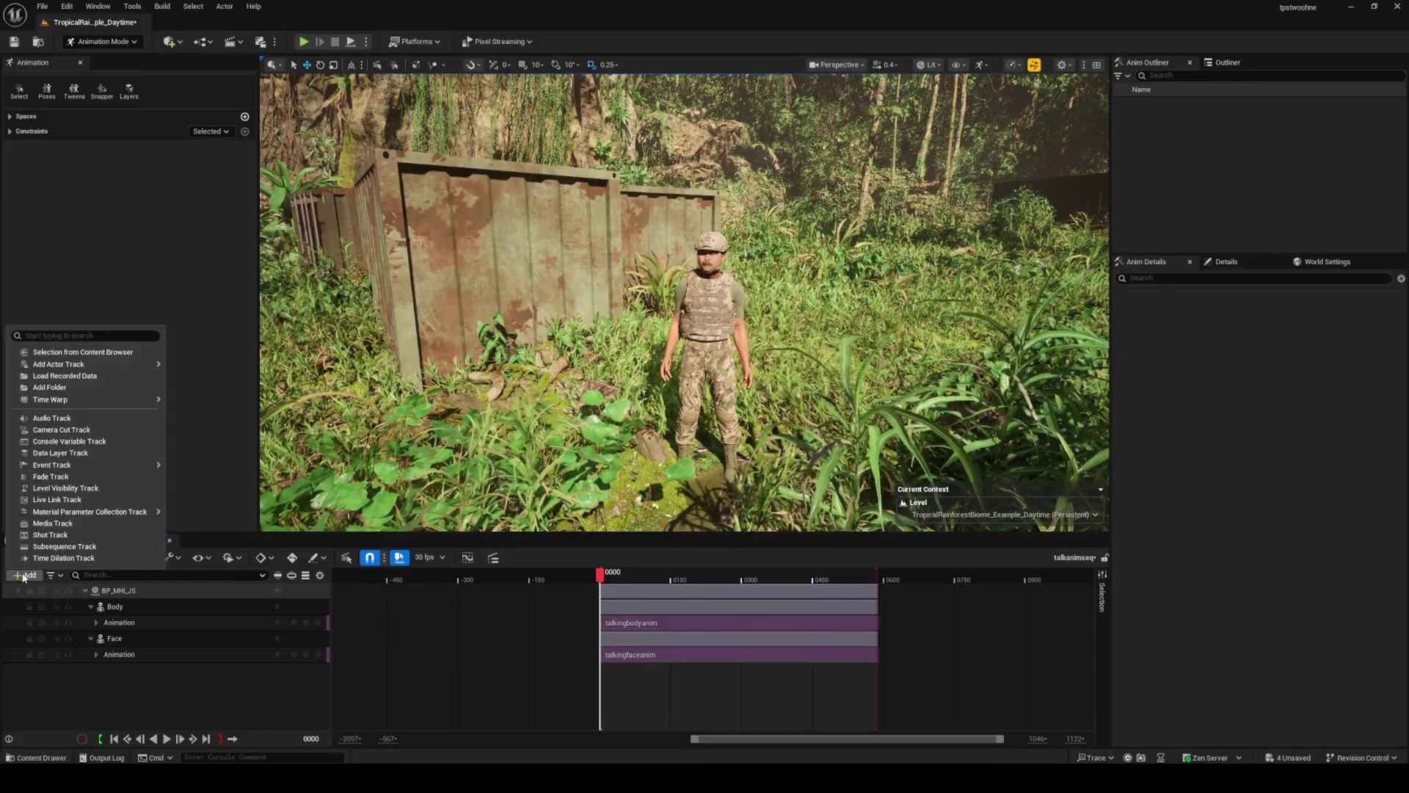
click(52, 421)
click(810, 413)
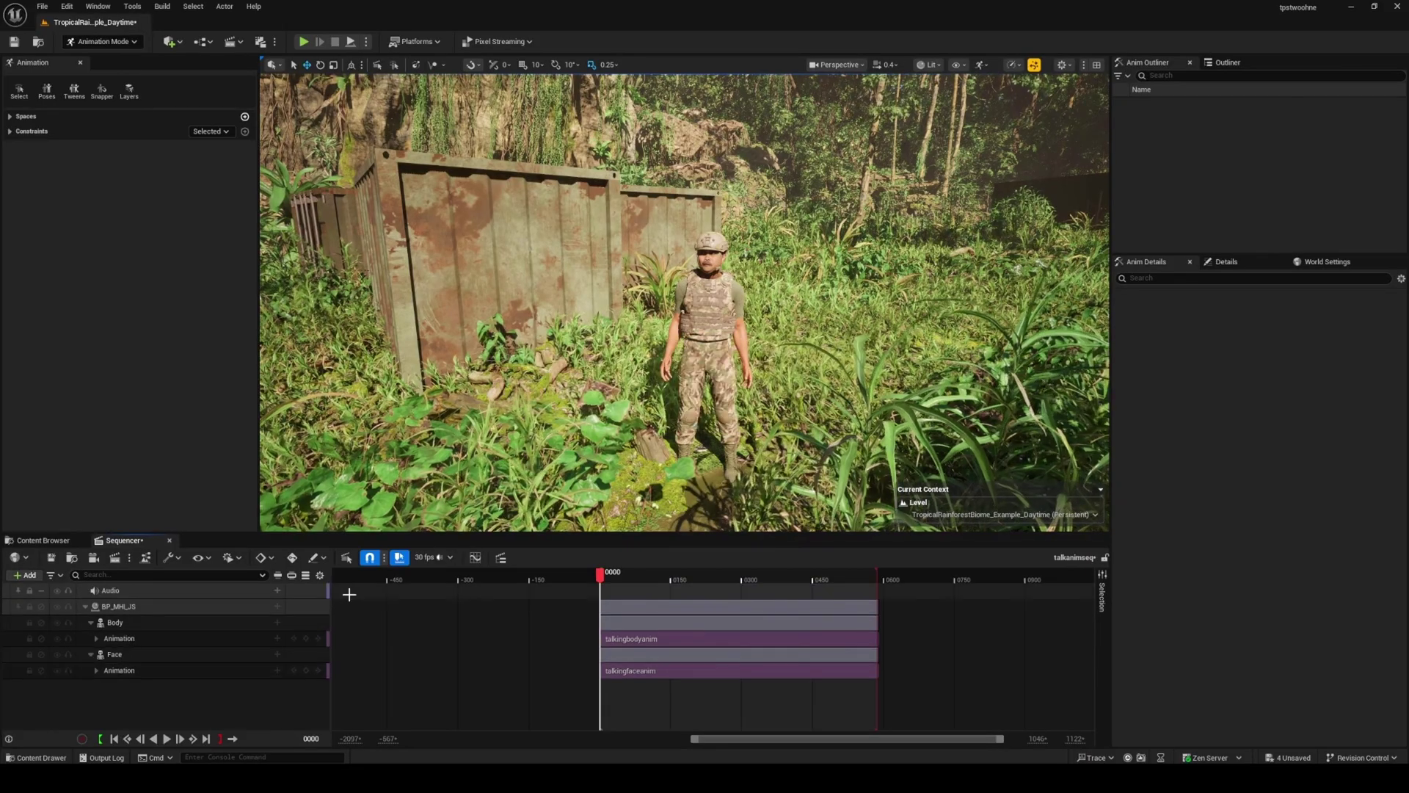
click(278, 590)
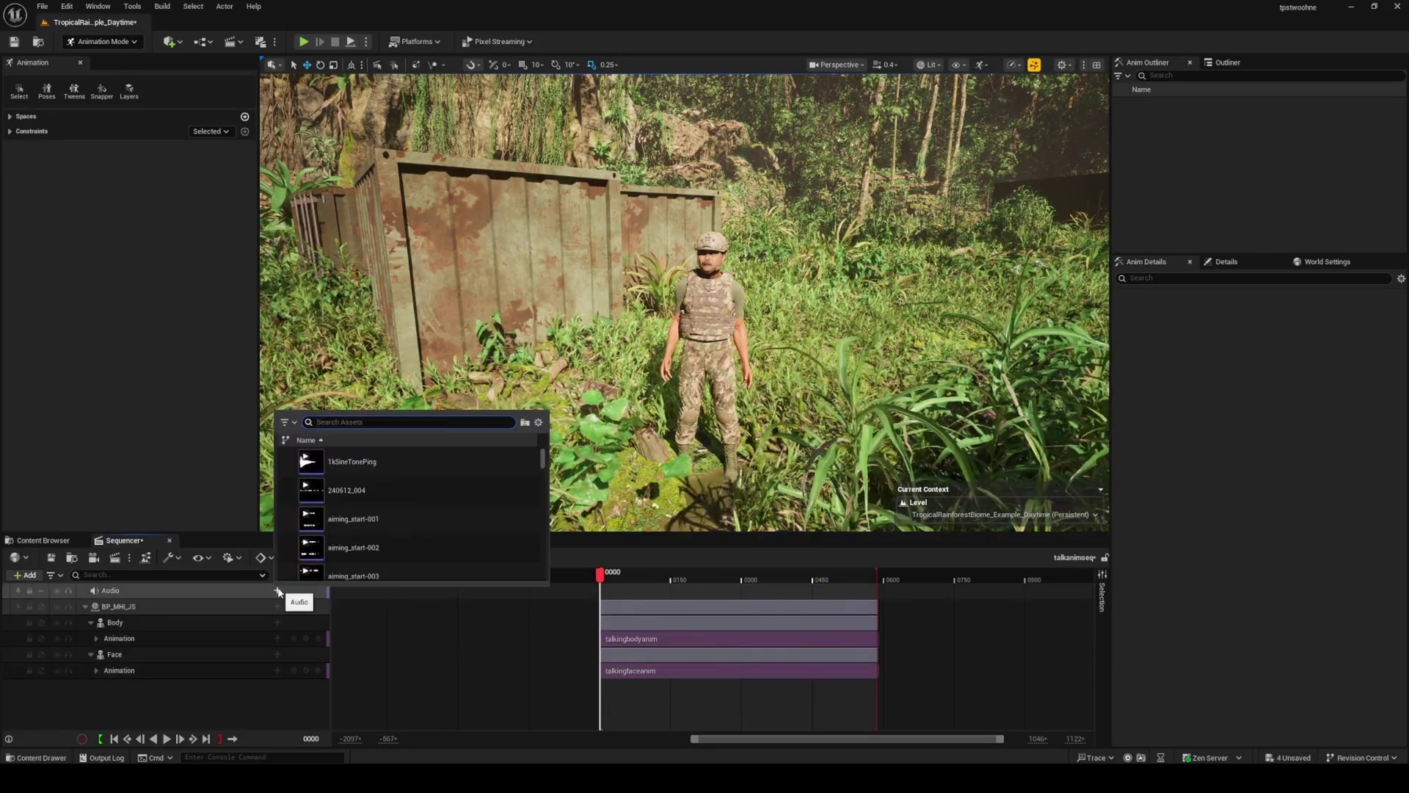
click(376, 490)
scroll(783, 603, down, 3)
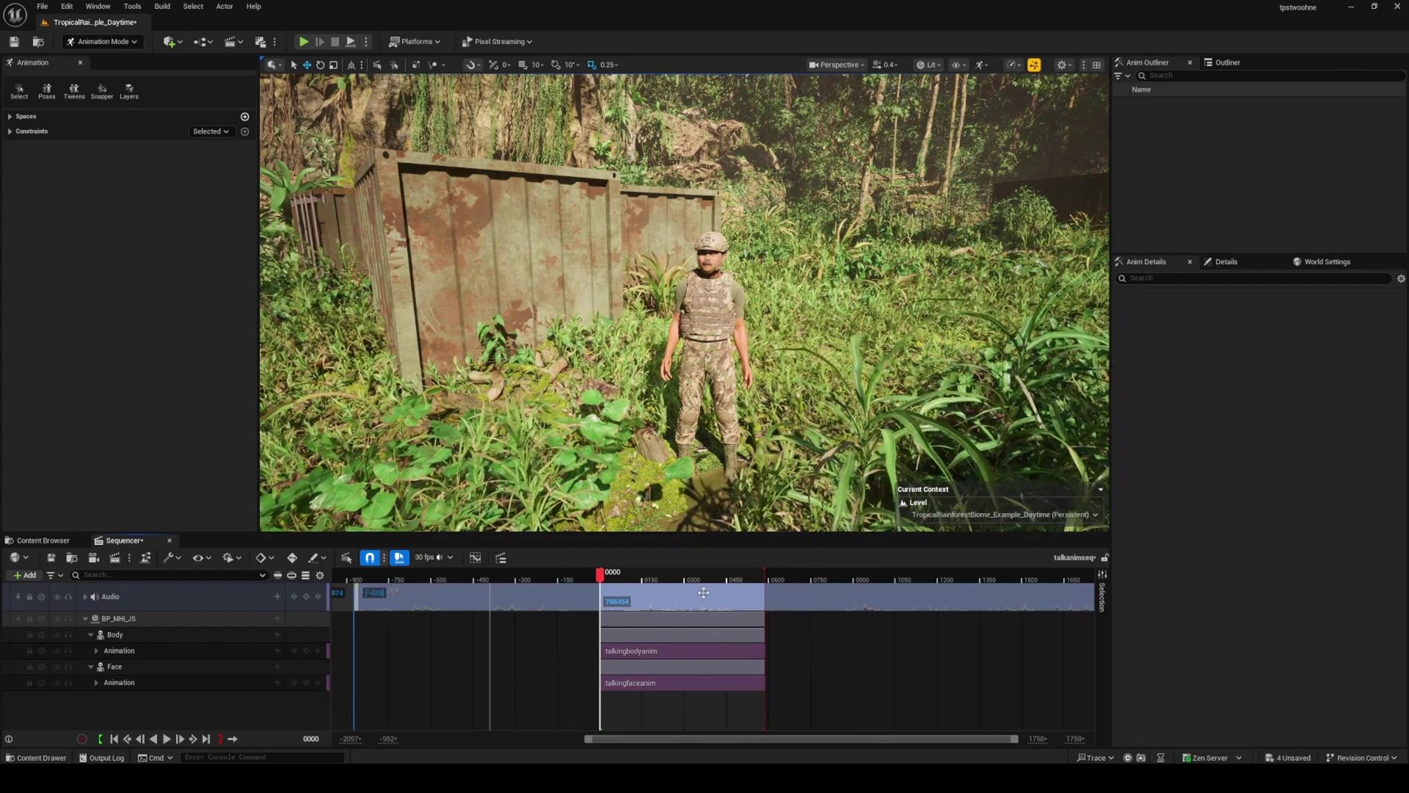
Play the sequence from near its start with the soldier's face in close view to check the talking animation.
key(w)
mouse_move(845, 374)
right_down()
mouse_move(873, 344)
mouse_move(872, 323)
mouse_move(866, 374)
right_up()
scroll(845, 374, down, 1)
scroll(666, 645, up, 3)
click(521, 578)
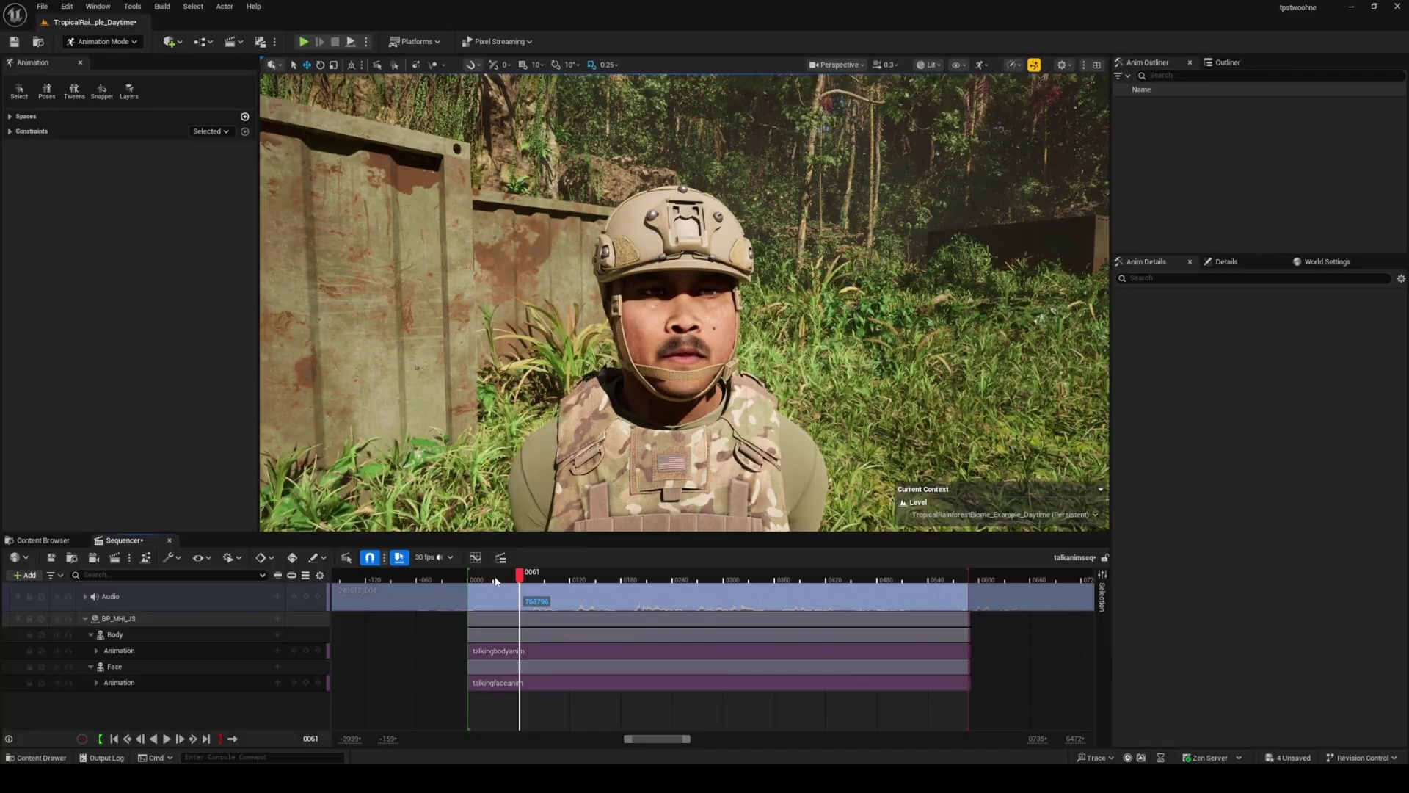
click(494, 579)
key(space)
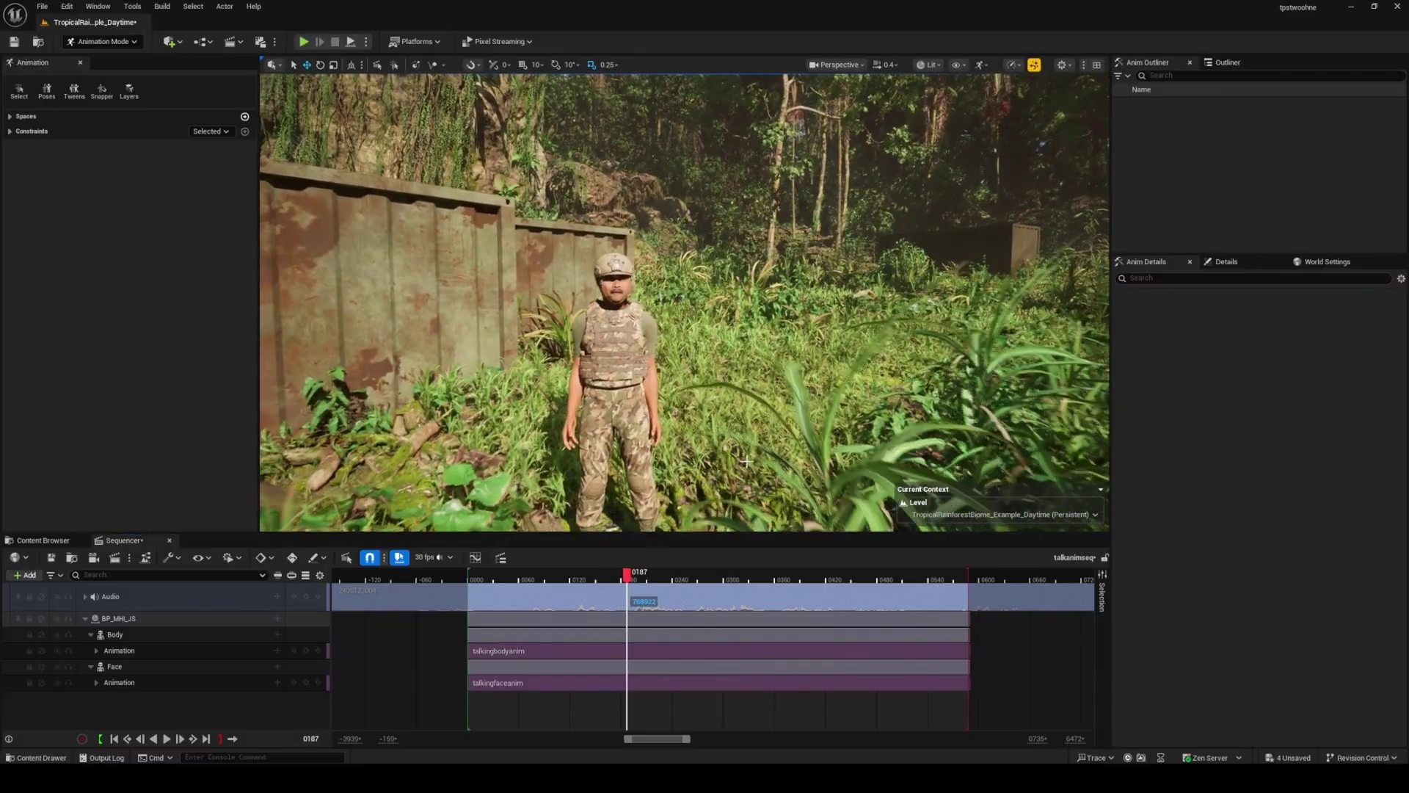
Trim away everything before frame 30 from the body animation, face animation and audio clips.
click(496, 574)
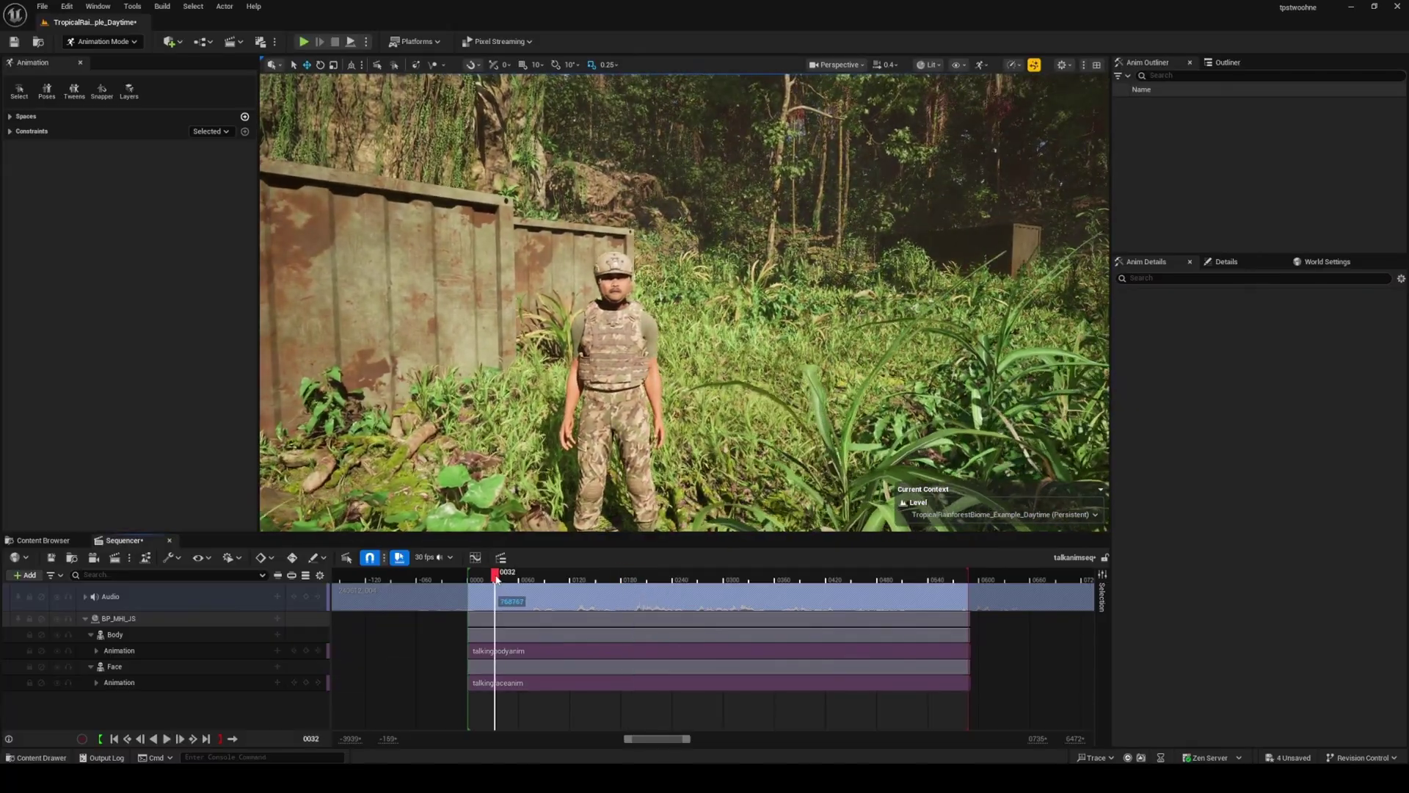
right_click(493, 651)
mouse_move(573, 416)
click(683, 478)
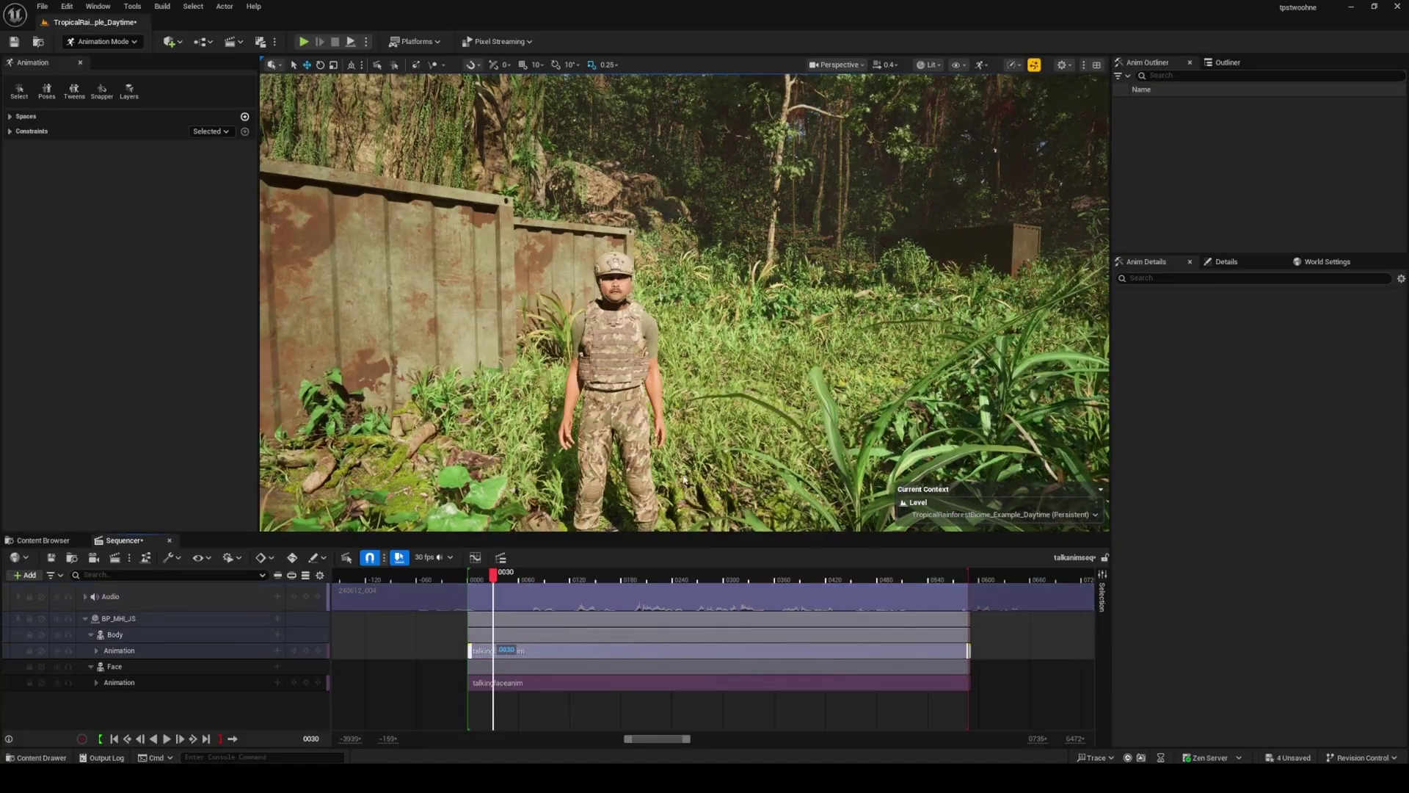
right_click(493, 683)
mouse_move(544, 451)
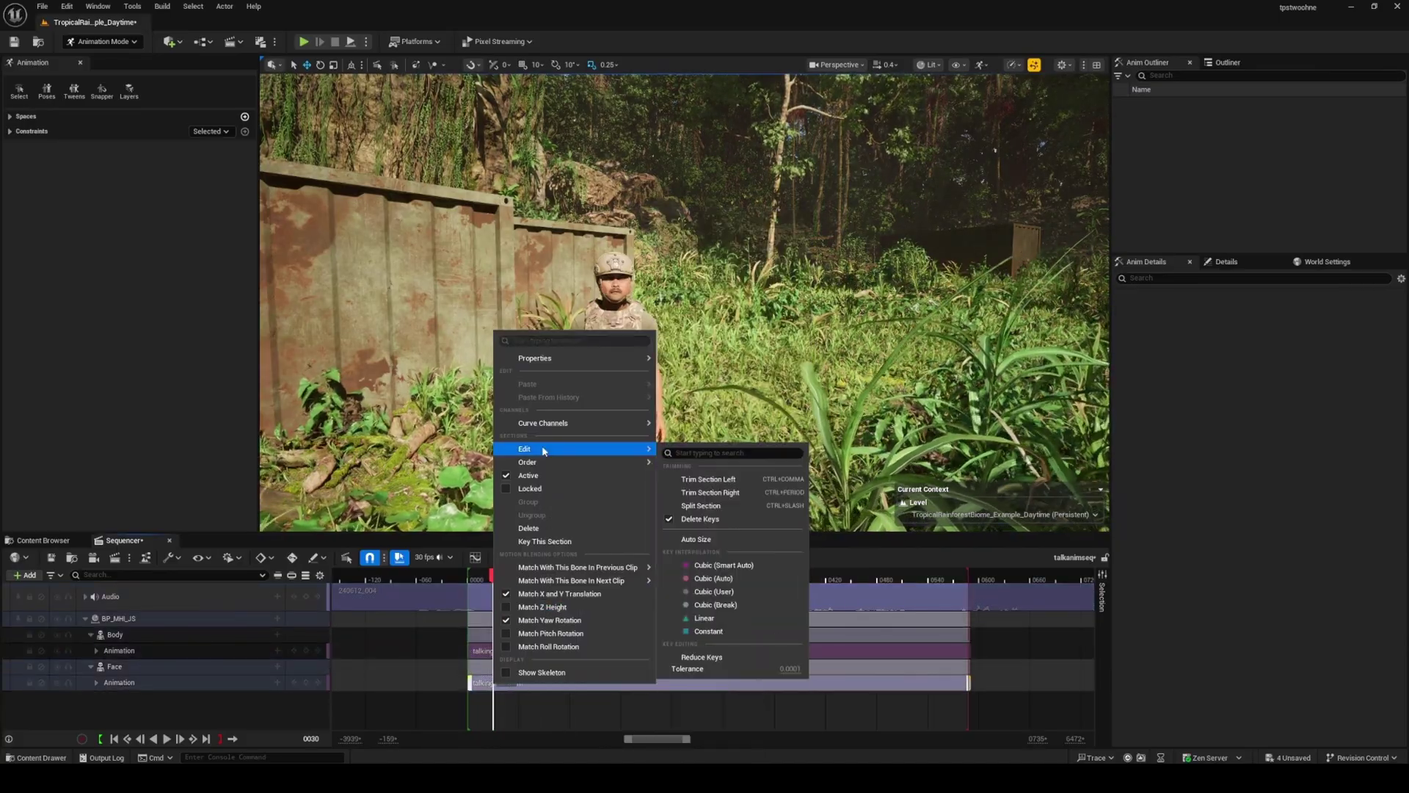
click(706, 478)
right_click(494, 597)
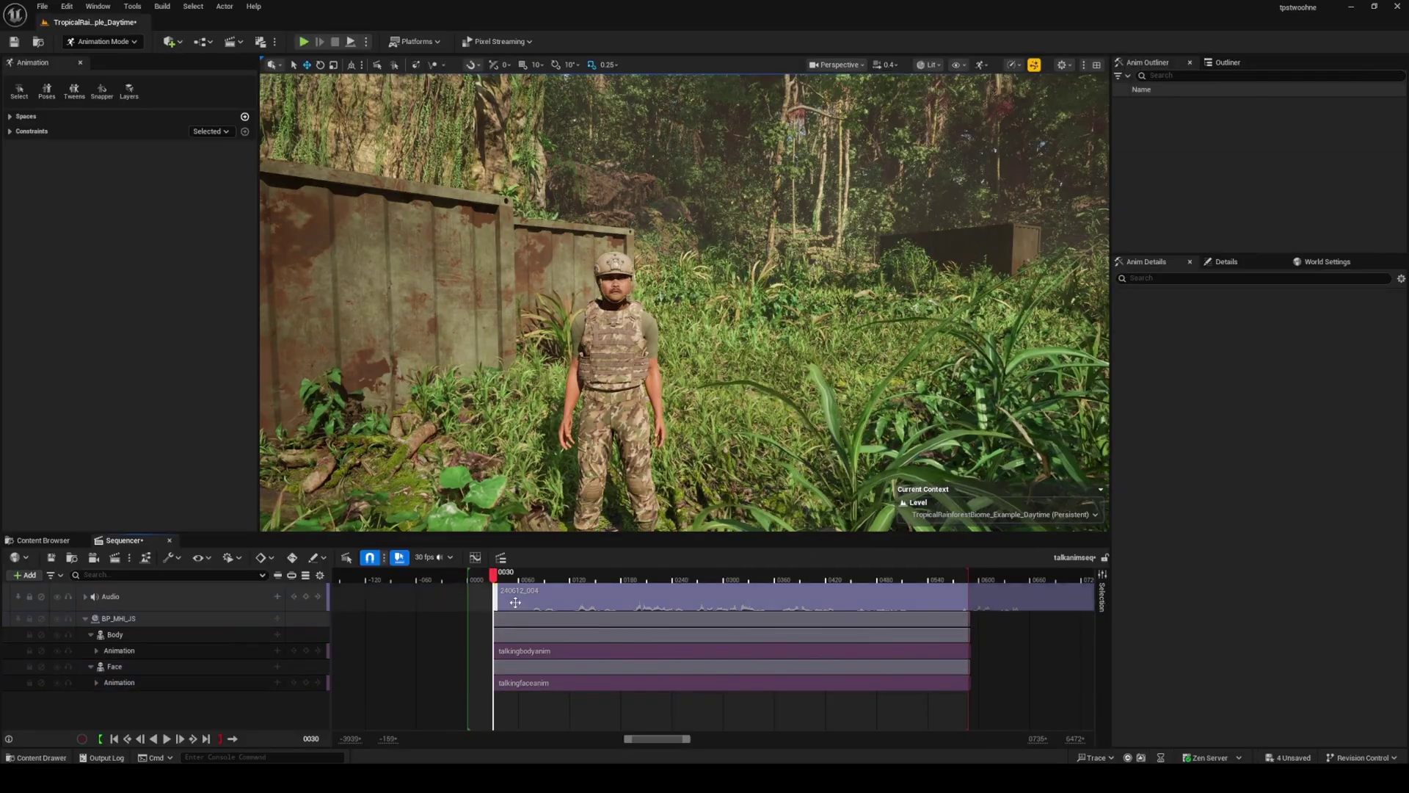
click(515, 602)
Shift the audio, body and face clips together so they start at frame 0, and play the result.
click(149, 635)
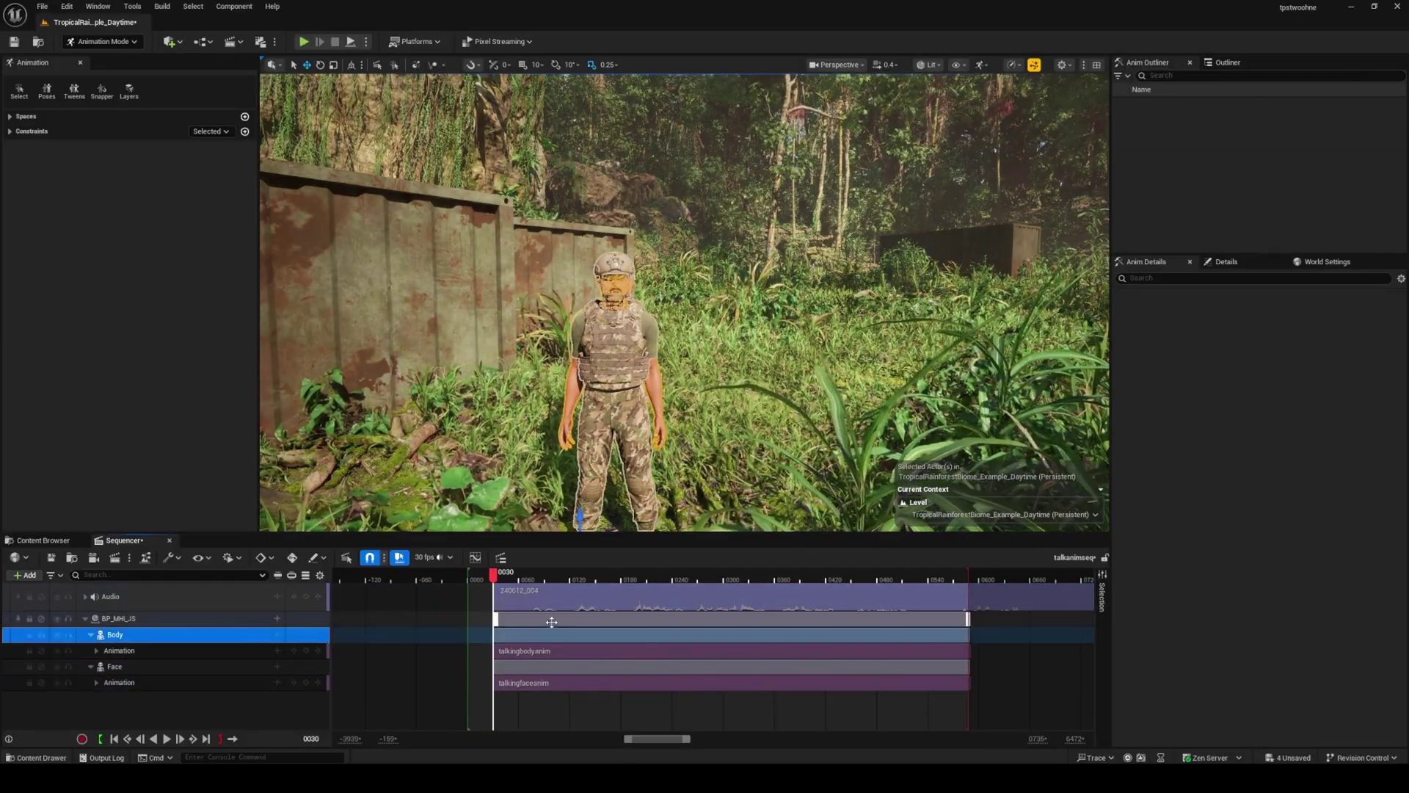
click(522, 602)
ctrl+click(518, 649)
ctrl+click(511, 681)
mouse_move(532, 593)
mouse_down()
mouse_move(467, 576)
mouse_move(533, 601)
mouse_up()
ctrl+scroll(467, 587, up, 12)
ctrl+scroll(534, 600, up, 1)
key(Right)
key(space)
Set the playback end time of talkanimseq at frame 502 and save the sequence.
ctrl+scroll(761, 698, down, 20)
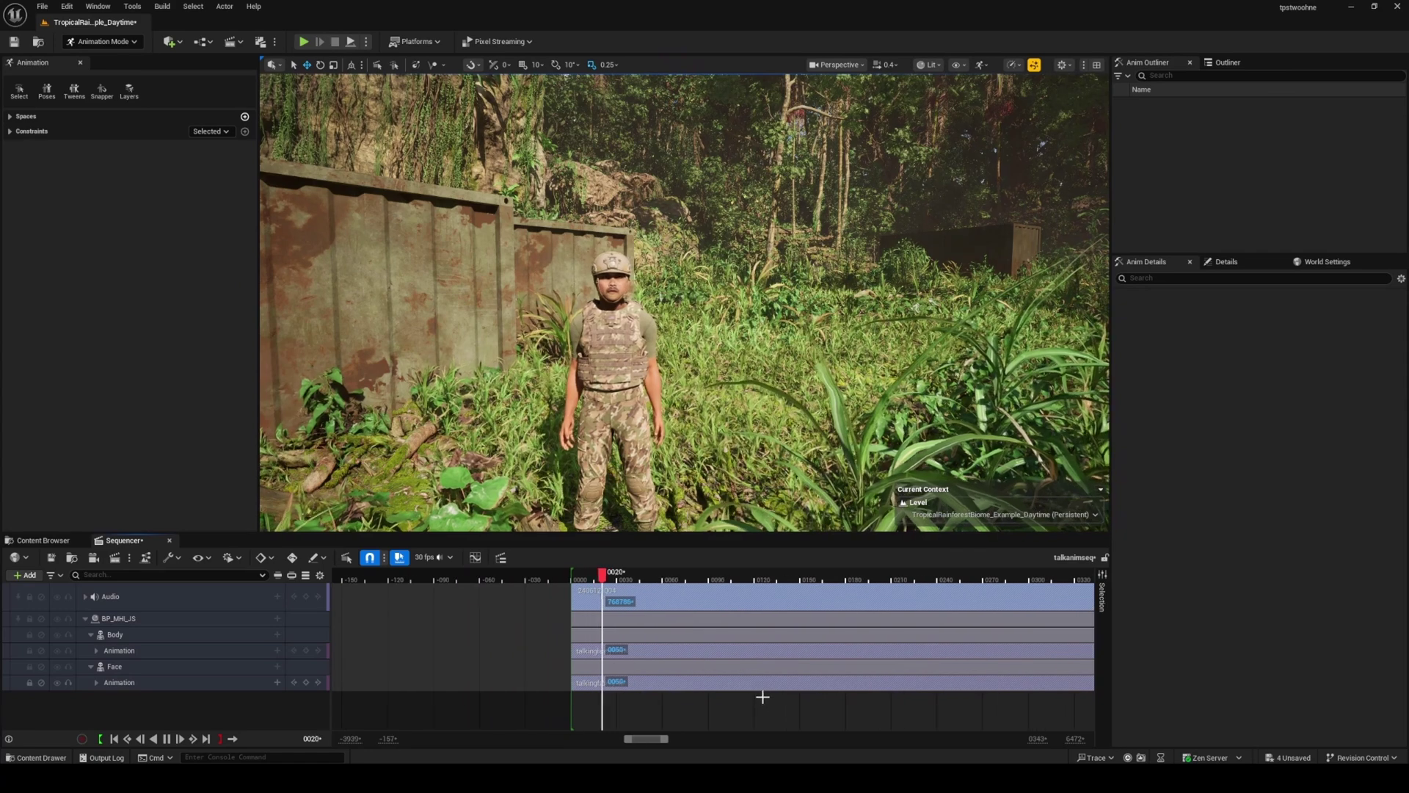
ctrl+scroll(749, 712, up, 3)
click(814, 577)
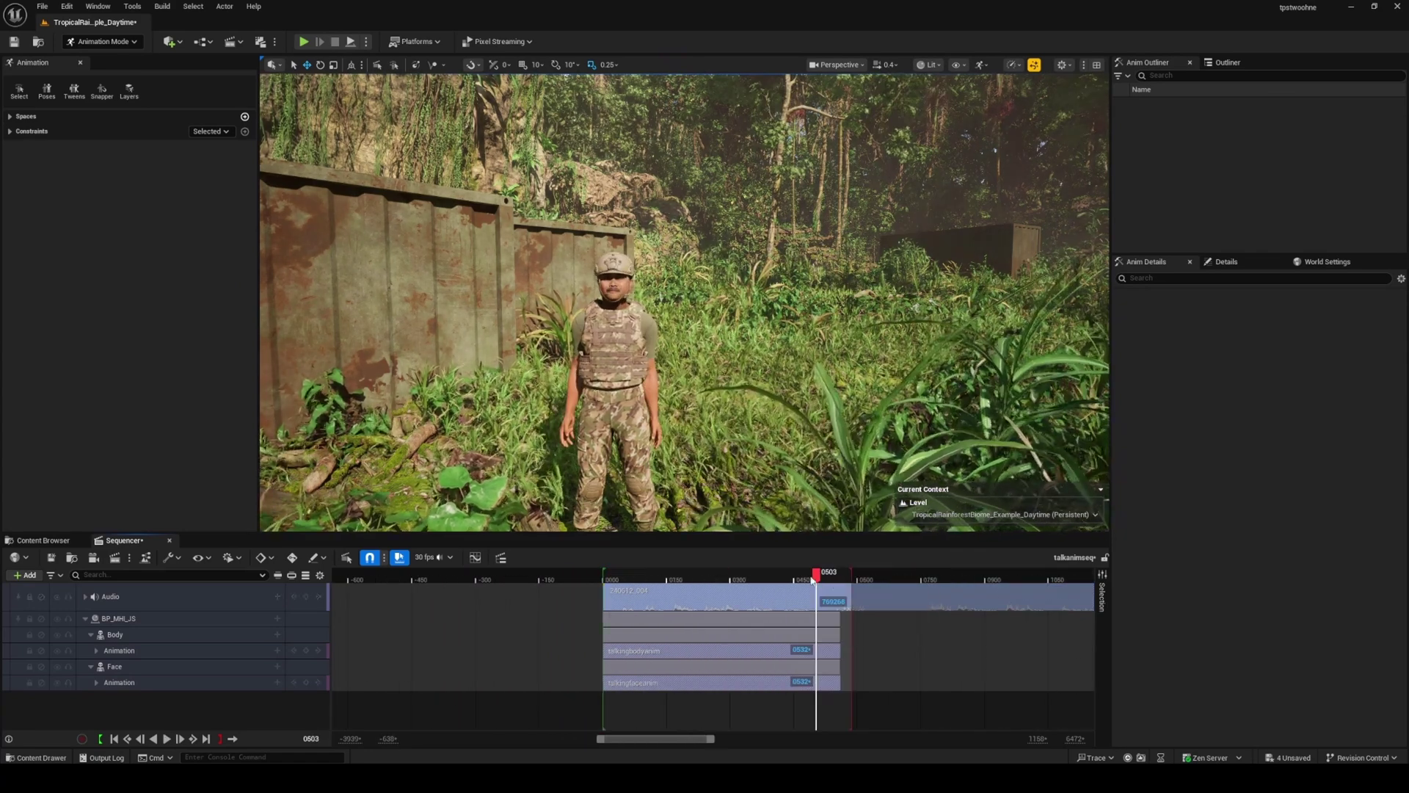
right_click(817, 577)
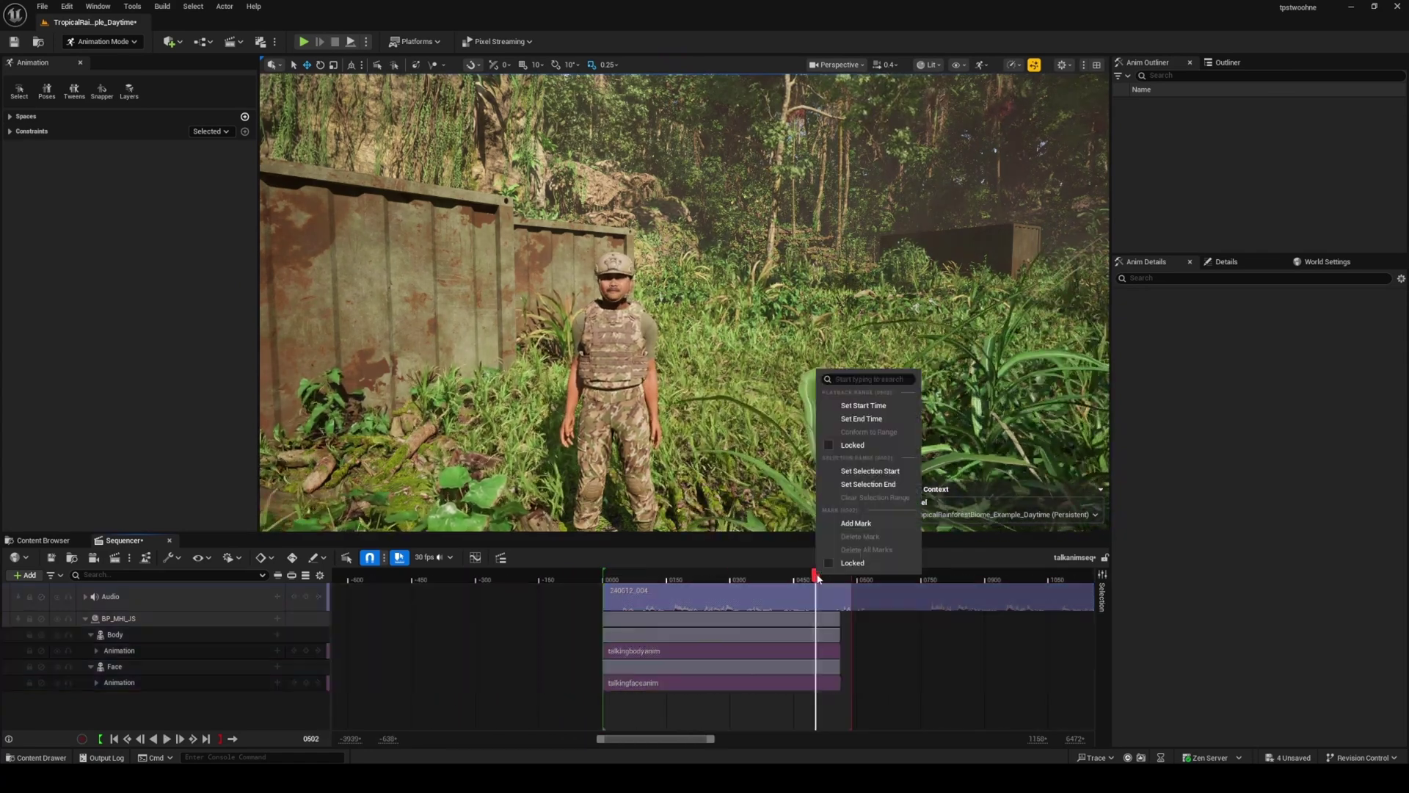
click(864, 426)
drag(815, 578, 759, 580)
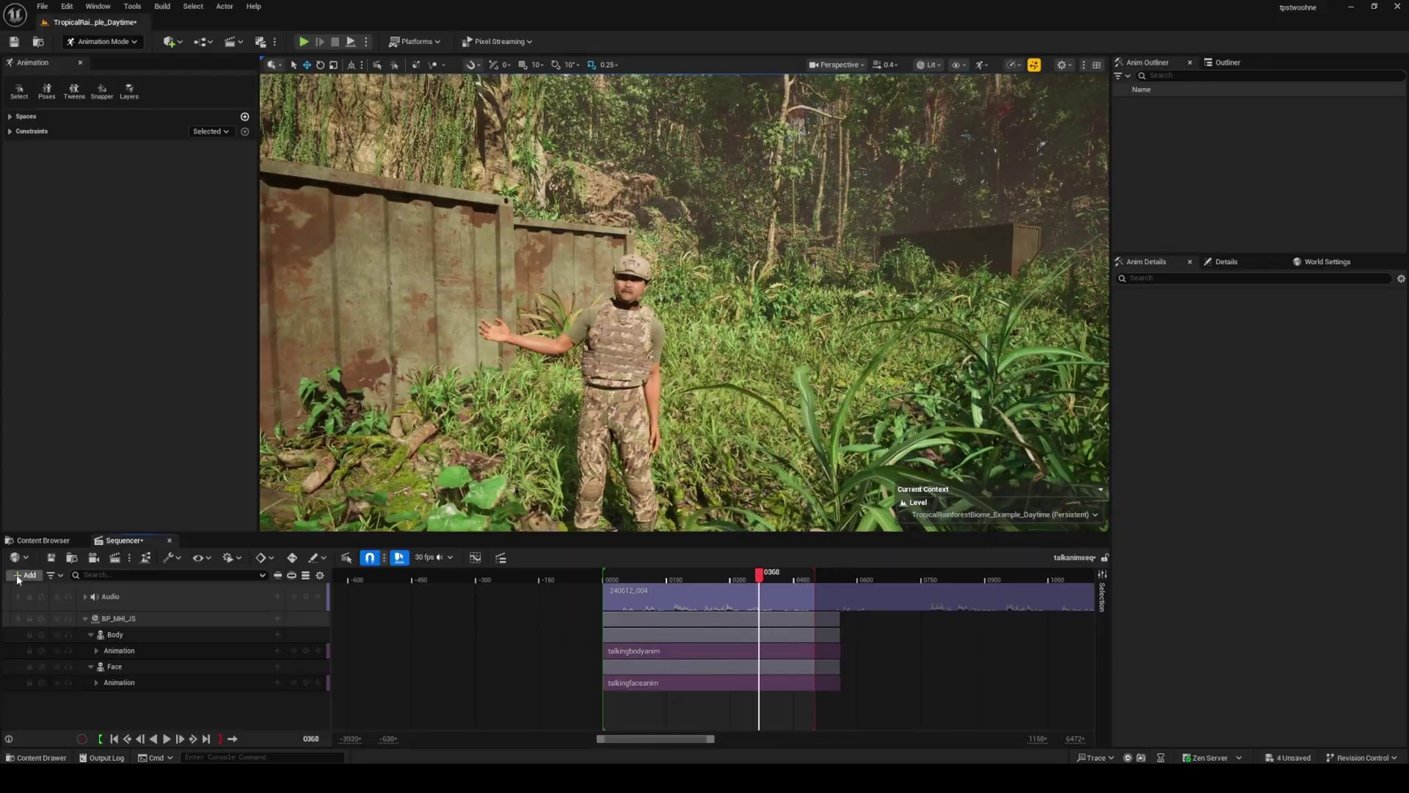
click(51, 557)
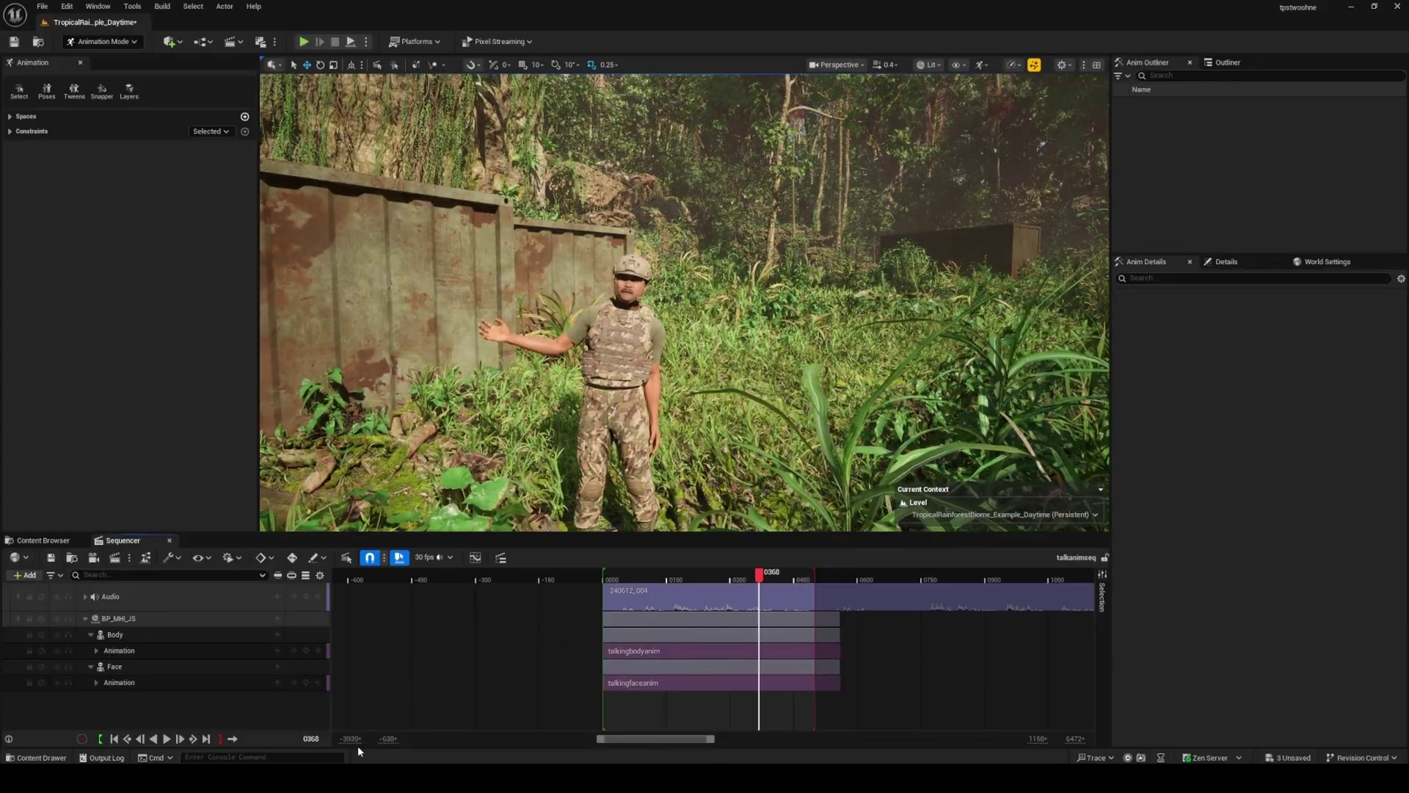
Return to frame 0 and bake the Body track to a control rig with Reset Controls on and Reduce Keys off.
click(313, 738)
text(0)
key(Return)
right_click(233, 636)
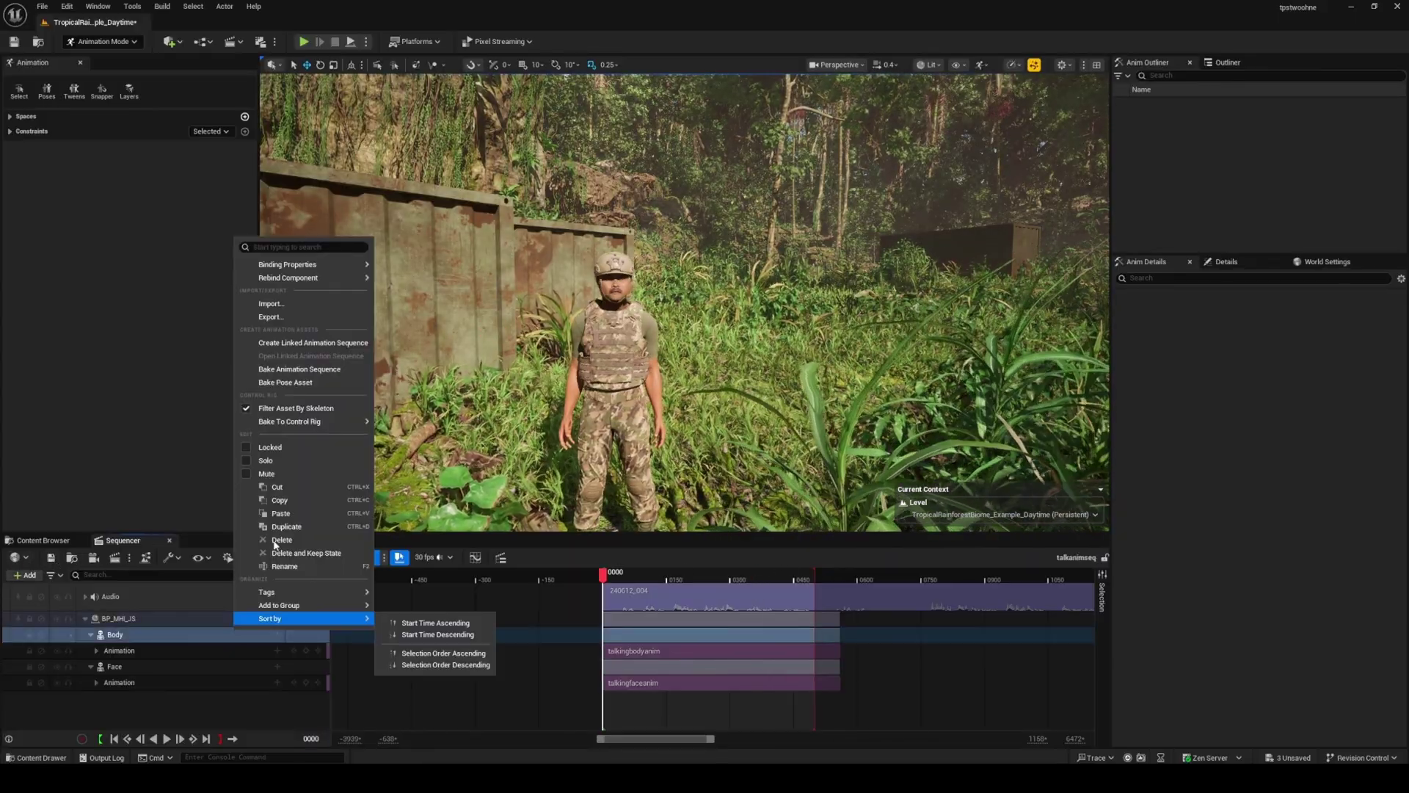
mouse_move(301, 421)
click(415, 441)
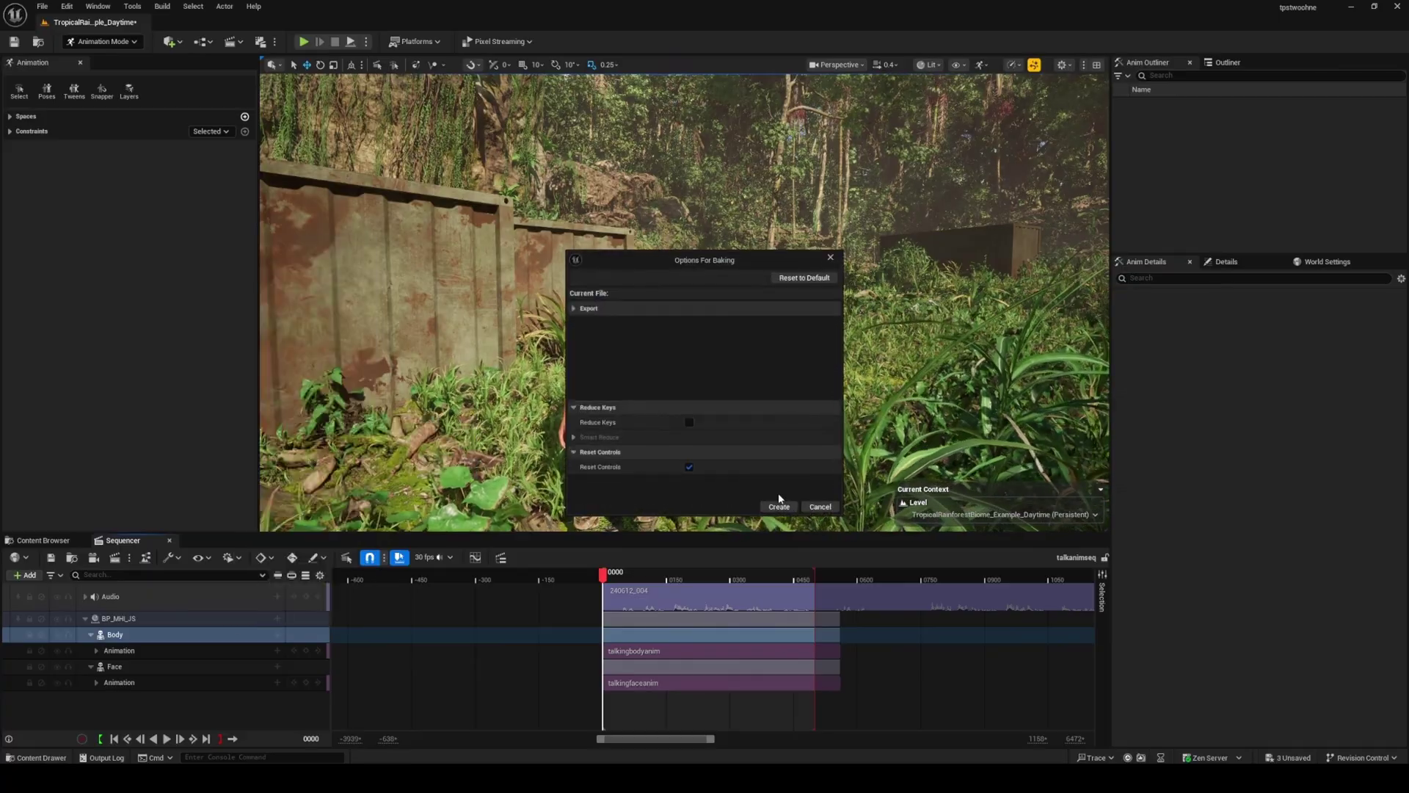
click(779, 504)
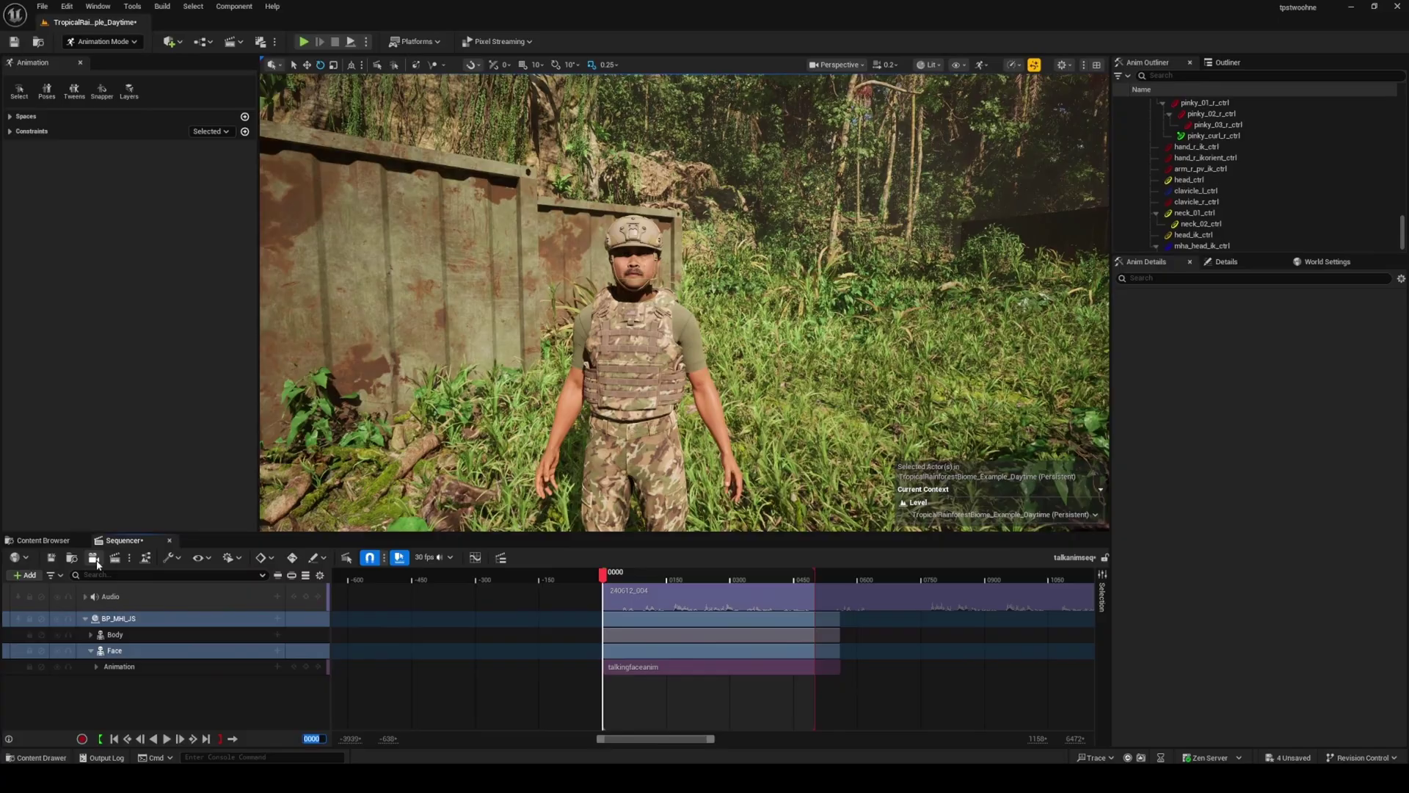
Create a cine camera in the sequence and frame it on the soldier's head and chest.
click(94, 557)
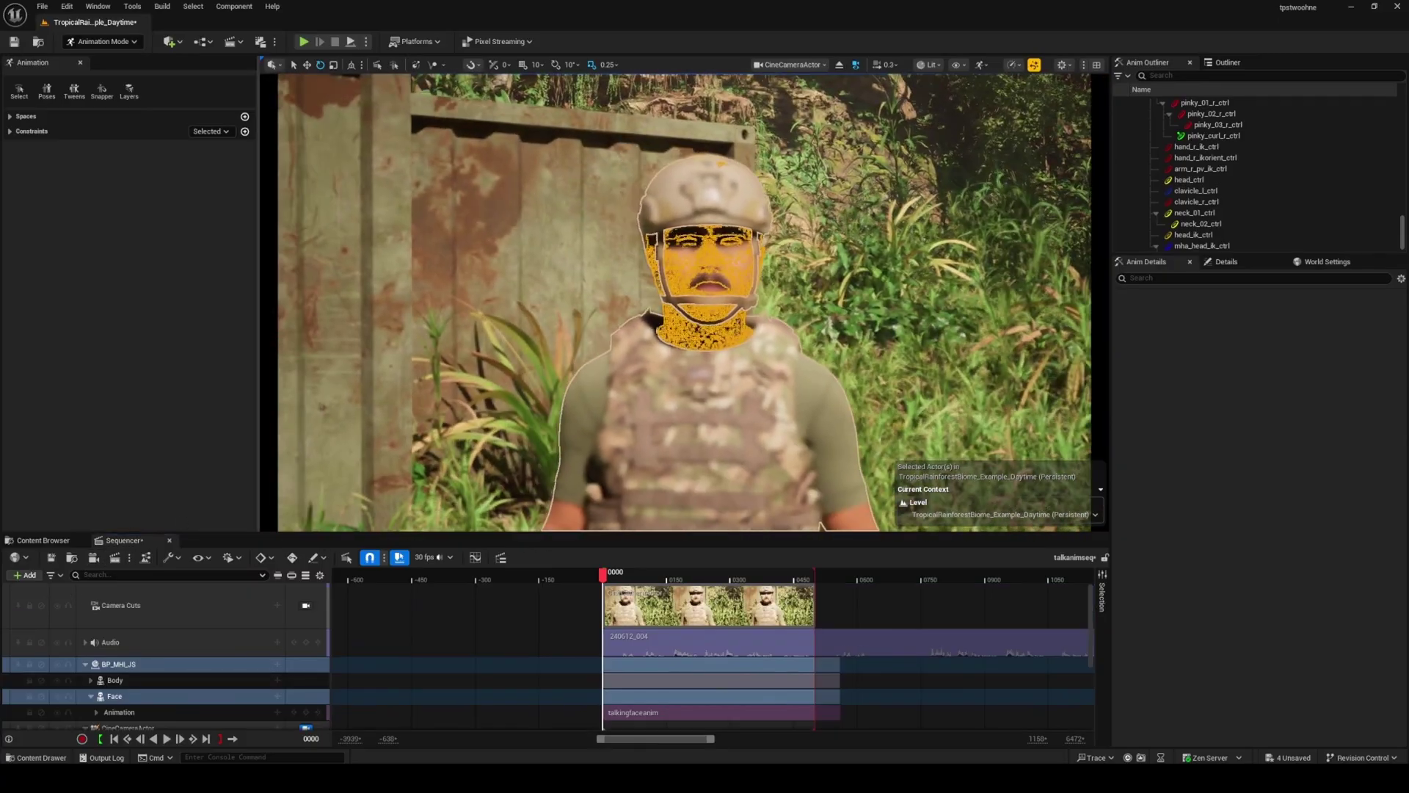
key(w)
key(d)
scroll(684, 301, down, 1)
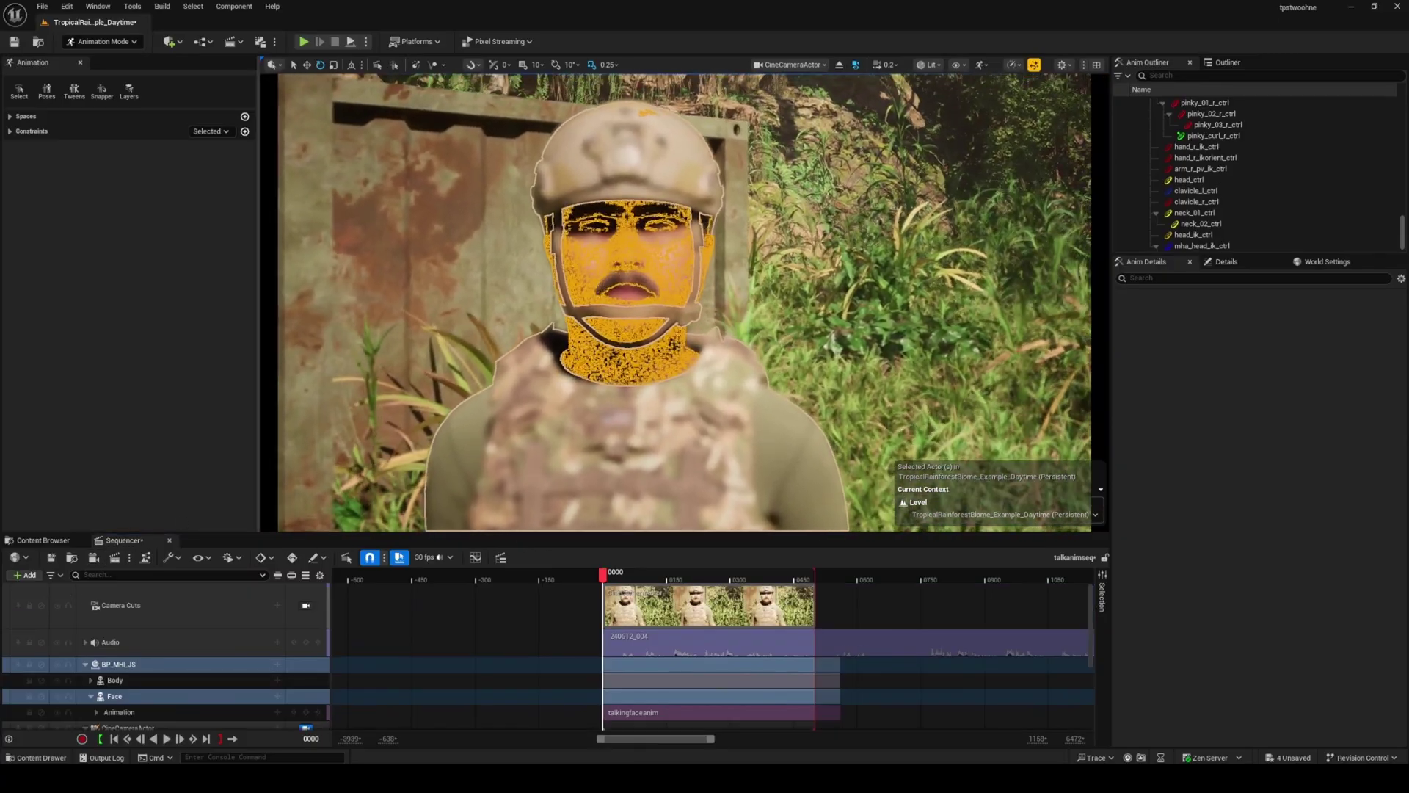
scroll(684, 302, up, 2)
key(w)
key(d)
key(s)
key(a)
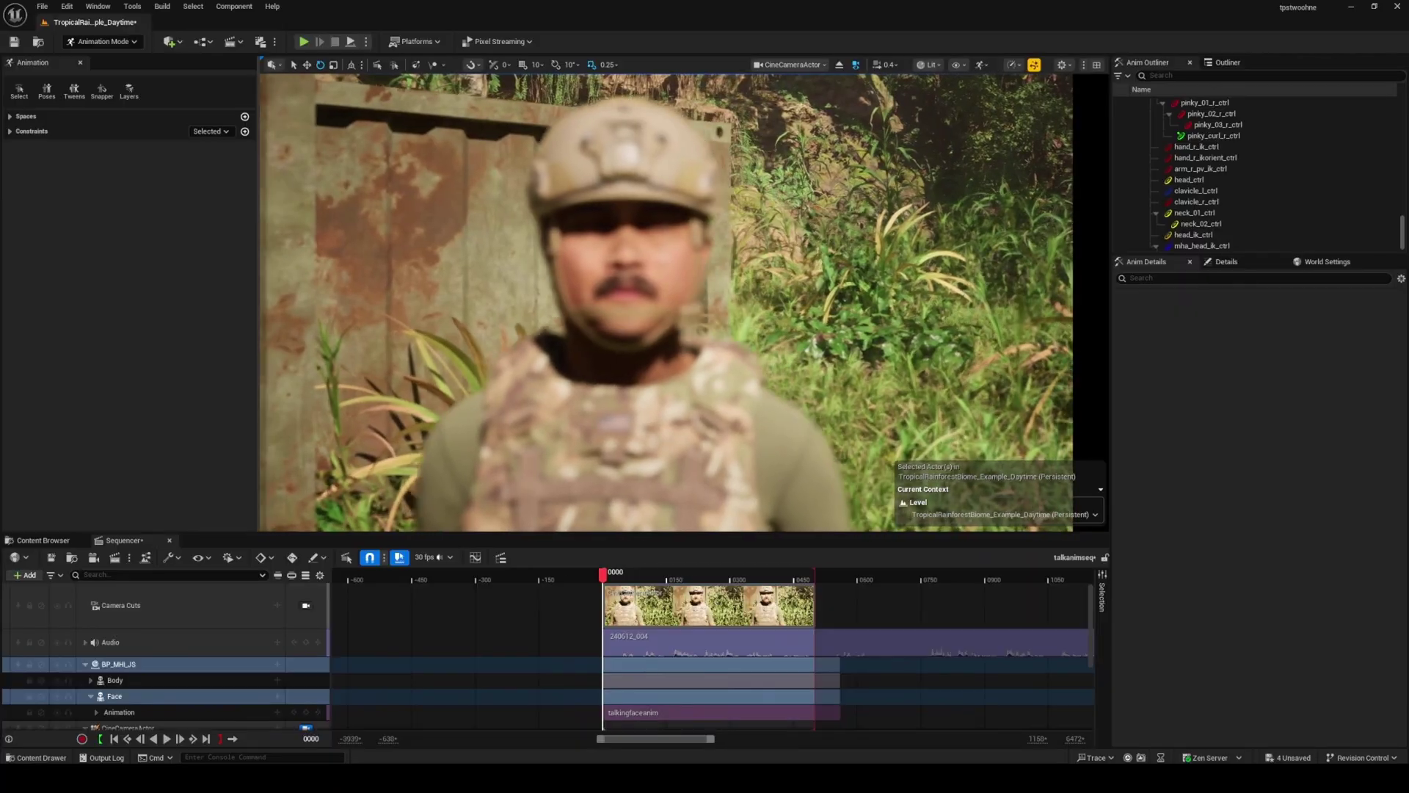
key(a)
scroll(683, 301, down, 3)
key(d)
key(q)
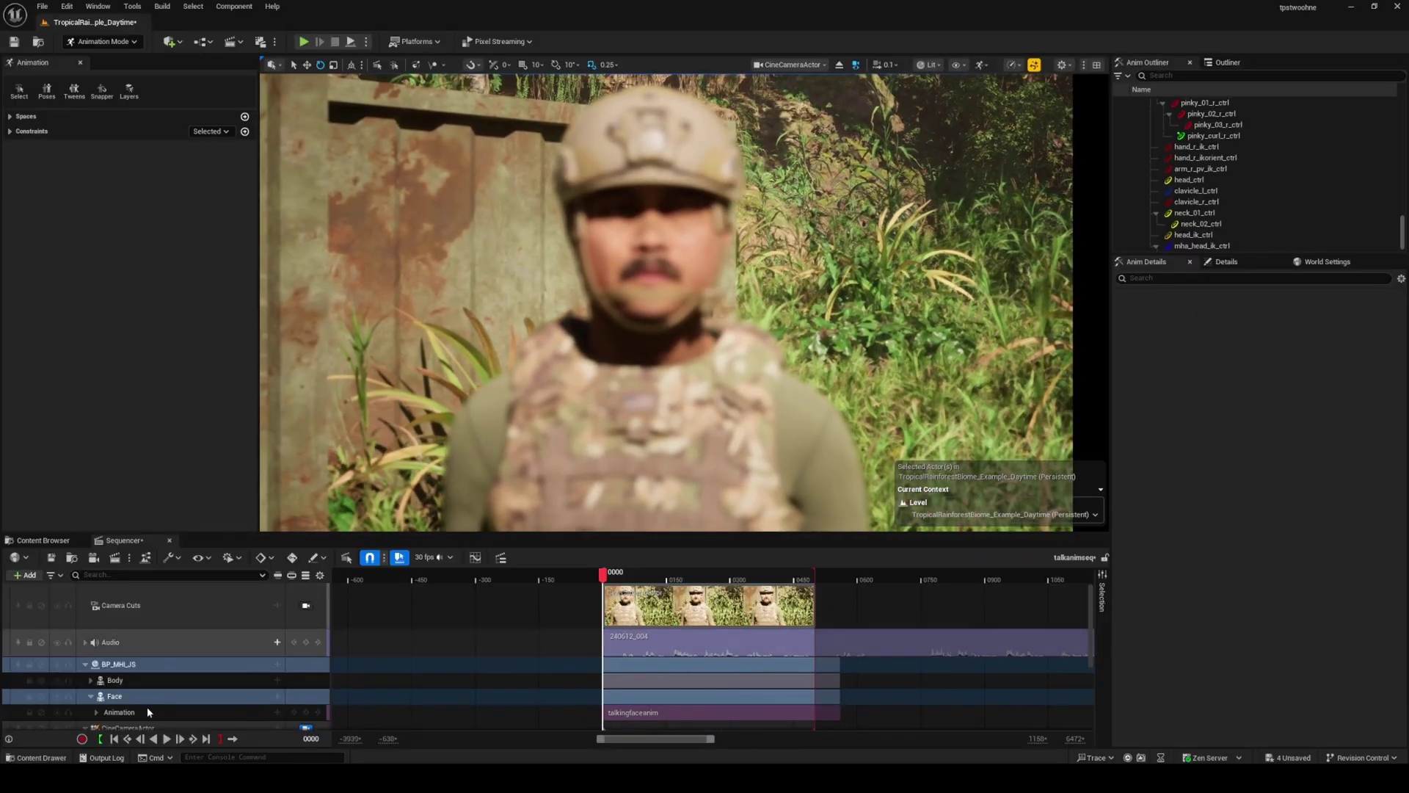
Focus the cine camera on the soldier with a manual focus distance of about 146.7 cm, hide the debug focus plane, and play the sequence.
click(129, 617)
scroll(147, 646, down, 2)
click(180, 679)
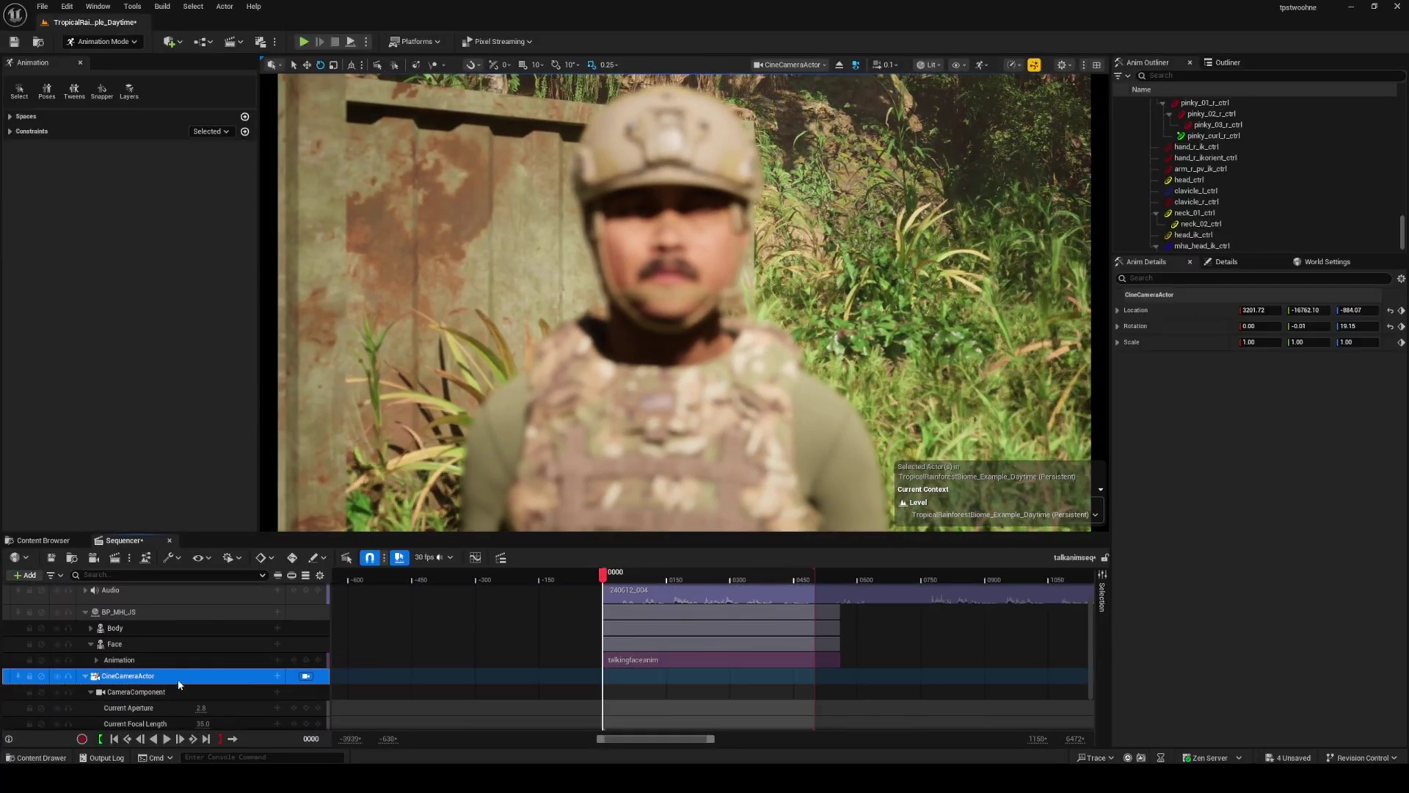
click(1230, 265)
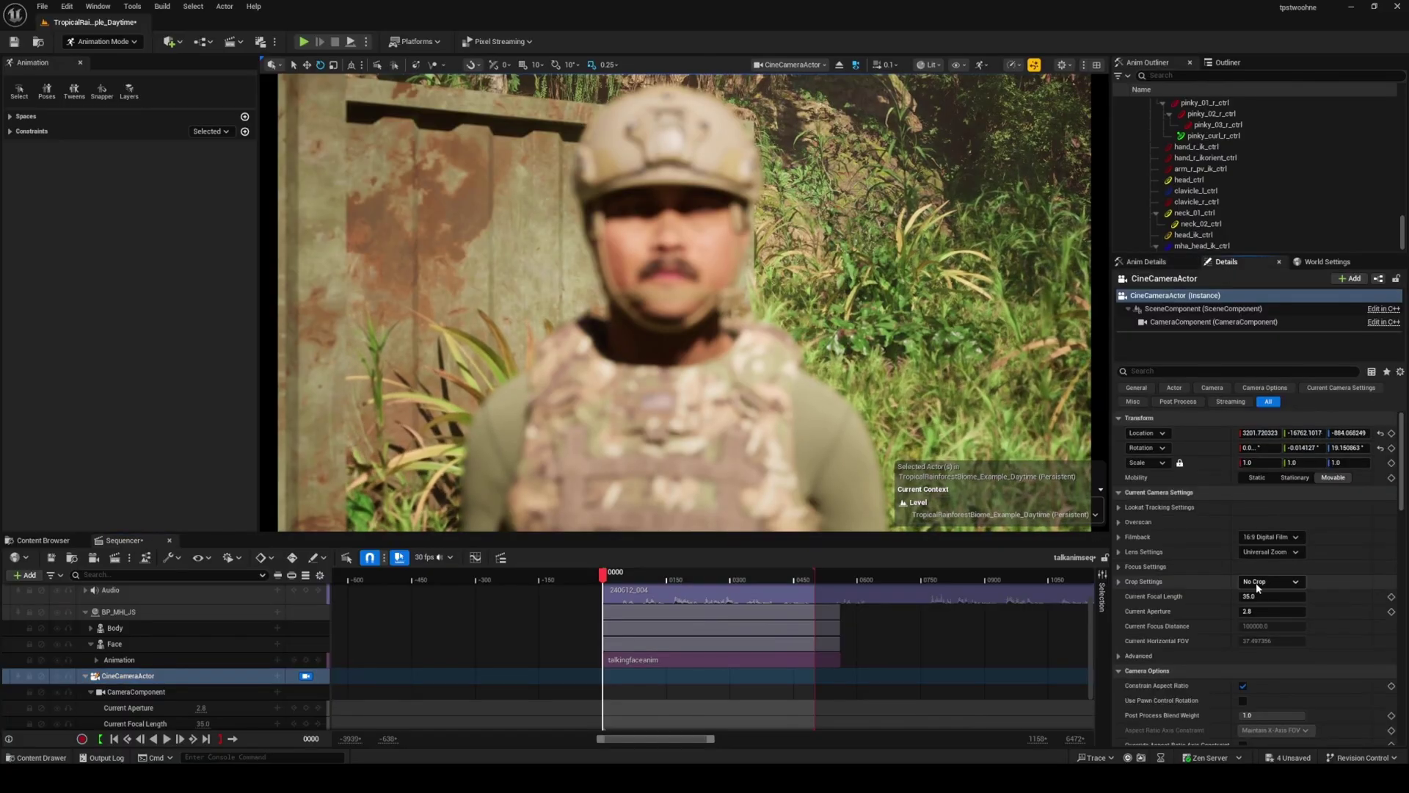
scroll(1251, 609, down, 5)
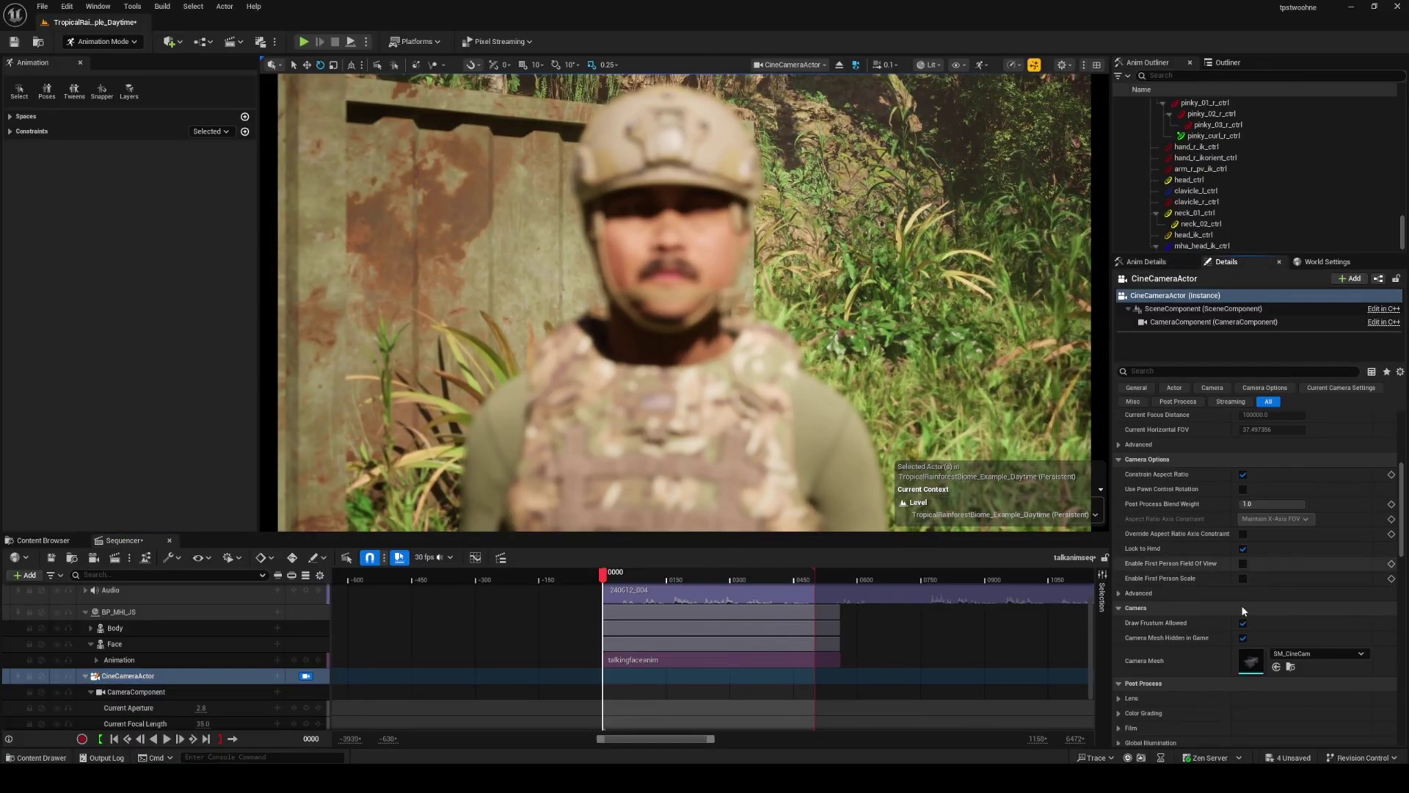
scroll(1236, 635, up, 5)
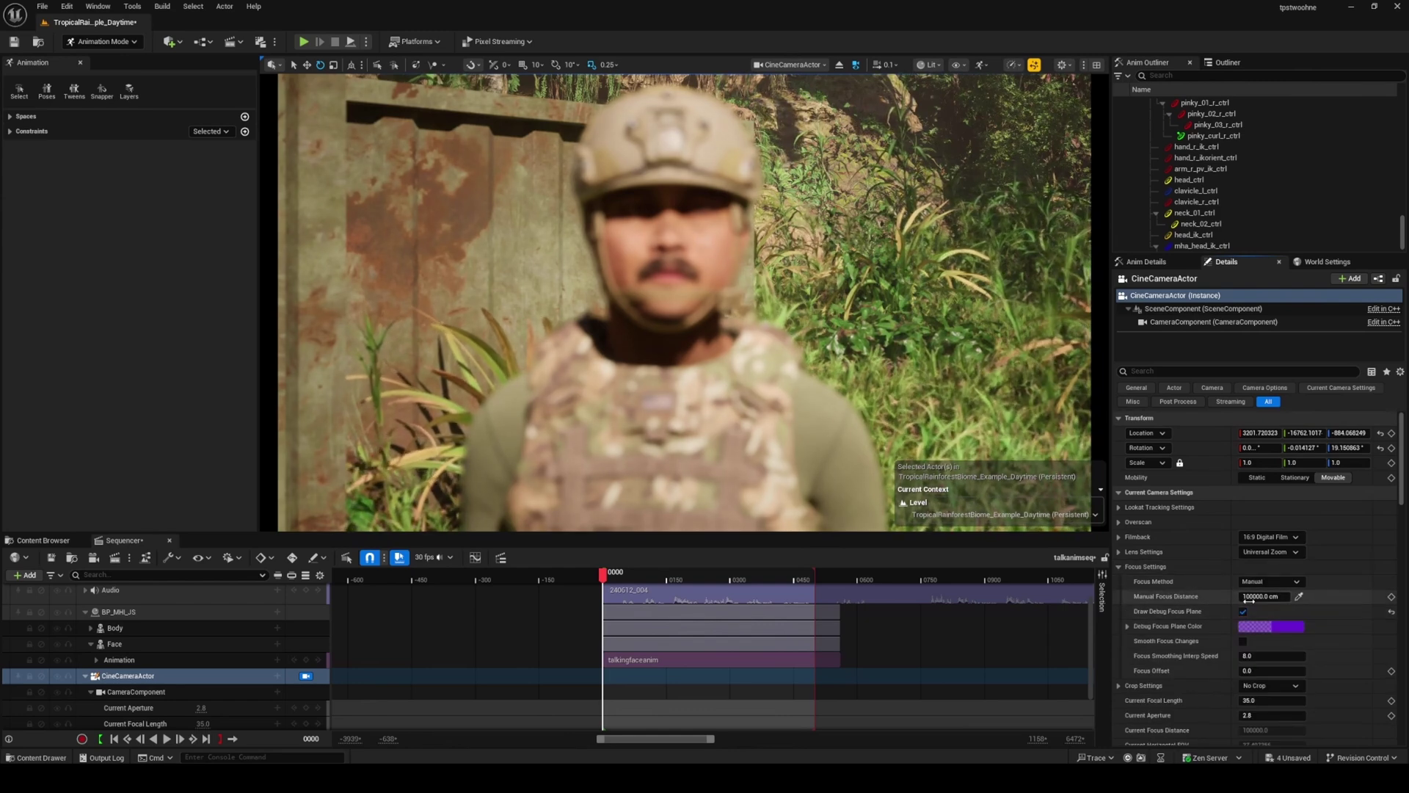
drag(1264, 596, 1295, 596)
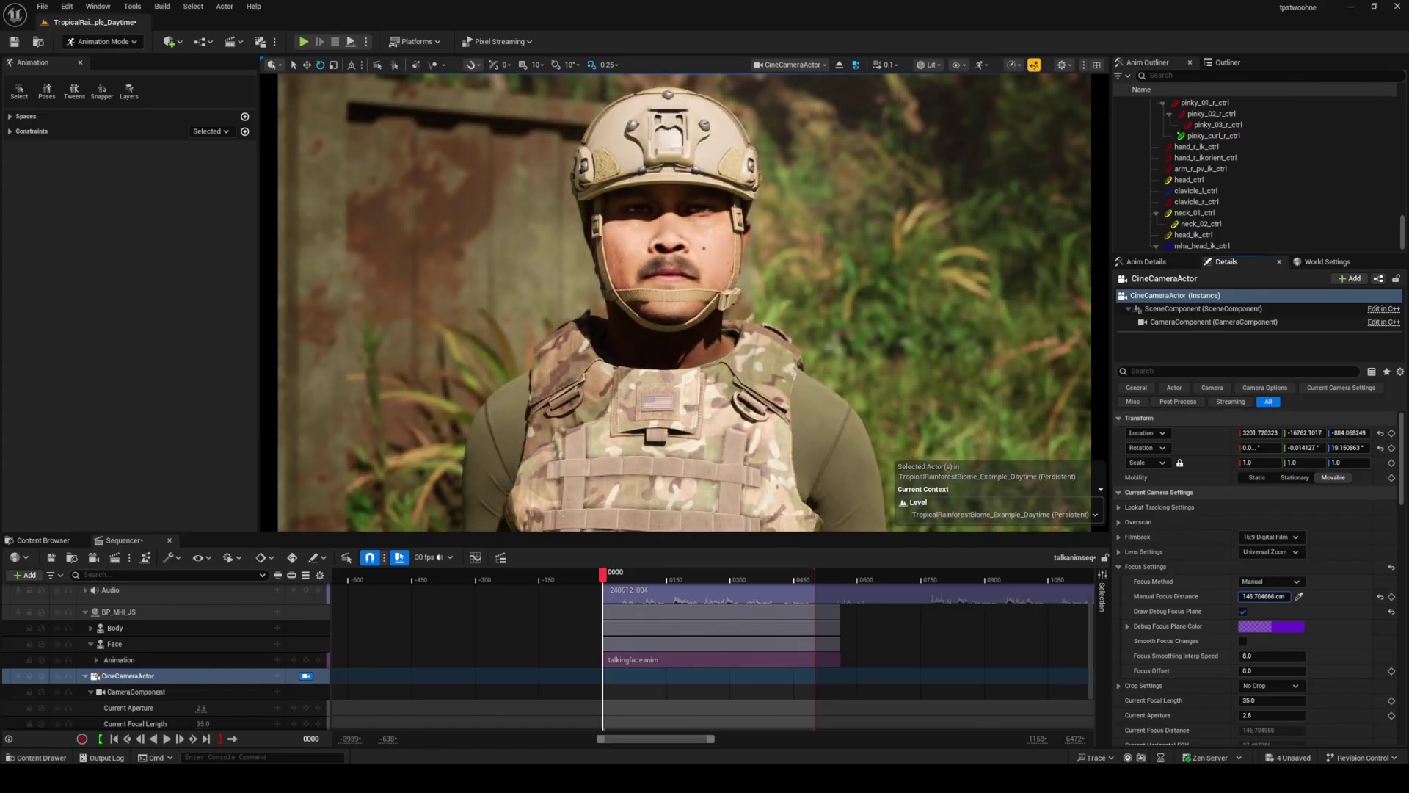
click(1243, 611)
key(space)
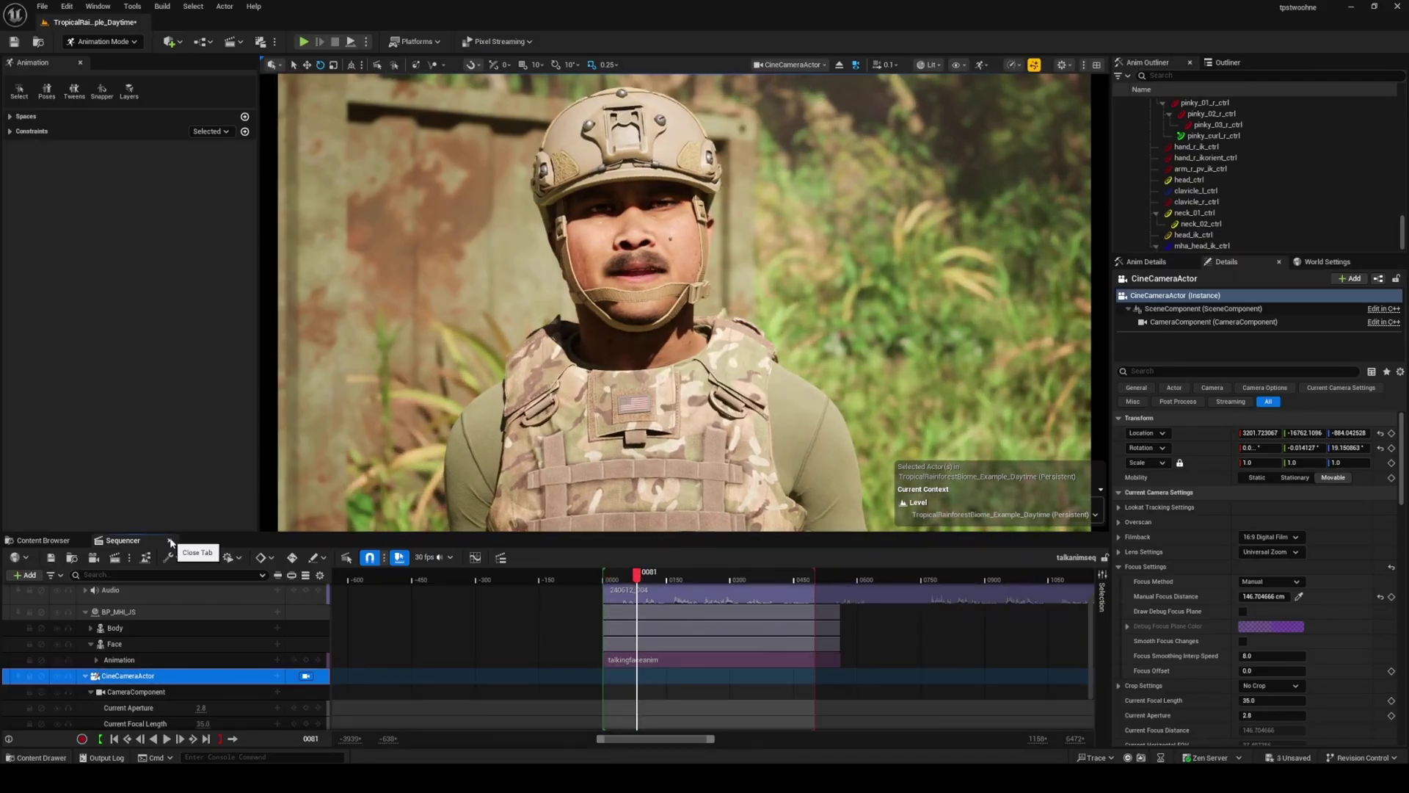
Close the Sequencer and assign talkanimseq as the talkanim actor's level sequence asset.
click(170, 540)
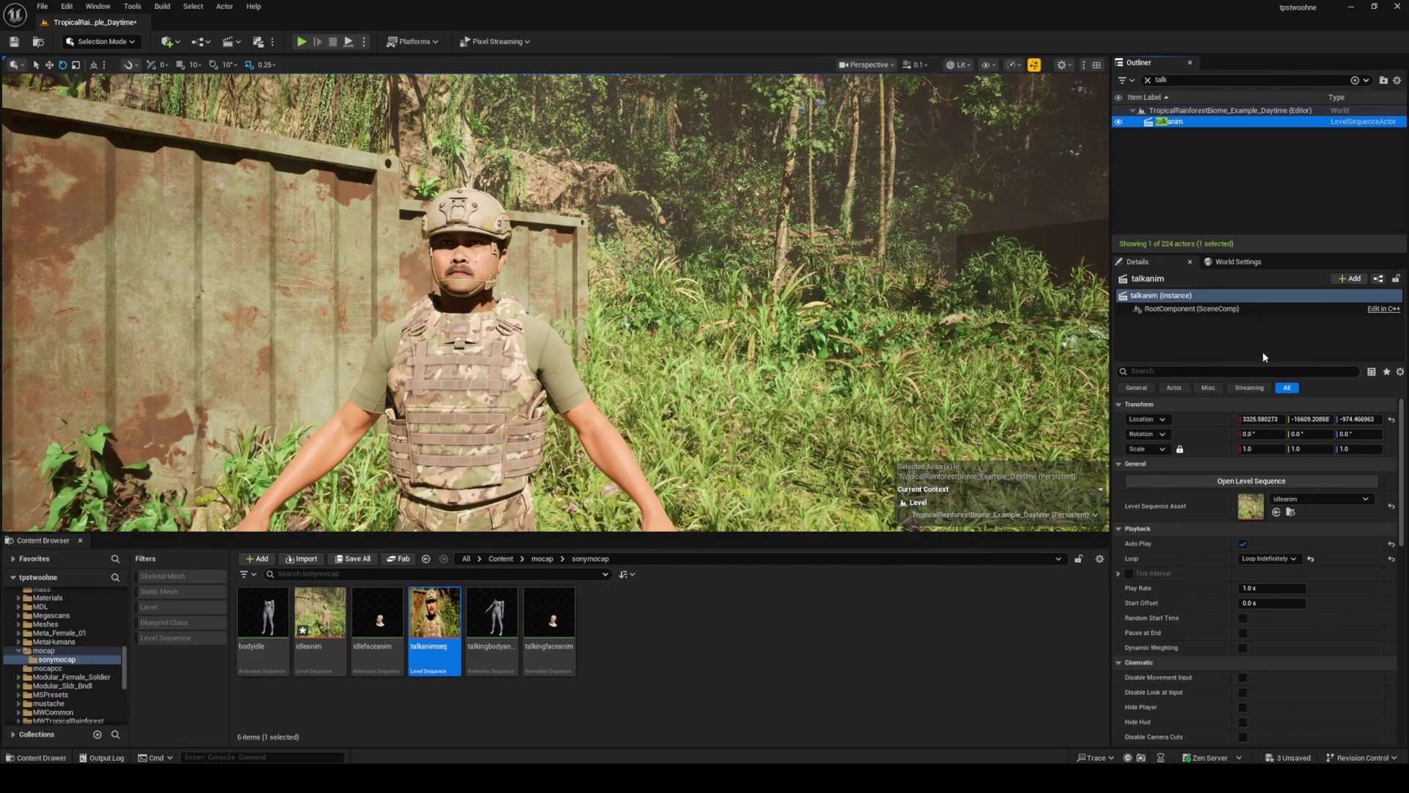
click(1298, 503)
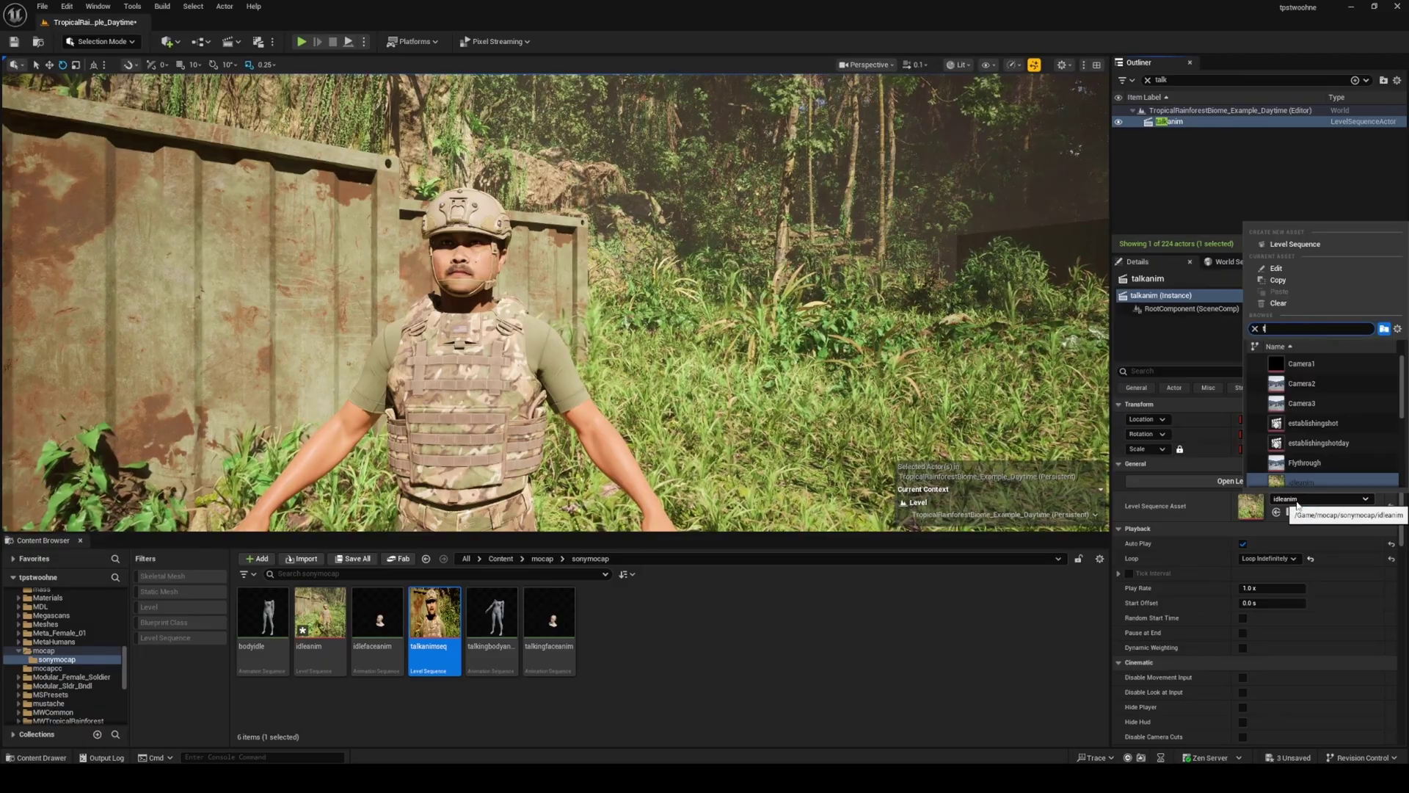
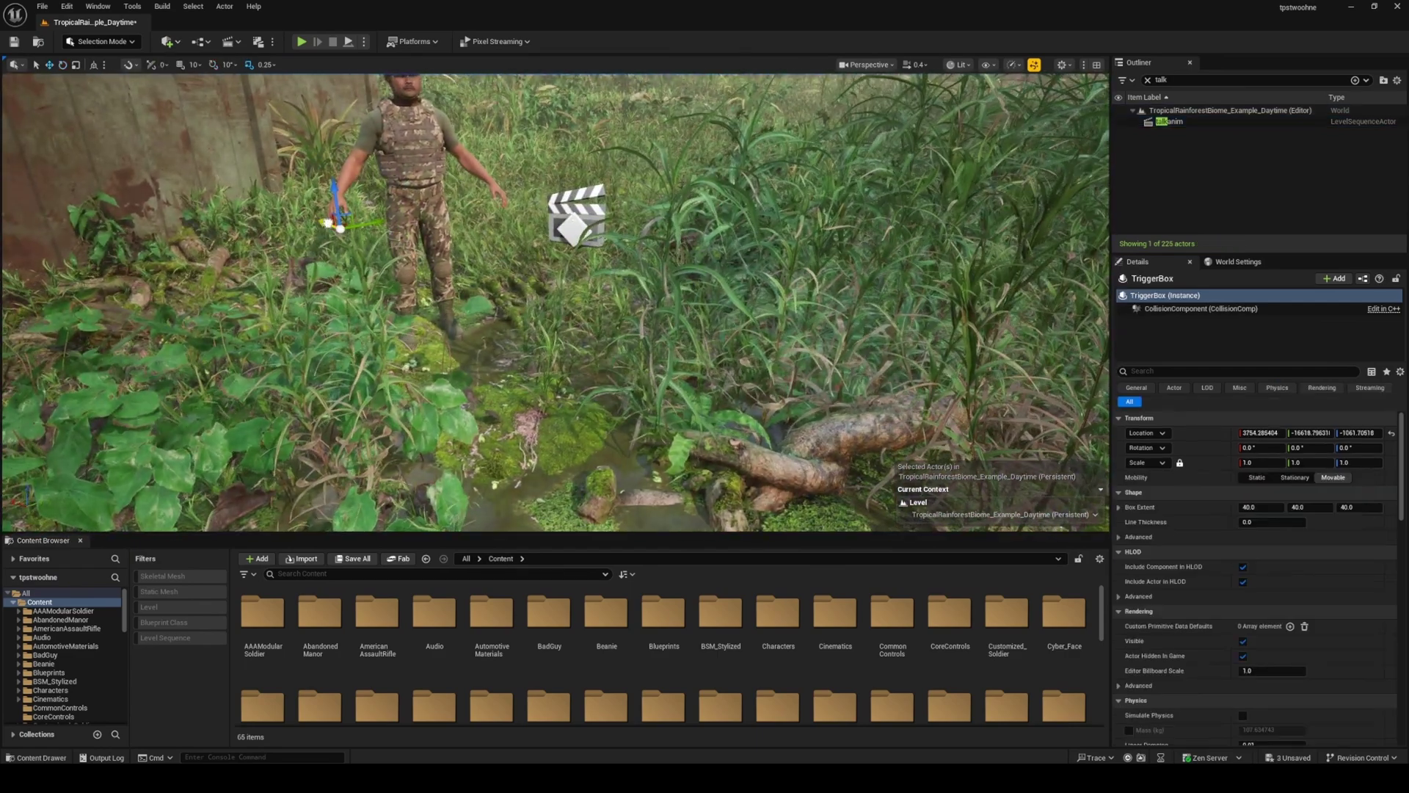
Move the trigger box to the ground in front of the soldier and turn it about 11° around the vertical axis.
drag(615, 298, 499, 334)
right_drag(499, 334, 403, 287)
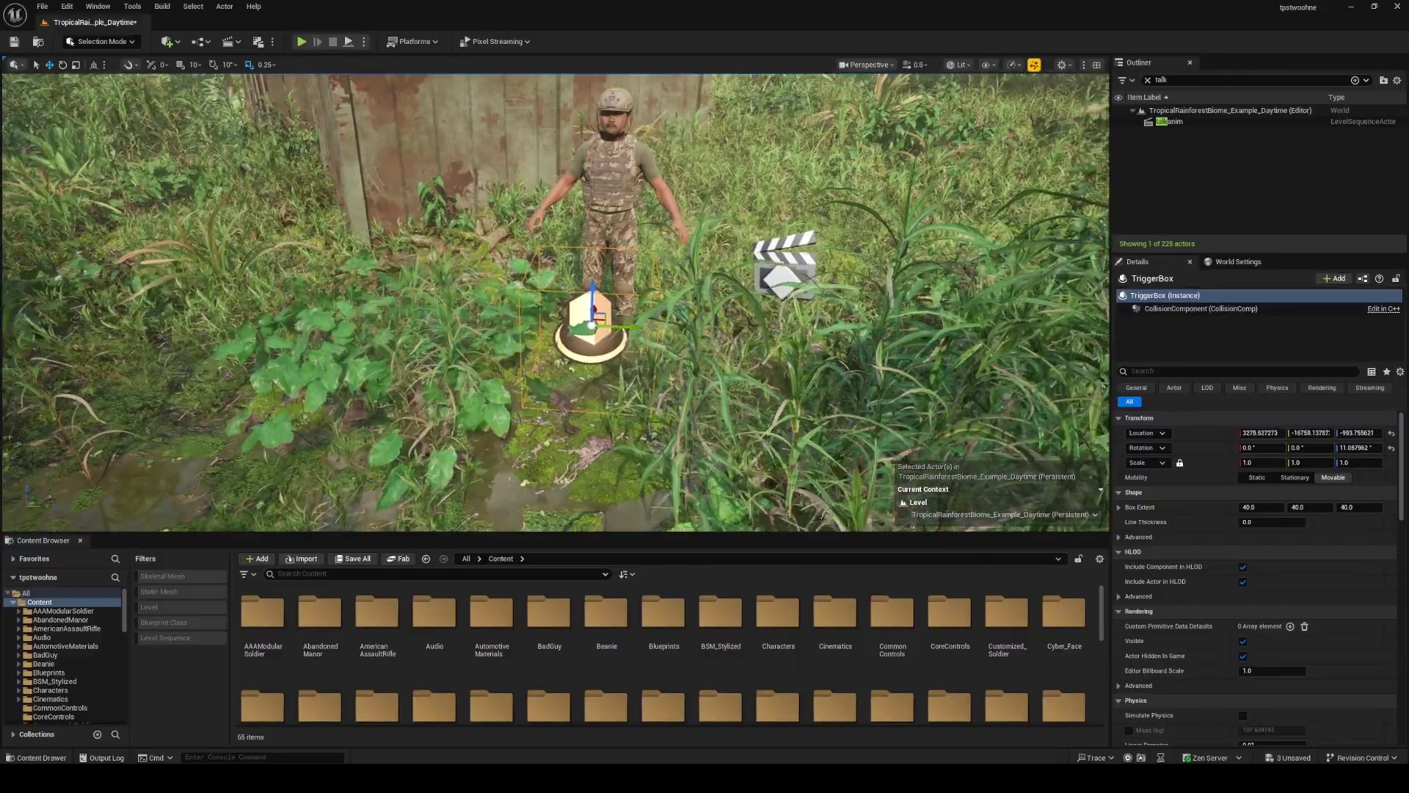
right_drag(582, 321, 330, 323)
right_drag(513, 293, 807, 283)
scroll(554, 301, up, 1)
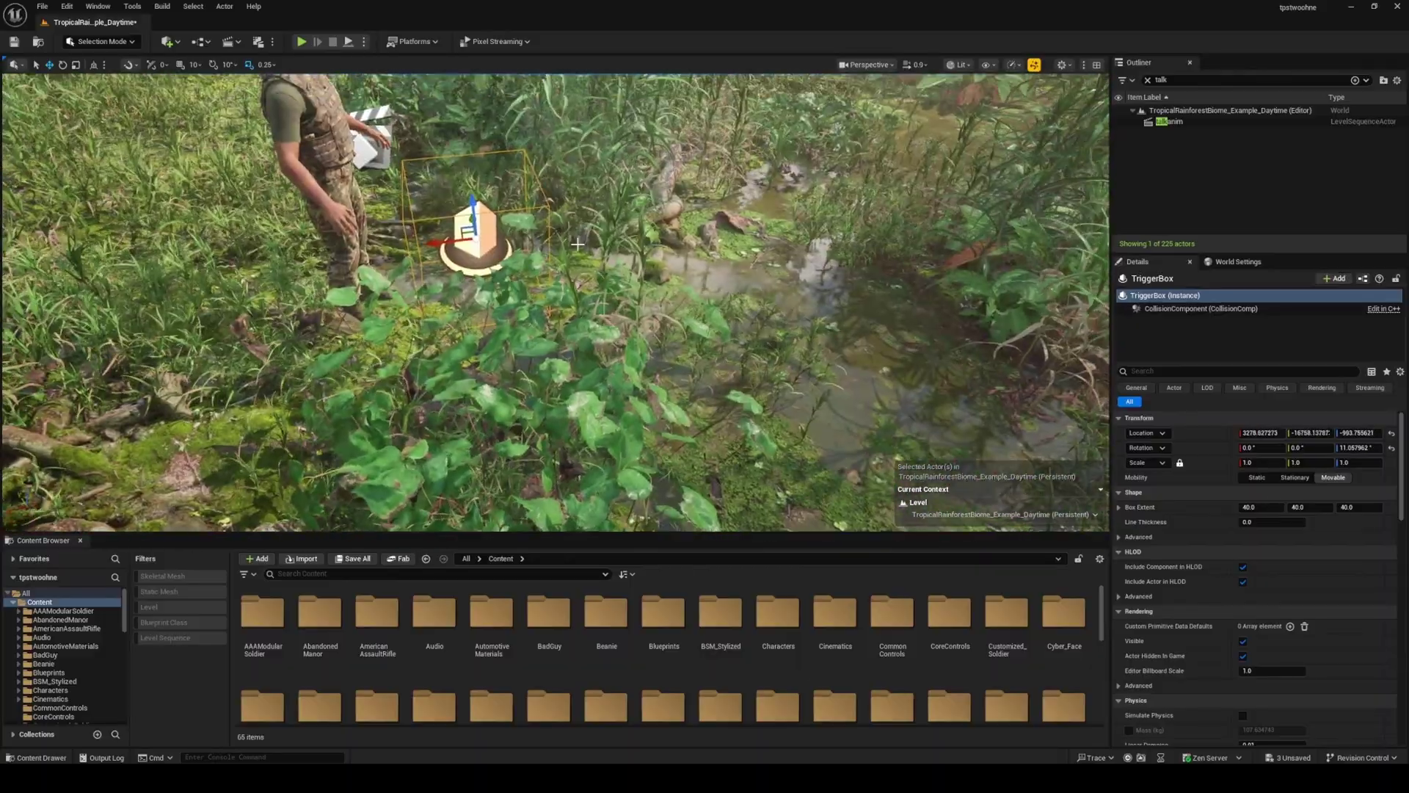
drag(474, 213, 475, 227)
right_drag(529, 249, 536, 242)
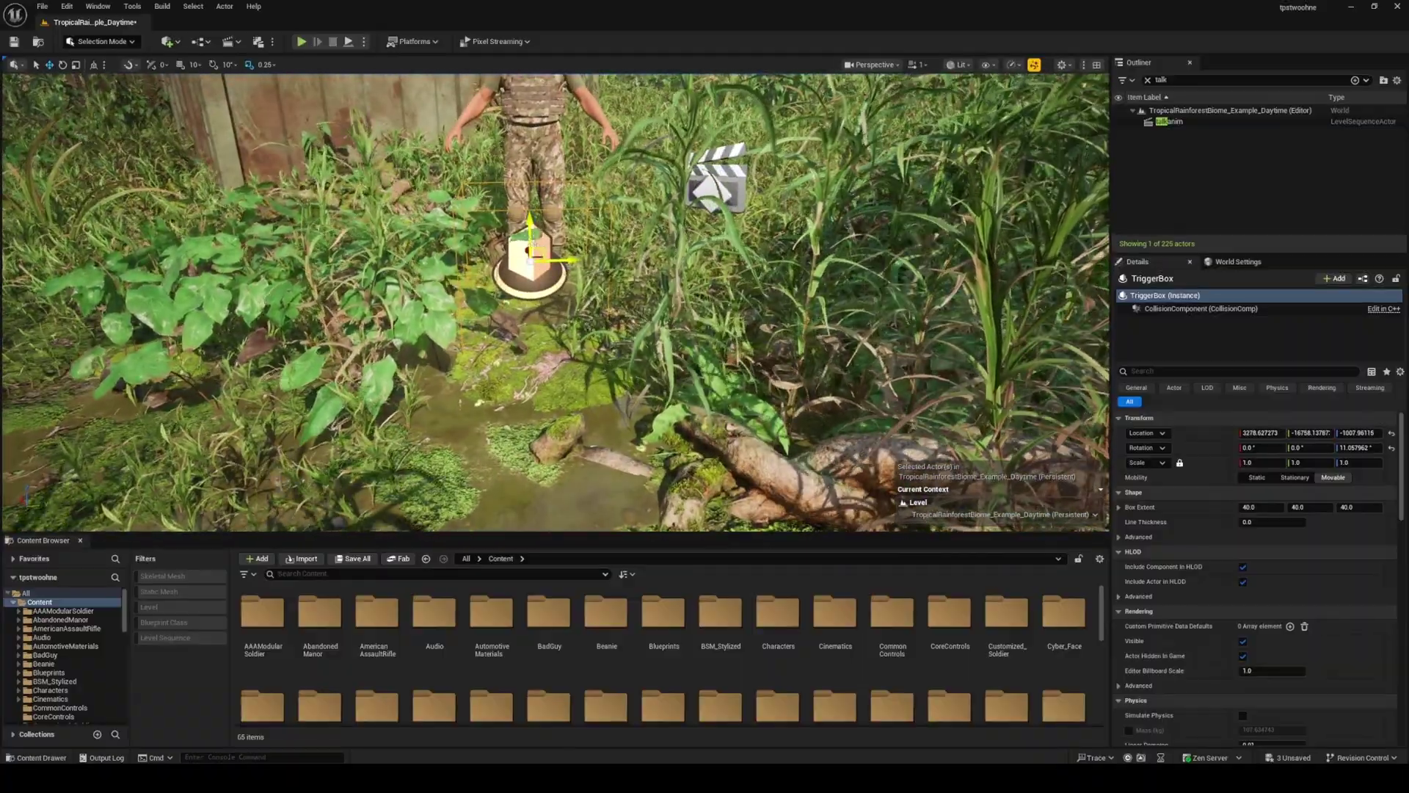
Shift the trigger box slightly away from the soldier to about X 3203, Y -16790, Z -1005 and rotate it to about 18.8°.
mouse_move(531, 229)
mouse_down()
mouse_move(530, 243)
mouse_move(530, 225)
mouse_up()
right_drag(530, 242, 525, 317)
scroll(565, 322, down, 1)
key(e)
drag(557, 314, 564, 314)
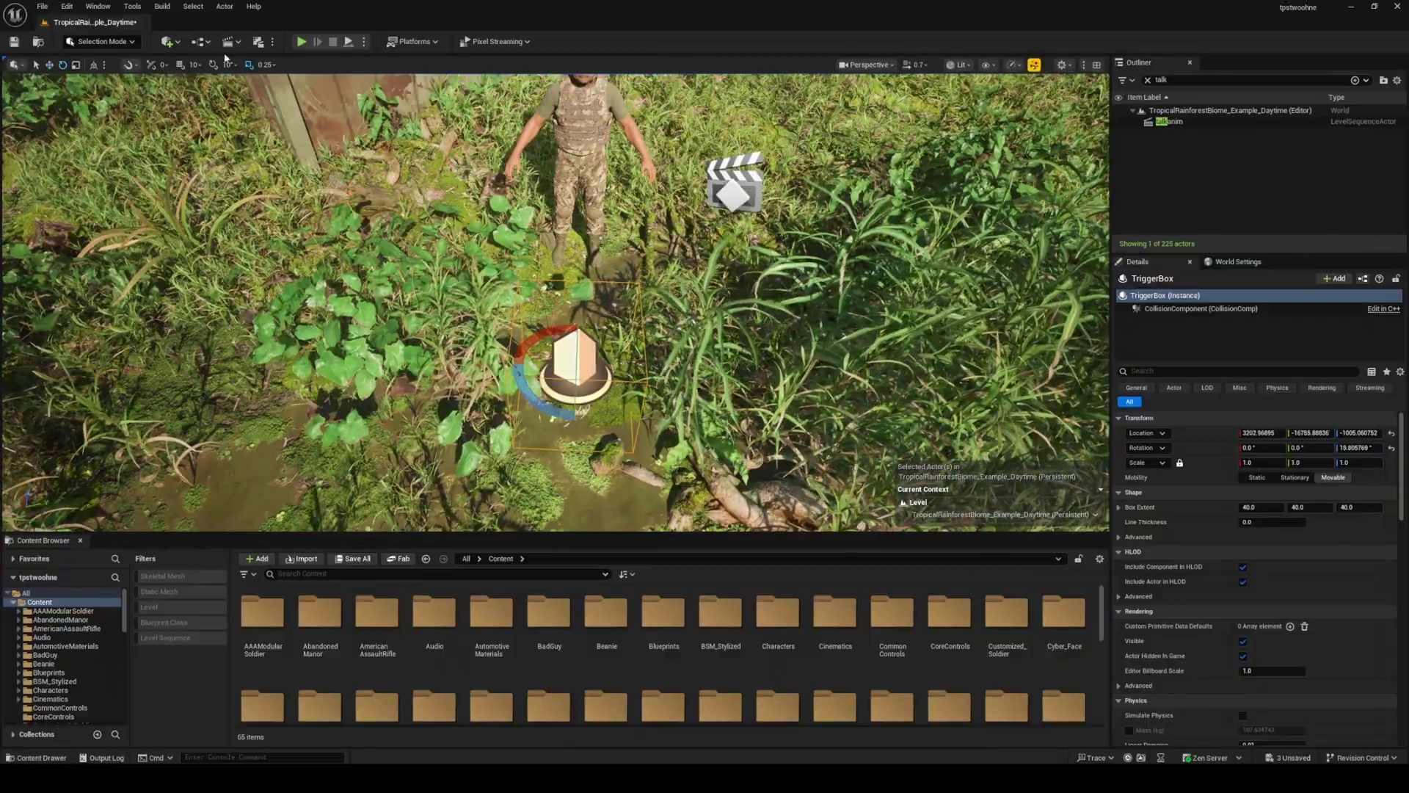
Open the Level Blueprint, shrink its window, and select the TriggerBox in the level by searching for "trigg".
click(201, 43)
click(257, 122)
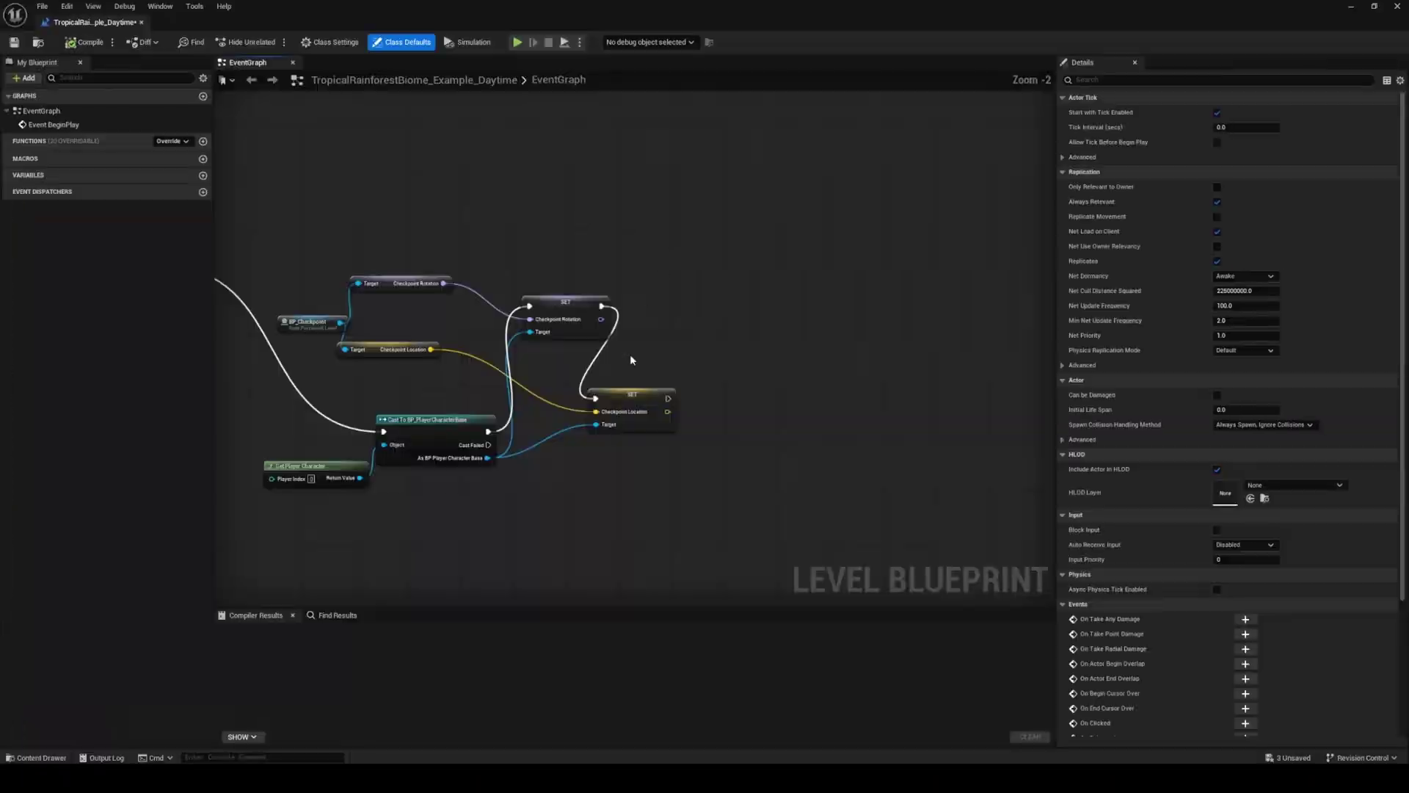
right_drag(556, 466, 784, 415)
right_drag(717, 530, 694, 436)
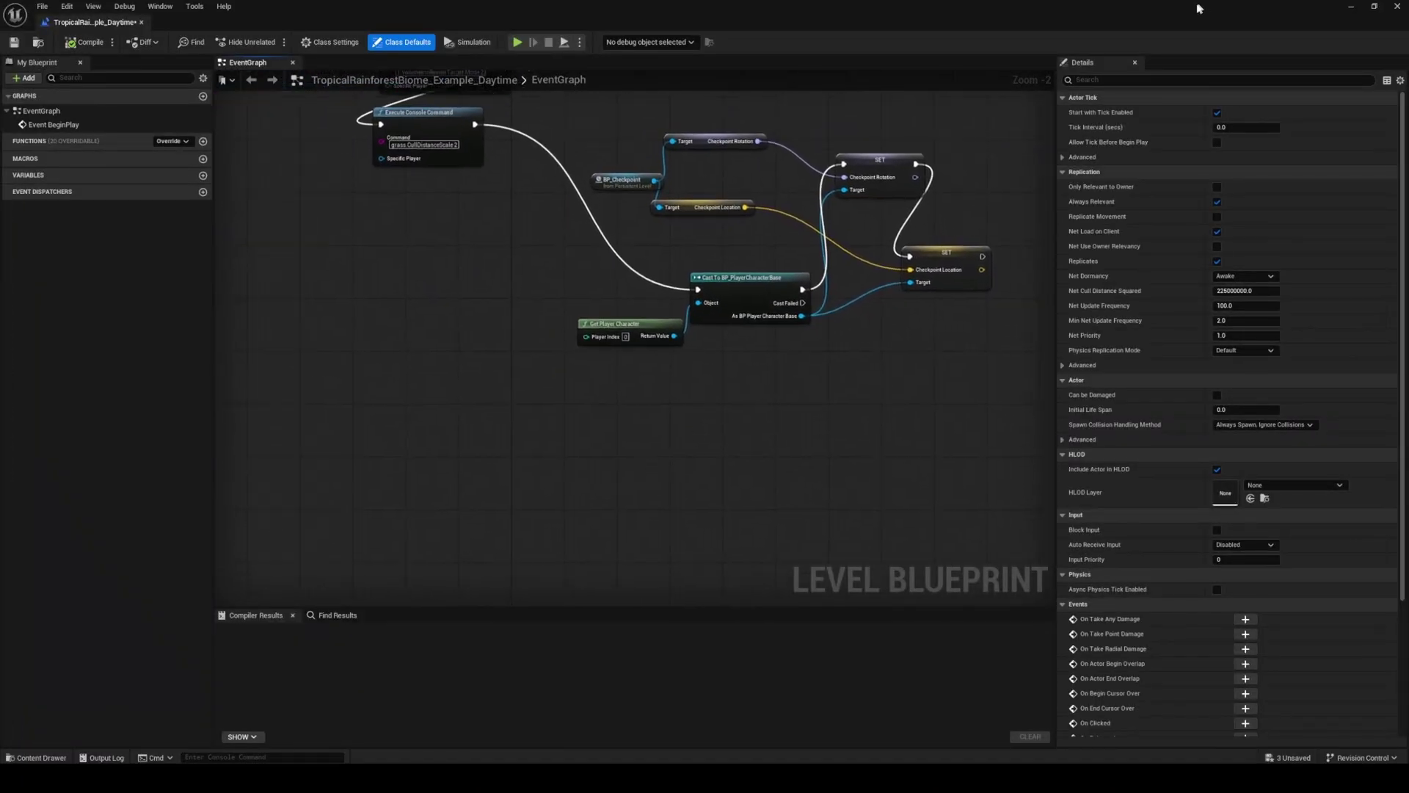
drag(1197, 6, 462, 152)
click(1148, 79)
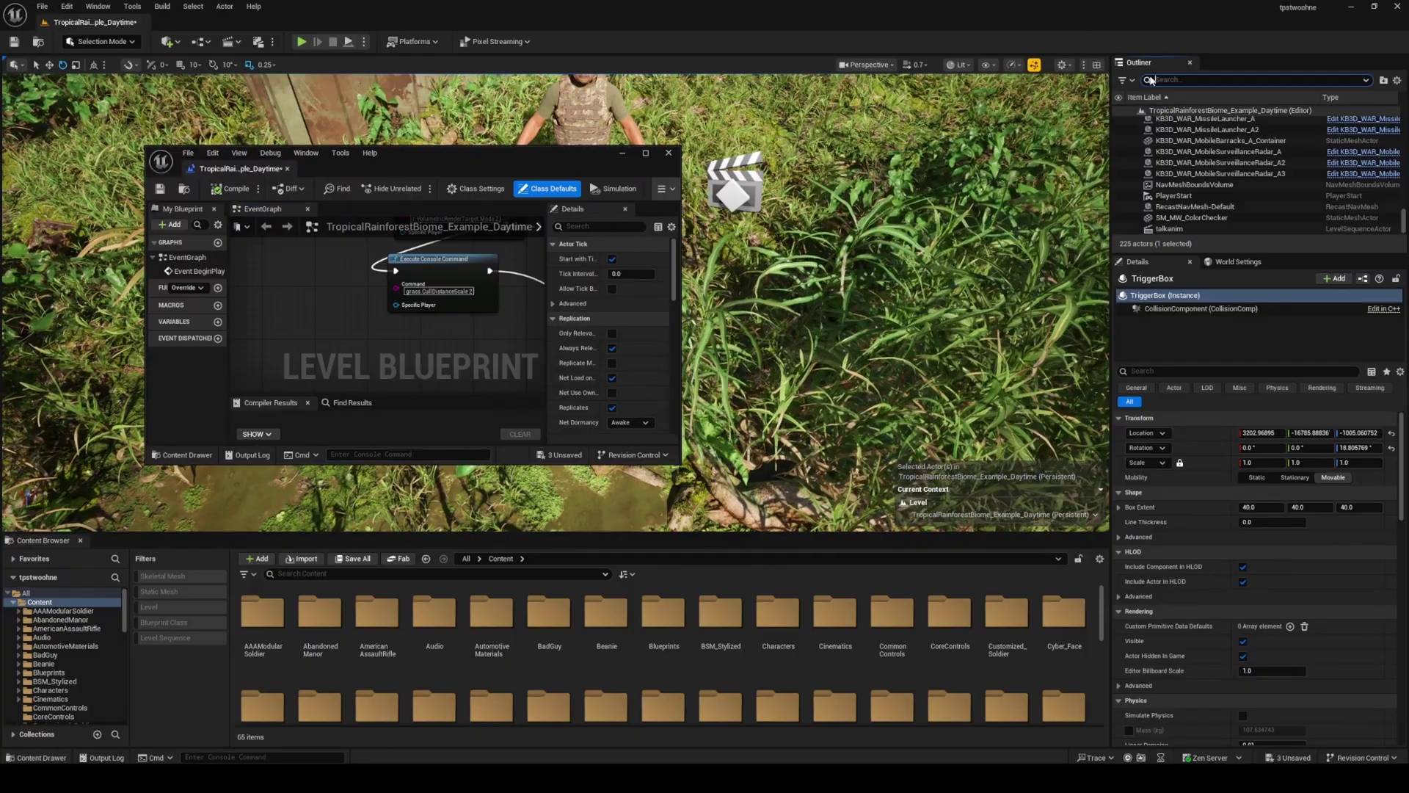
click(1151, 80)
text(trigg)
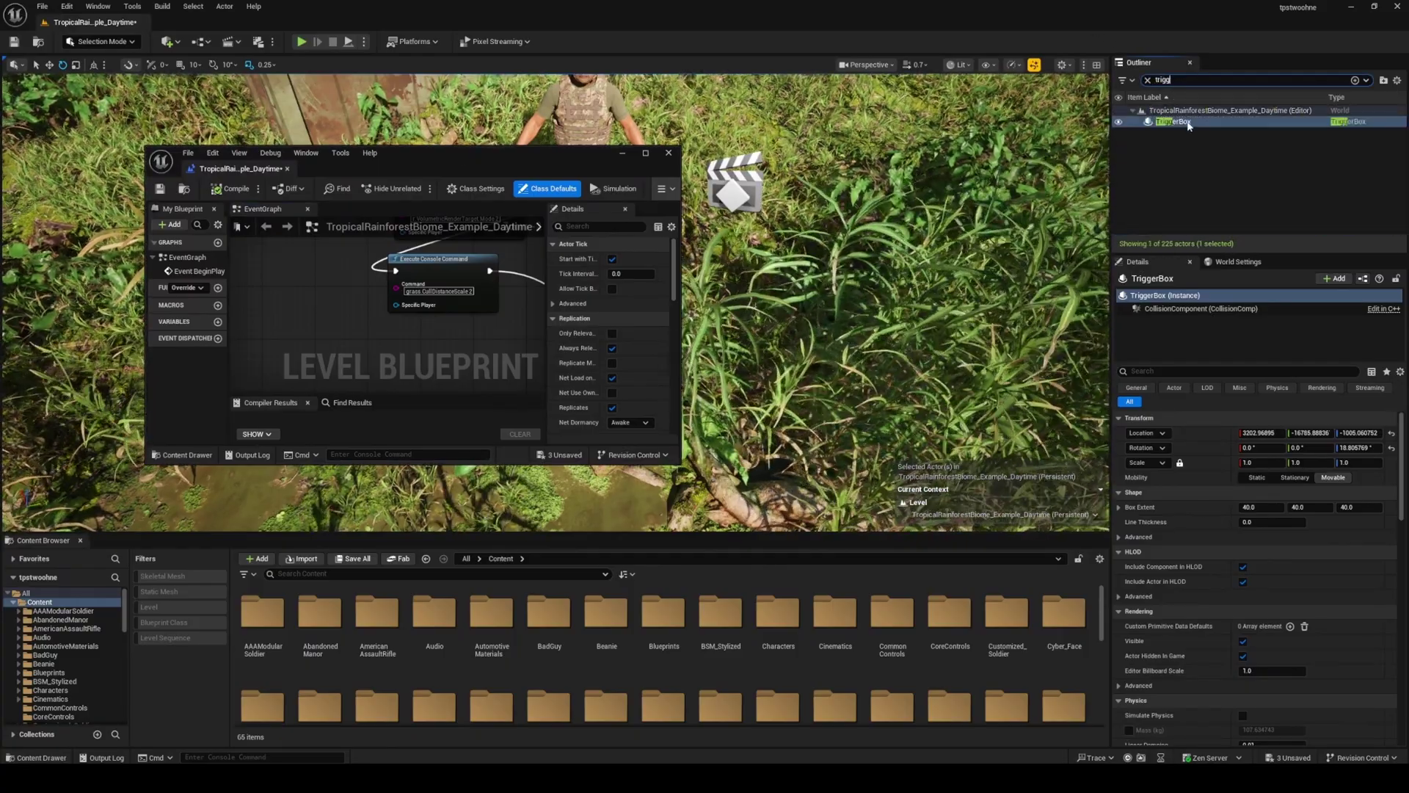
click(1178, 122)
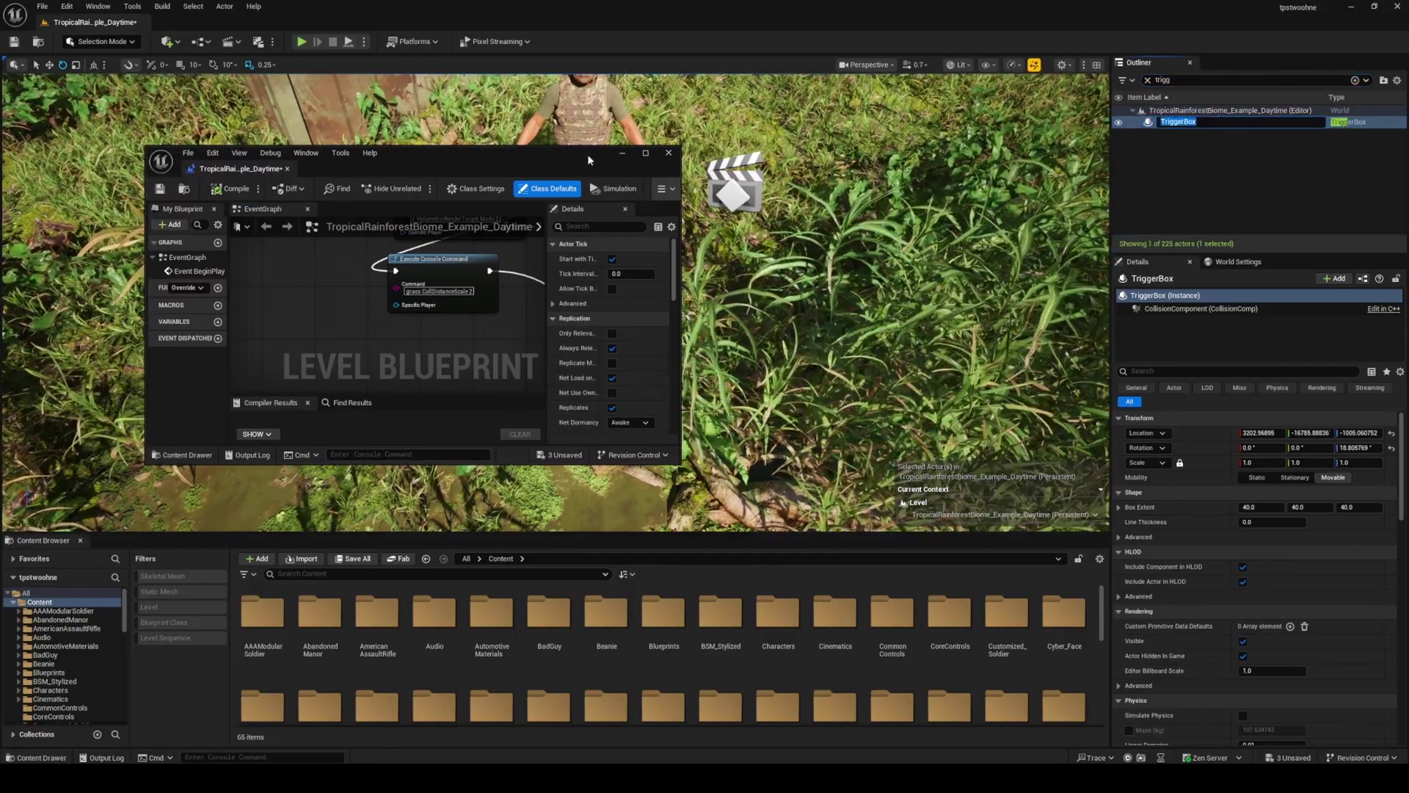
Add an On Actor Begin Overlap event for the TriggerBox in the empty area below the existing Level Blueprint nodes.
double_click(587, 154)
right_click(570, 475)
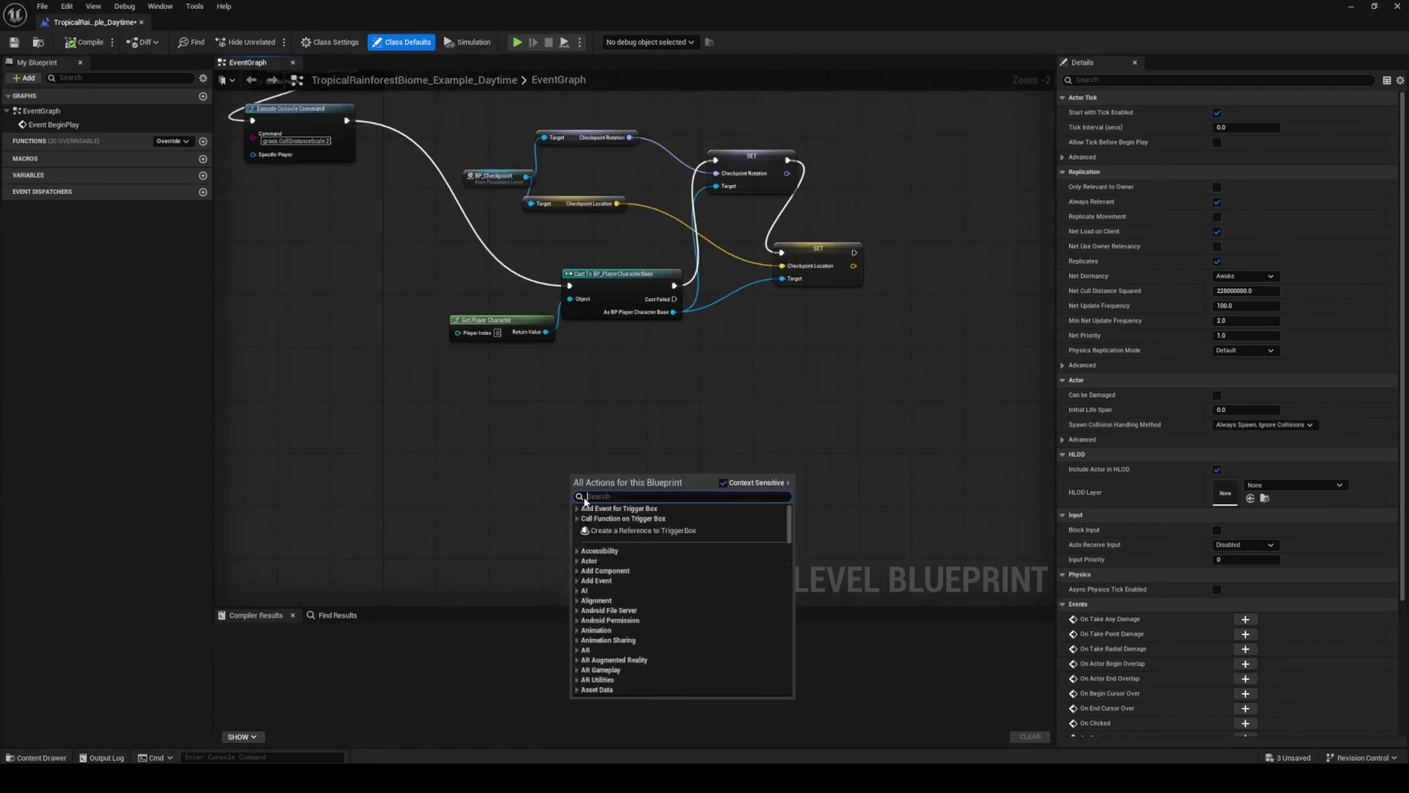
click(577, 508)
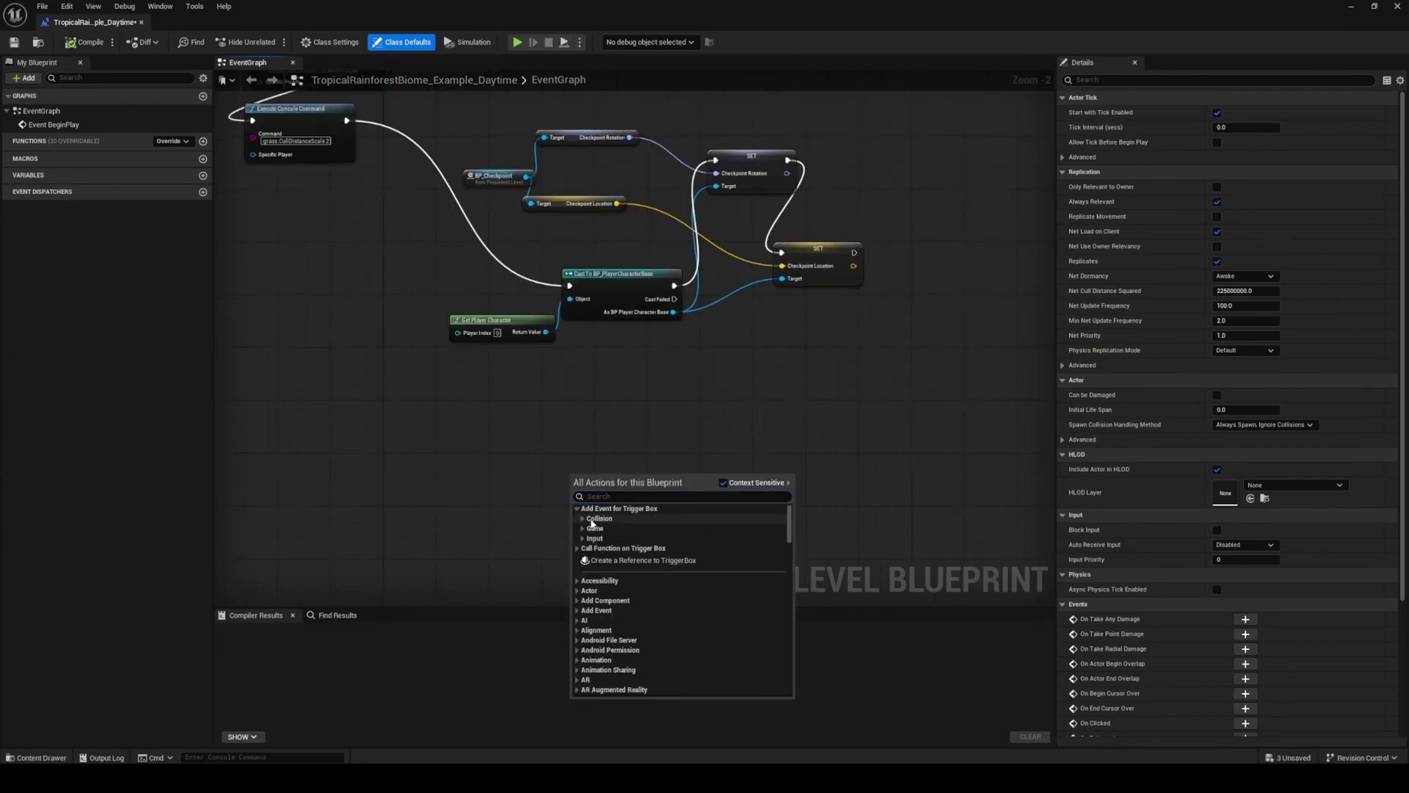
click(583, 519)
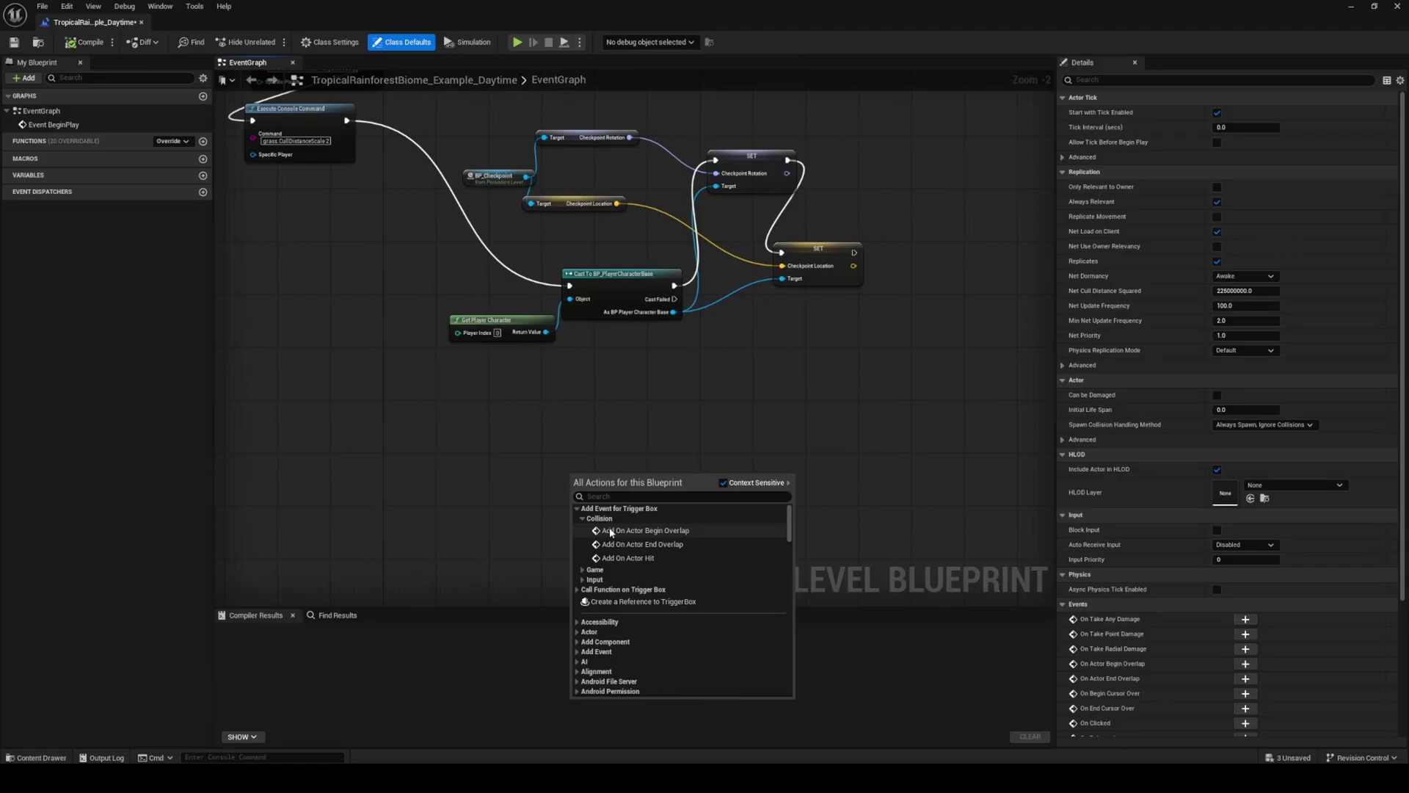
click(646, 531)
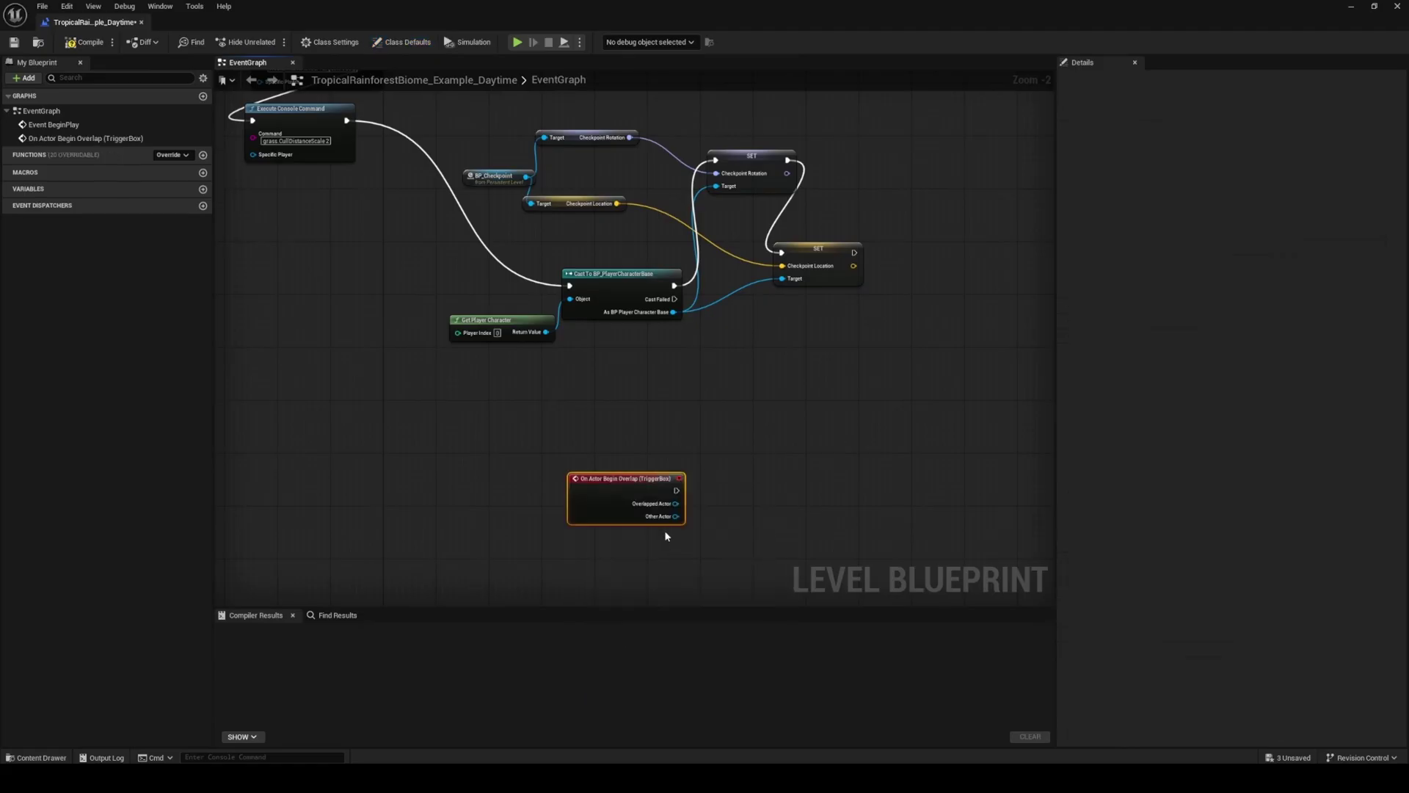
drag(642, 477, 536, 470)
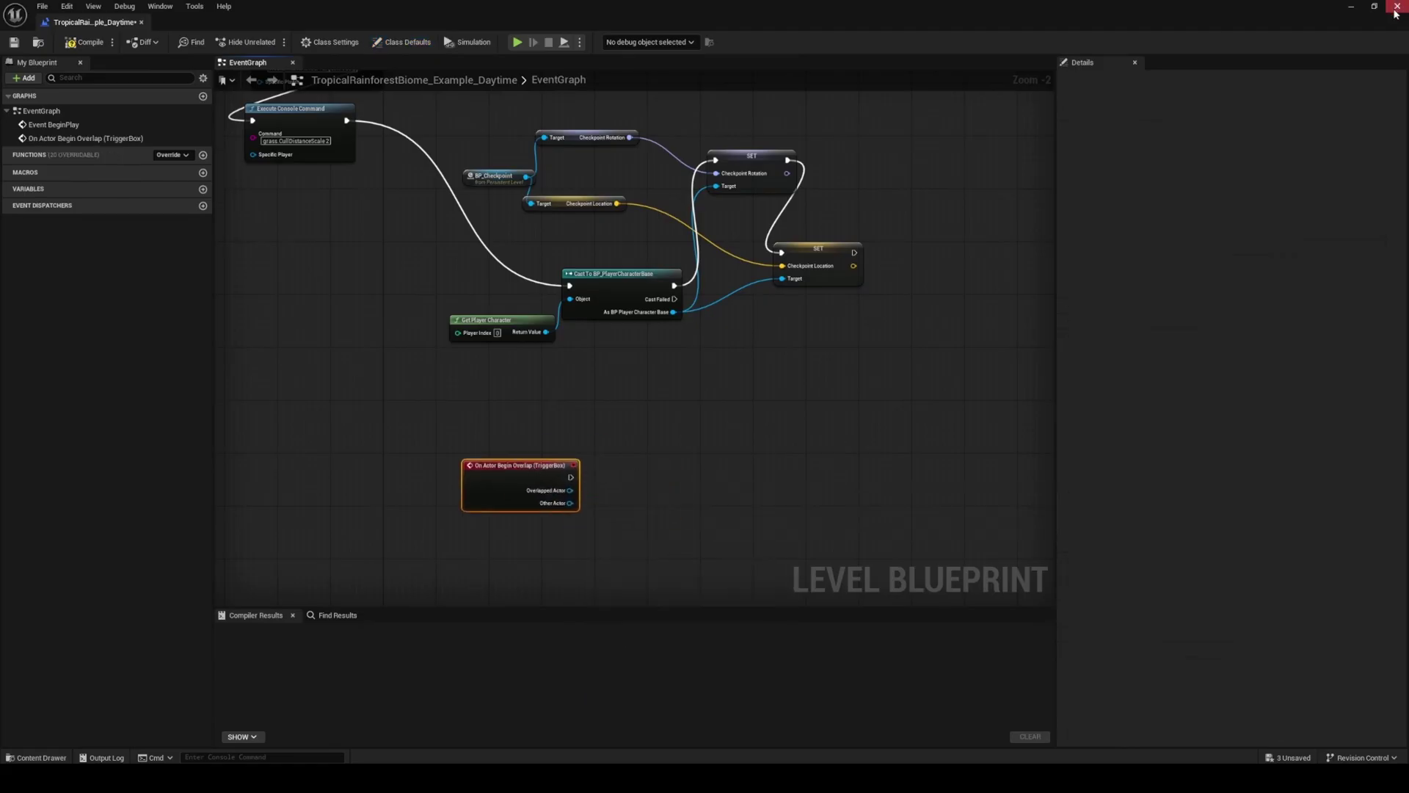
Select the talkanim sequence actor in the level and create a reference to it beside the overlap event in the Level Blueprint.
click(1373, 8)
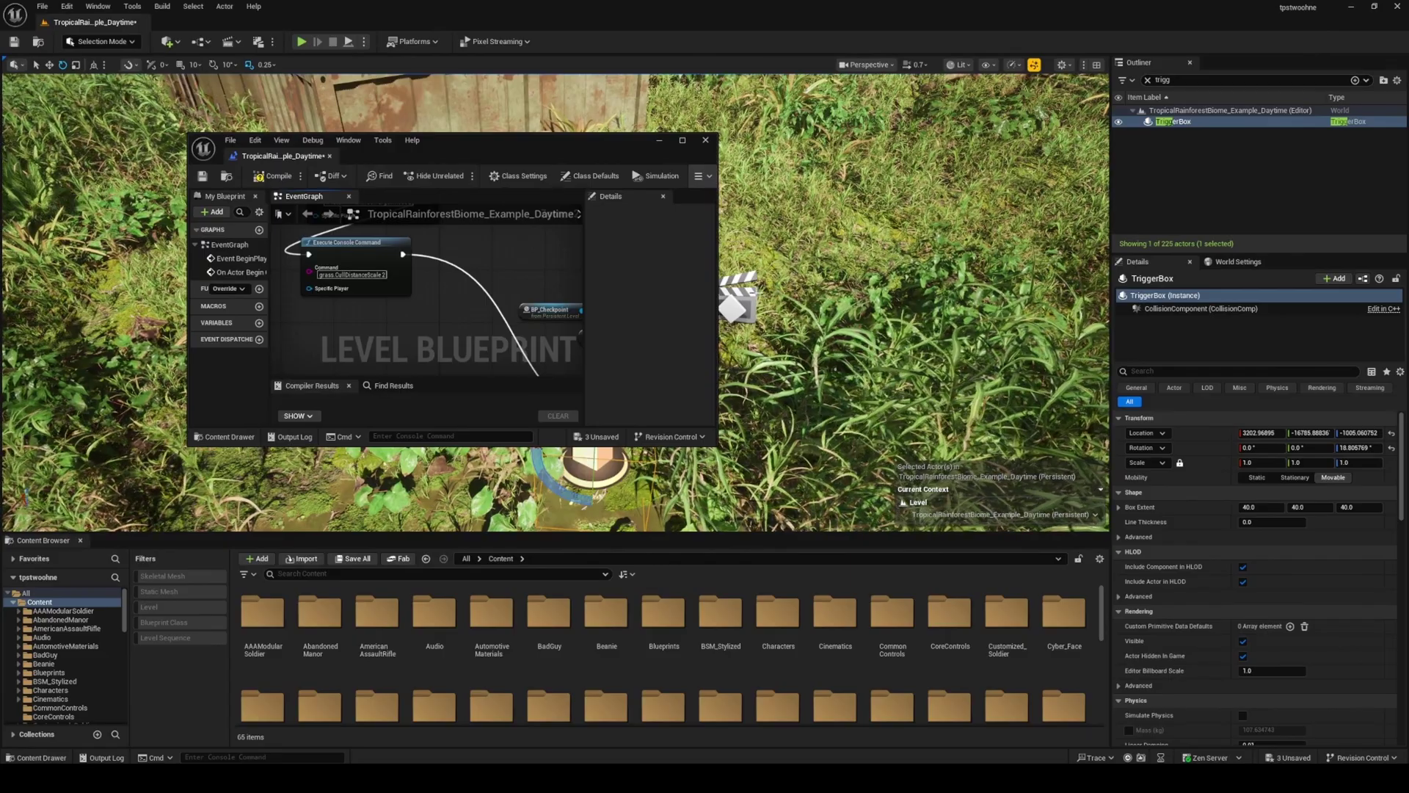
click(738, 297)
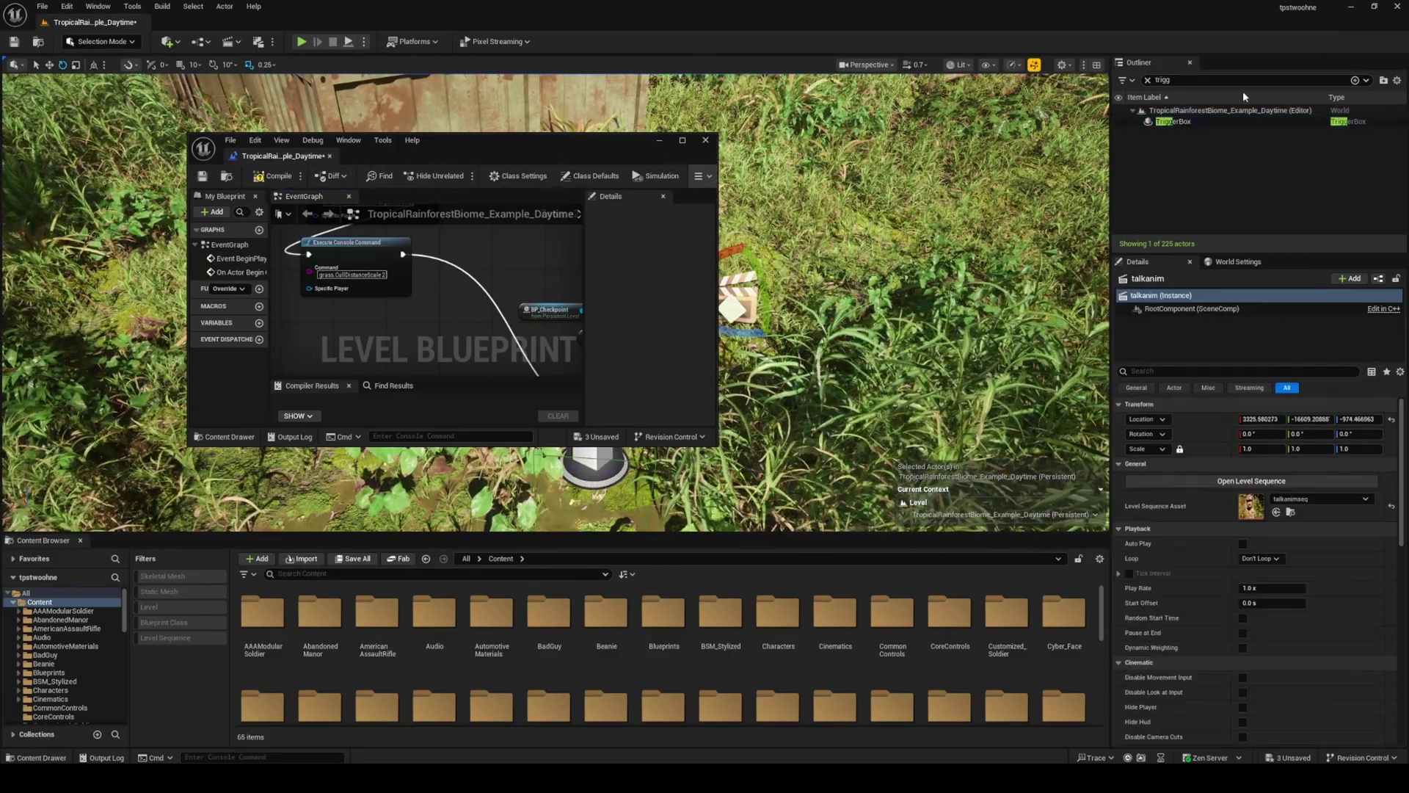
click(1147, 80)
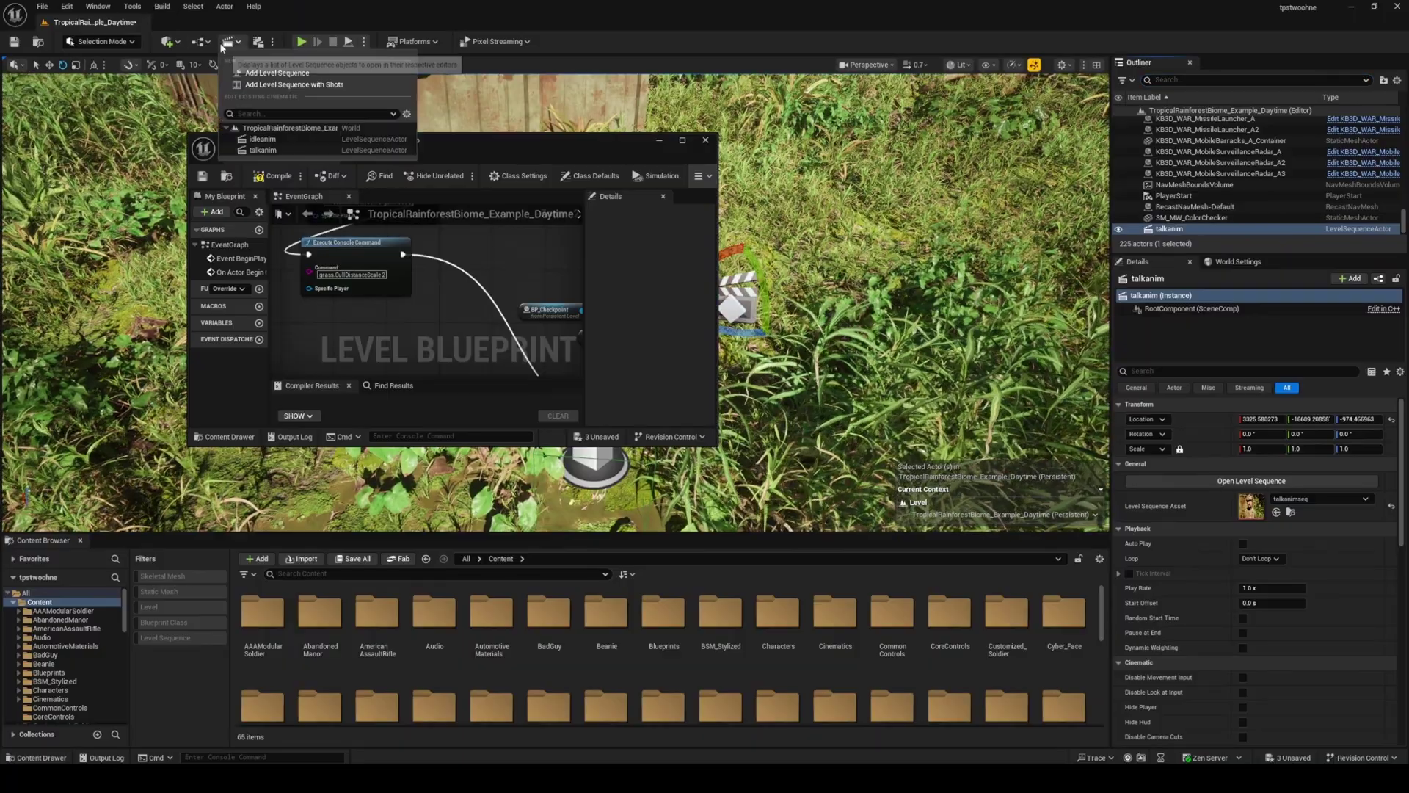
double_click(569, 138)
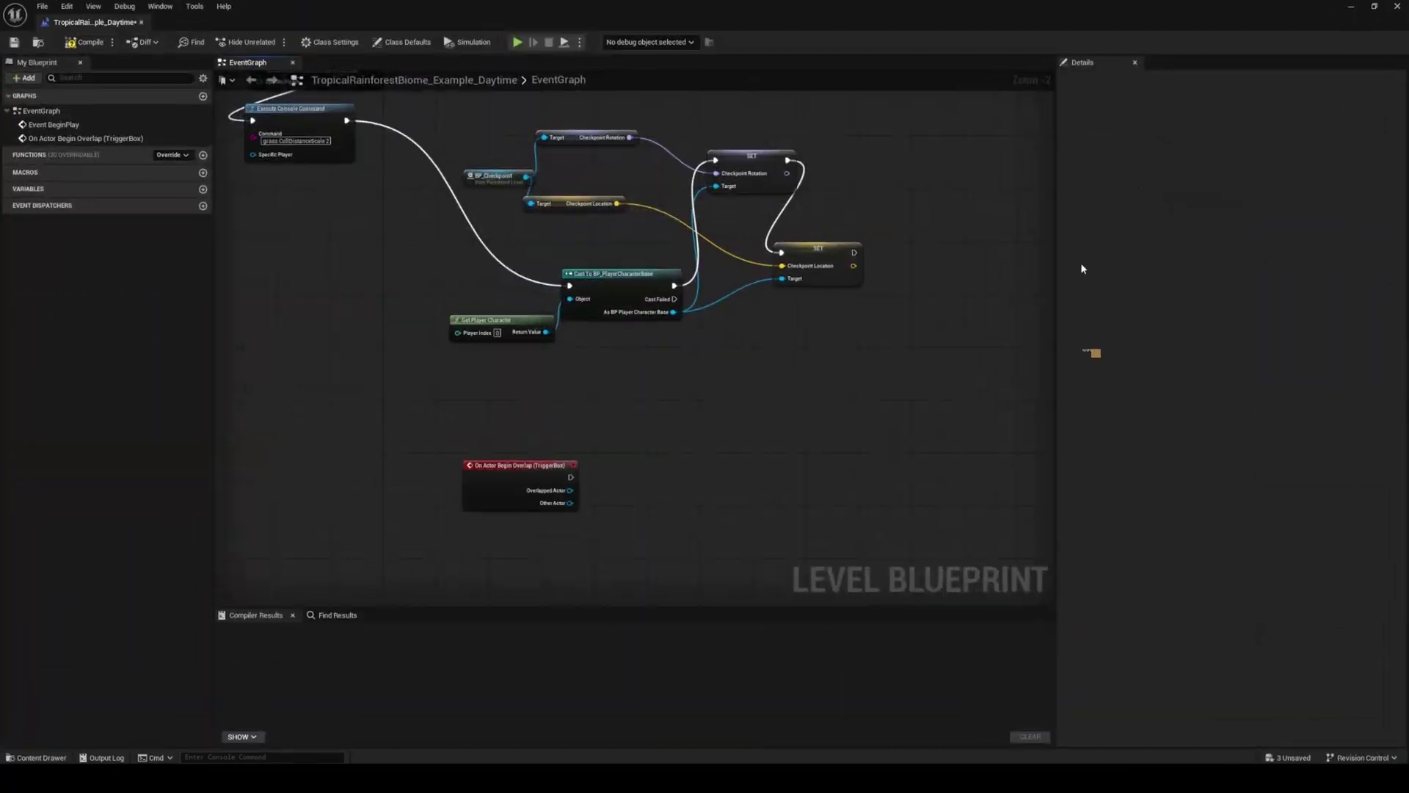
right_click(690, 483)
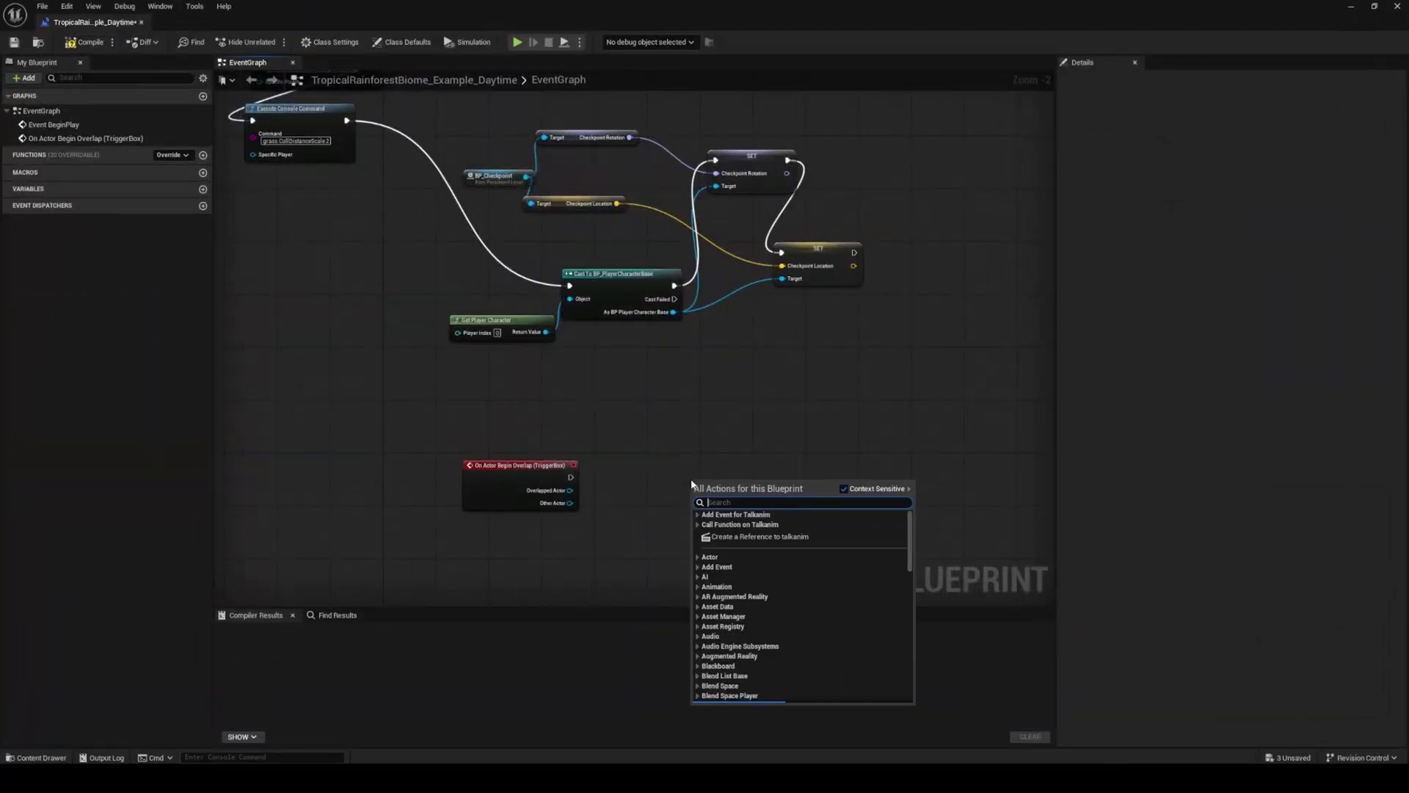
click(747, 541)
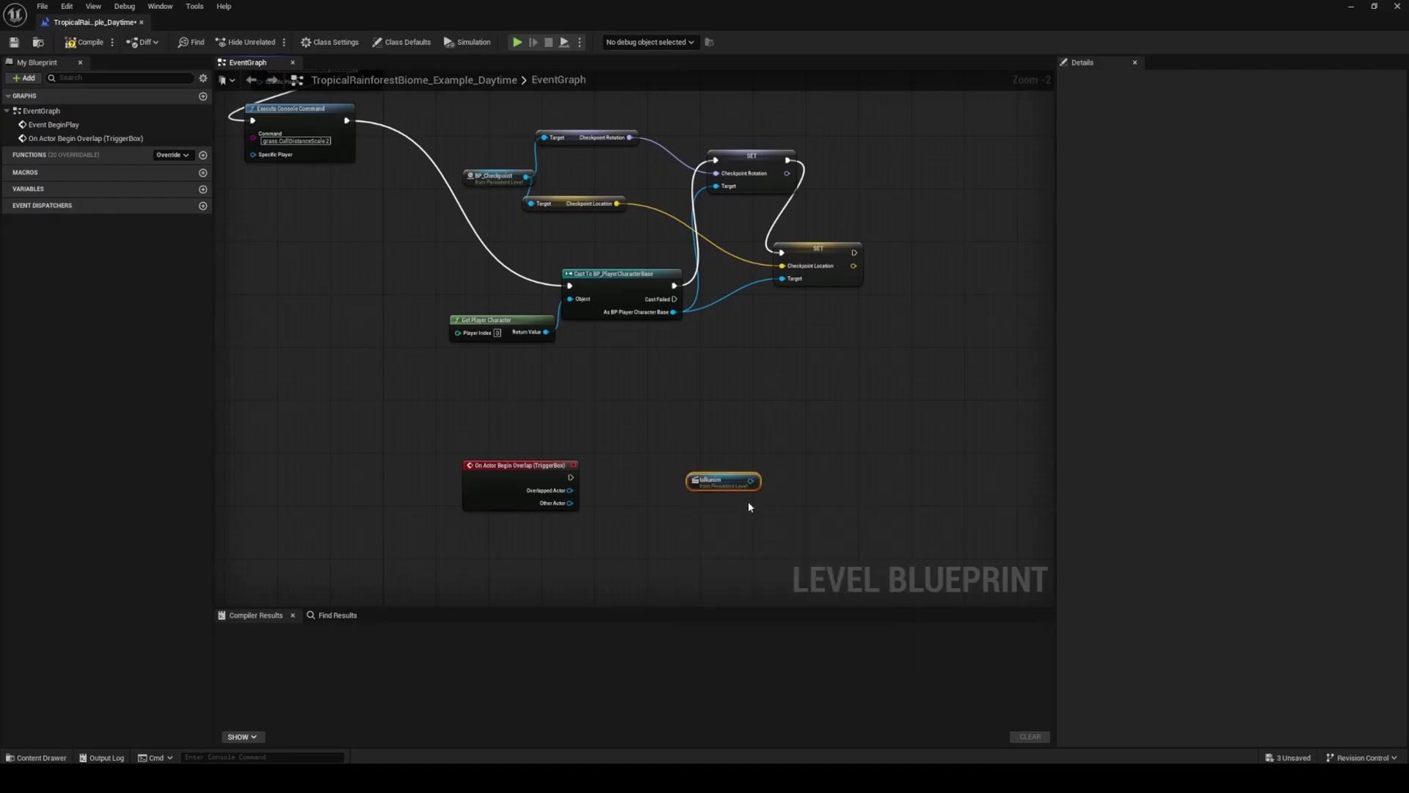
Add a Play (SequencePlayer) node from the talkanim reference and arrange the reference and Sequence Player nodes beside it.
drag(750, 482, 860, 482)
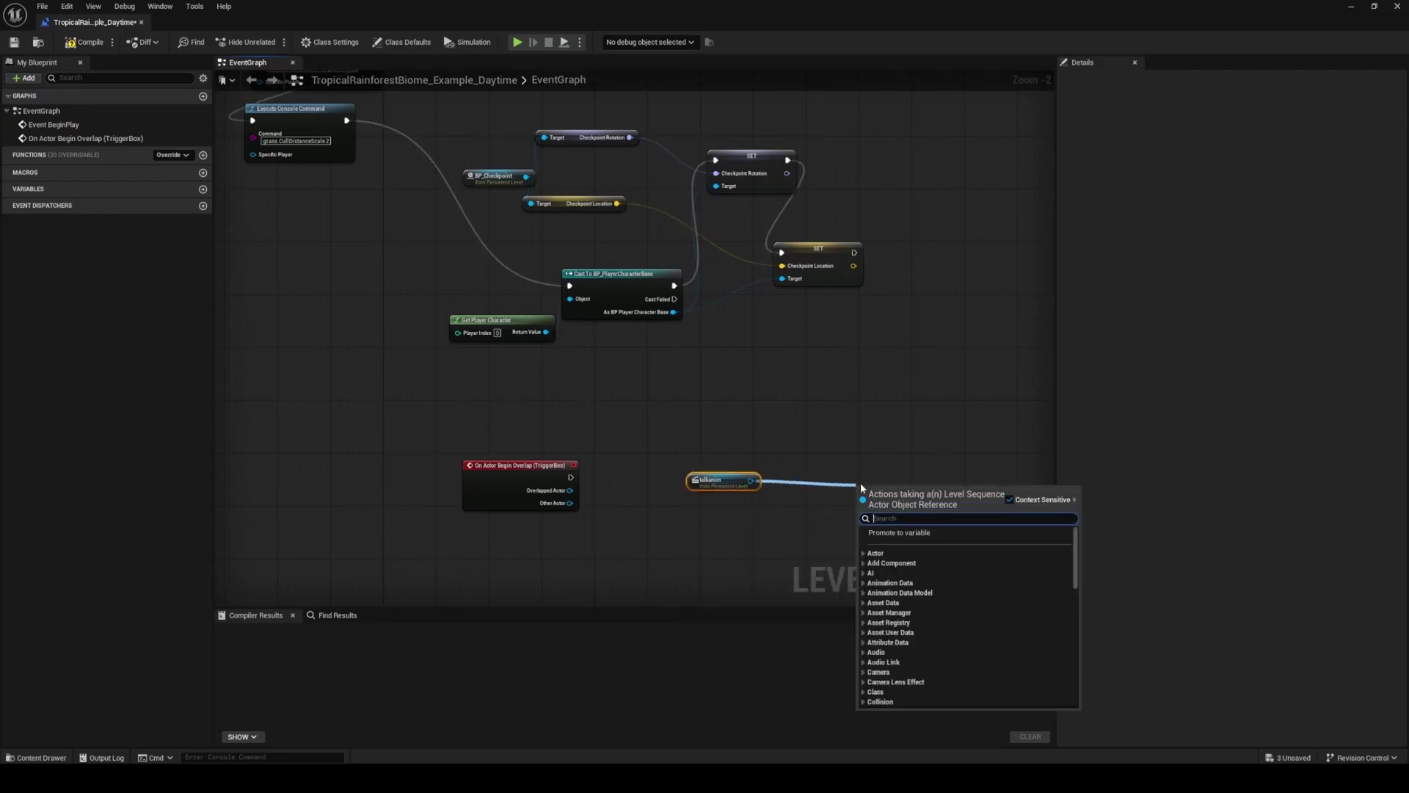
text(play se)
key(BackSpace)
key(BackSpace)
key(BackSpace)
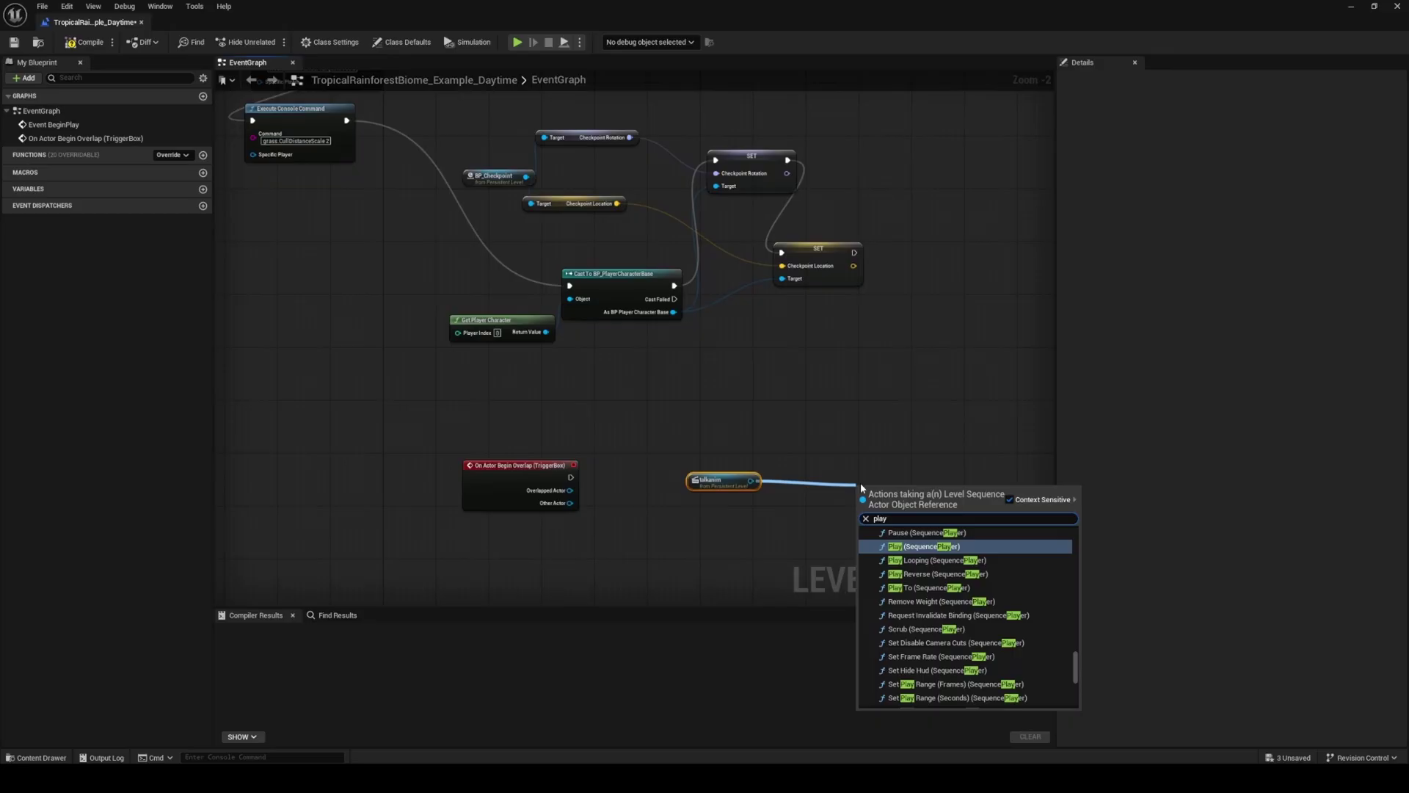
click(936, 546)
drag(728, 473, 706, 531)
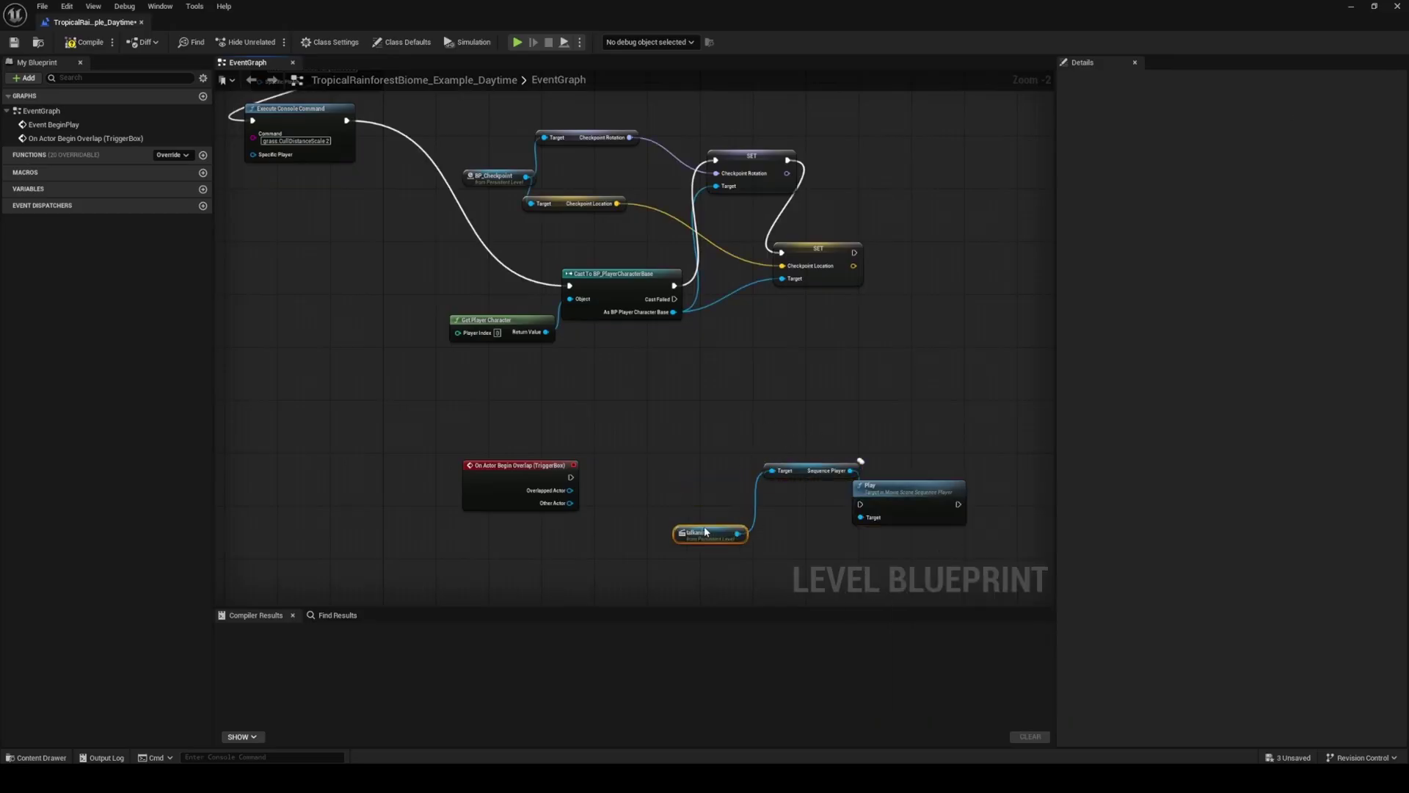
drag(810, 470, 712, 480)
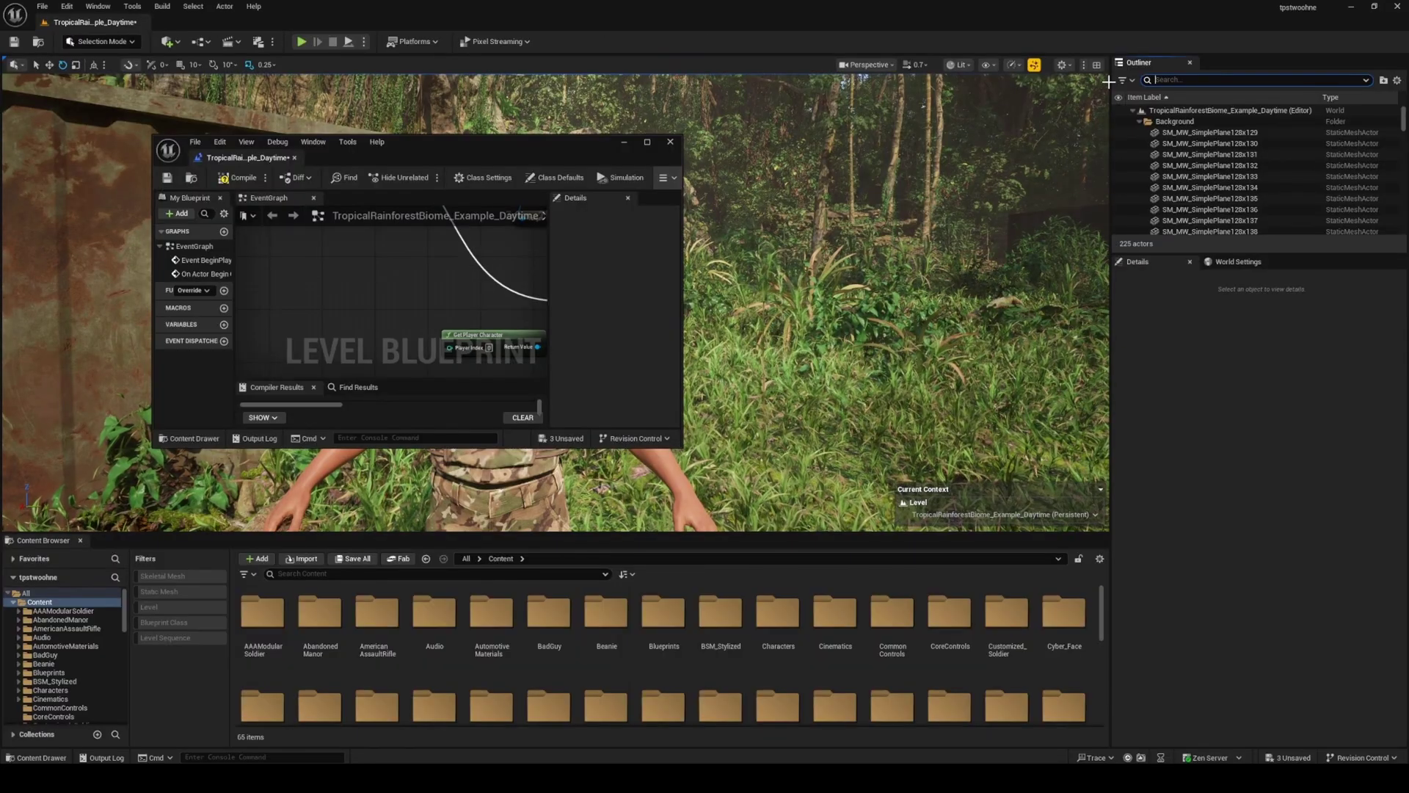
Select the idleanim sequence actor in the level and create a reference to it below the overlap event in the Level Blueprint.
click(1189, 79)
text(idle)
click(1169, 121)
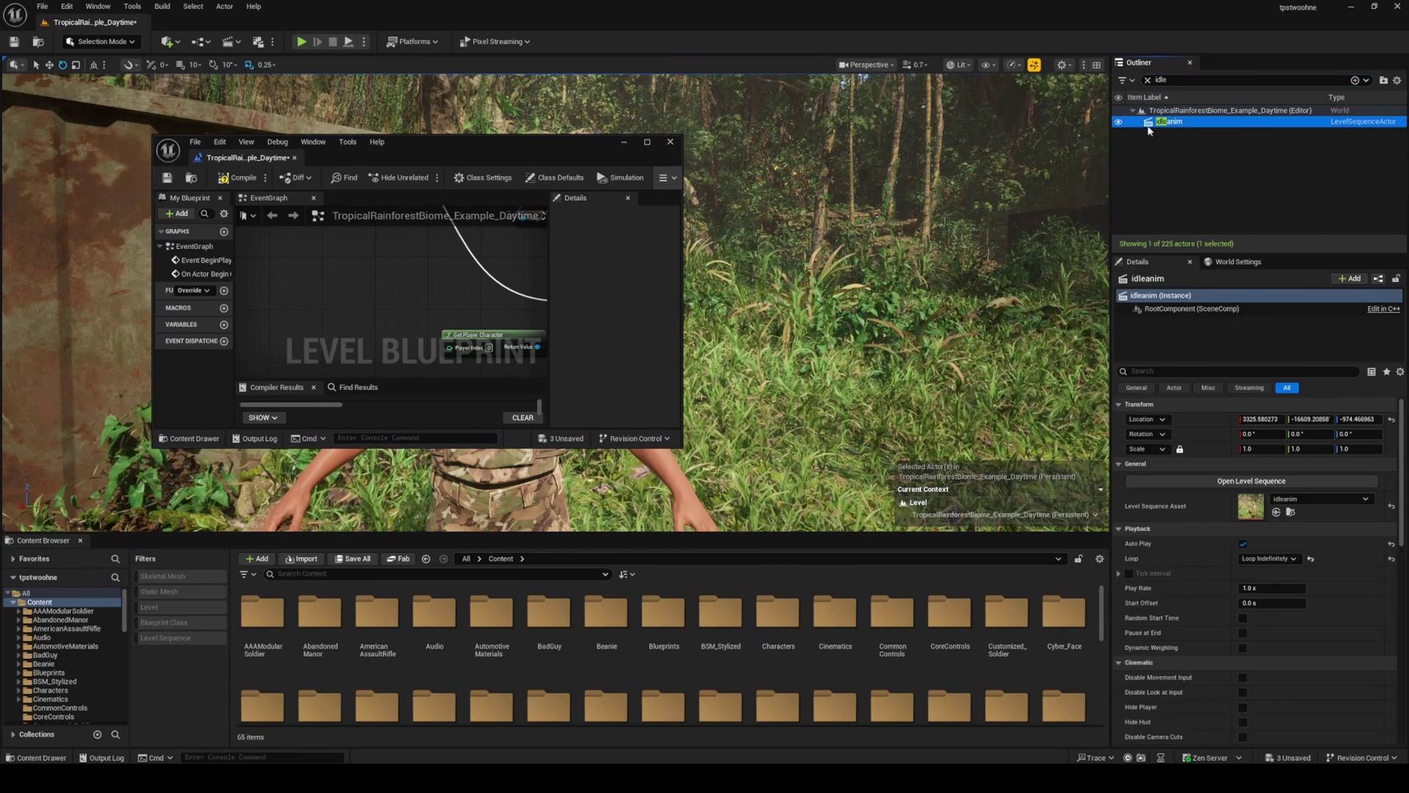
click(647, 142)
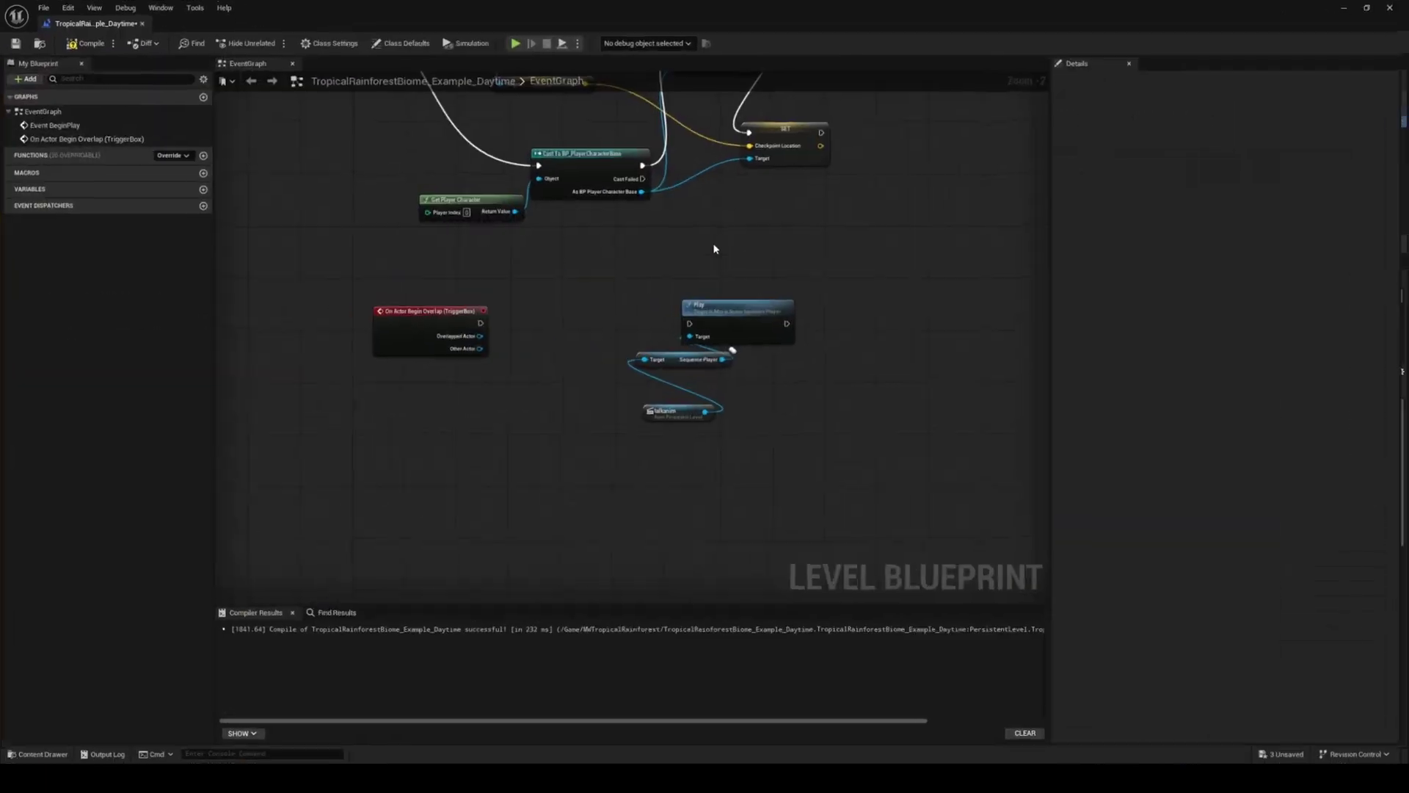
right_click(556, 362)
click(619, 417)
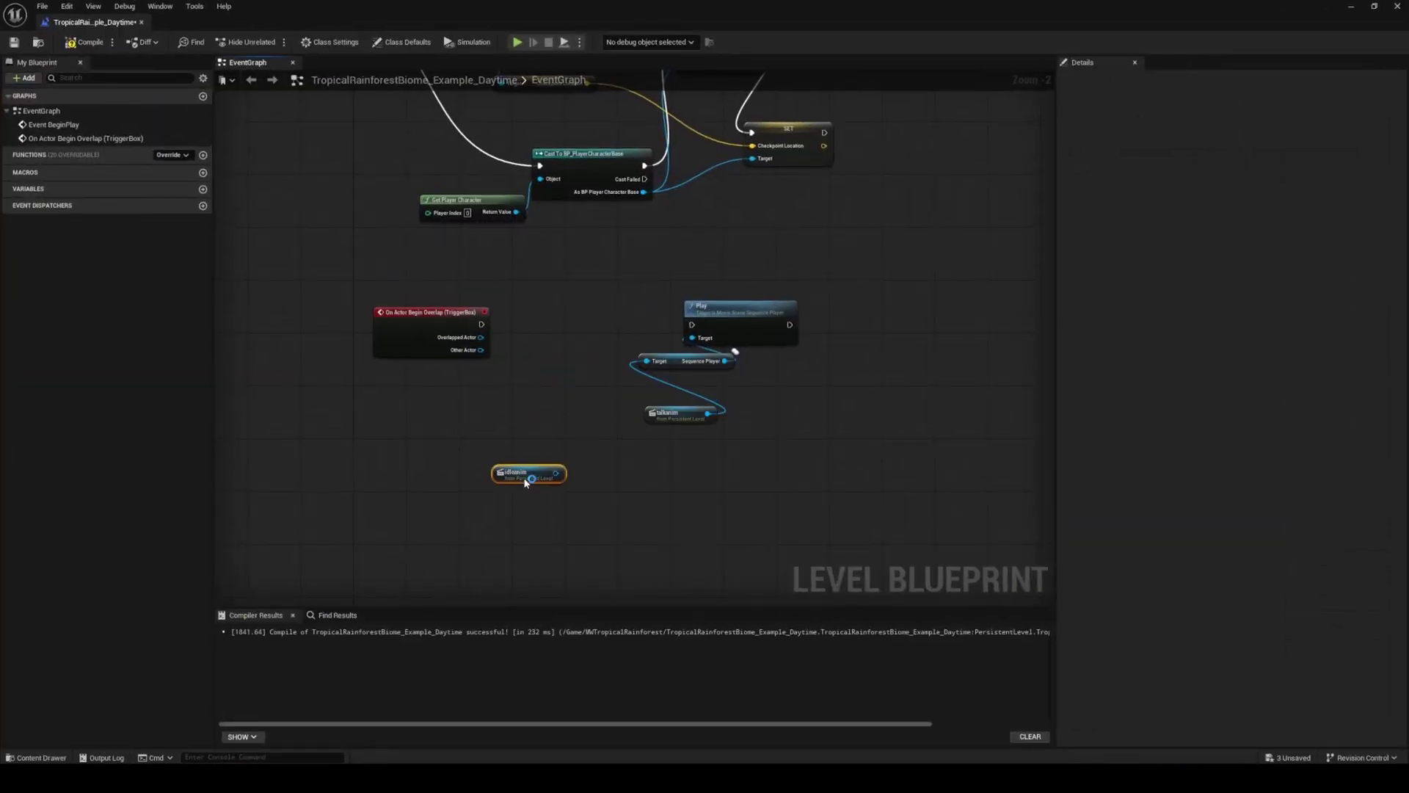
Add a Stop (SequencePlayer) node from the idleanim reference and wire it between the TriggerBox overlap event and the talkanim Play node.
drag(555, 498, 621, 517)
text(stop)
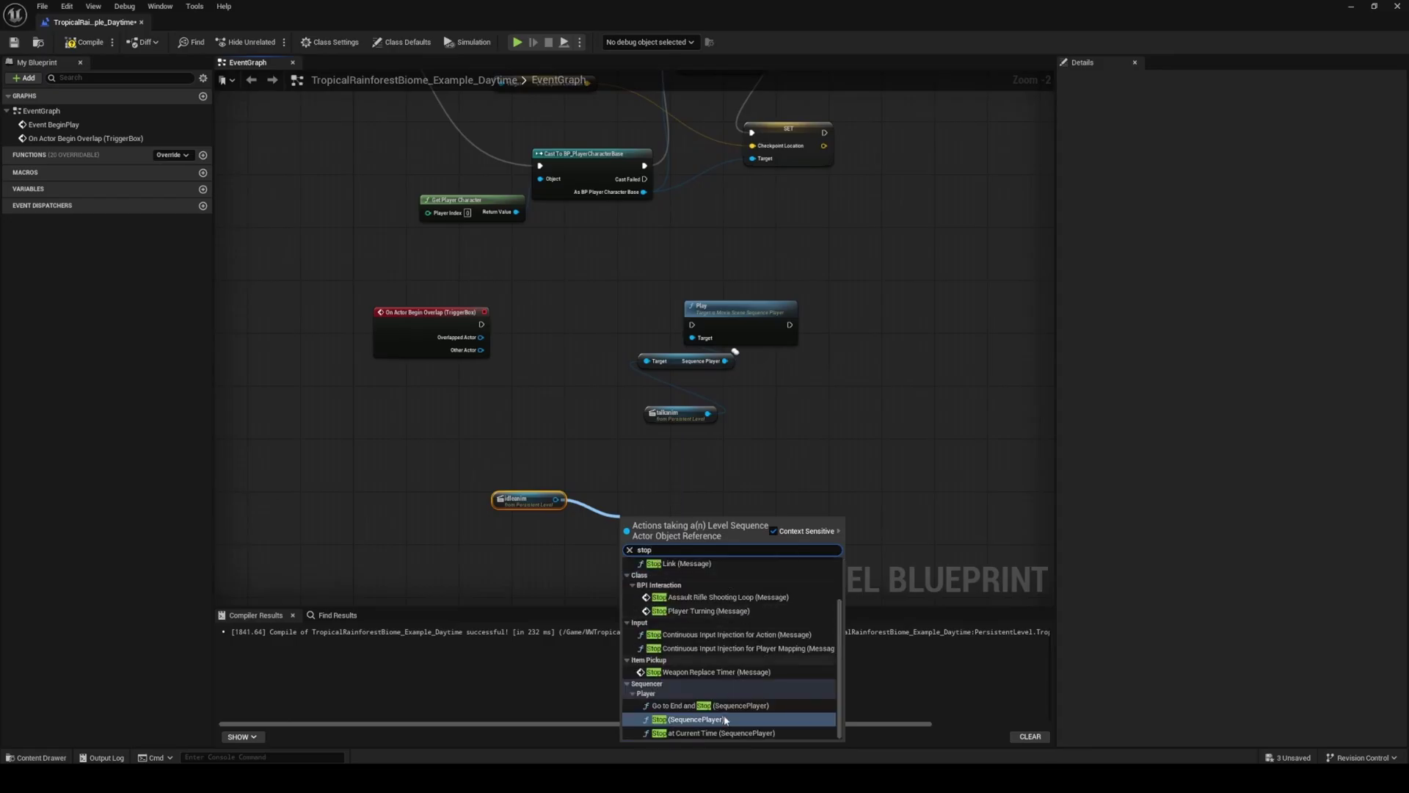
click(725, 720)
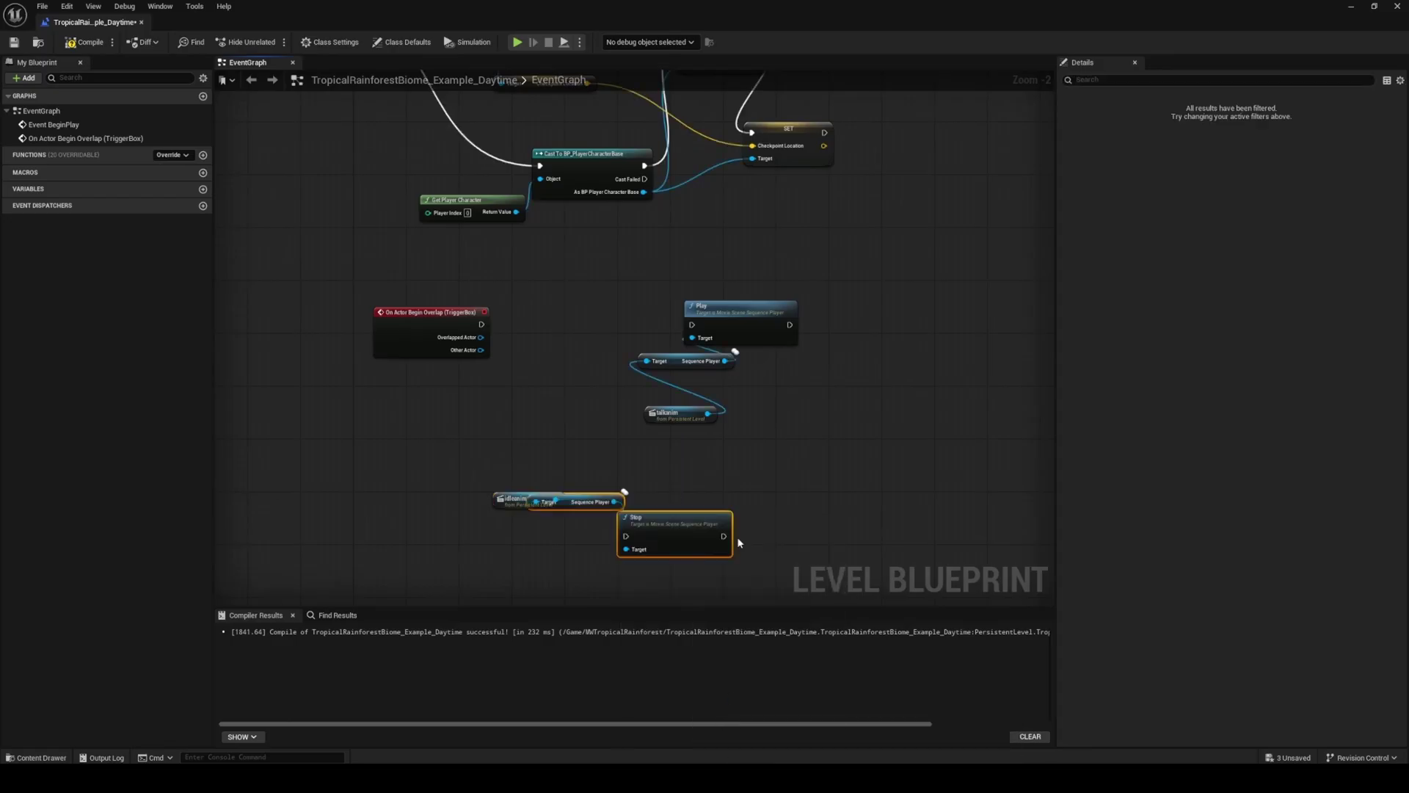
drag(467, 317, 692, 328)
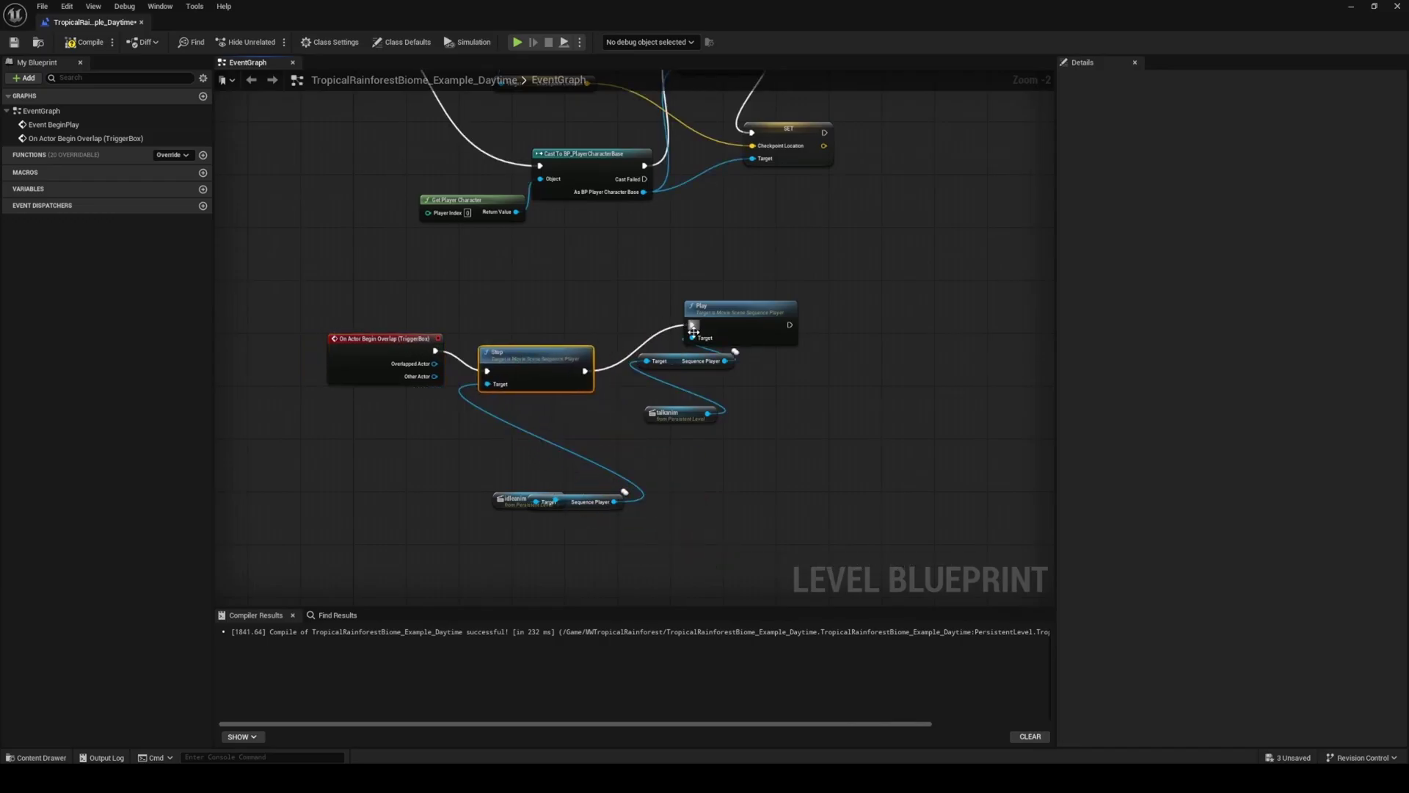
Compile and save the Level Blueprint, and close its window.
click(83, 47)
click(16, 44)
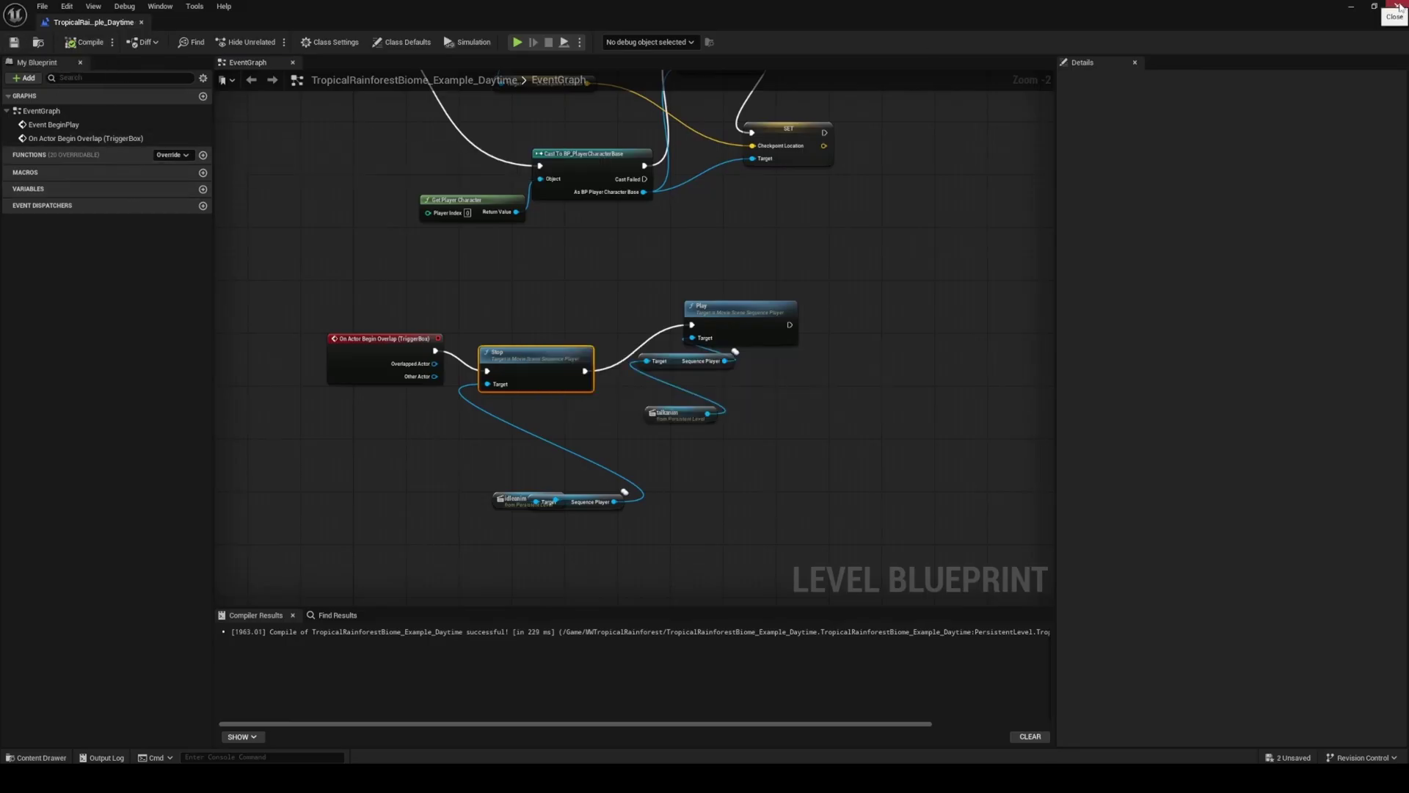
click(1400, 7)
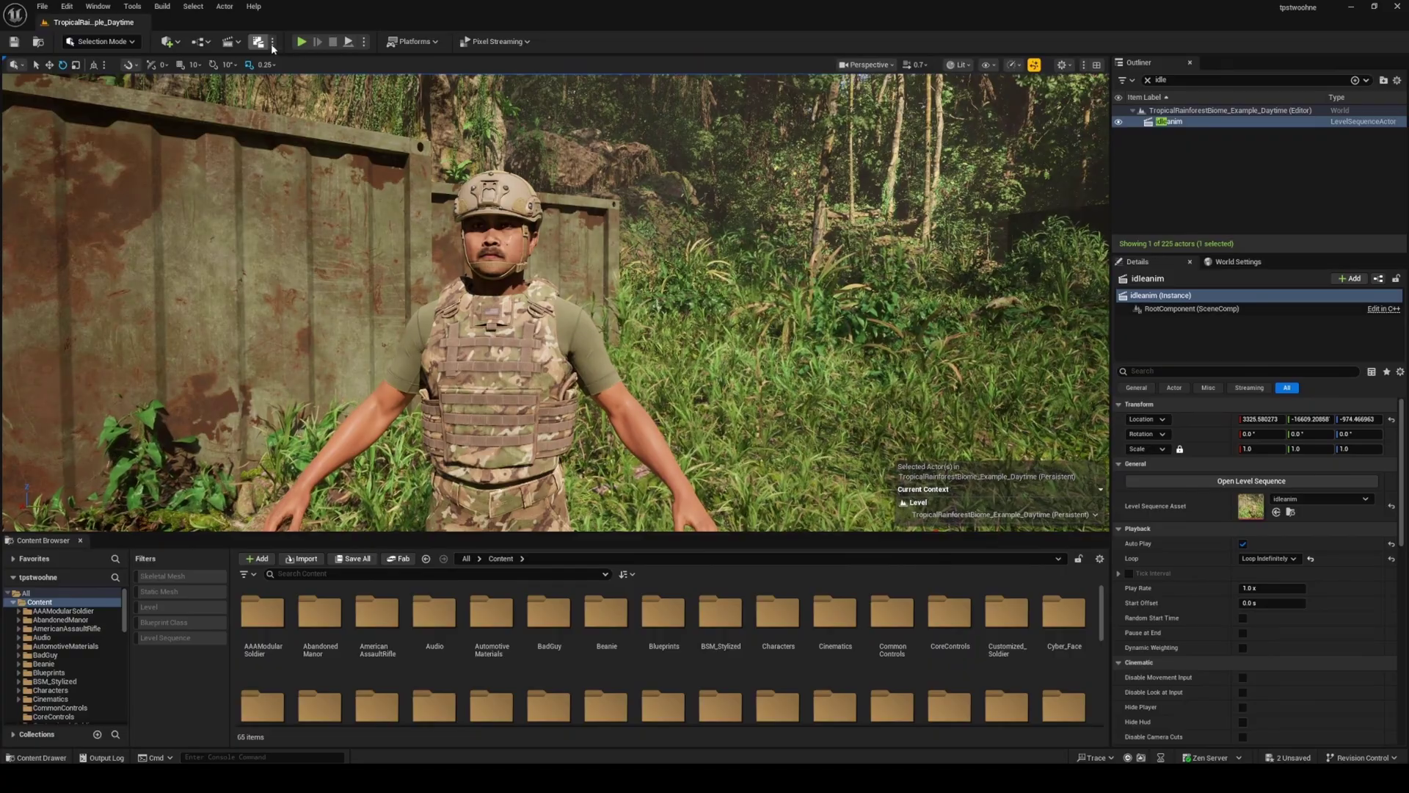
Play the level in the viewport and walk the player character up to the soldier by the container to test the trigger.
click(363, 42)
click(409, 86)
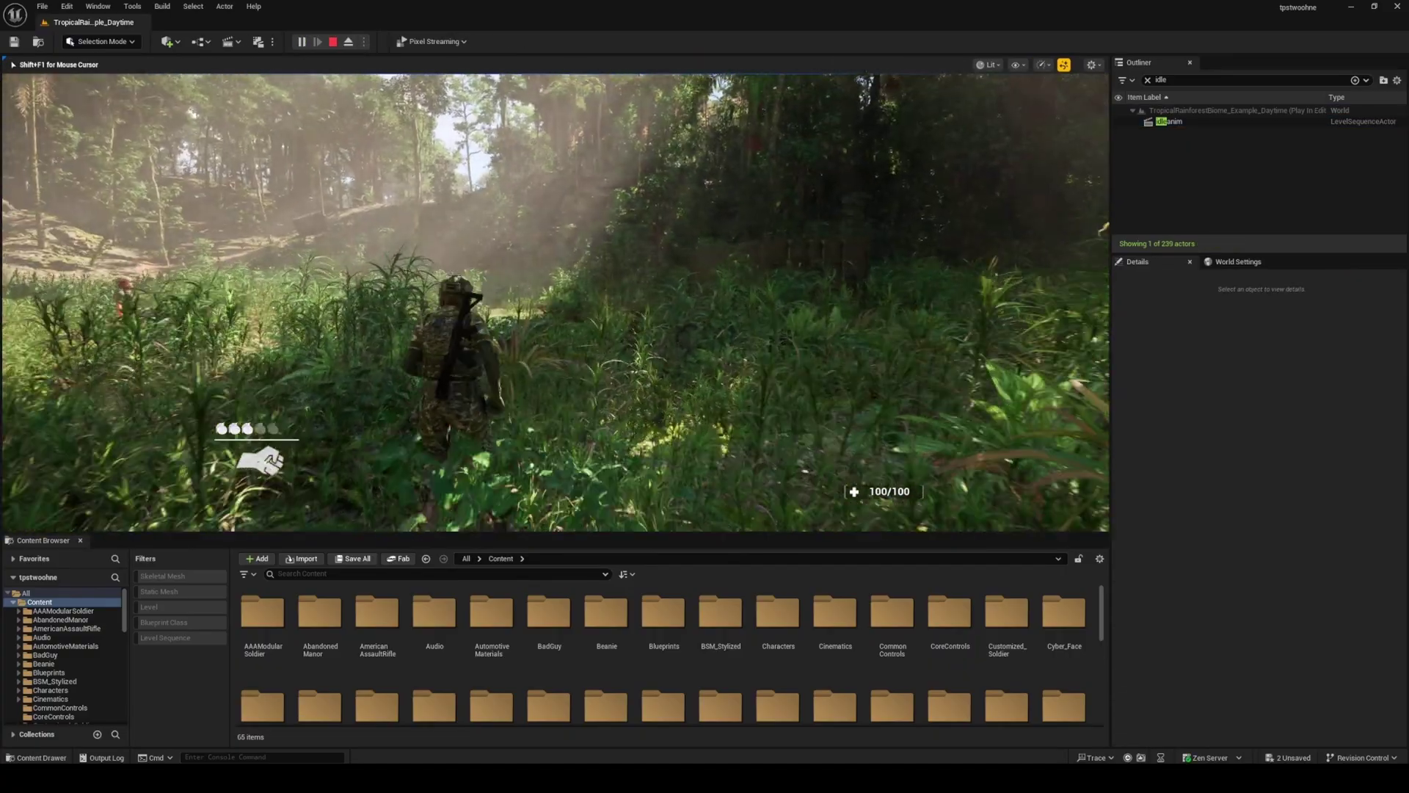
key(w)
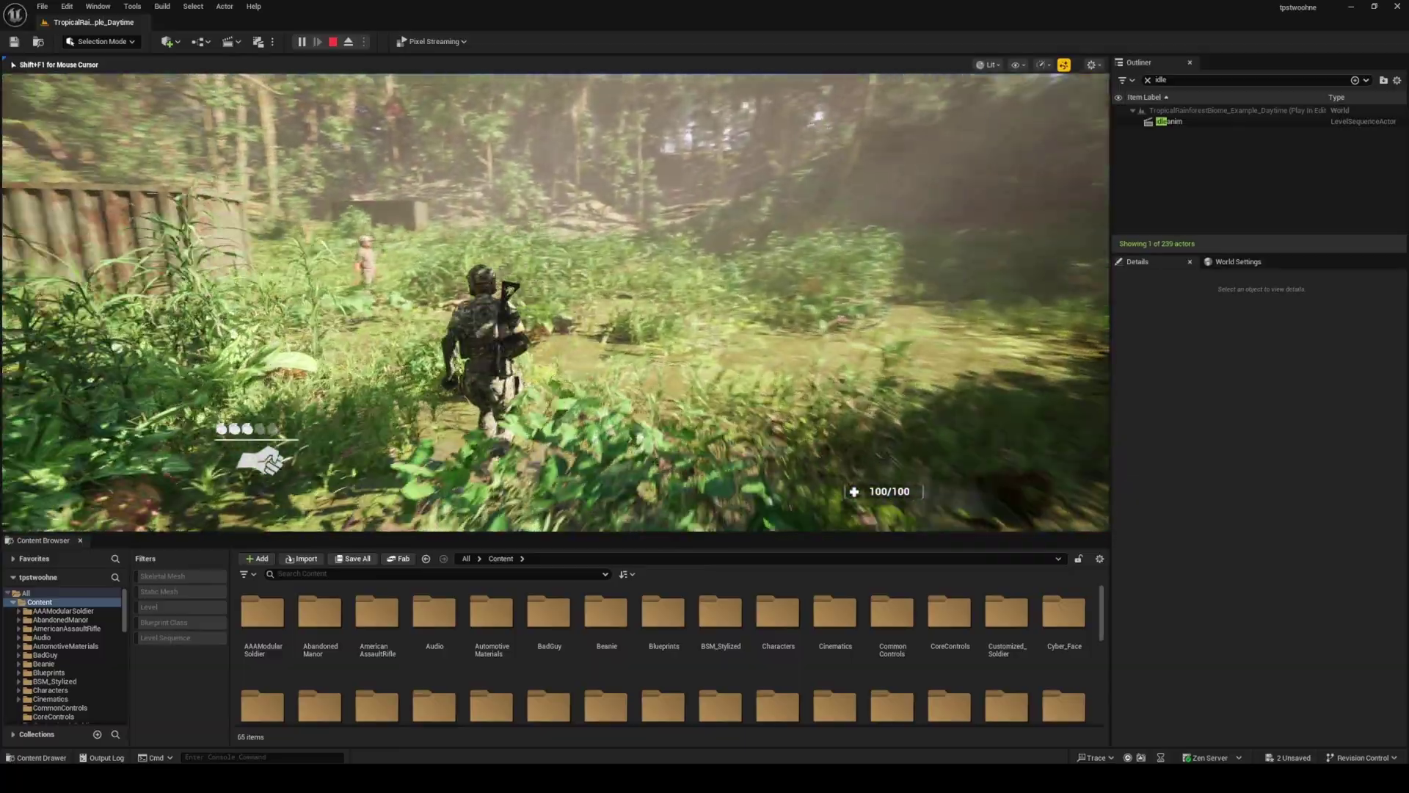
key(w)
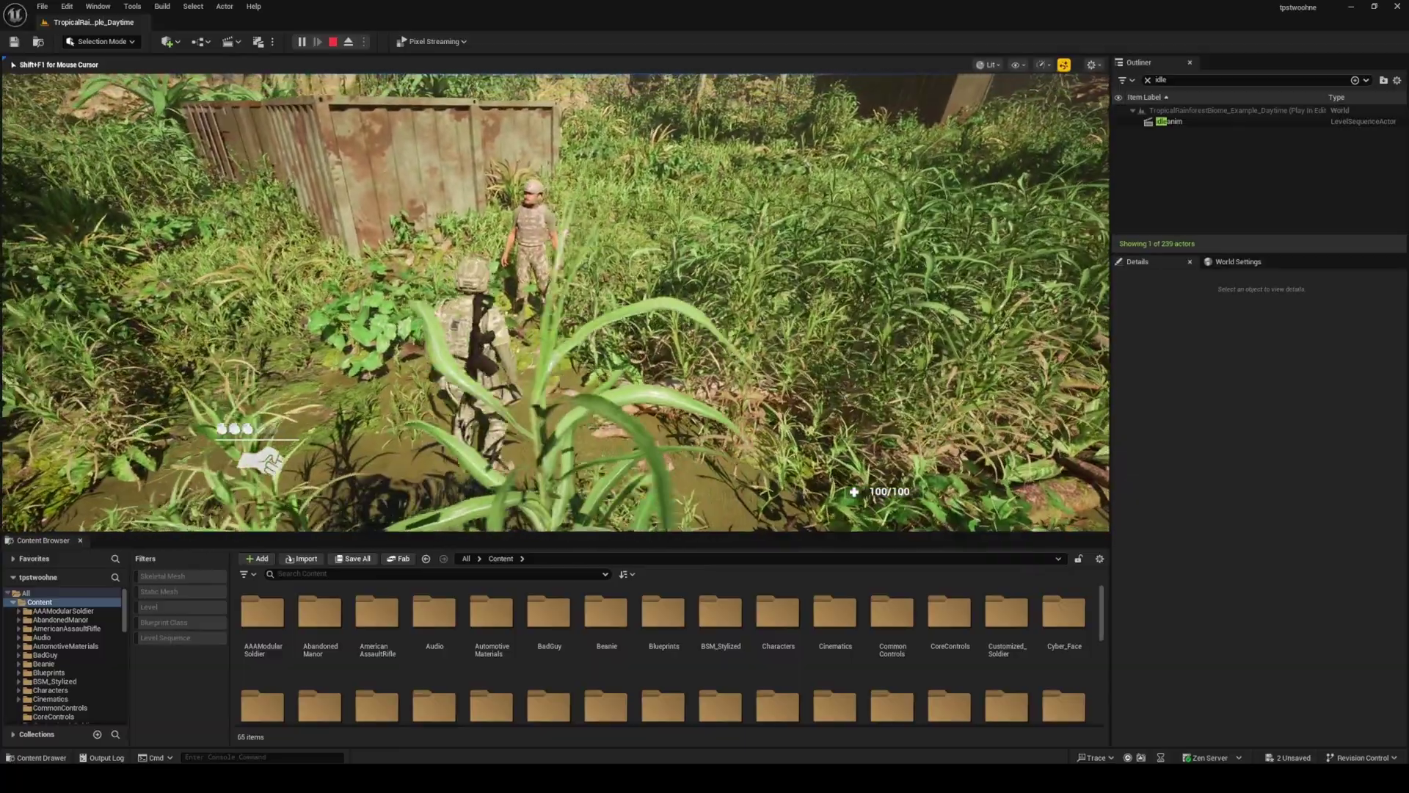
key(w)
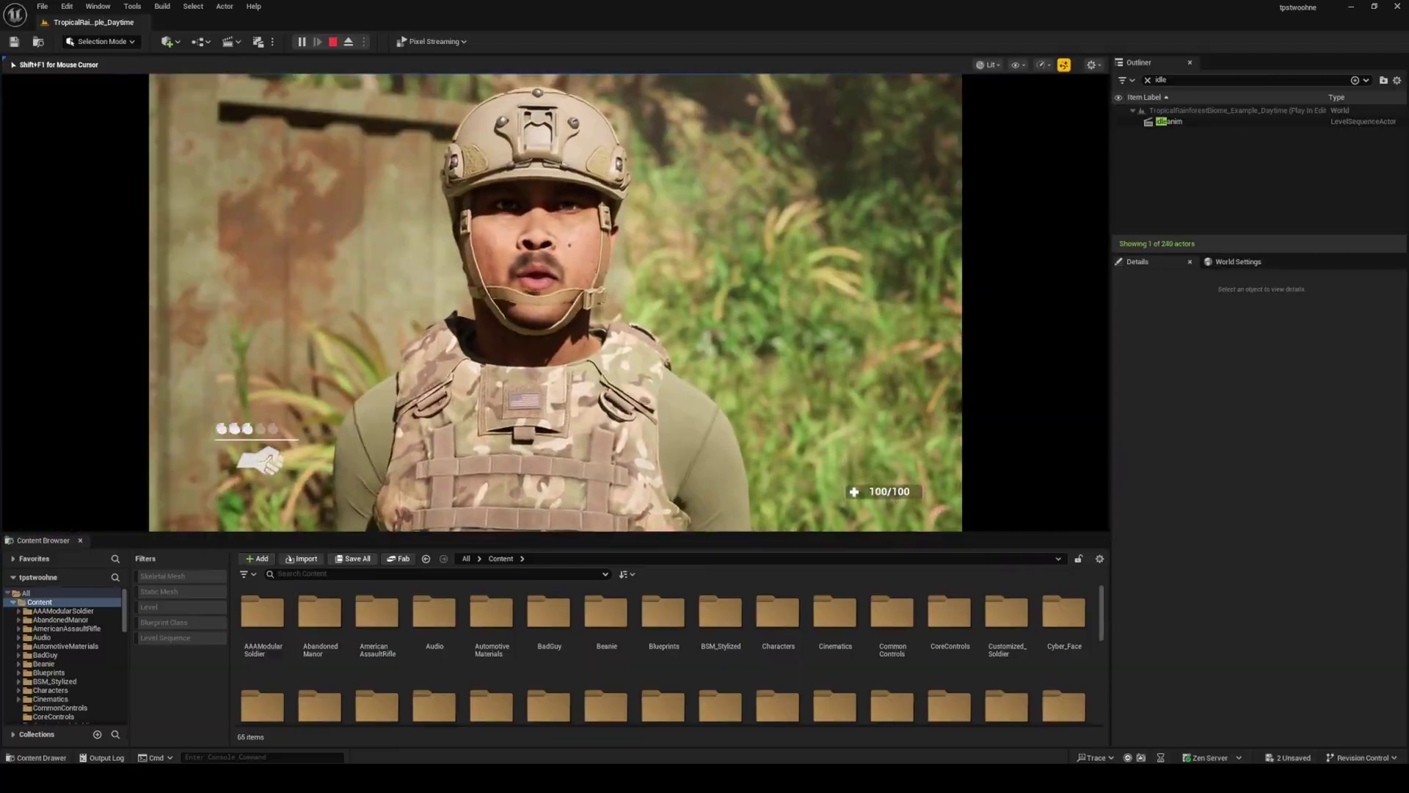